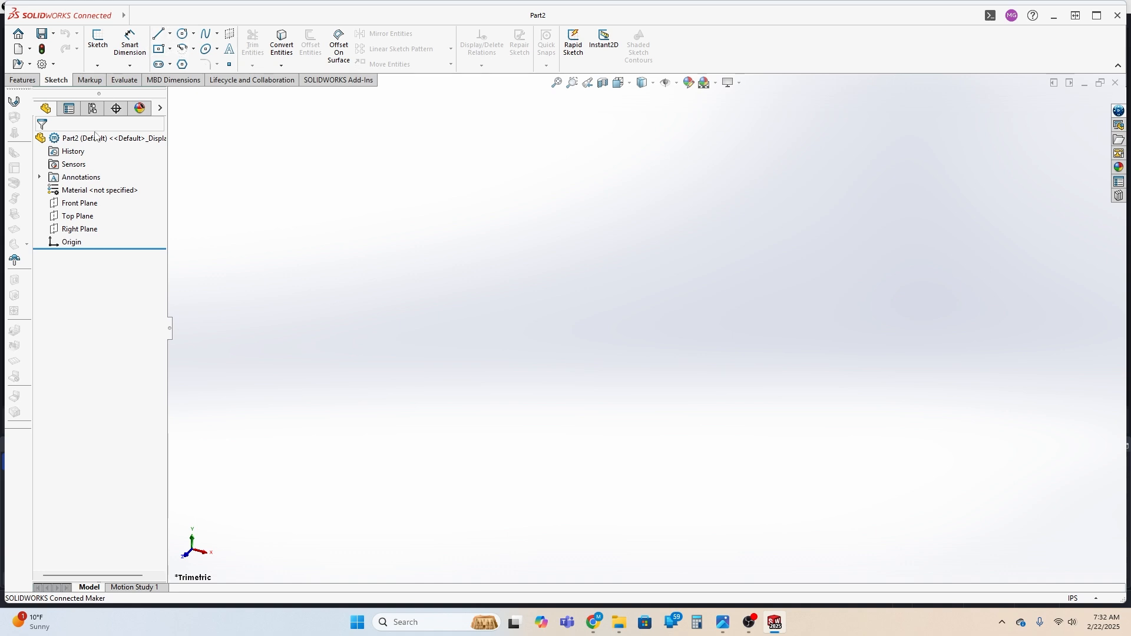
# Start a new sketch on the Top Plane
pyautogui.click(78, 215)
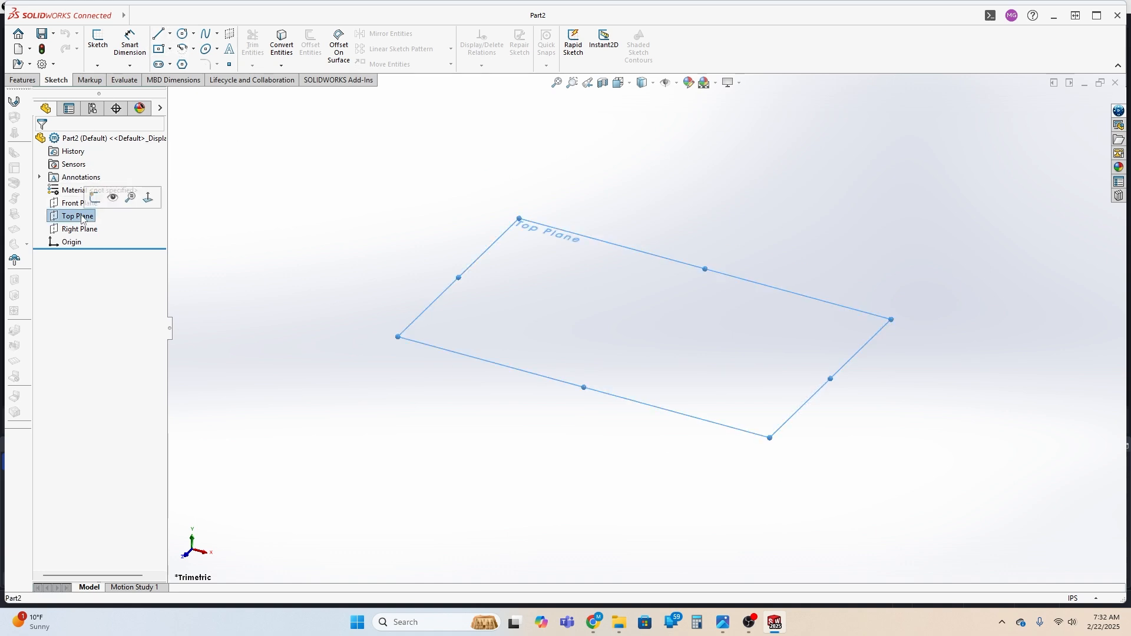
pyautogui.click(130, 44)
pyautogui.click(97, 42)
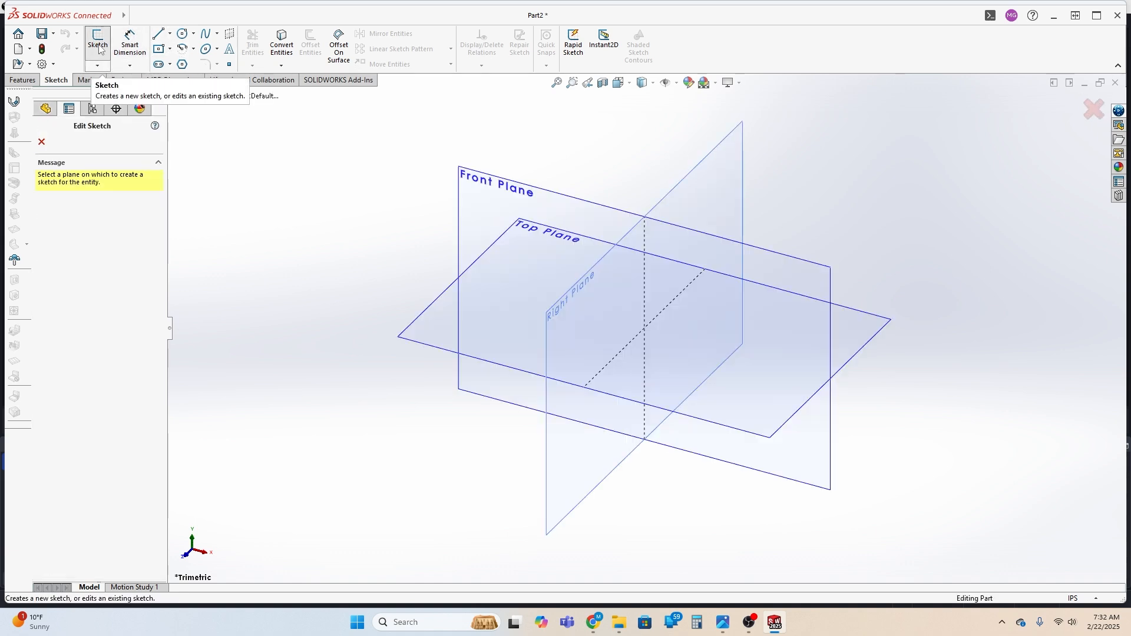
pyautogui.click(432, 334)
# Sketch a center rectangle about 3.1 in wide and 3.95 in high, centered on the origin
pyautogui.click(160, 50)
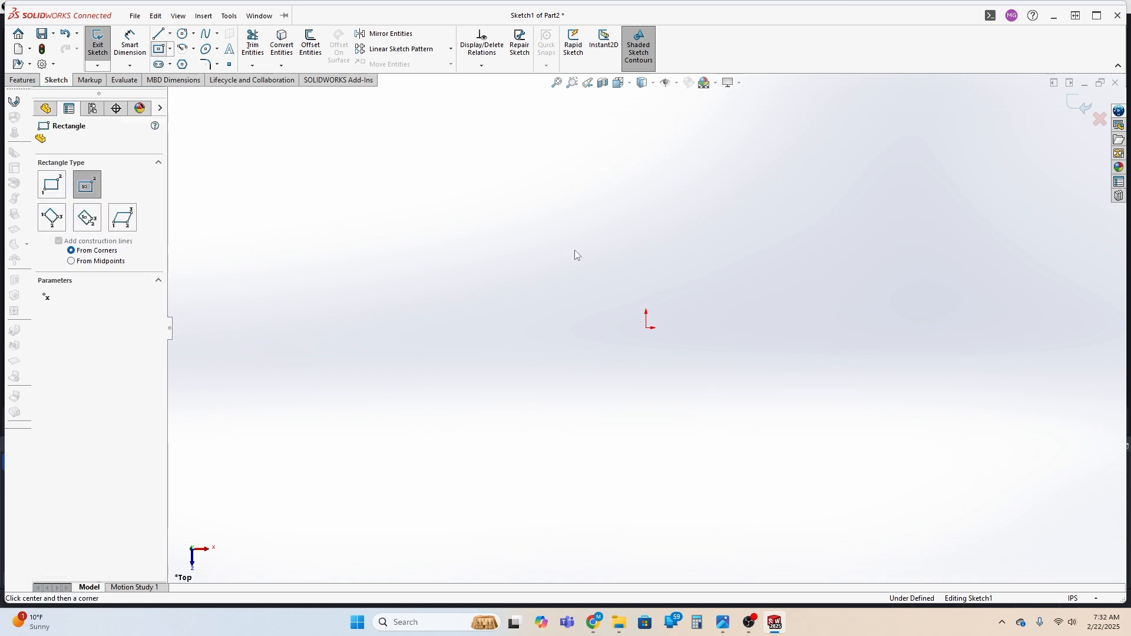
pyautogui.click(647, 328)
pyautogui.click(697, 252)
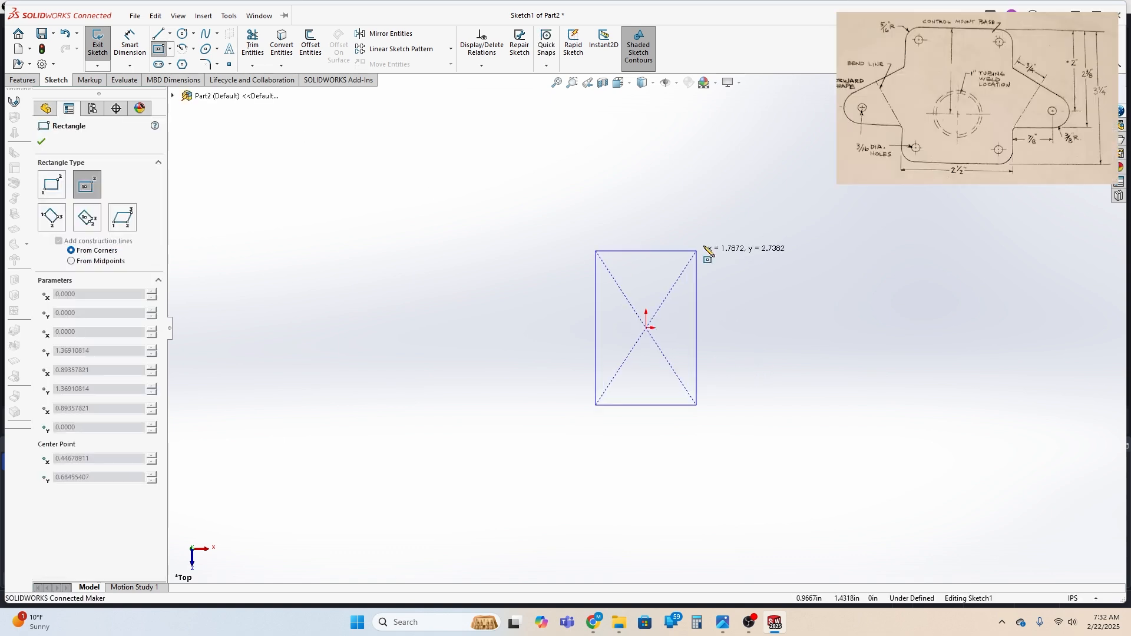
pyautogui.click(734, 217)
pyautogui.click(135, 16)
pyautogui.click(137, 42)
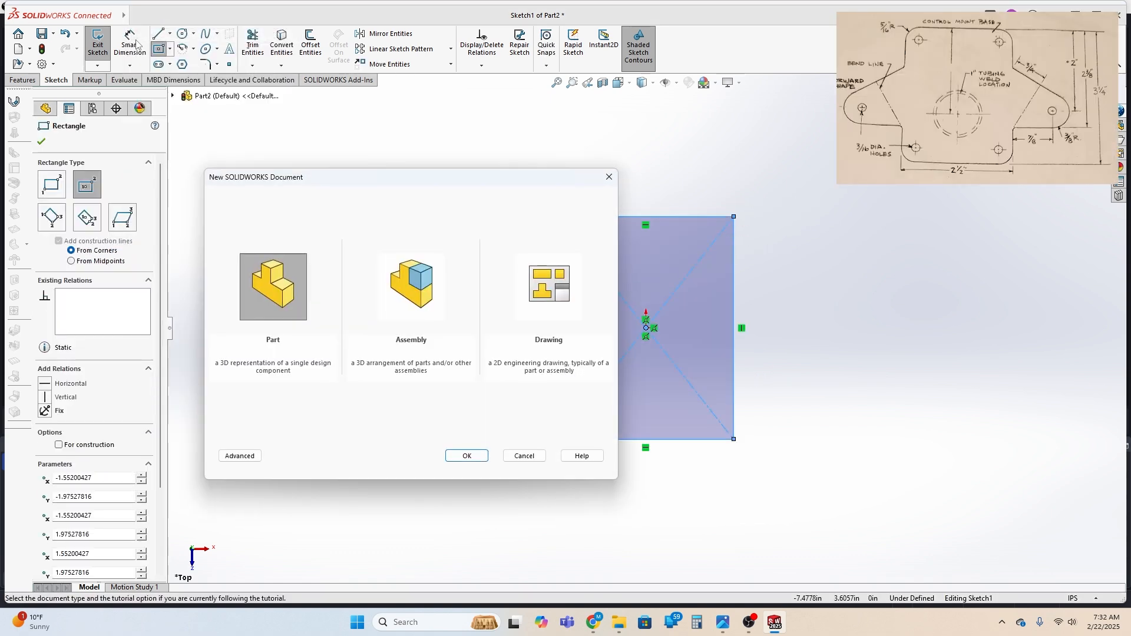
pyautogui.click(609, 177)
# Dimension the rectangle's top edge and set its width to 2.5 in
pyautogui.click(130, 41)
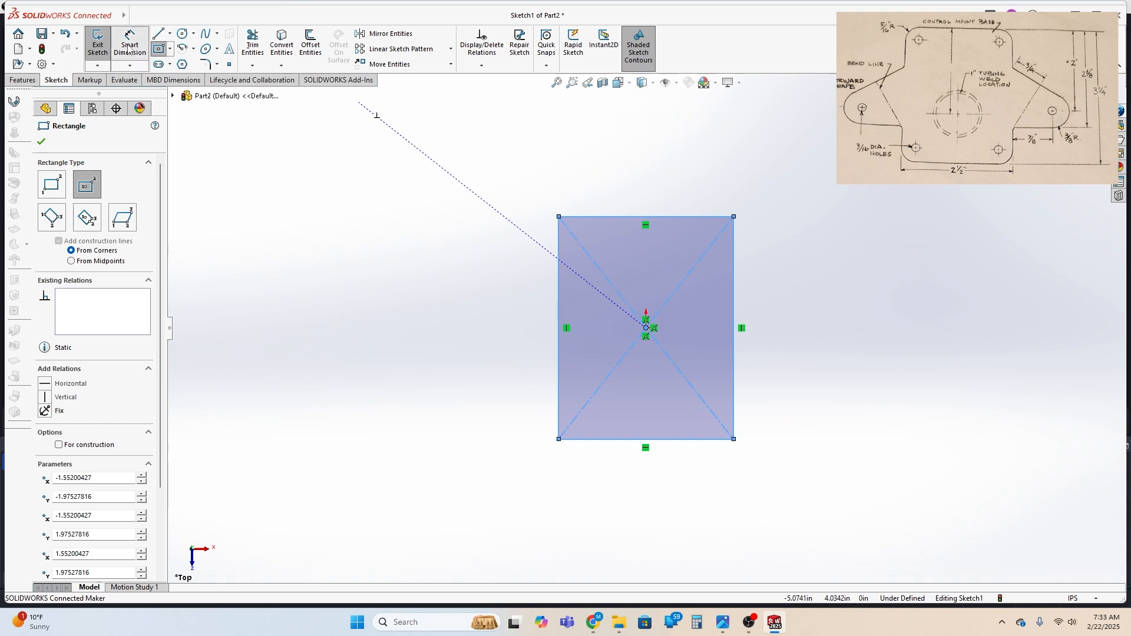
pyautogui.click(645, 217)
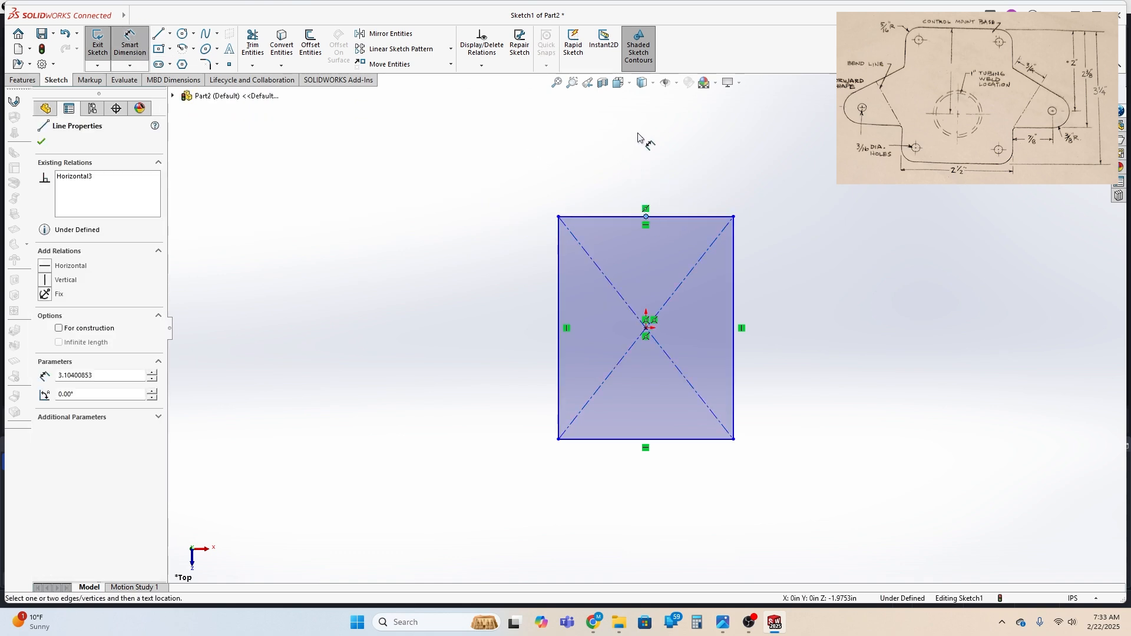
pyautogui.press('Escape')
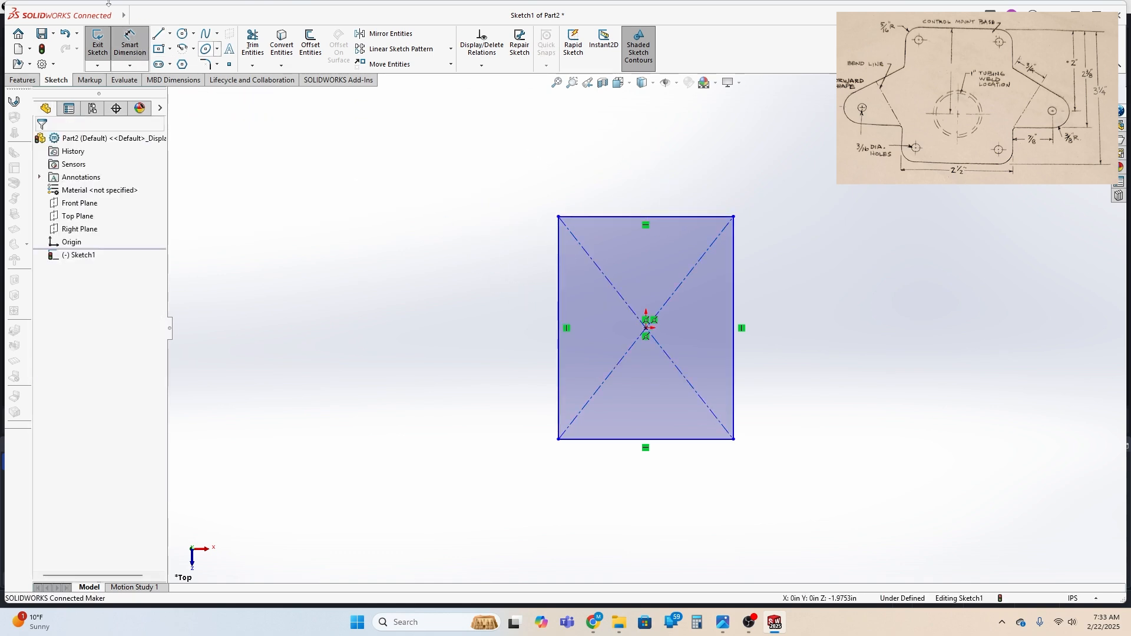
pyautogui.click(616, 217)
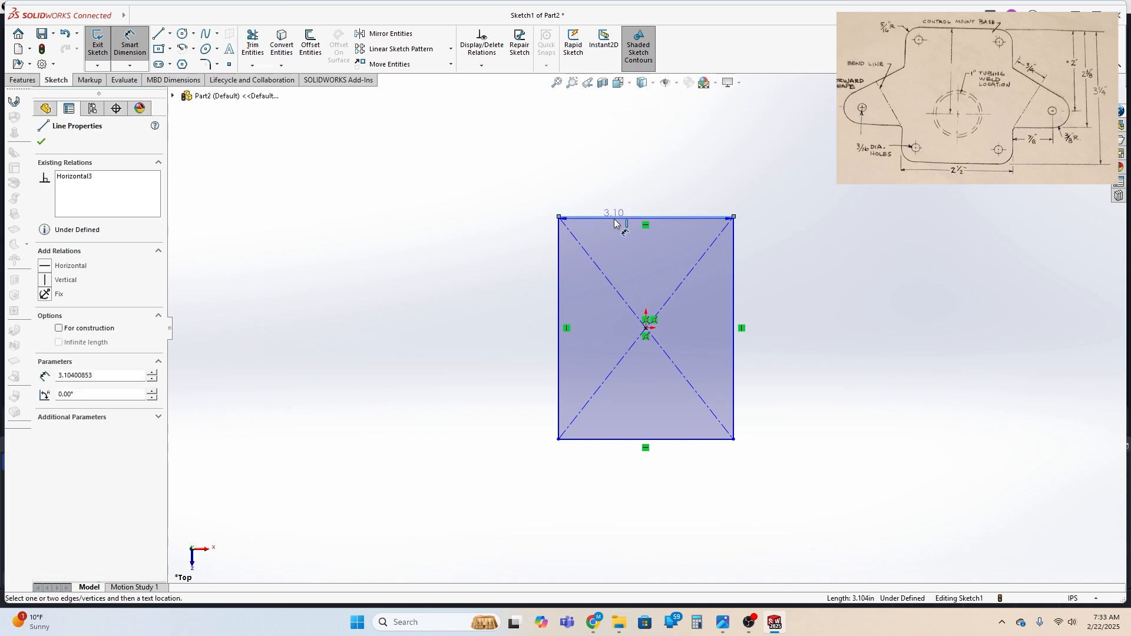
pyautogui.click(650, 112)
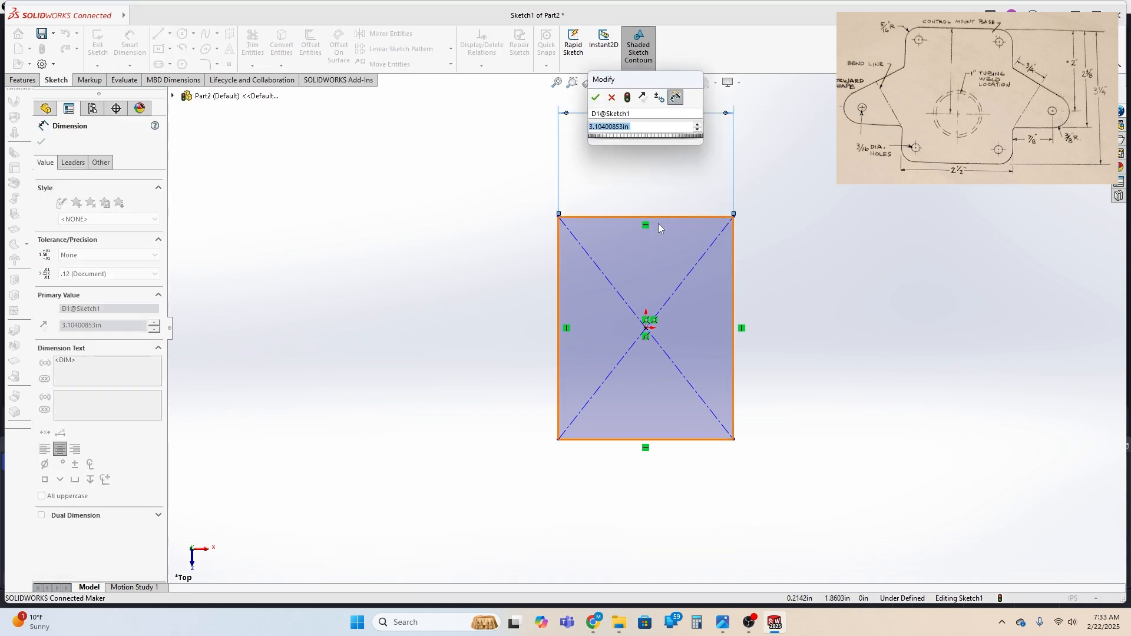
pyautogui.write('2.5')
pyautogui.press('Return')
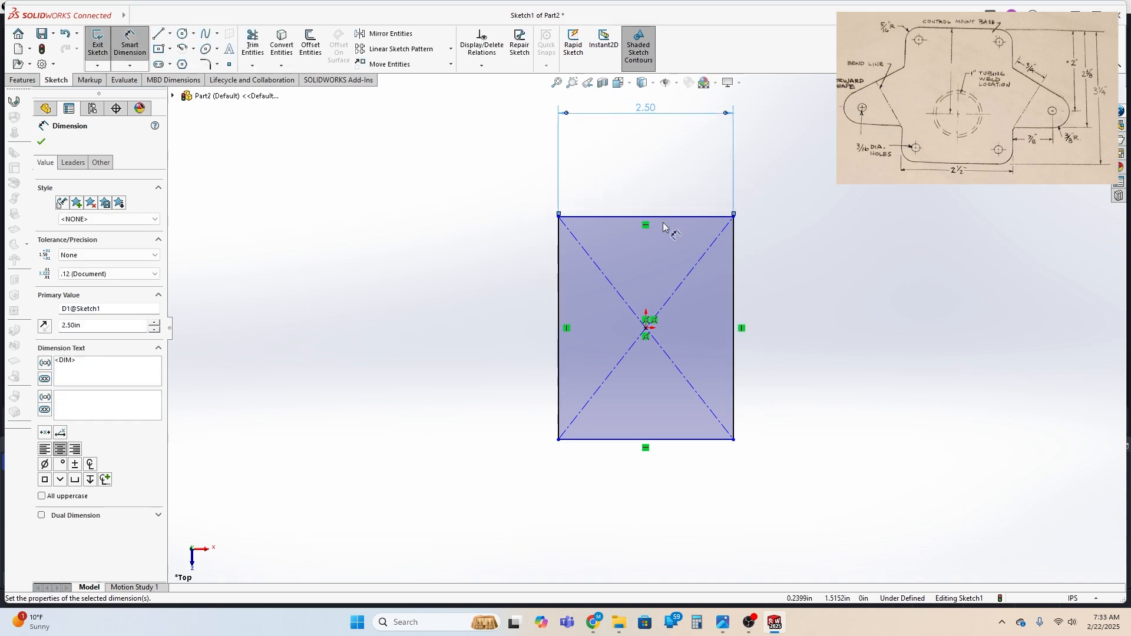
# Dimension the rectangle's right edge and set its height to 3.25 in
pyautogui.click(736, 293)
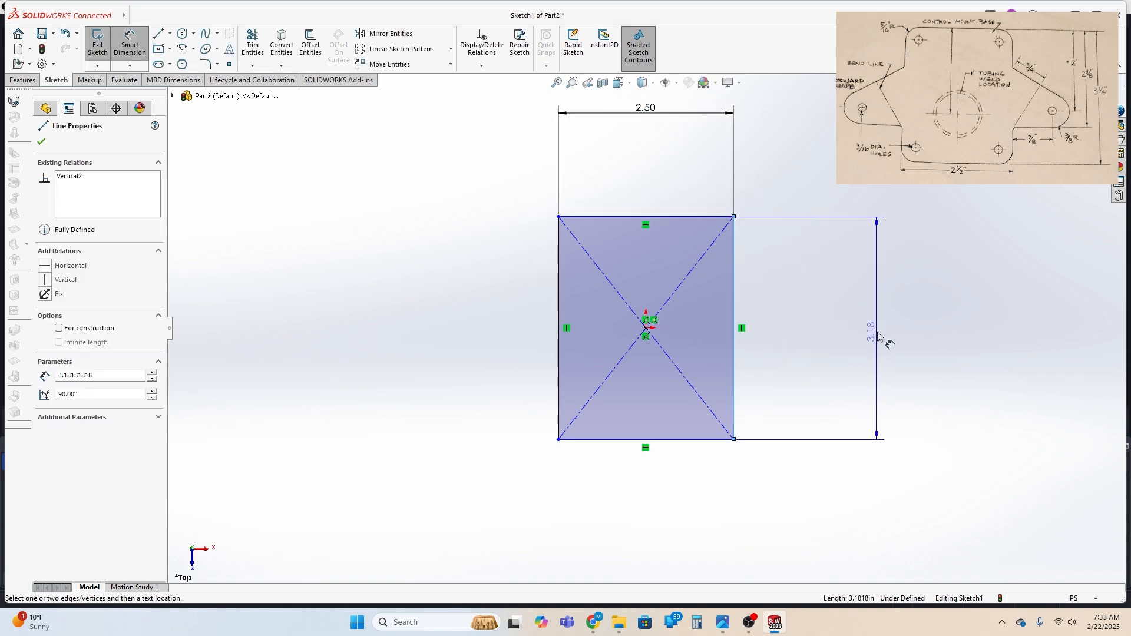
pyautogui.click(883, 337)
pyautogui.write('3.')
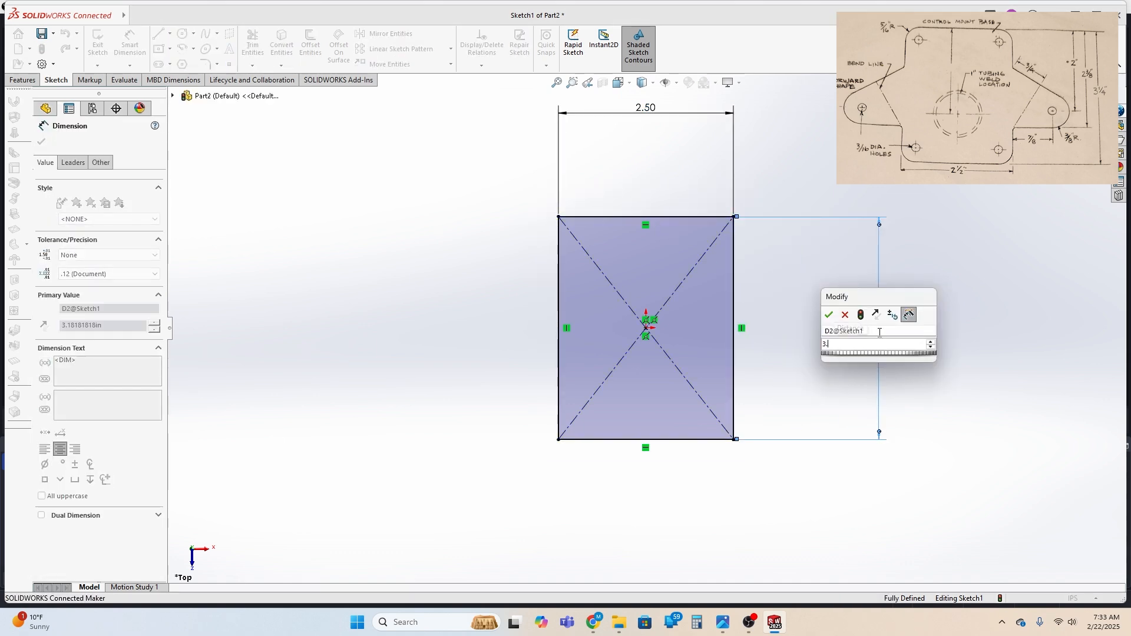
pyautogui.write('25')
pyautogui.press('Return')
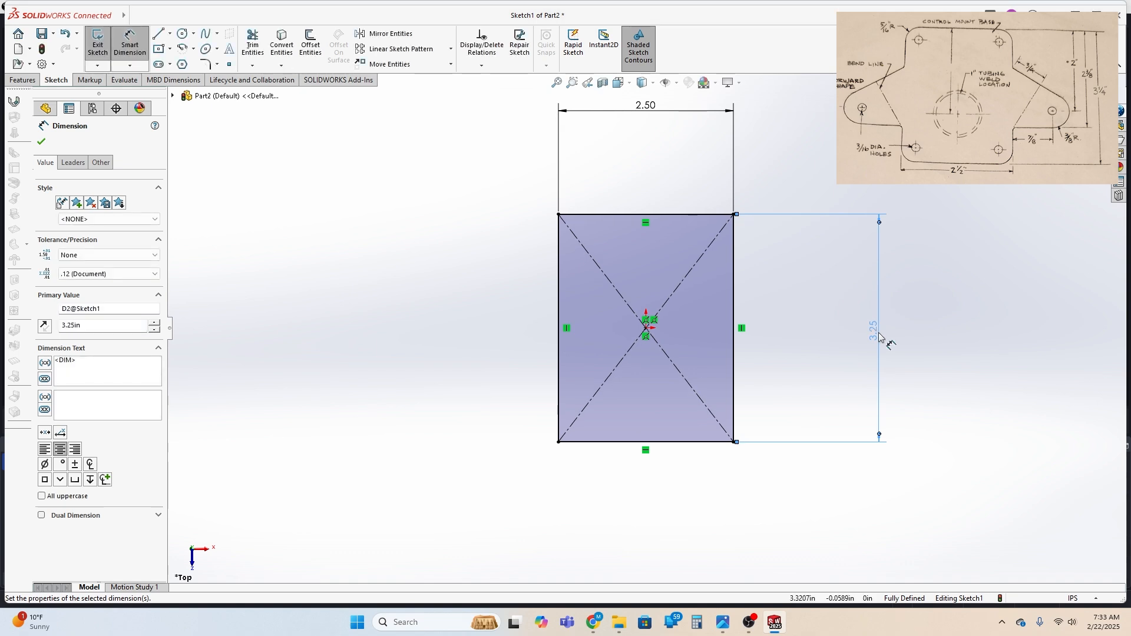
# Sketch a circle of about 0.28 in radius outside the rectangle, beside the lower half of its right edge
pyautogui.click(182, 35)
pyautogui.click(791, 369)
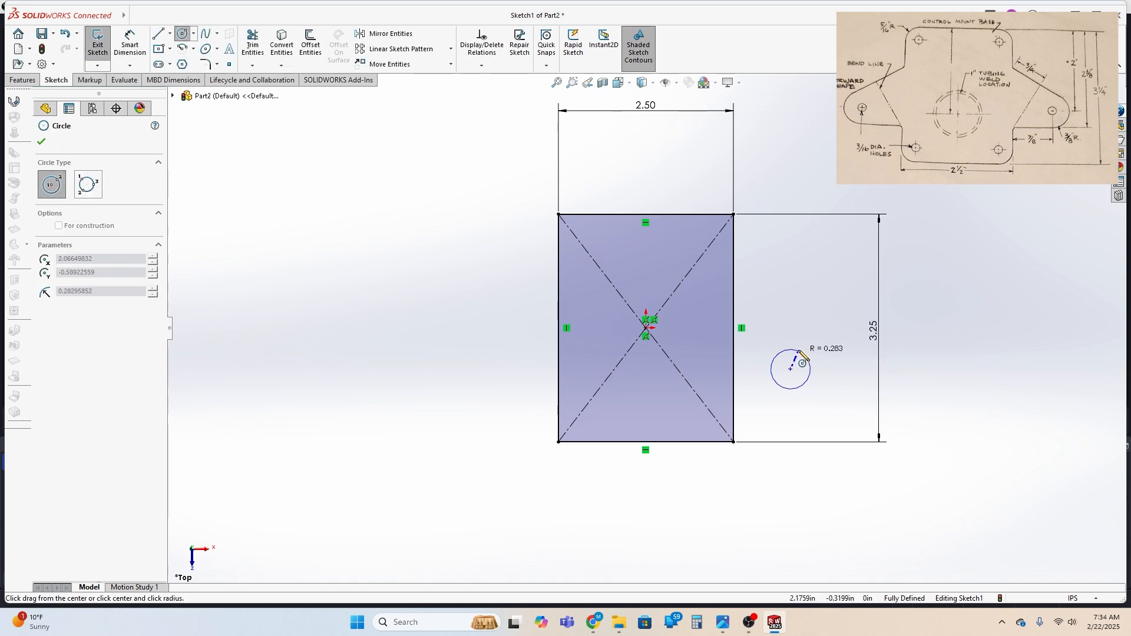
pyautogui.click(805, 356)
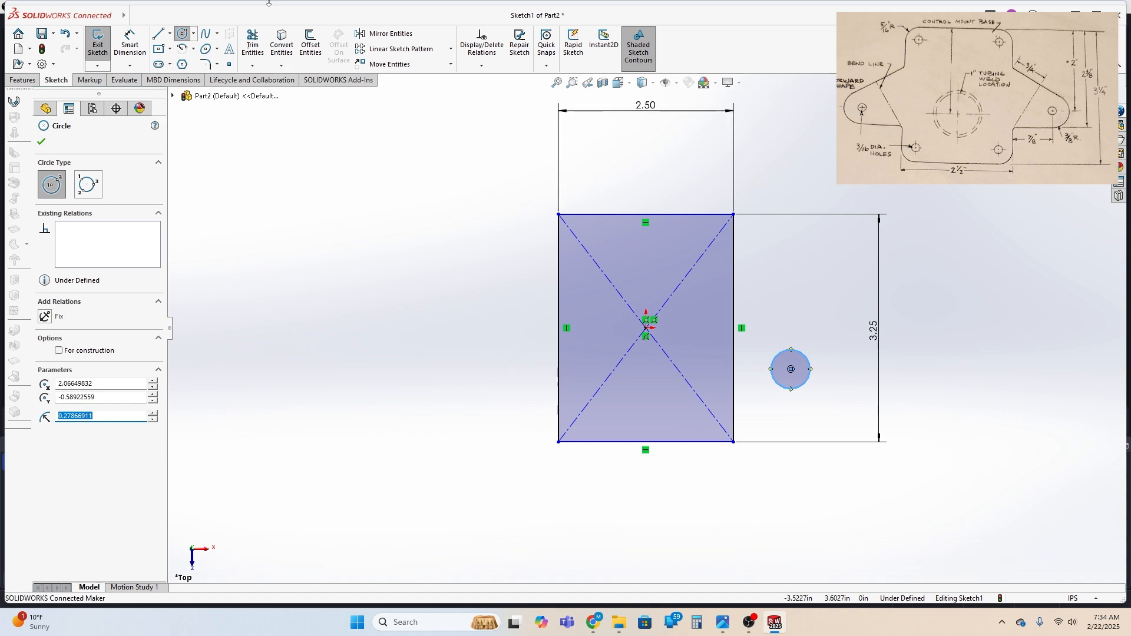
# Draw a horizontal line about 0.82 in long from the circle's lowest point to the rectangle's right edge
pyautogui.click(158, 35)
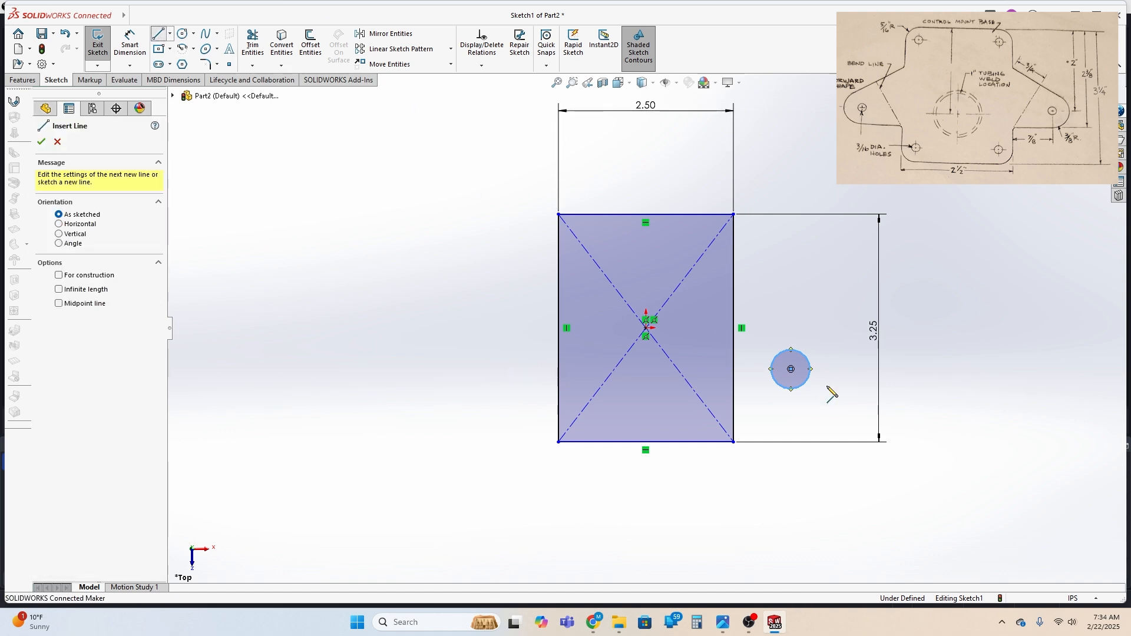
pyautogui.click(792, 390)
pyautogui.click(735, 389)
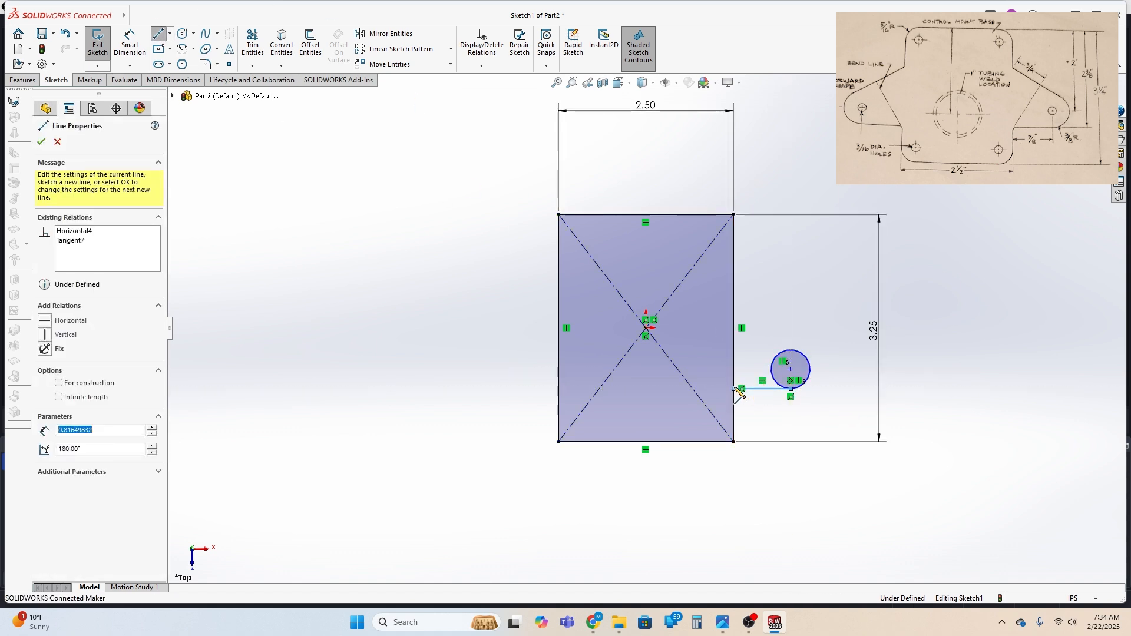
pyautogui.press('Escape')
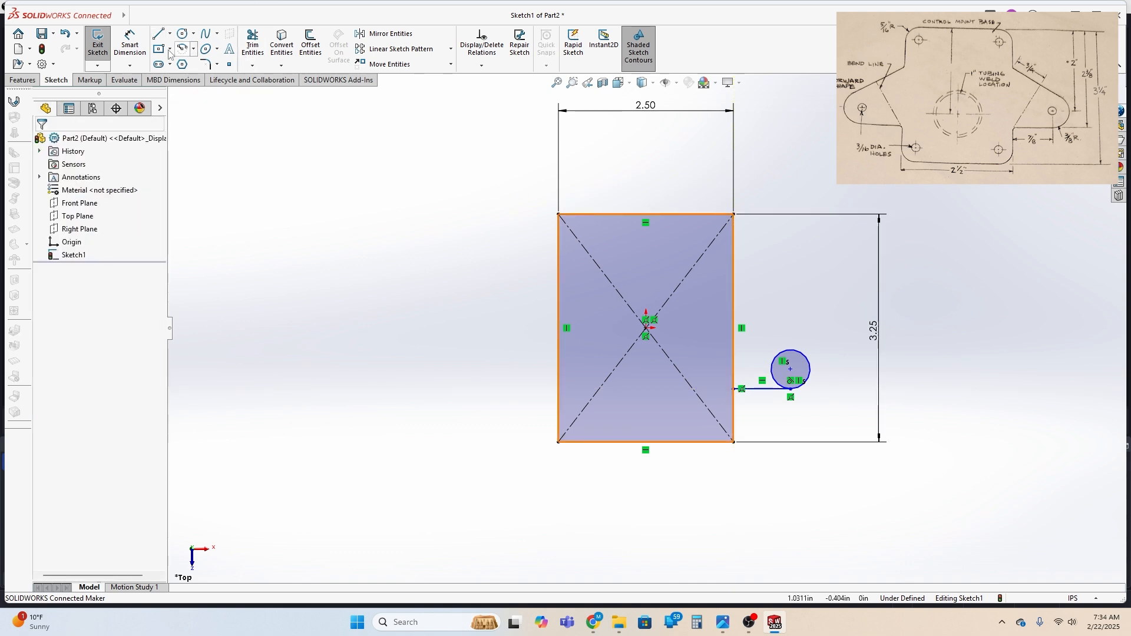
# Draw a sloping line about 1.36 in long from the circle's outer side up to the rectangle's right edge
pyautogui.click(158, 35)
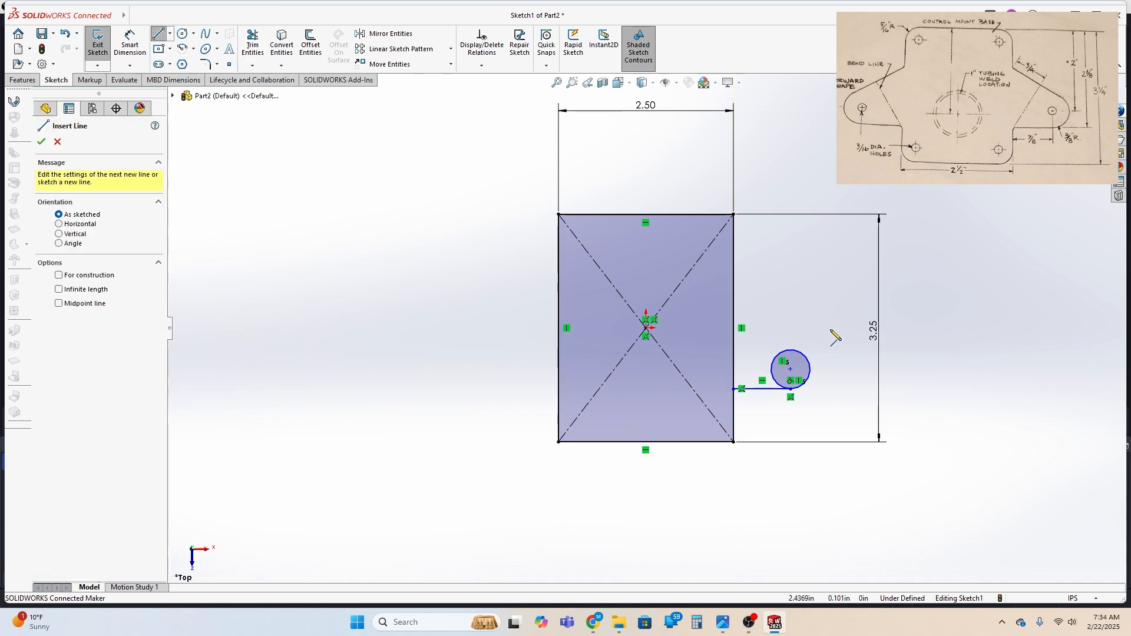
pyautogui.click(813, 369)
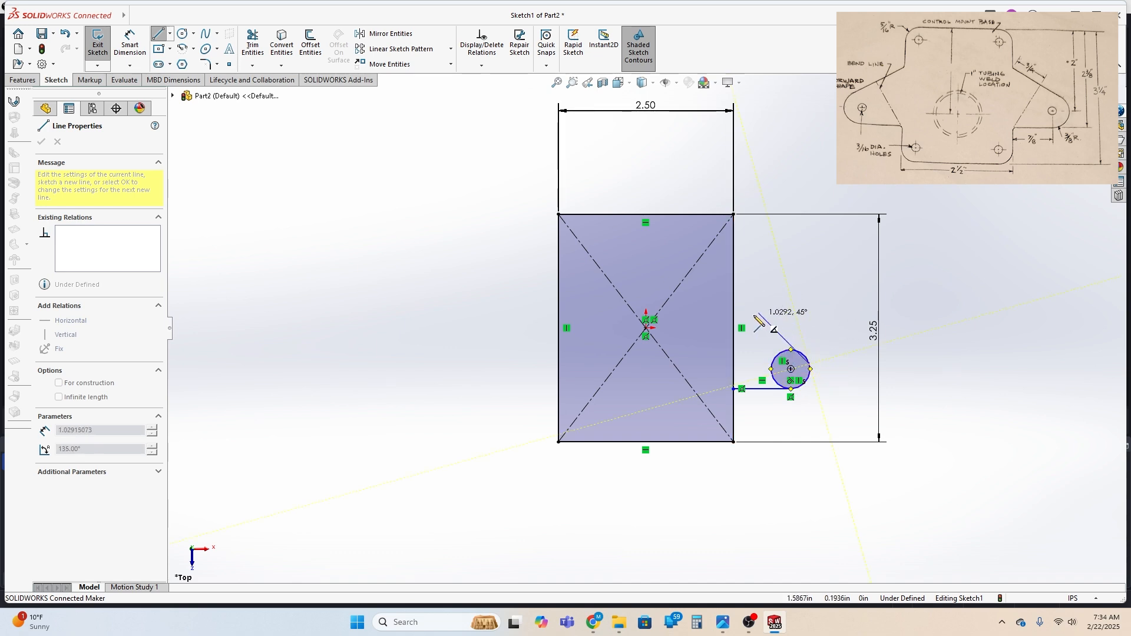
pyautogui.click(734, 306)
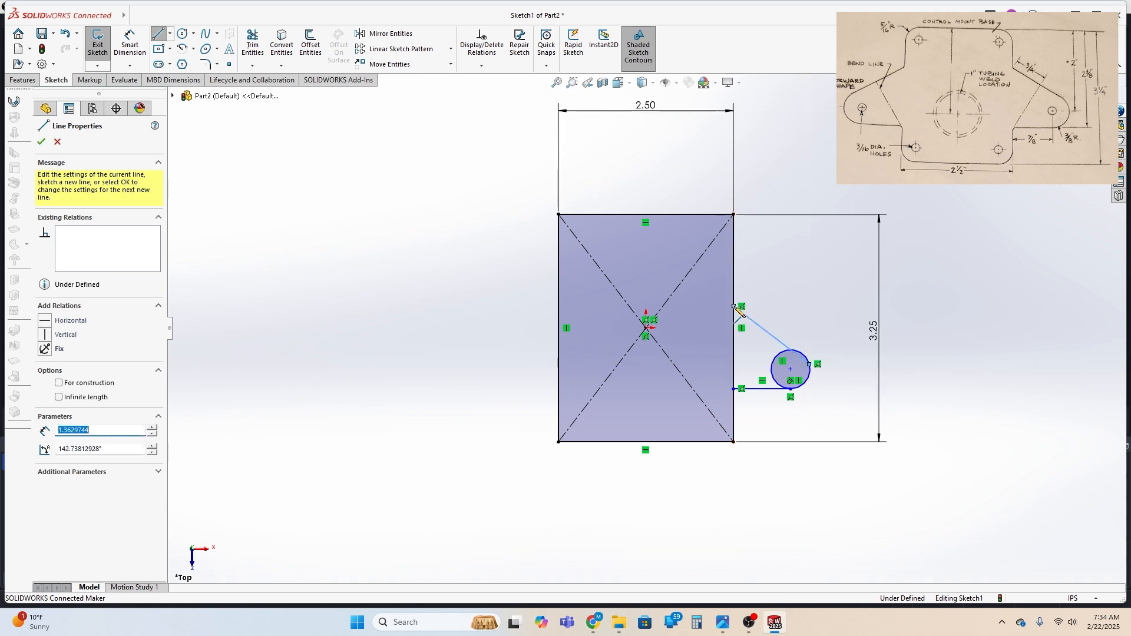
pyautogui.press('Escape')
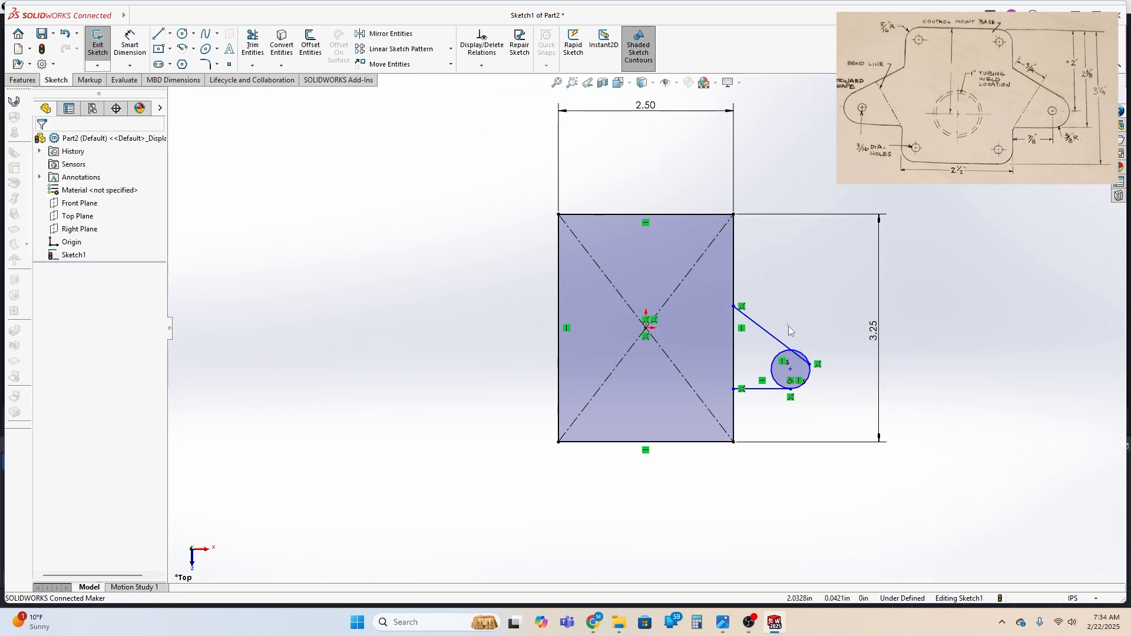
# Make the sloping line tangent to the circle
pyautogui.click(787, 346)
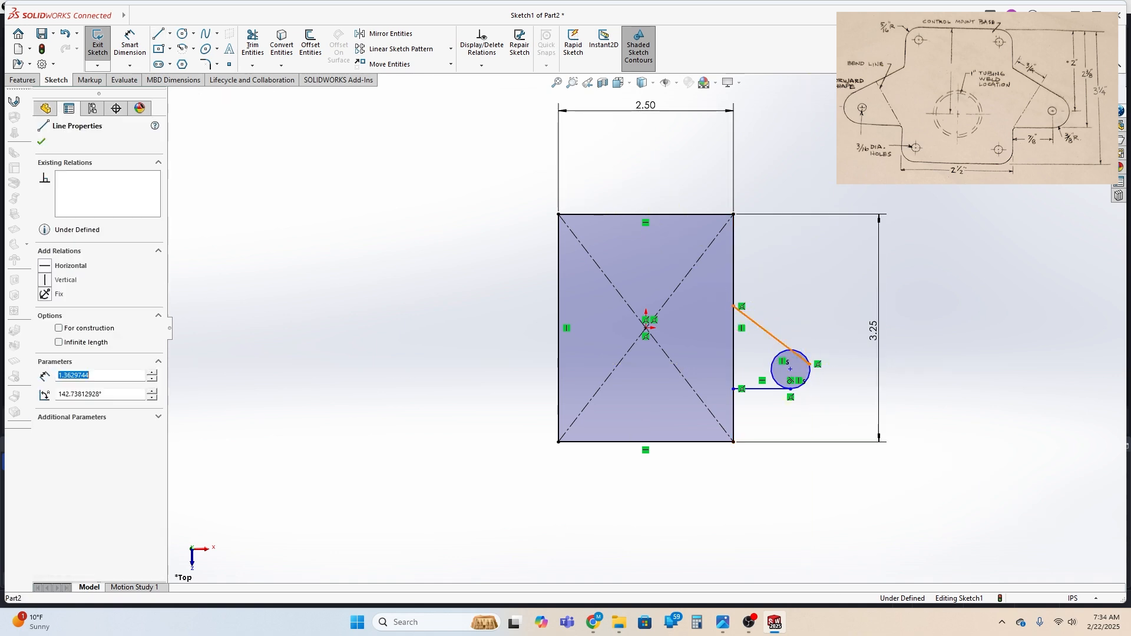
pyautogui.keyDown('ctrl'); pyautogui.click(806, 358); pyautogui.keyUp('ctrl')
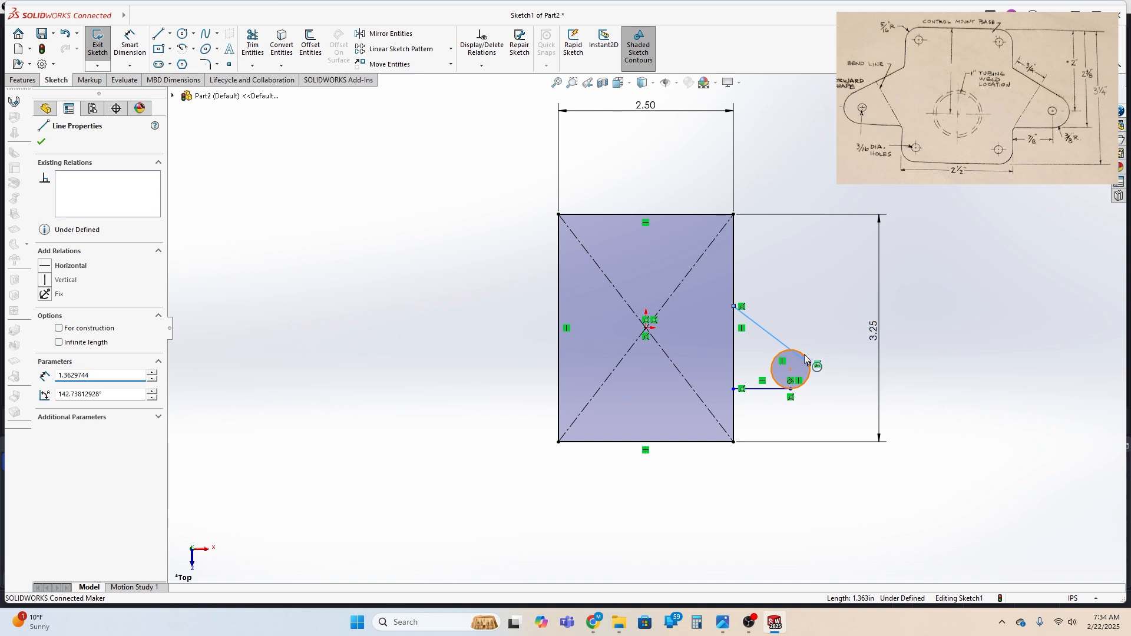
pyautogui.click(841, 302)
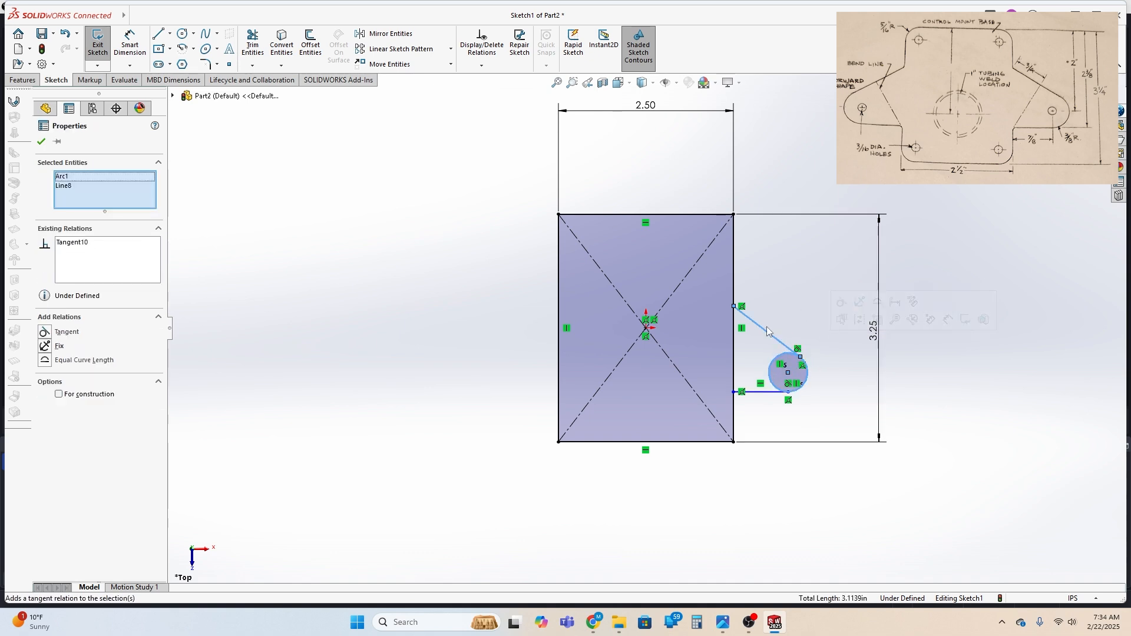
# Dimension the angle between the sloping line and the rectangle's right edge as 60 degrees
pyautogui.click(130, 43)
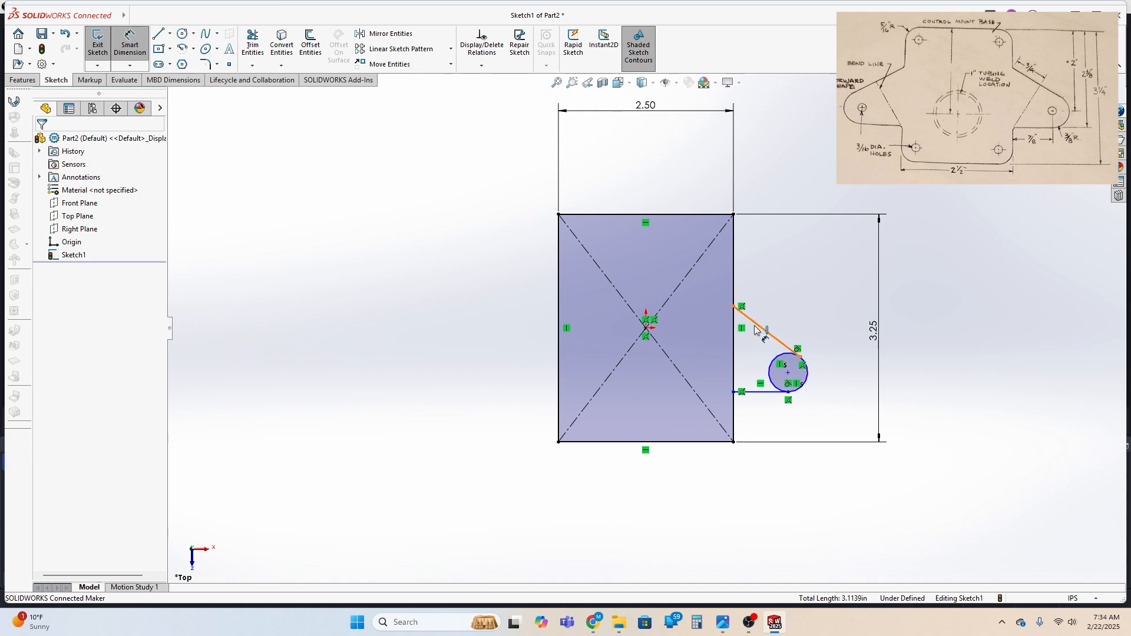
pyautogui.click(755, 323)
pyautogui.click(734, 339)
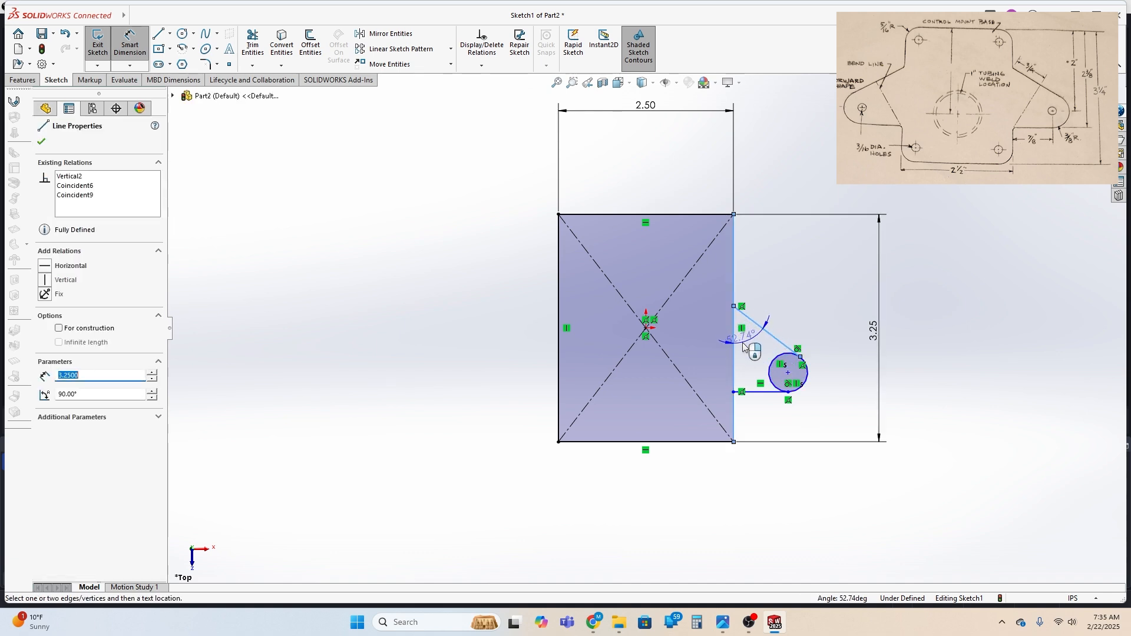
pyautogui.click(748, 348)
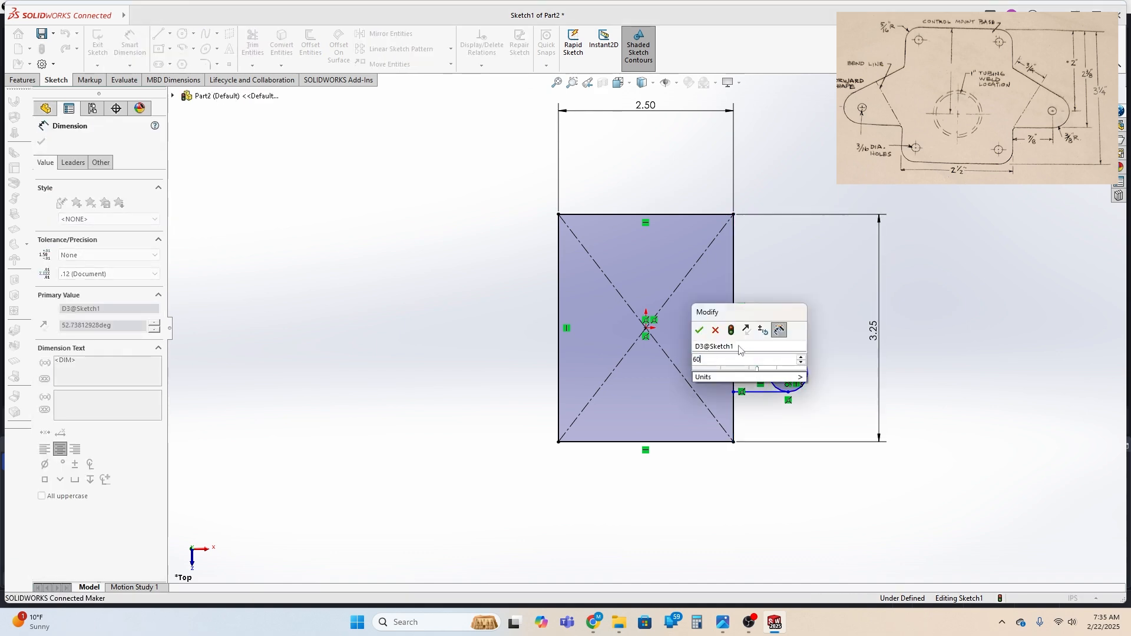
pyautogui.press('Return')
# Dimension the vertical distance from the rectangle's top edge to the short horizontal line as 2.375 in
pyautogui.click(771, 385)
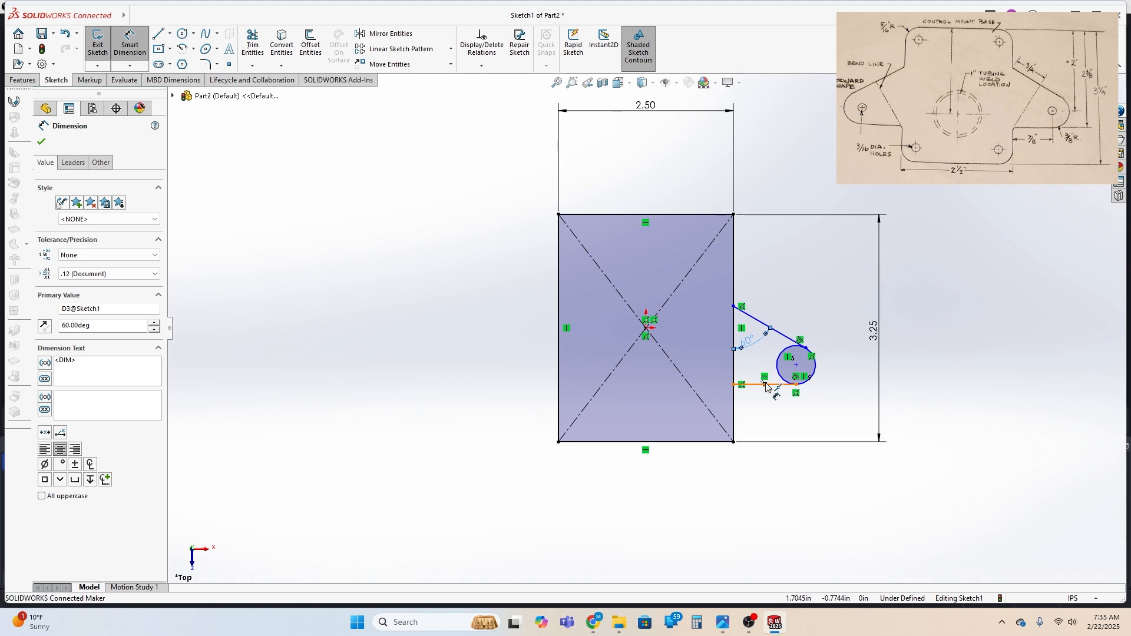
pyautogui.click(709, 215)
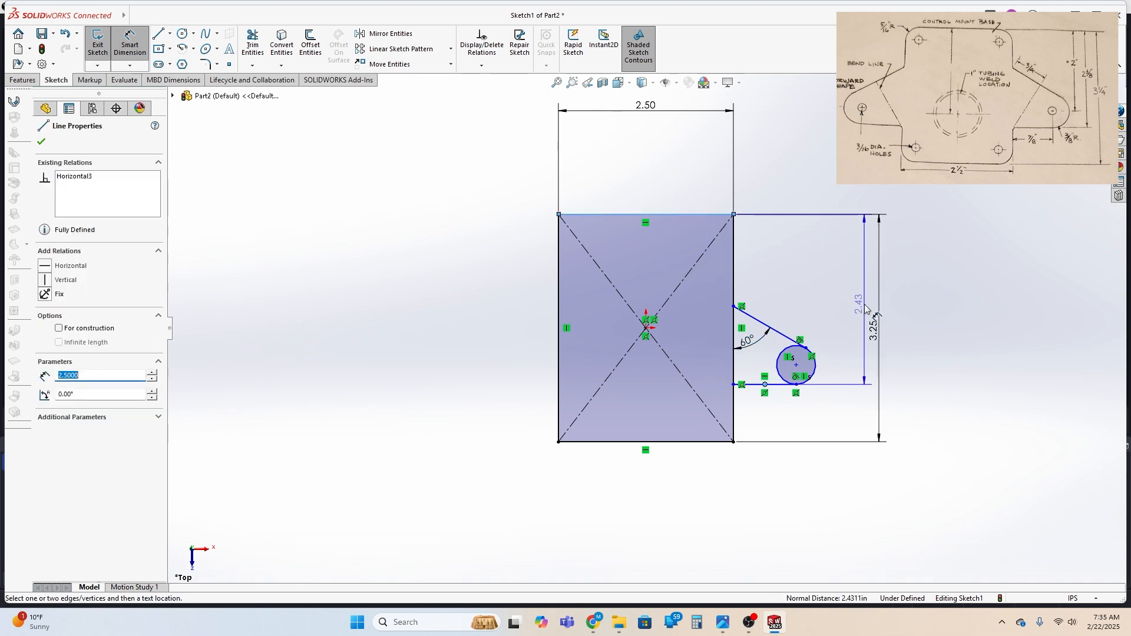
pyautogui.click(857, 303)
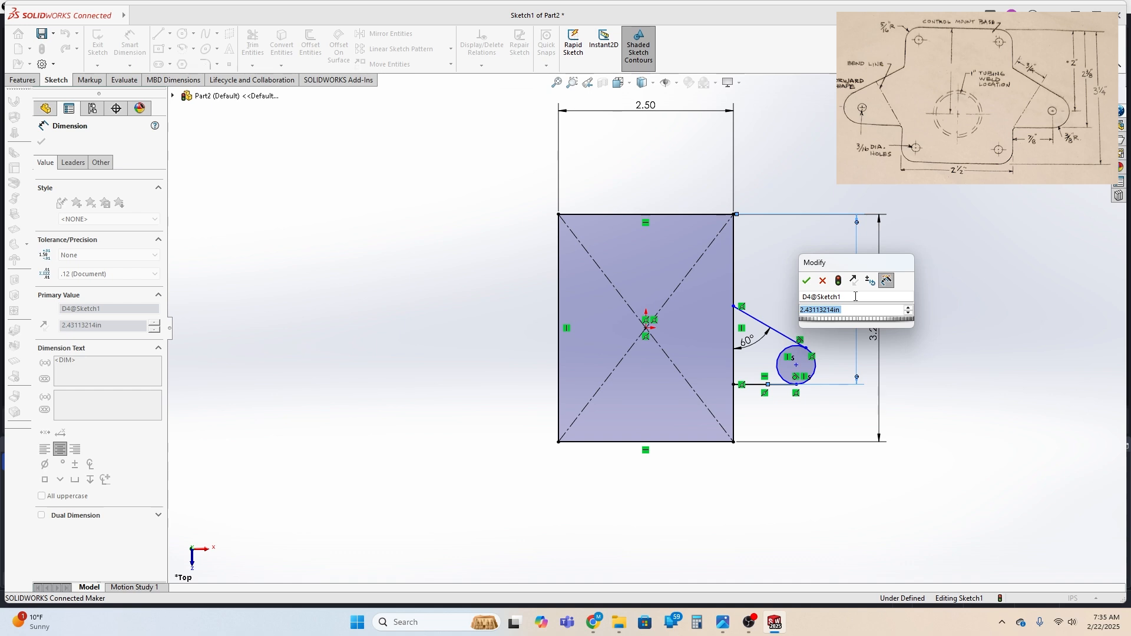
pyautogui.write('2.375')
pyautogui.press('Return')
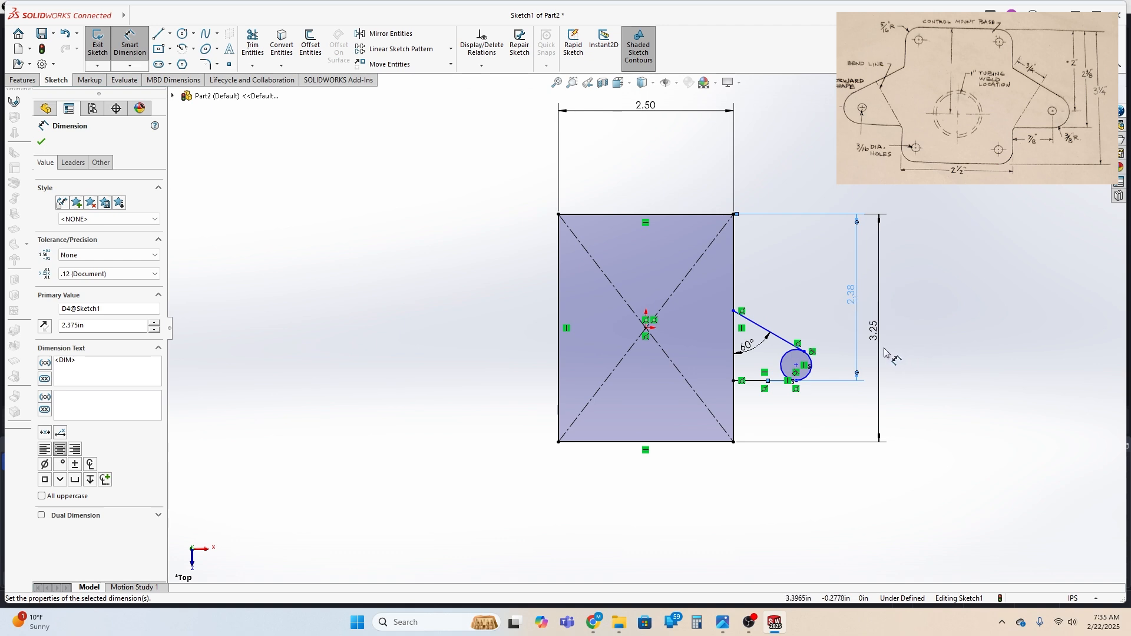
# Dimension the circle's diameter as 0.75 in
pyautogui.click(811, 375)
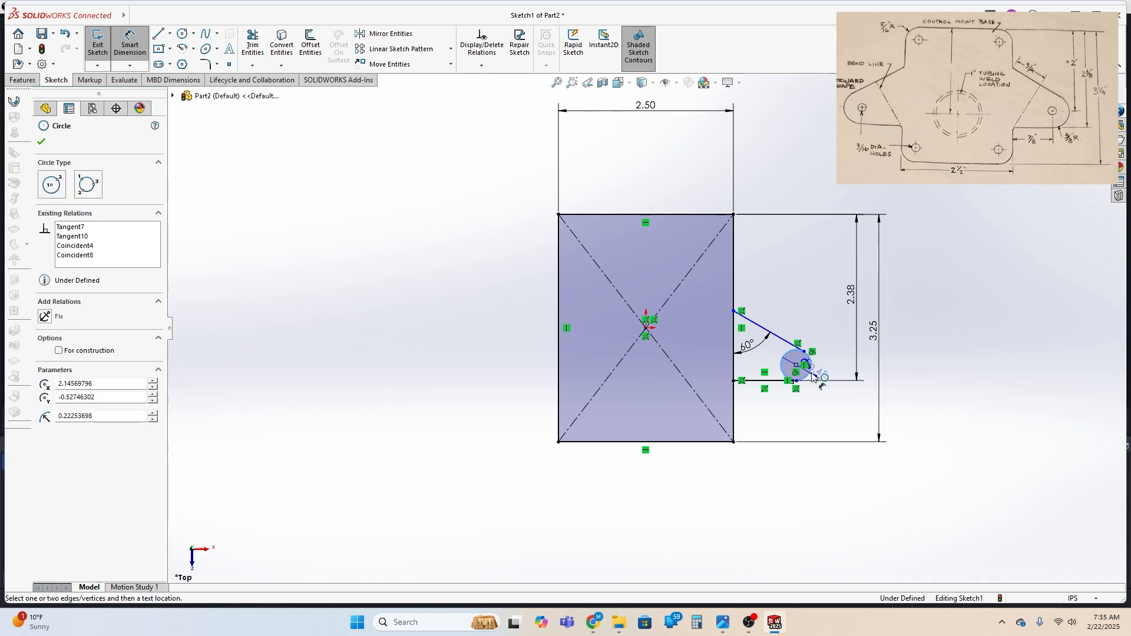
pyautogui.click(823, 324)
pyautogui.write('.75')
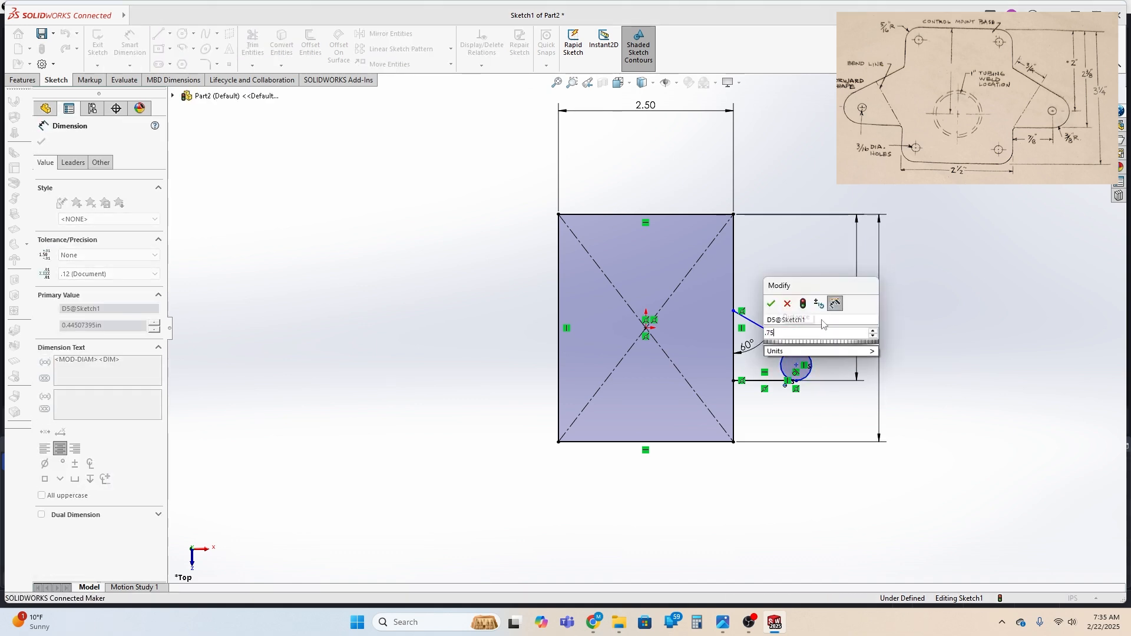
pyautogui.press('Return')
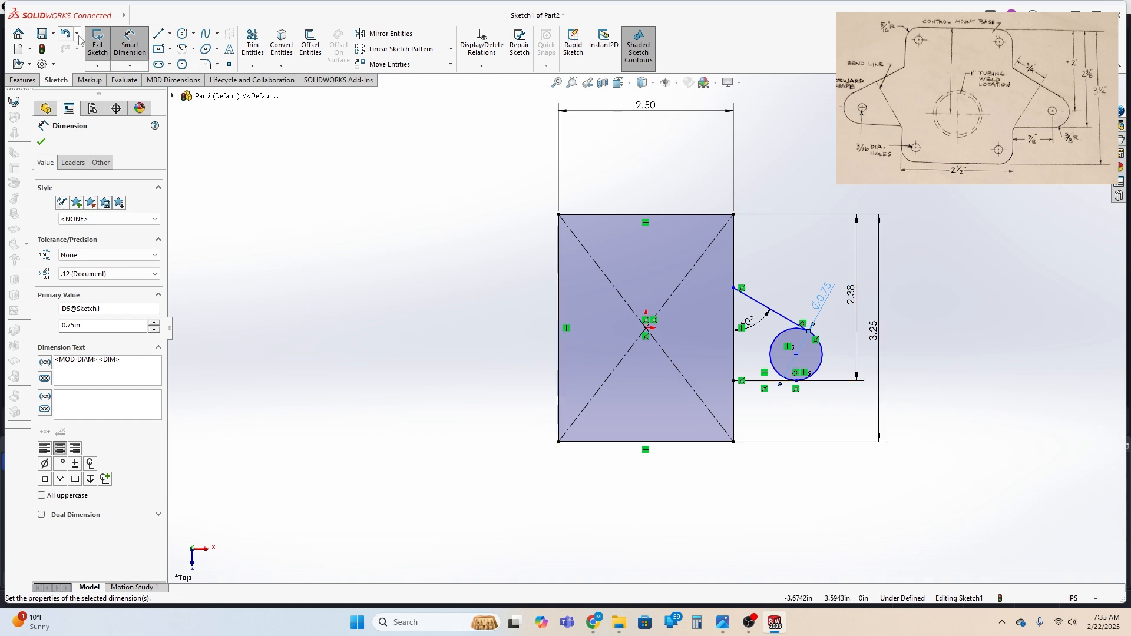
# Draw a construction line about 1.15 in long from the short horizontal line's inner end, perpendicular to the sloping tangent line
pyautogui.click(170, 36)
pyautogui.click(176, 61)
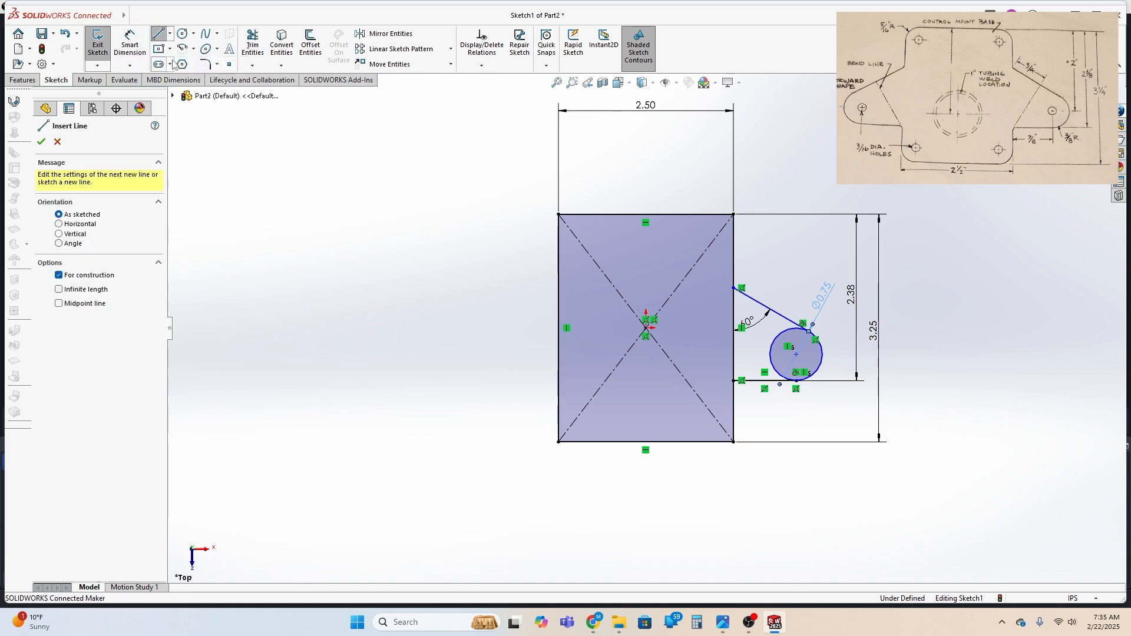
pyautogui.scroll(-3, 837, 336)
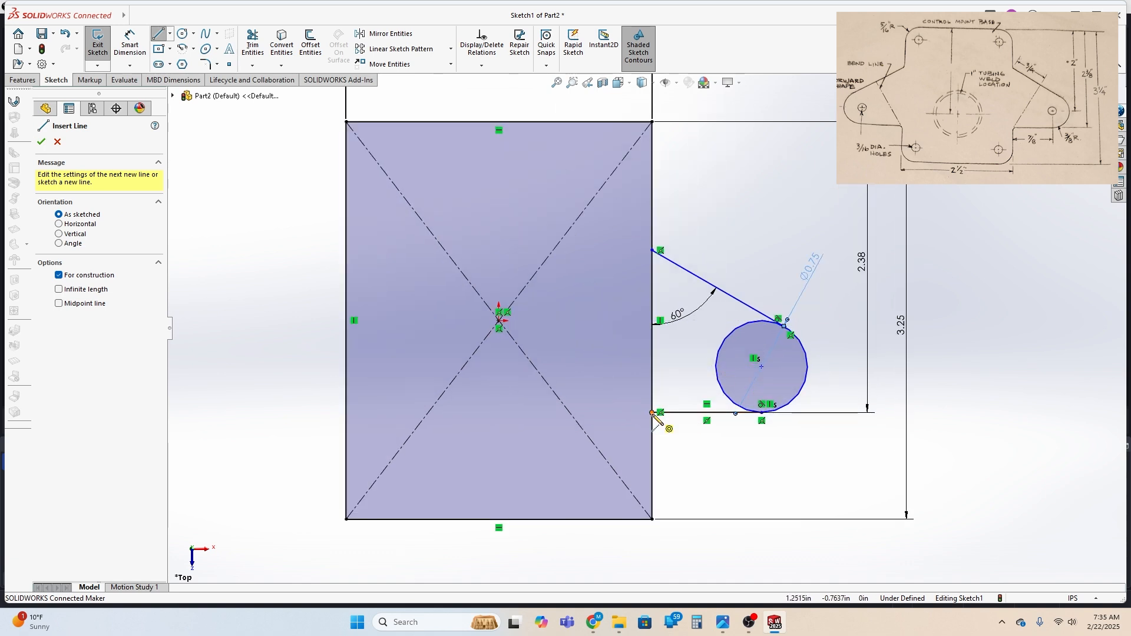
pyautogui.click(653, 413)
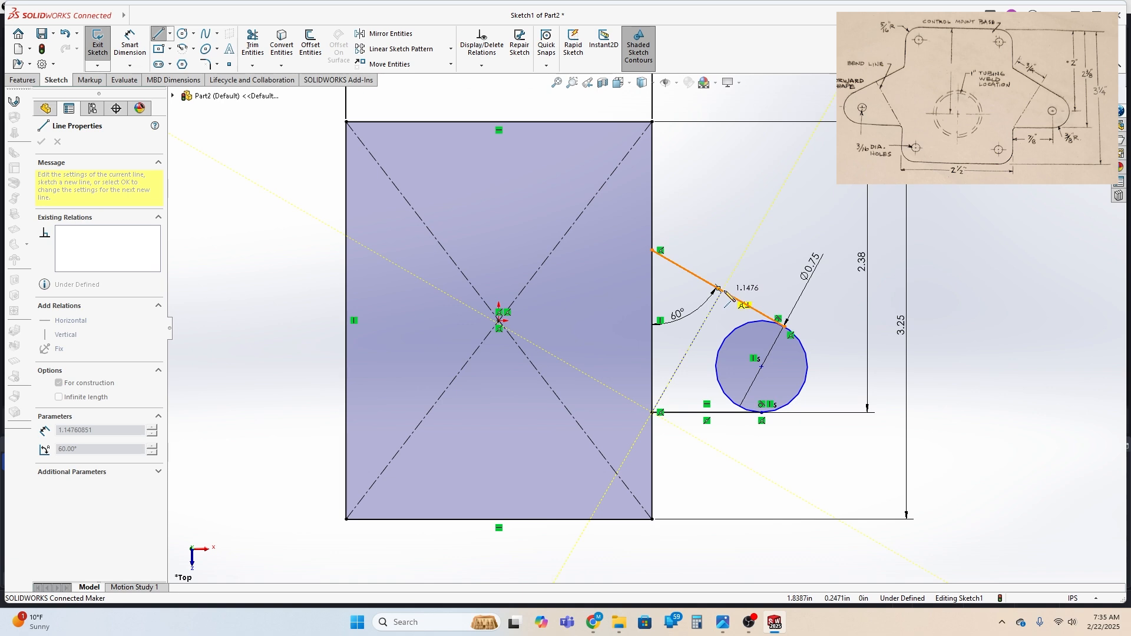
pyautogui.click(722, 290)
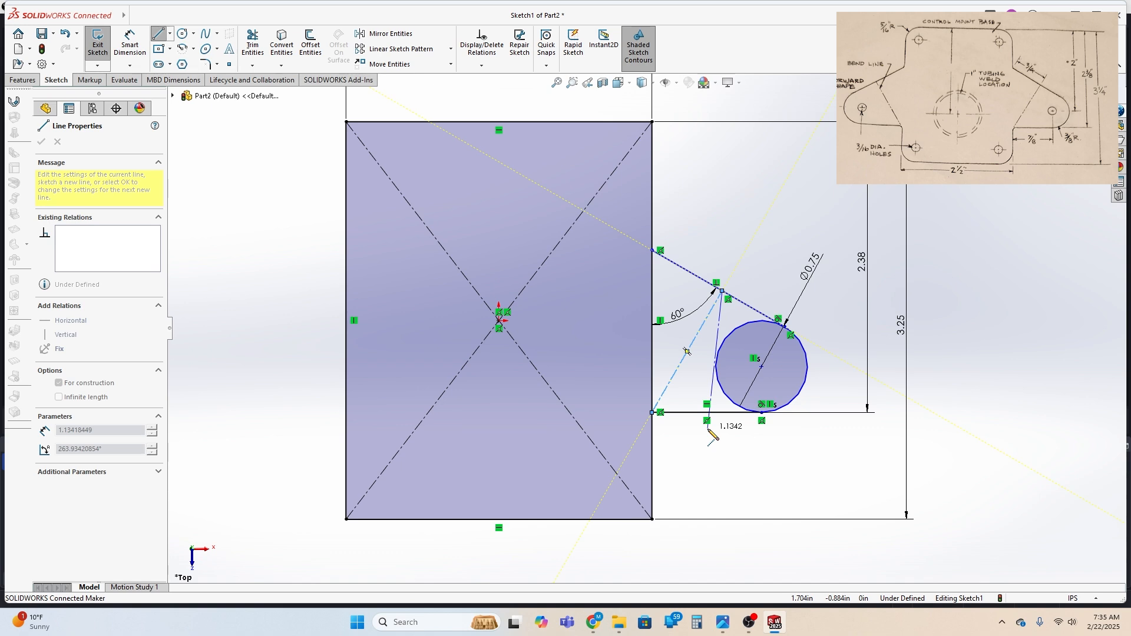
pyautogui.press('Escape')
pyautogui.press('Escape')
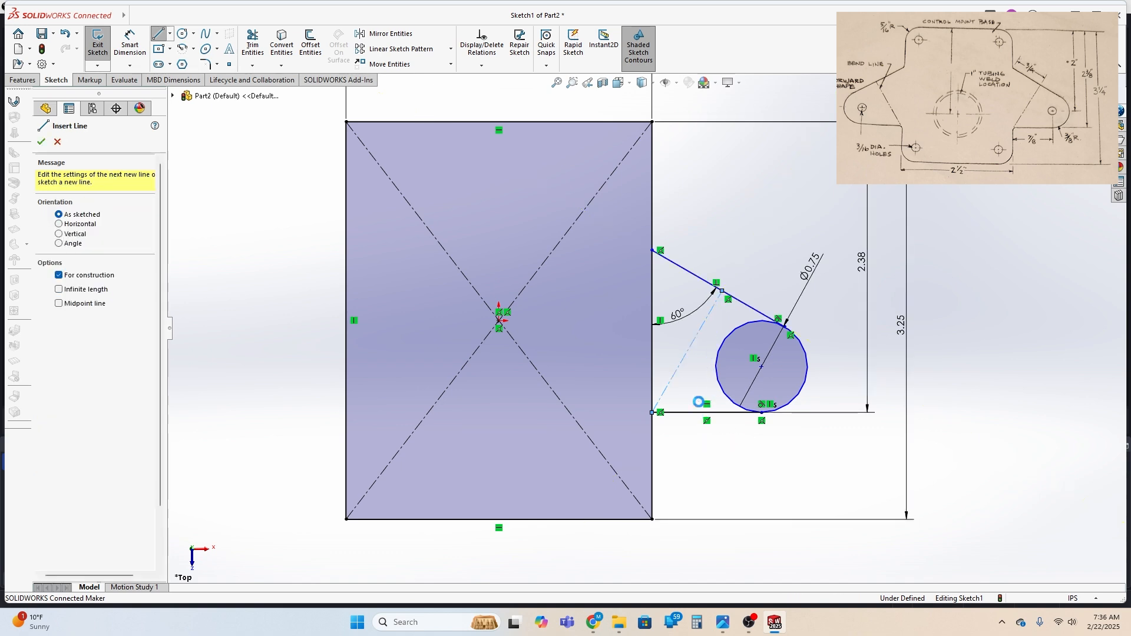
# Draw a vertical line about 0.26 in long downward from the short horizontal line, just inside the circle's lowest point
pyautogui.click(159, 35)
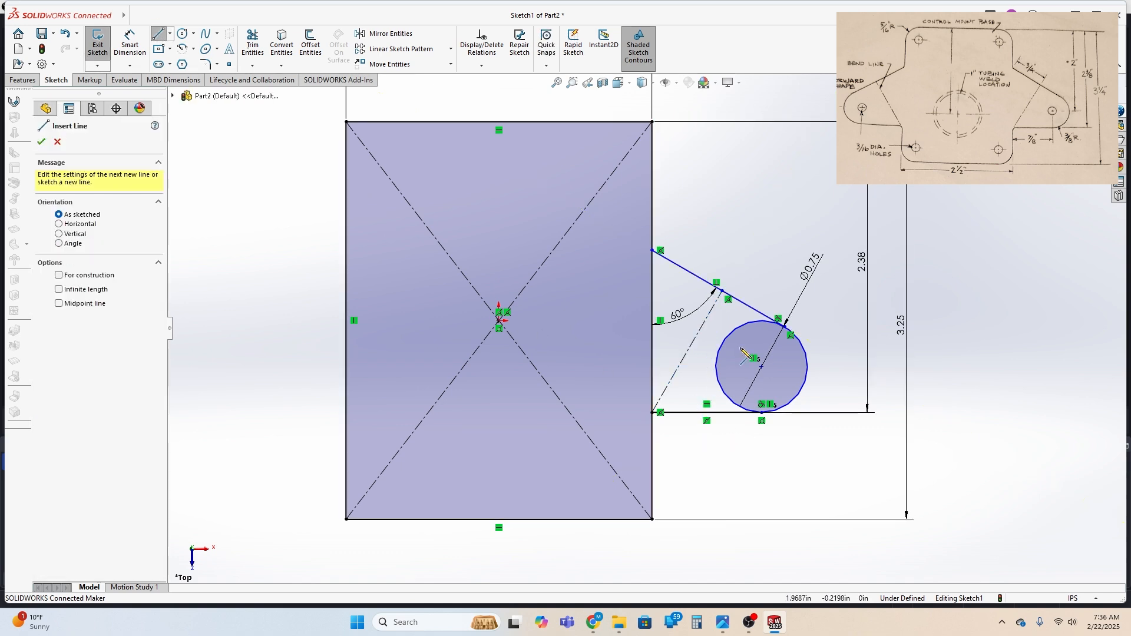
pyautogui.click(715, 413)
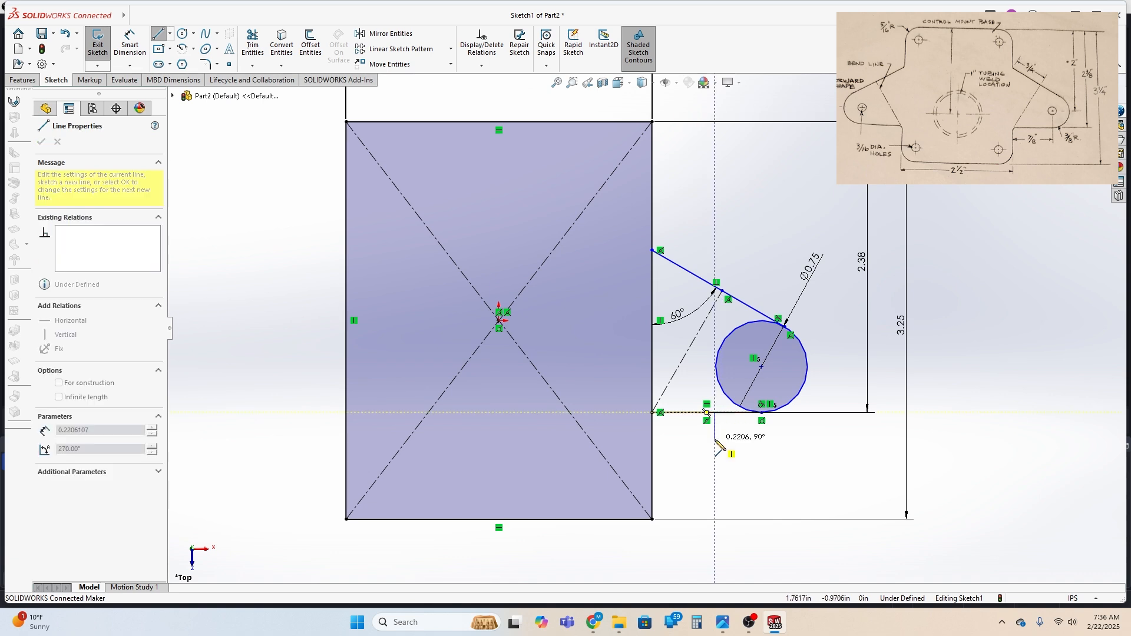
pyautogui.doubleClick(715, 445)
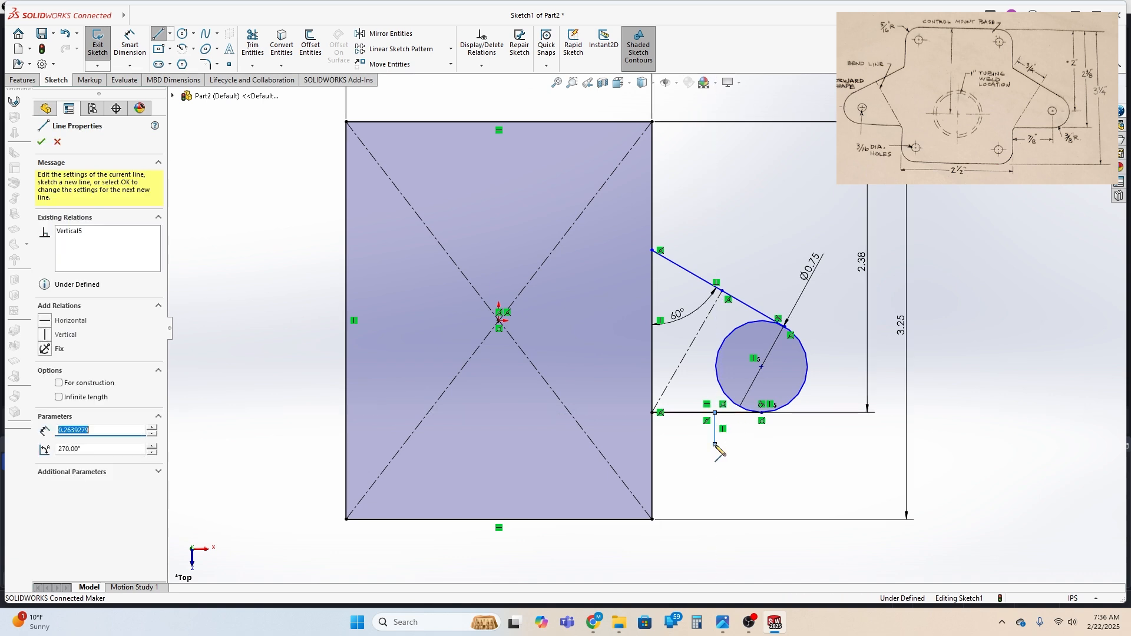
pyautogui.click(715, 445)
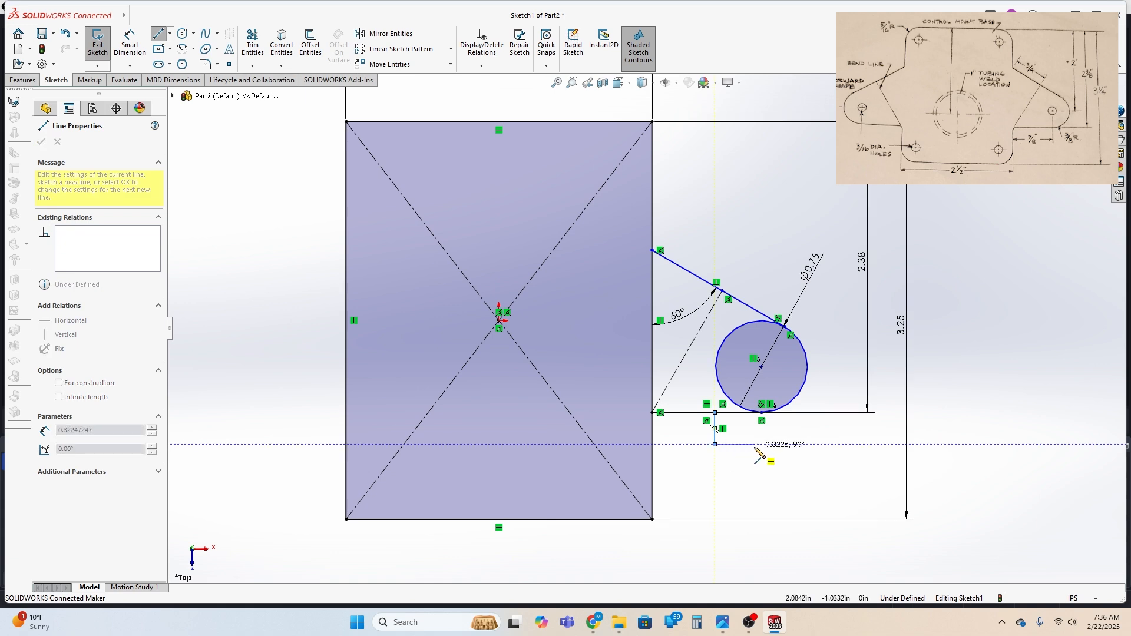
pyautogui.doubleClick(762, 446)
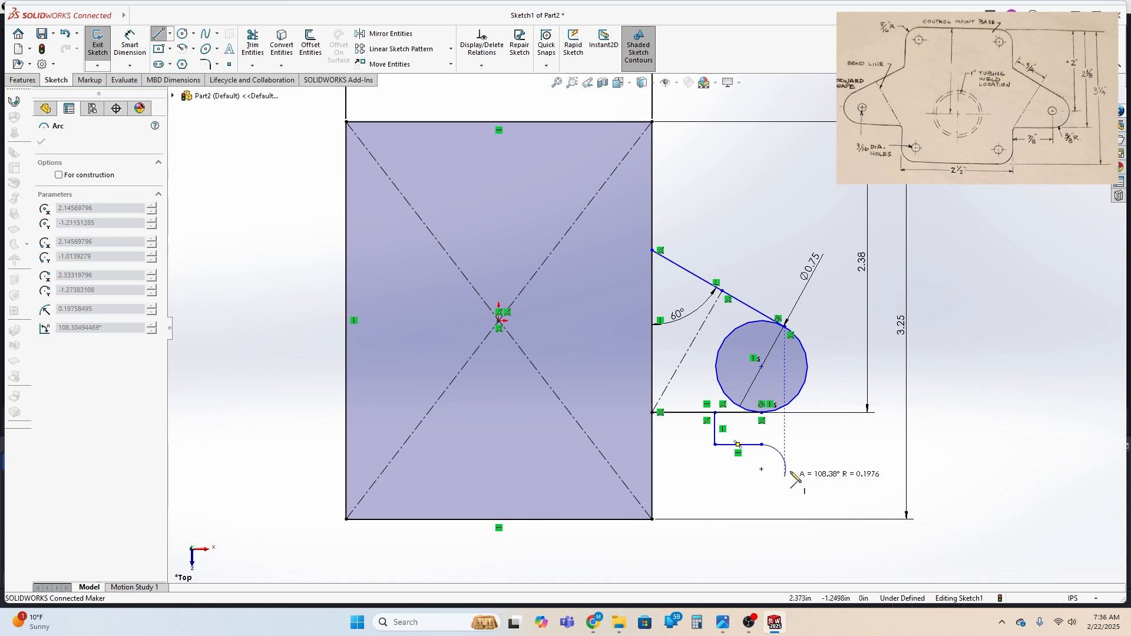
pyautogui.press('Escape')
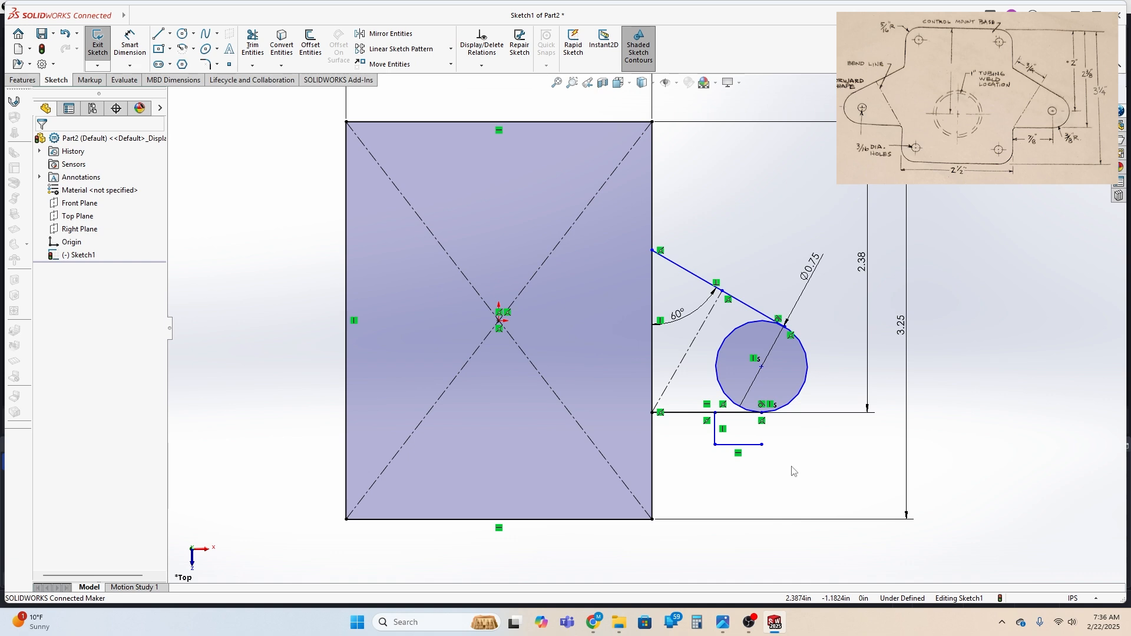
pyautogui.hotkey('ctrl', 'z')
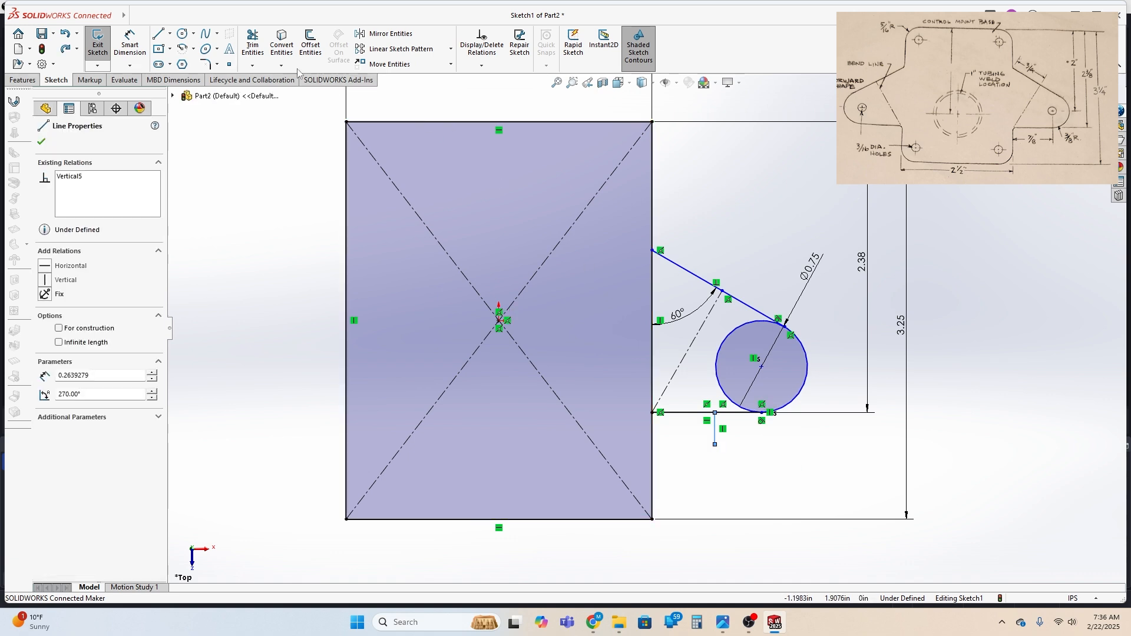
# Extend the short vertical line around the circle with lines about 0.80 and 1.42 in, a perpendicular return, and a 0.27 in line ending on the sloping line
pyautogui.click(715, 445)
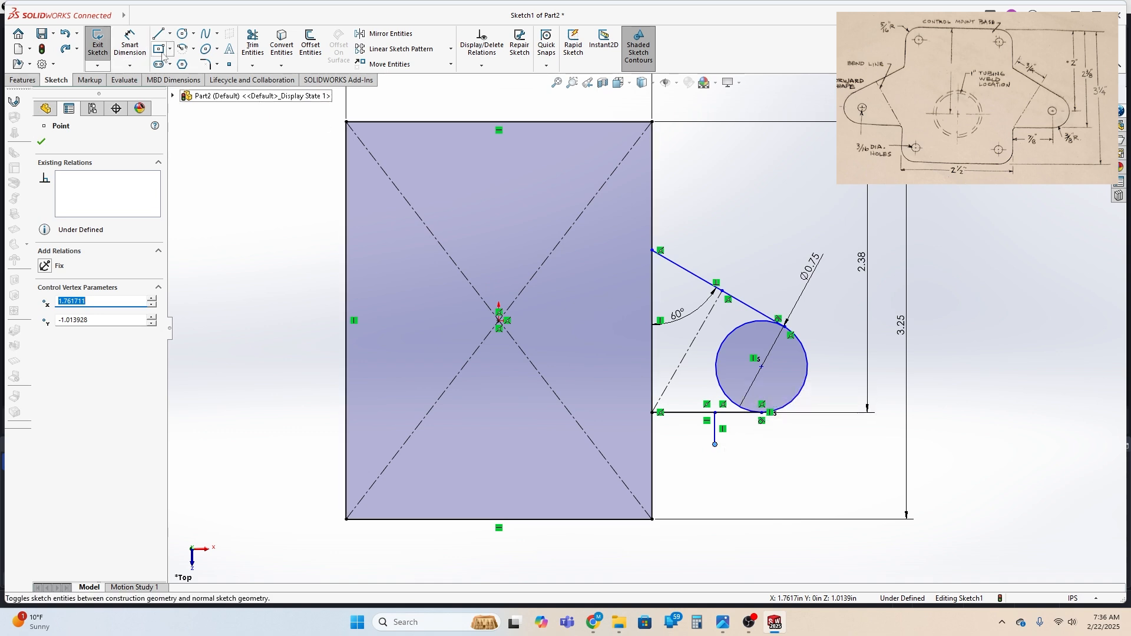
pyautogui.press('l')
pyautogui.click(715, 445)
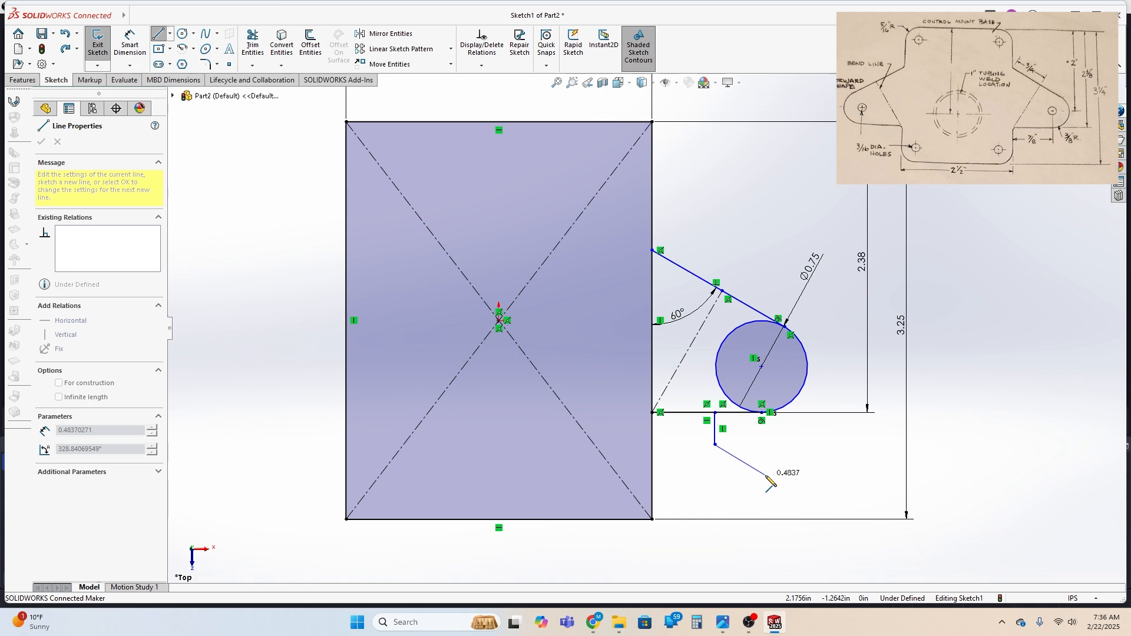
pyautogui.click(797, 496)
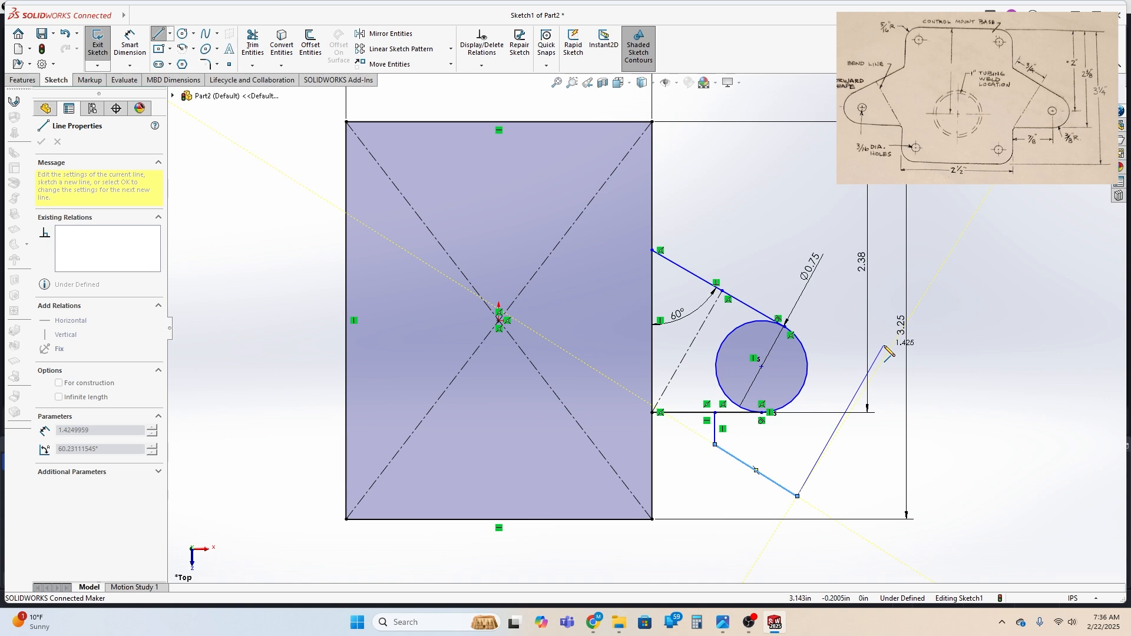
pyautogui.click(886, 346)
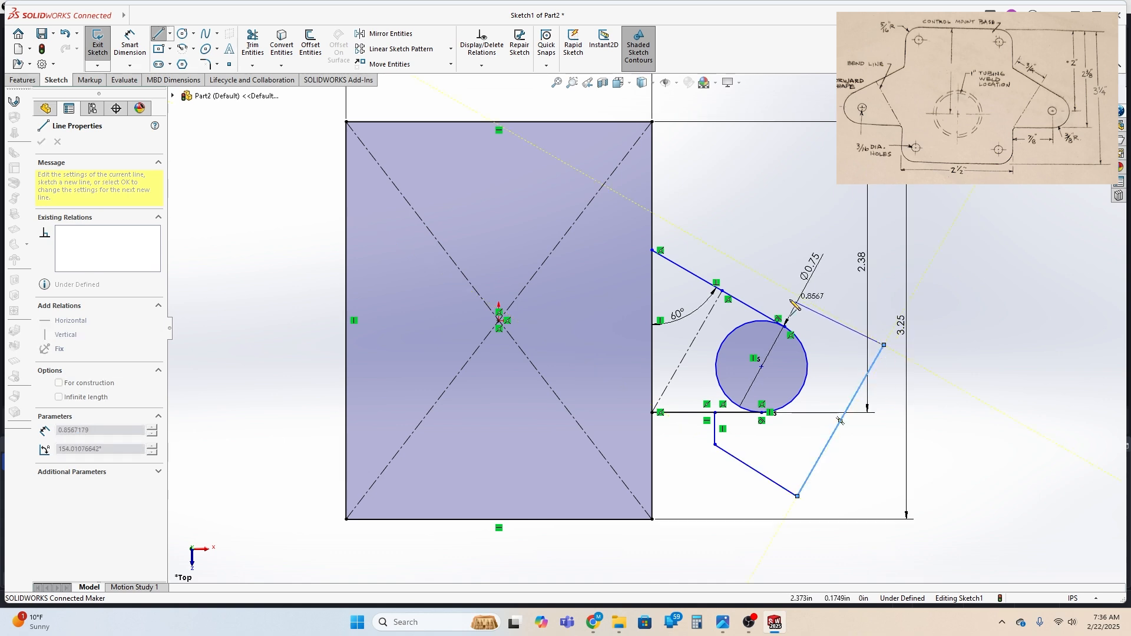
pyautogui.click(766, 277)
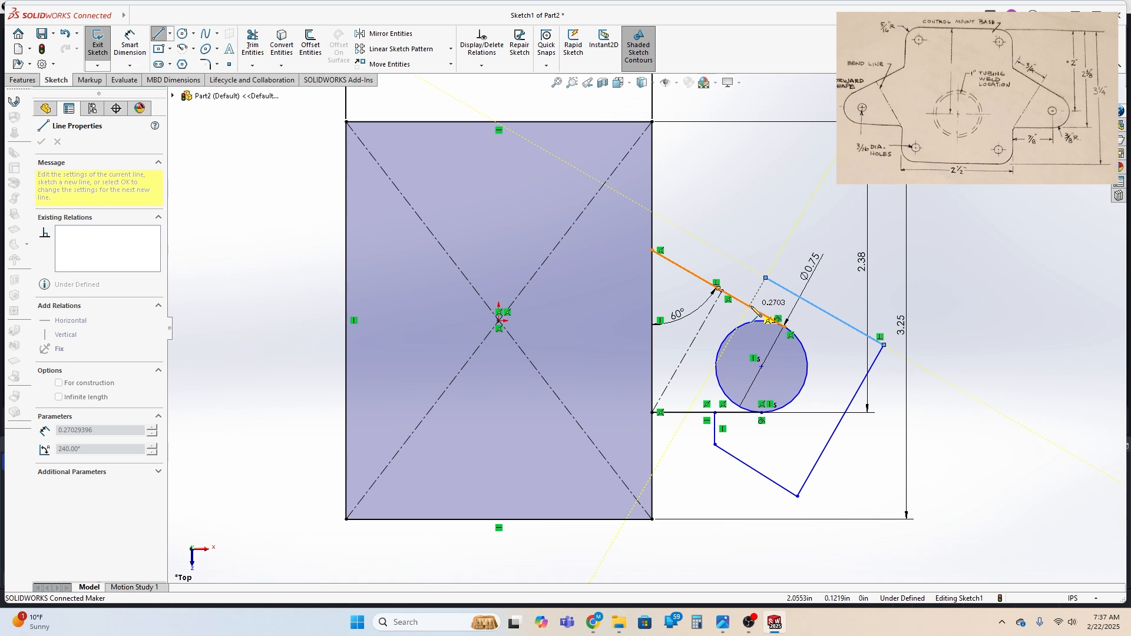
pyautogui.click(749, 306)
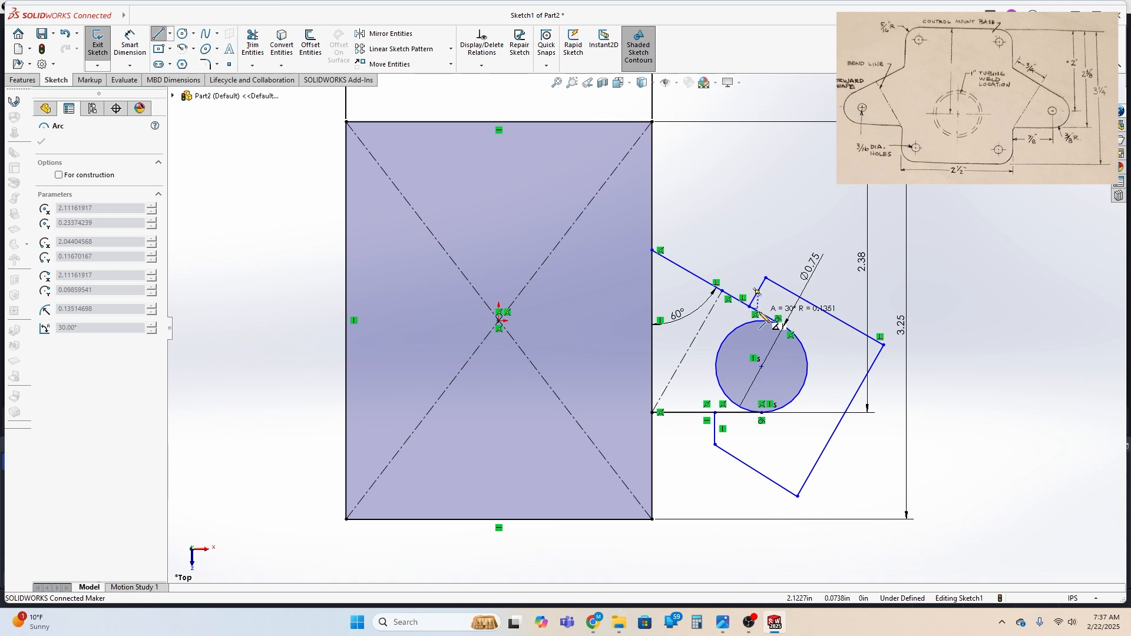
pyautogui.click(759, 311)
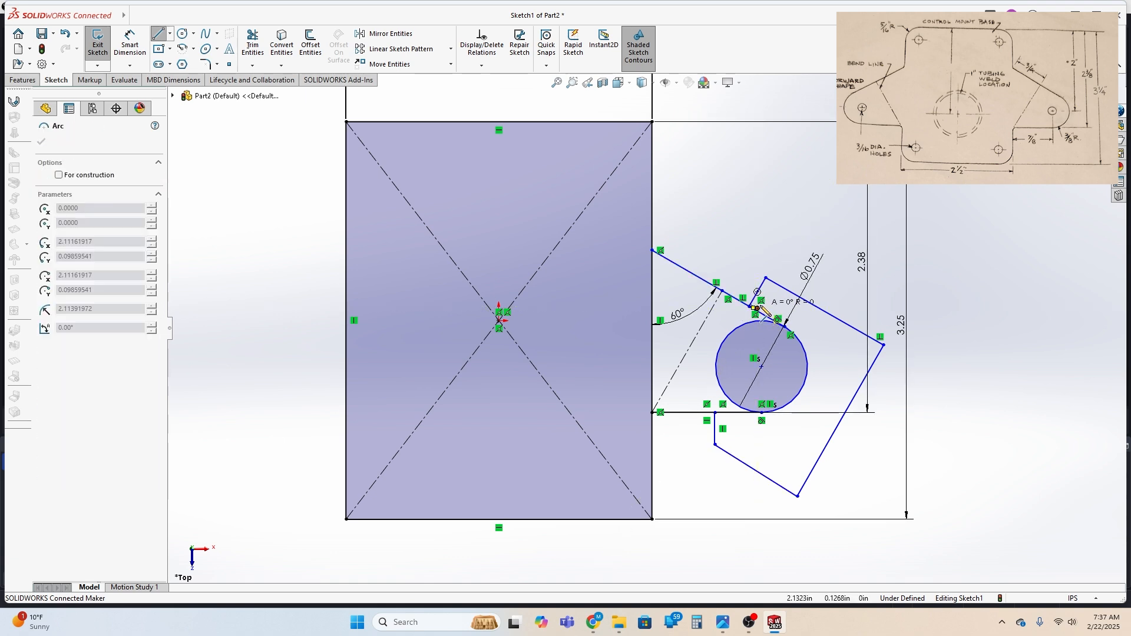
pyautogui.scroll(-2, 763, 311)
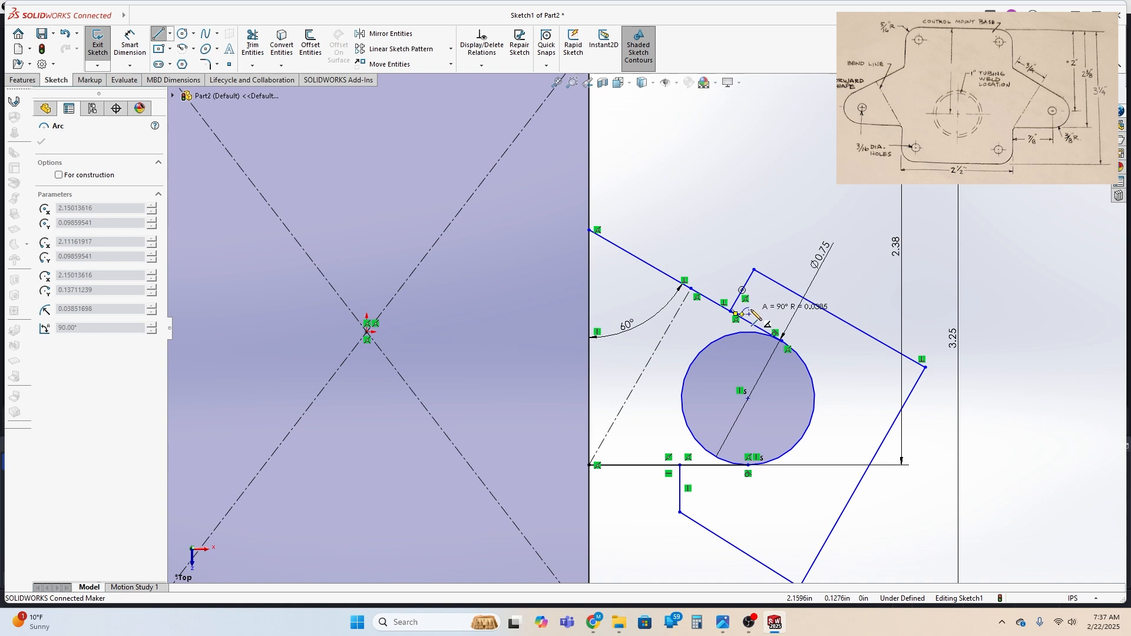
pyautogui.press('Escape')
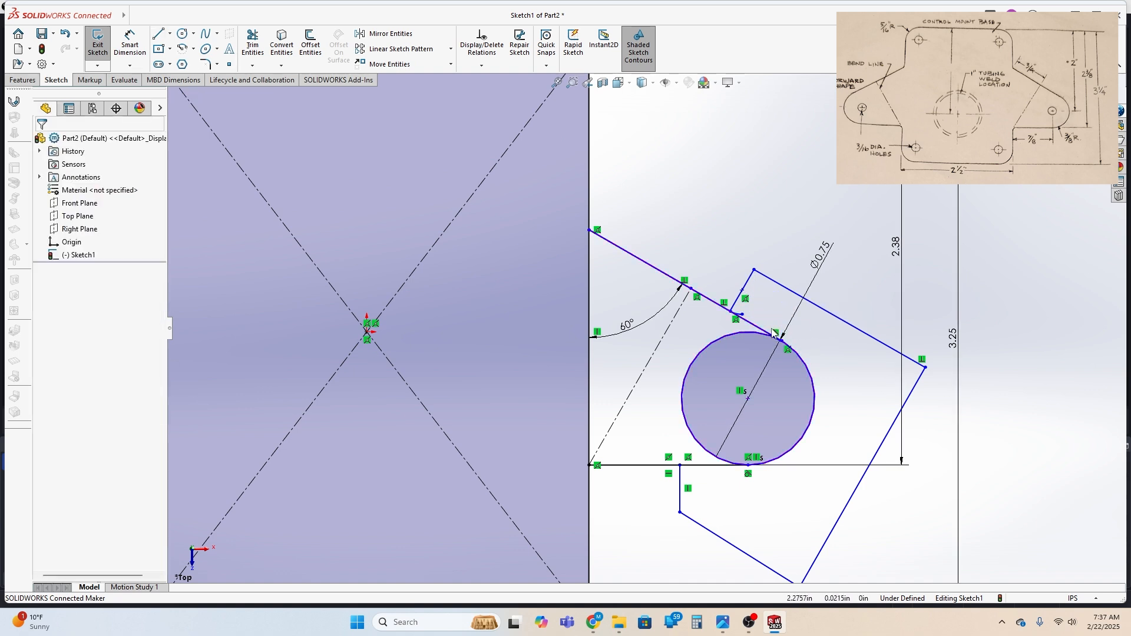
pyautogui.hotkey('ctrl', 'z')
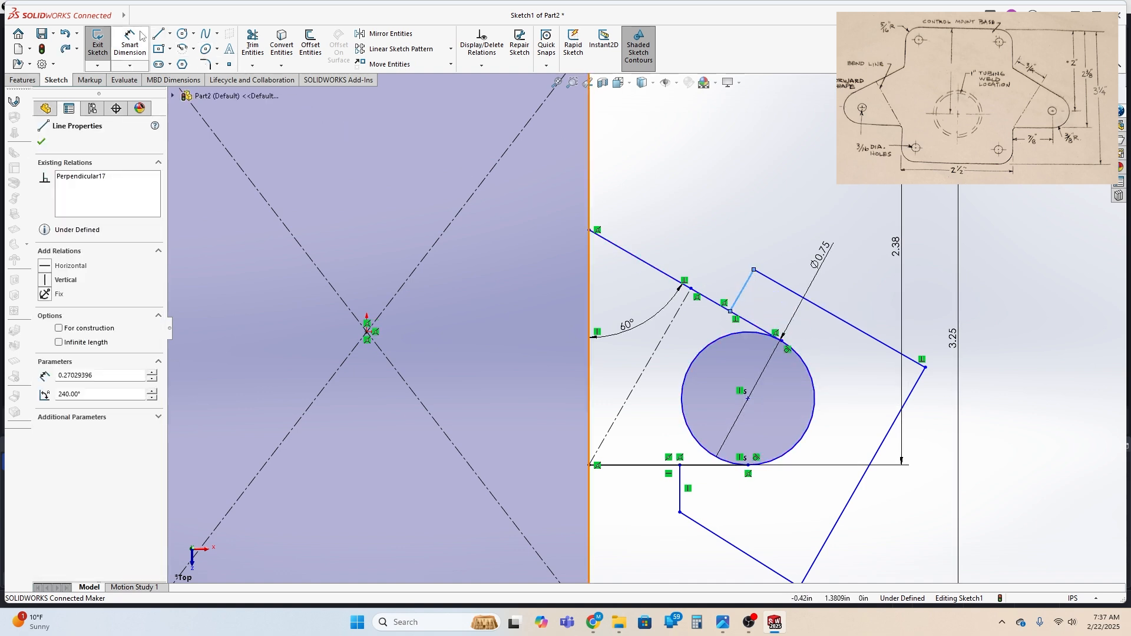
# Start an inner contour along the sloping line with a perpendicular line about 0.07 in long and a parallel one about 0.22 in long
pyautogui.click(158, 34)
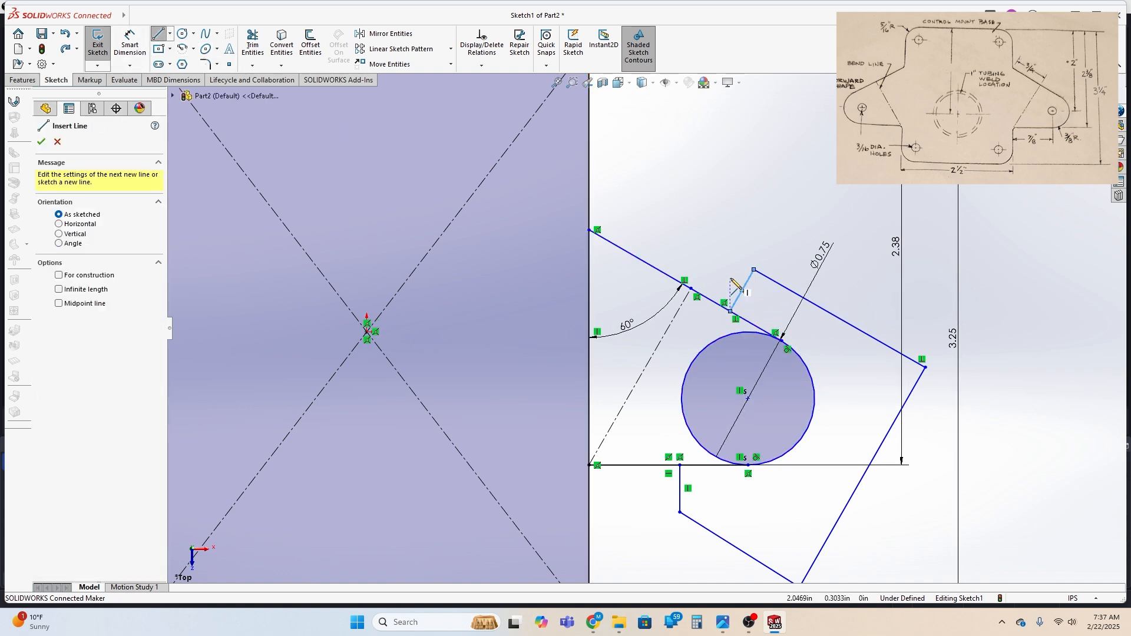
pyautogui.click(735, 317)
pyautogui.click(742, 318)
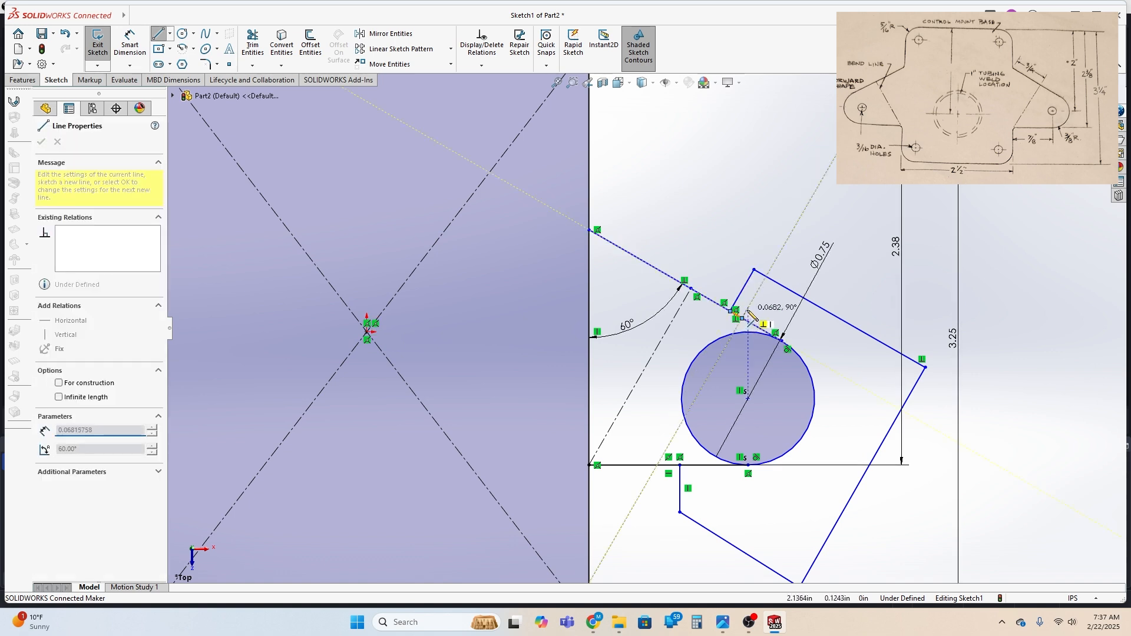
pyautogui.click(748, 307)
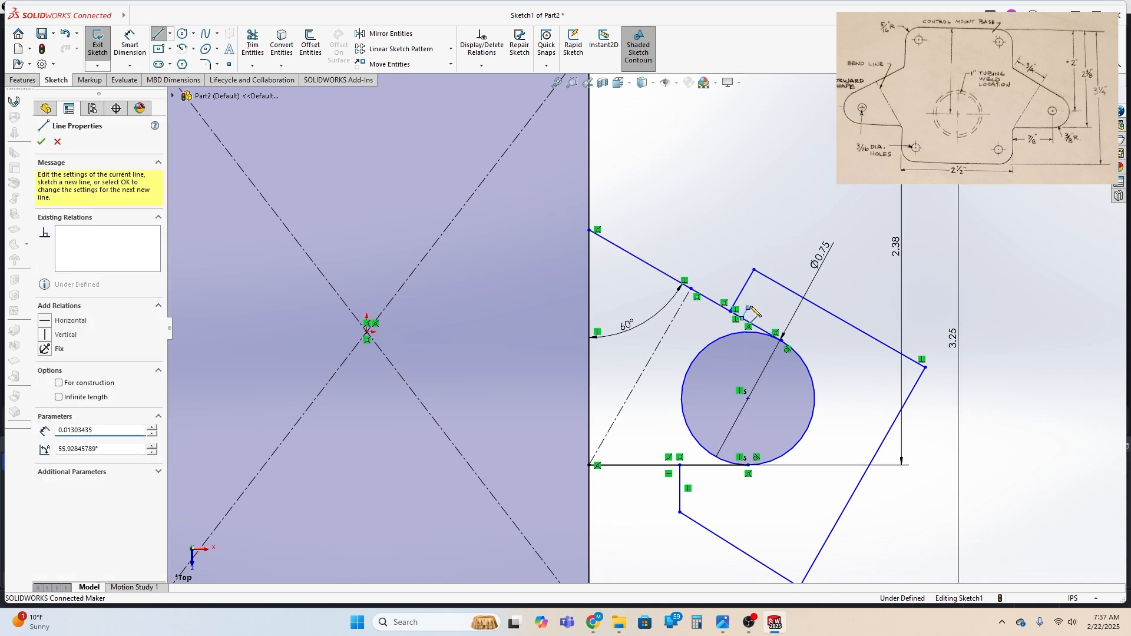
pyautogui.click(788, 331)
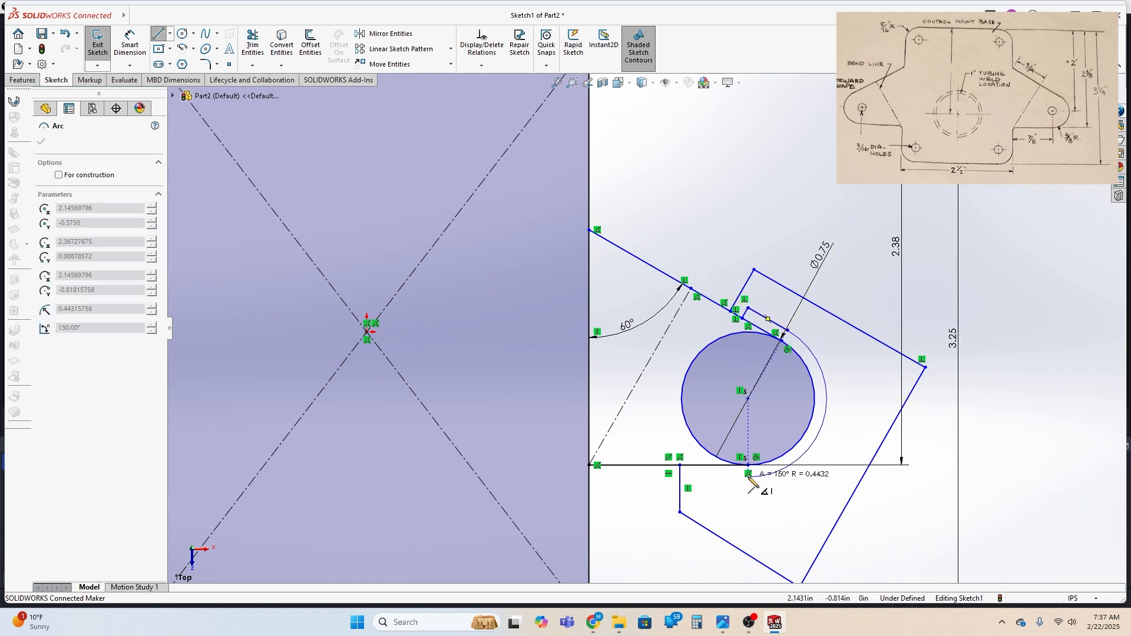
# Close the inner contour with a 150-degree arc of about 0.44 in radius around the circle and short lines back to the outer contour's start
pyautogui.click(748, 476)
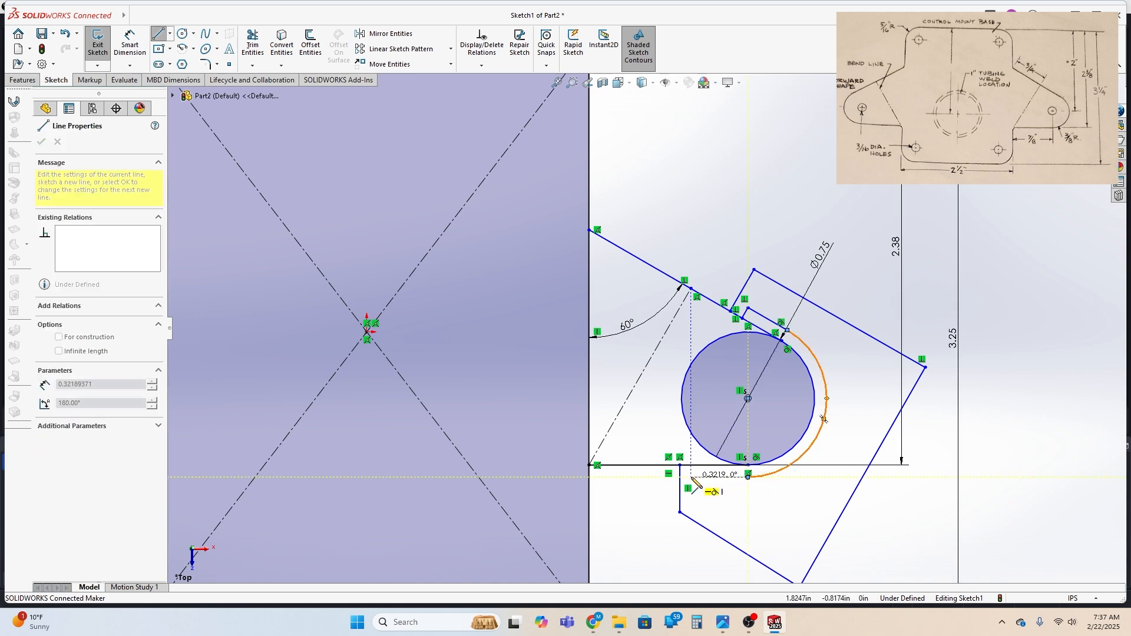
pyautogui.click(695, 477)
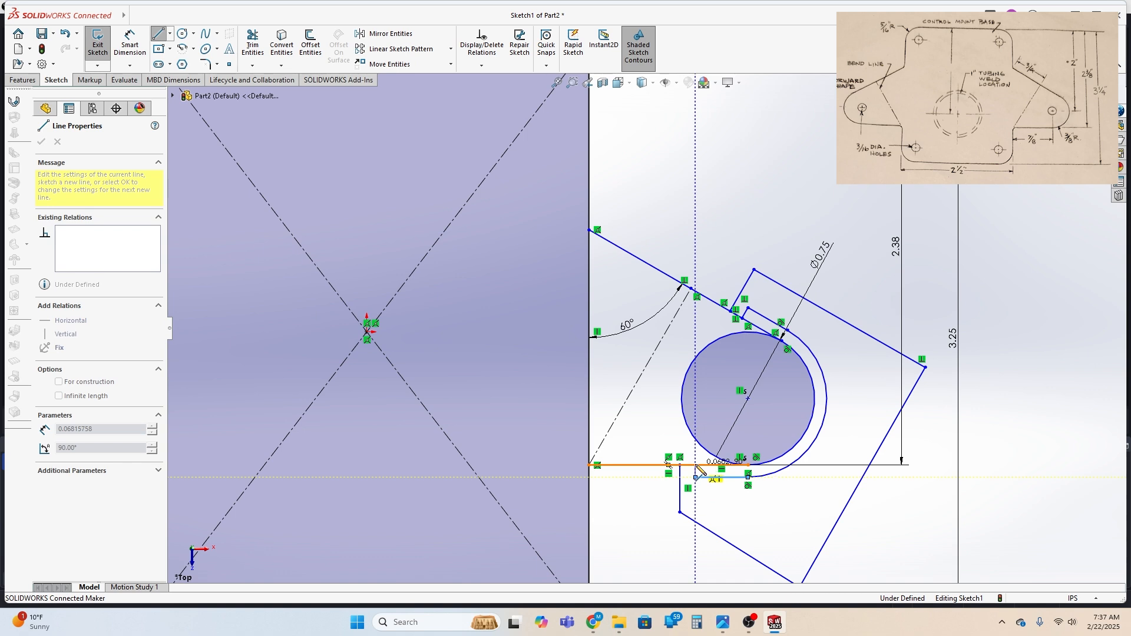
pyautogui.click(696, 466)
pyautogui.click(681, 465)
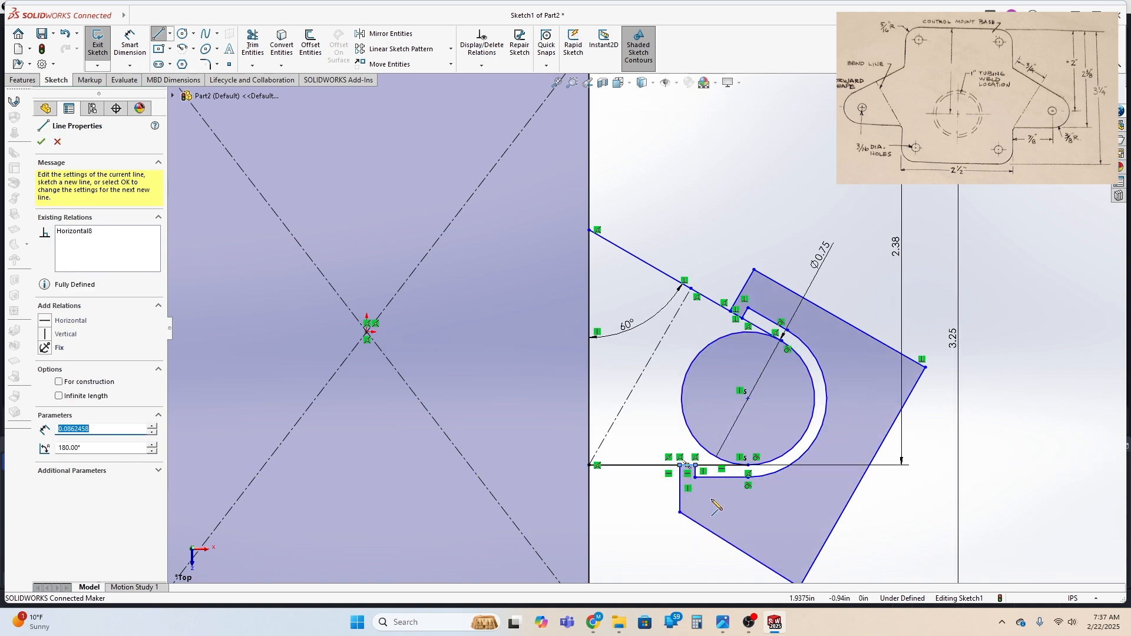
pyautogui.press('Escape')
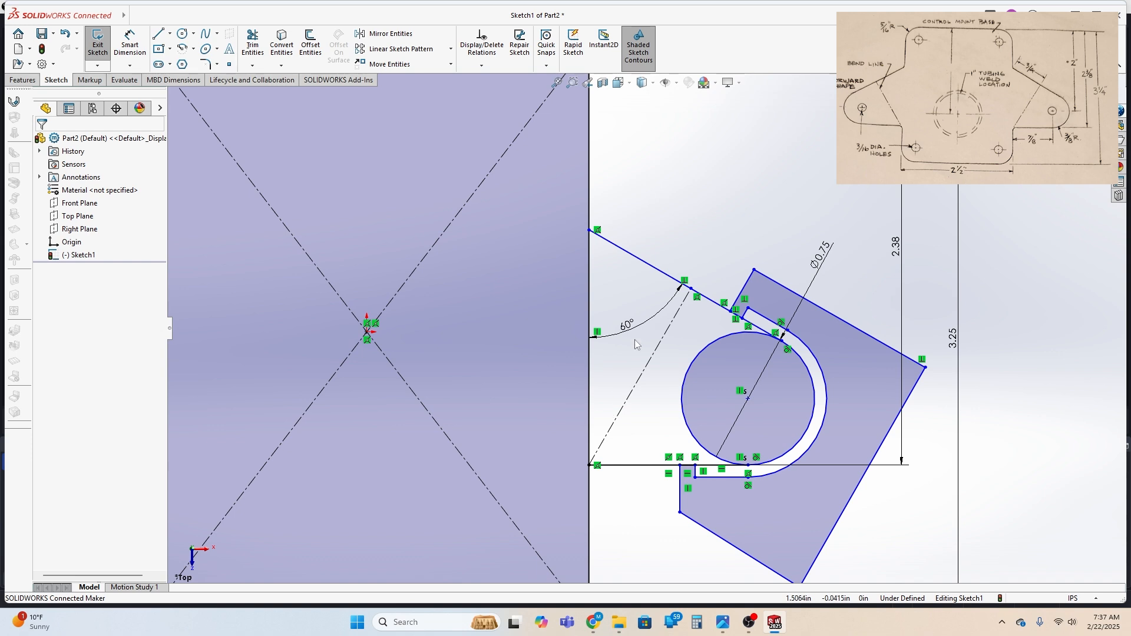
# Make the outer contour's long sloping line parallel to the dashed construction line beside the circle
pyautogui.scroll(2, 635, 330)
pyautogui.click(420, 138)
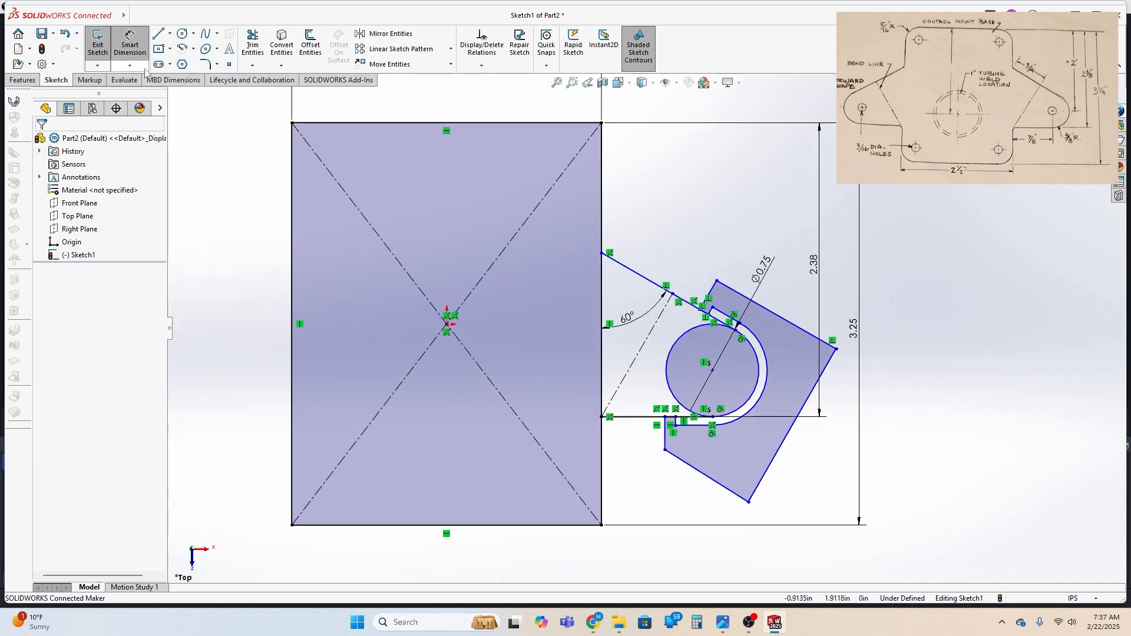
pyautogui.click(643, 346)
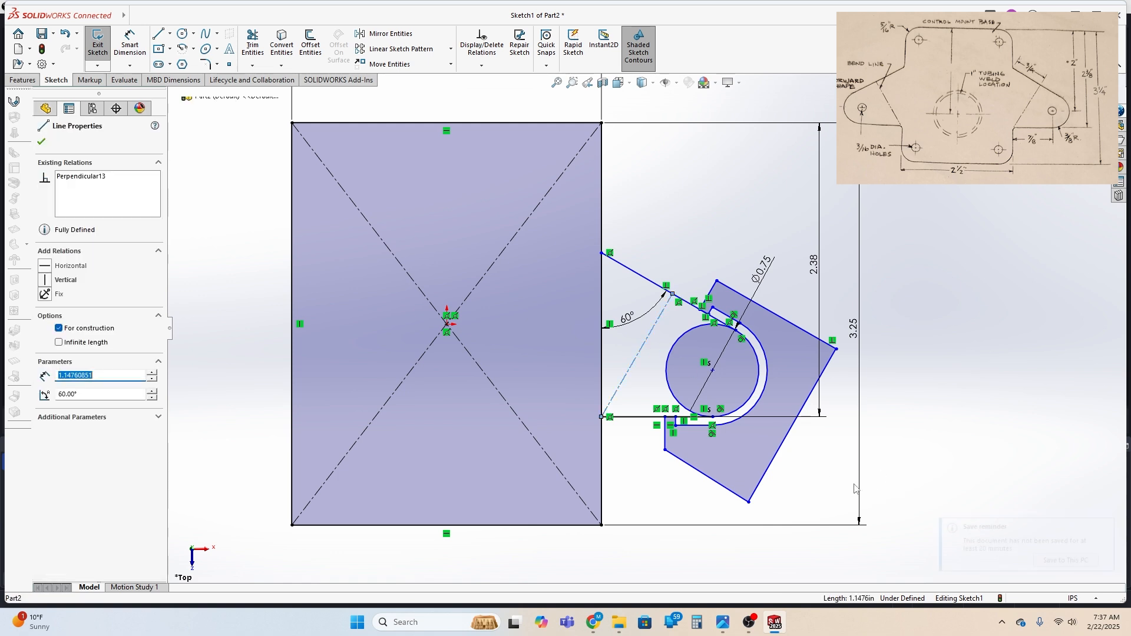
pyautogui.keyDown('ctrl'); pyautogui.click(787, 436); pyautogui.keyUp('ctrl')
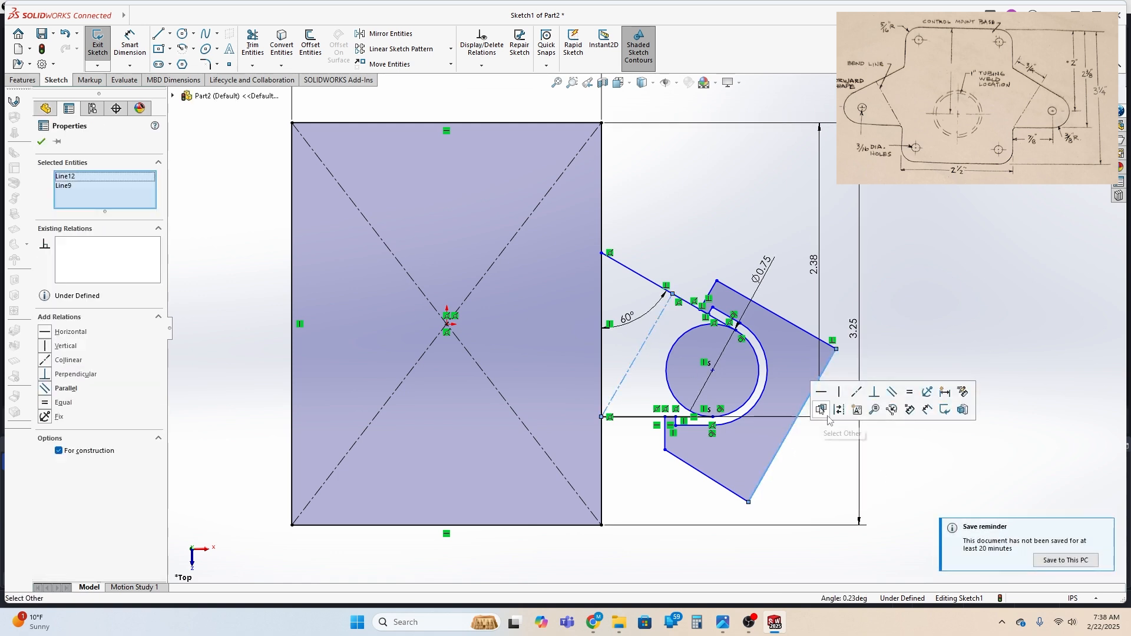
pyautogui.click(892, 392)
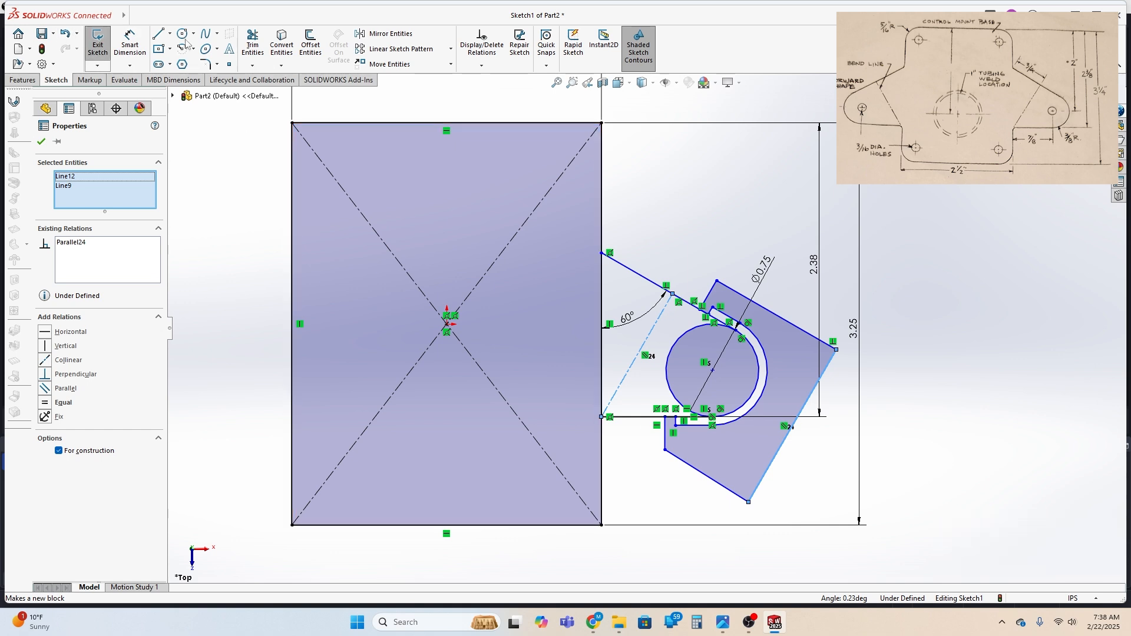
pyautogui.scroll(2, 583, 349)
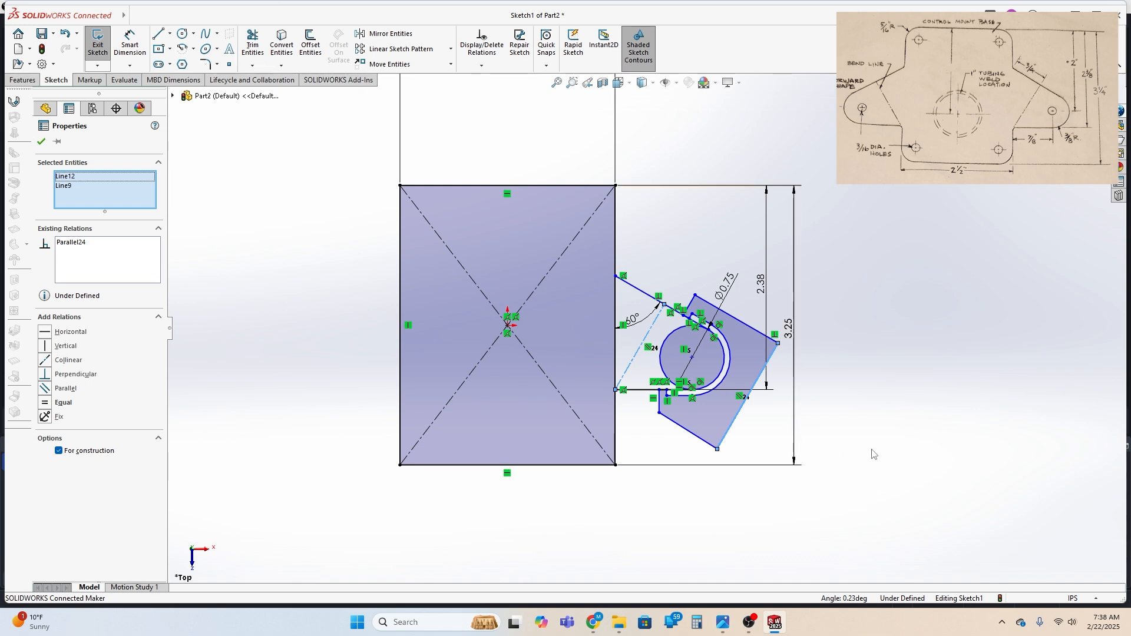
pyautogui.moveTo(877, 492); pyautogui.dragTo(841, 342)
pyautogui.scroll(-2, 655, 326)
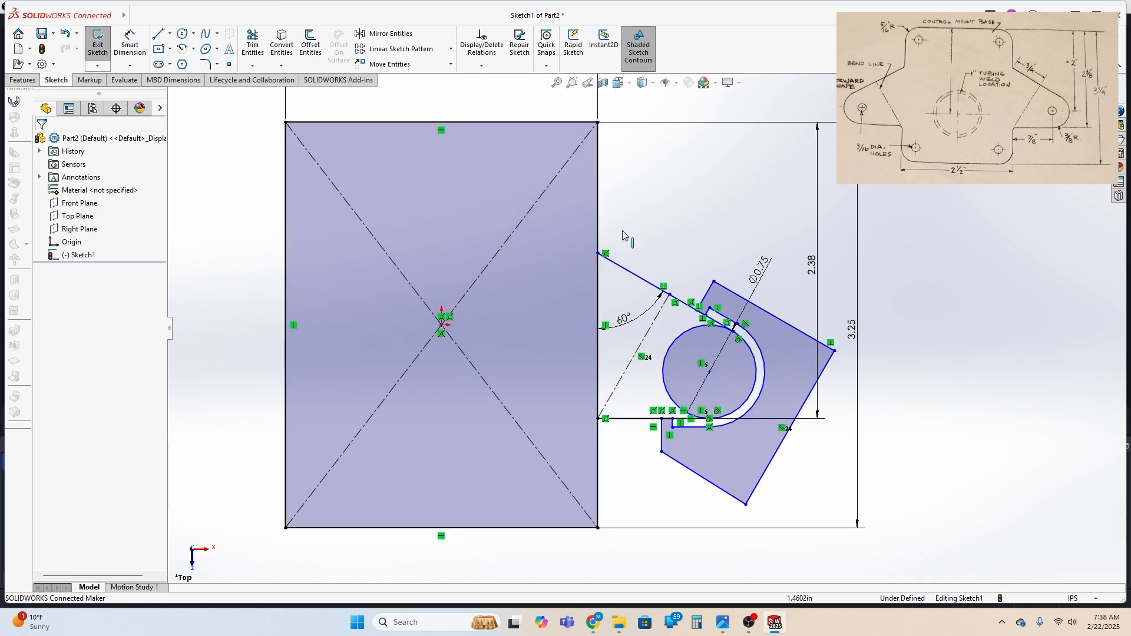
pyautogui.click(571, 232)
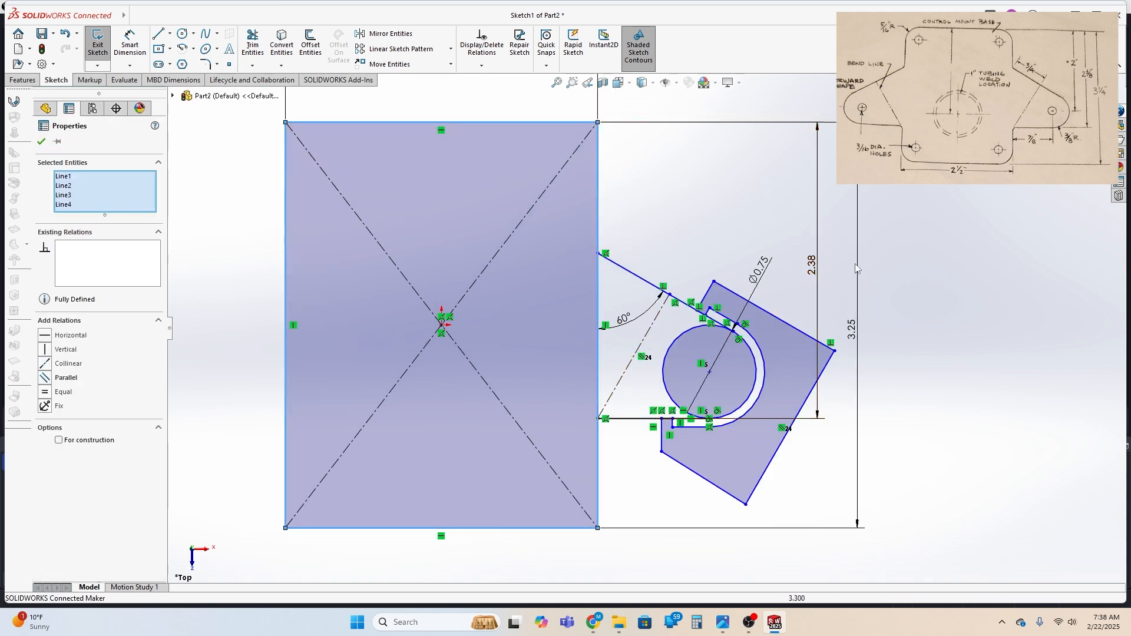
pyautogui.moveTo(847, 241)
pyautogui.mouseDown()
pyautogui.moveTo(824, 300)
pyautogui.moveTo(594, 472)
pyautogui.moveTo(586, 510)
pyautogui.moveTo(582, 465)
pyautogui.mouseUp()
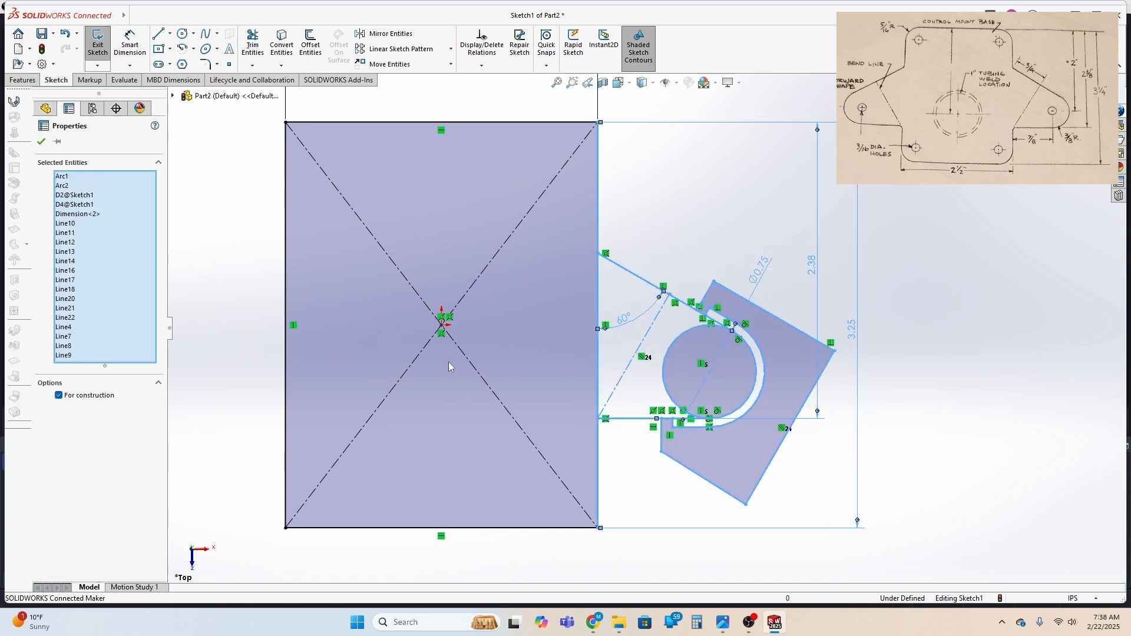
# Draw a vertical centerline from the midpoint of the rectangle's top edge to the midpoint of its bottom edge
pyautogui.click(170, 34)
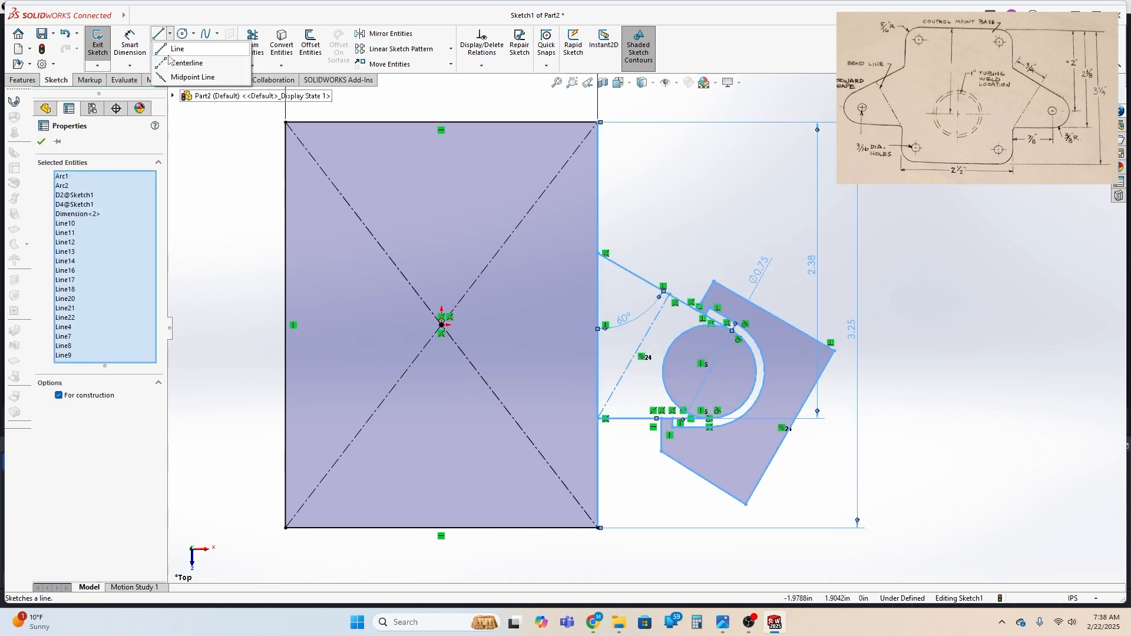
pyautogui.click(187, 63)
pyautogui.click(441, 122)
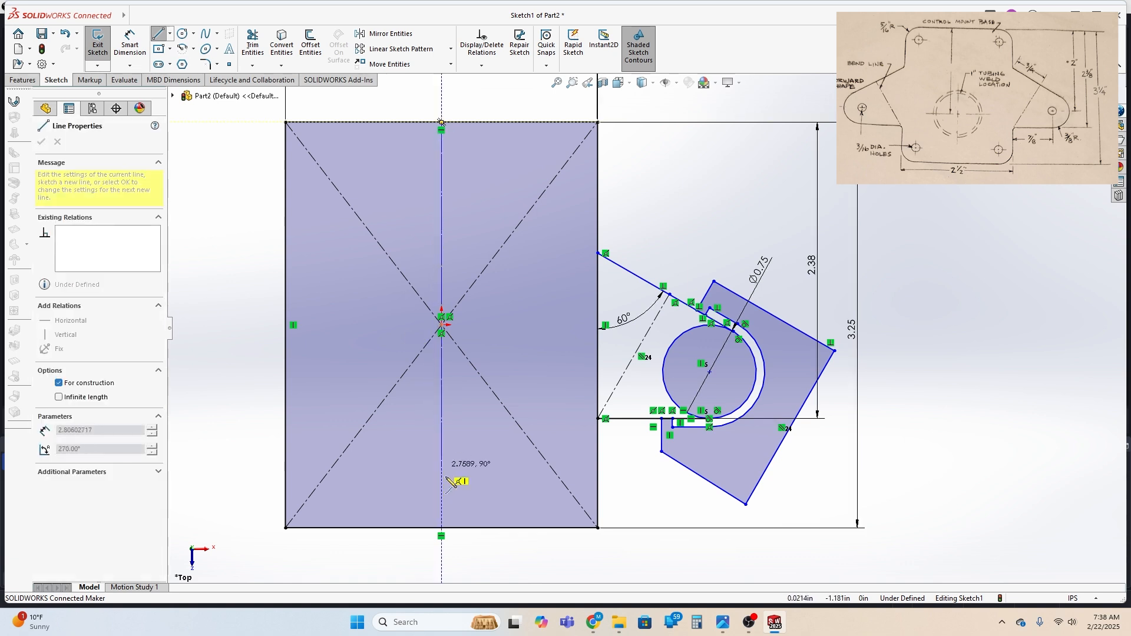
pyautogui.click(441, 528)
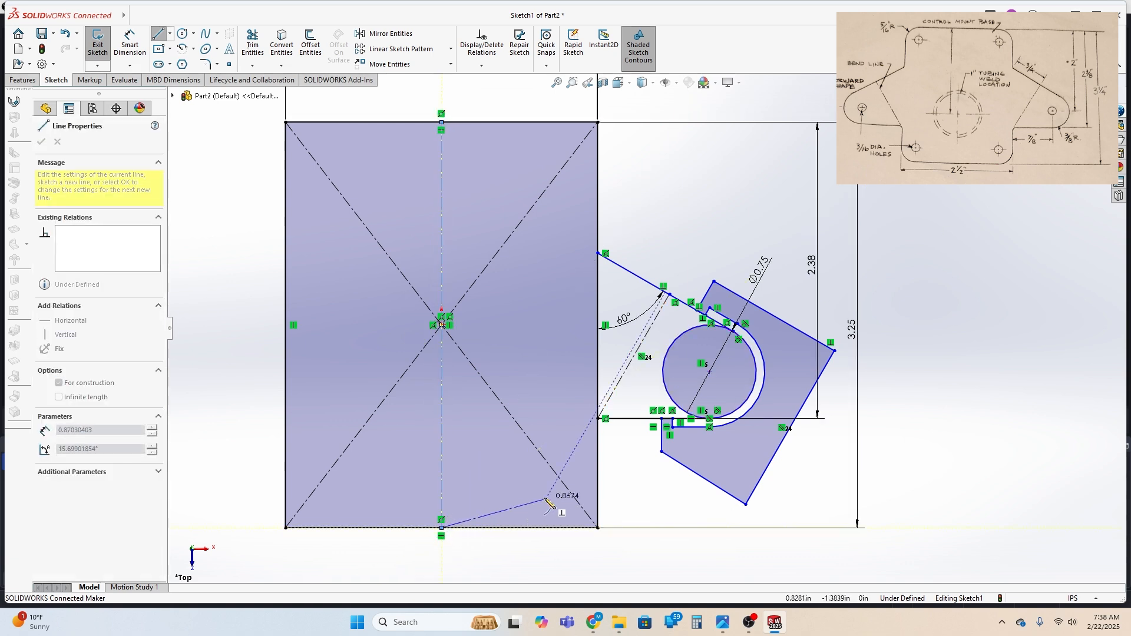
pyautogui.press('Escape')
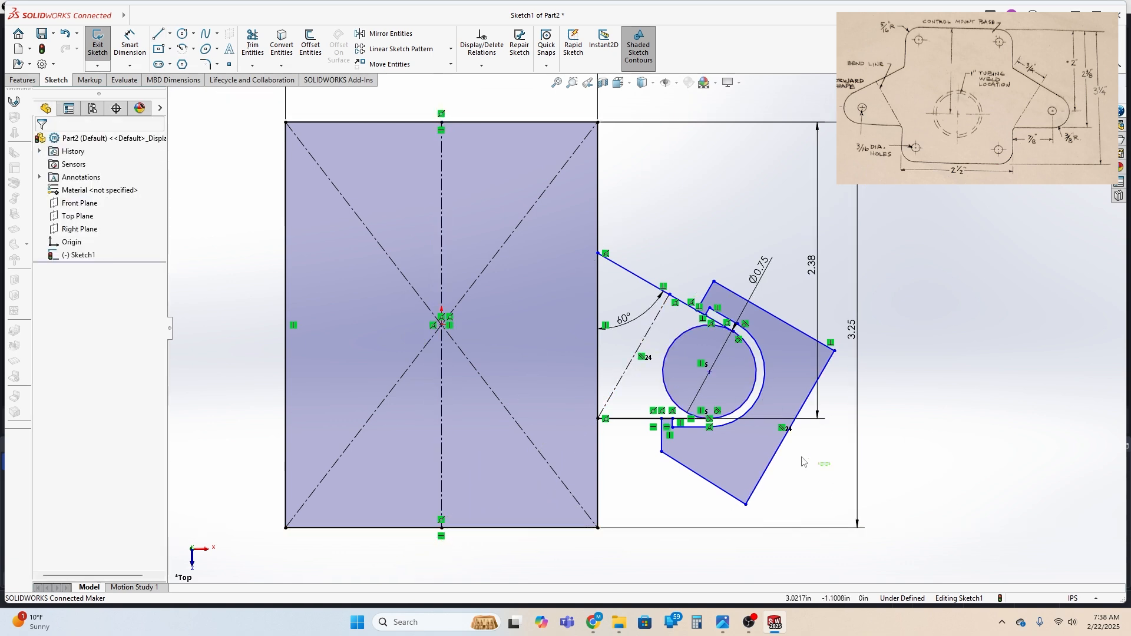
pyautogui.moveTo(830, 466)
pyautogui.mouseDown()
pyautogui.moveTo(632, 249)
pyautogui.moveTo(637, 258)
pyautogui.mouseUp()
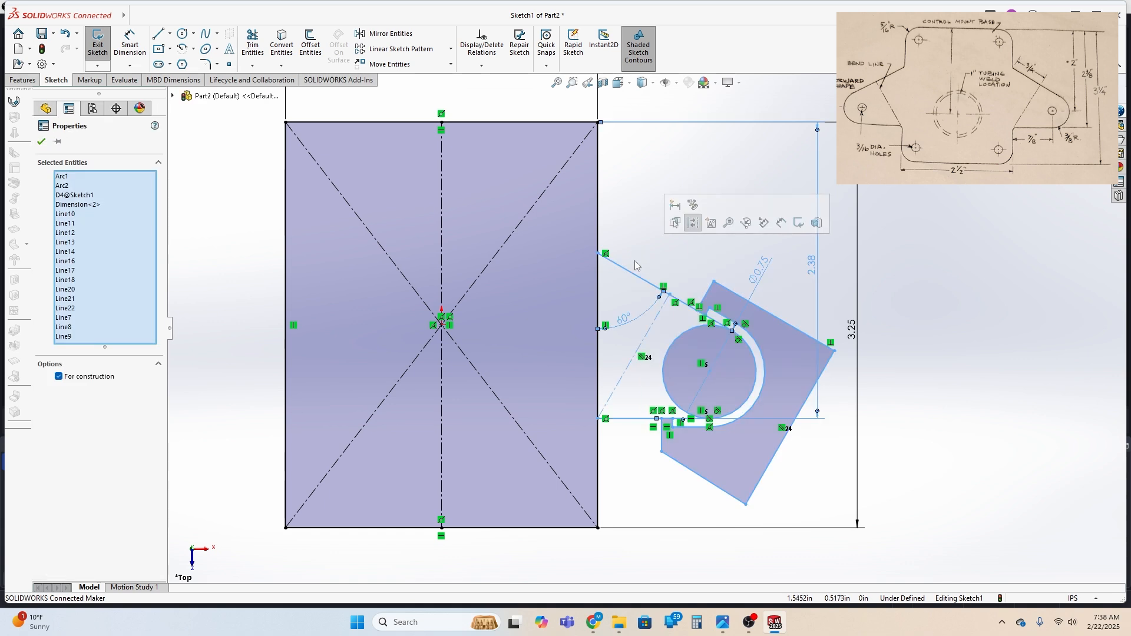
pyautogui.keyDown('ctrl'); pyautogui.click(441, 425); pyautogui.keyUp('ctrl')
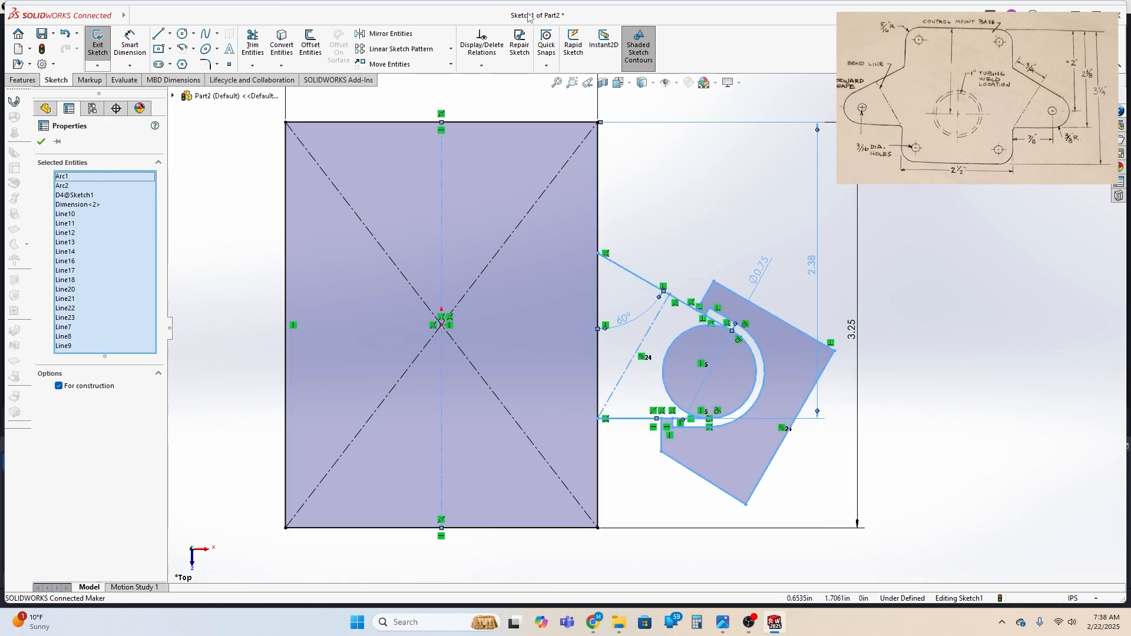
pyautogui.click(389, 33)
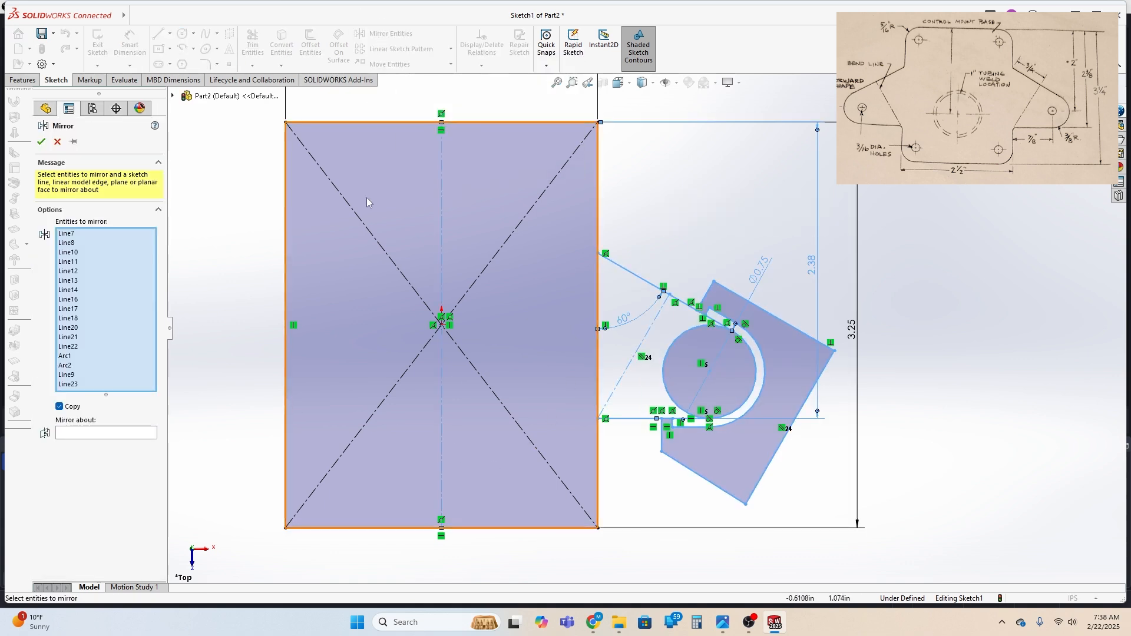
pyautogui.press('z')
pyautogui.scroll(-3, 487, 305)
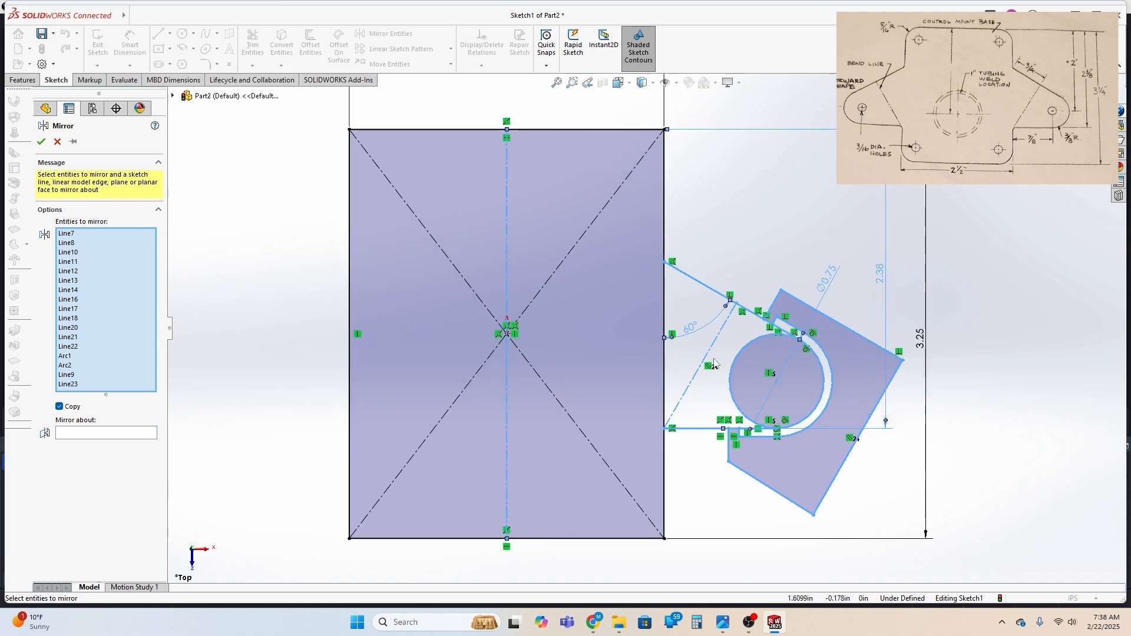
pyautogui.press('Escape')
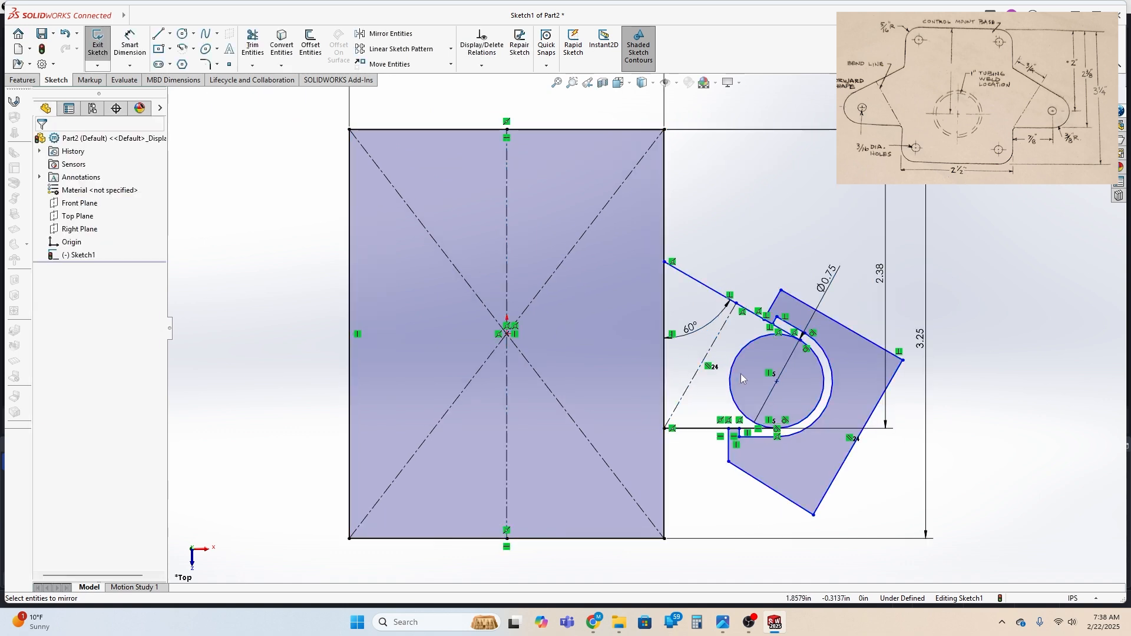
# Delete the sloping dashed construction line beside the circle and mirror the whole ear geometry about the vertical centerline
pyautogui.click(714, 343)
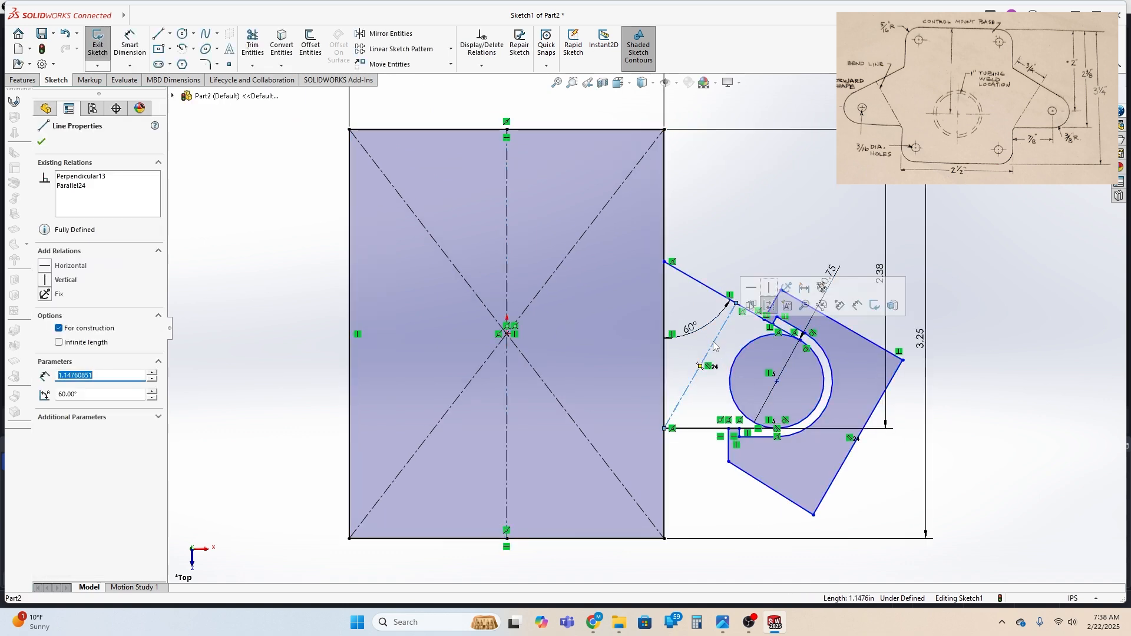
pyautogui.press('Delete')
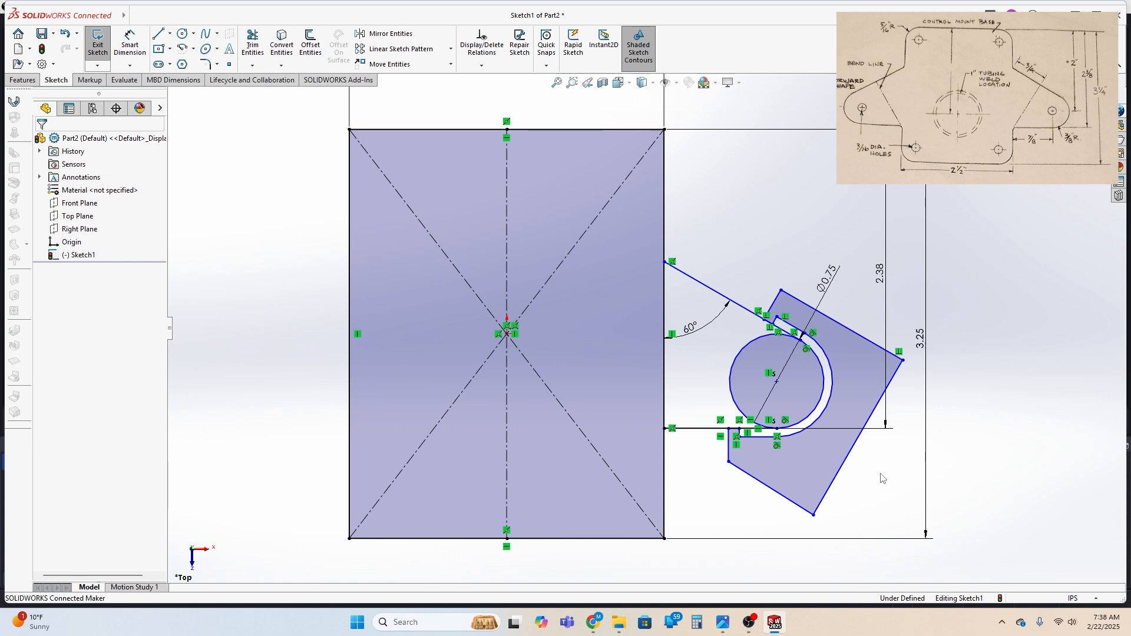
pyautogui.moveTo(882, 479); pyautogui.dragTo(648, 271)
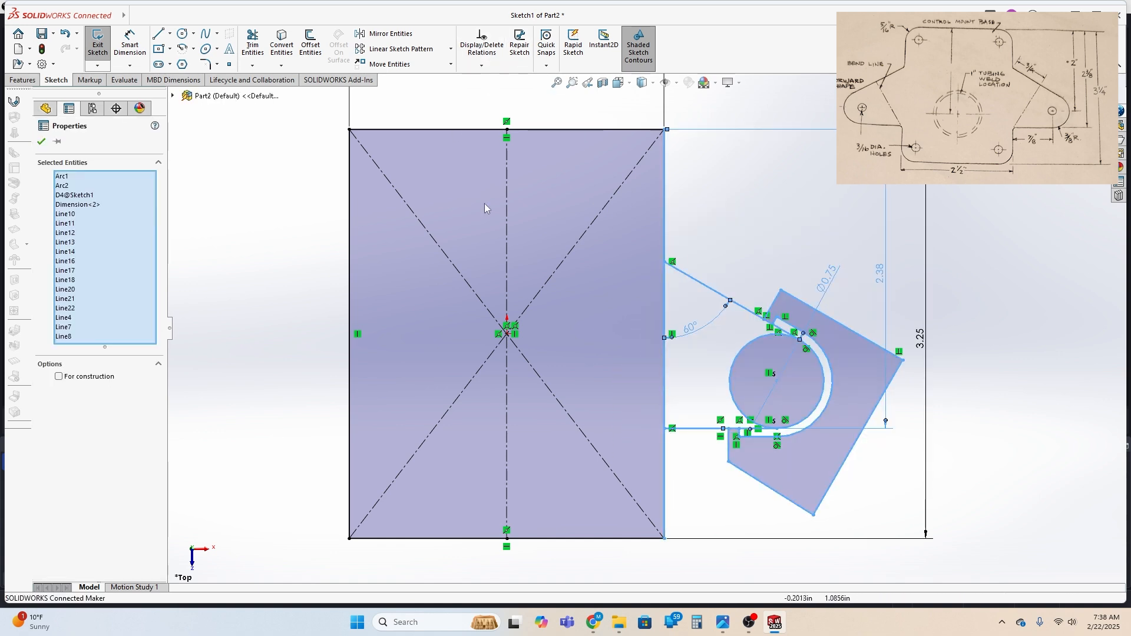
pyautogui.keyDown('ctrl'); pyautogui.click(507, 237); pyautogui.keyUp('ctrl')
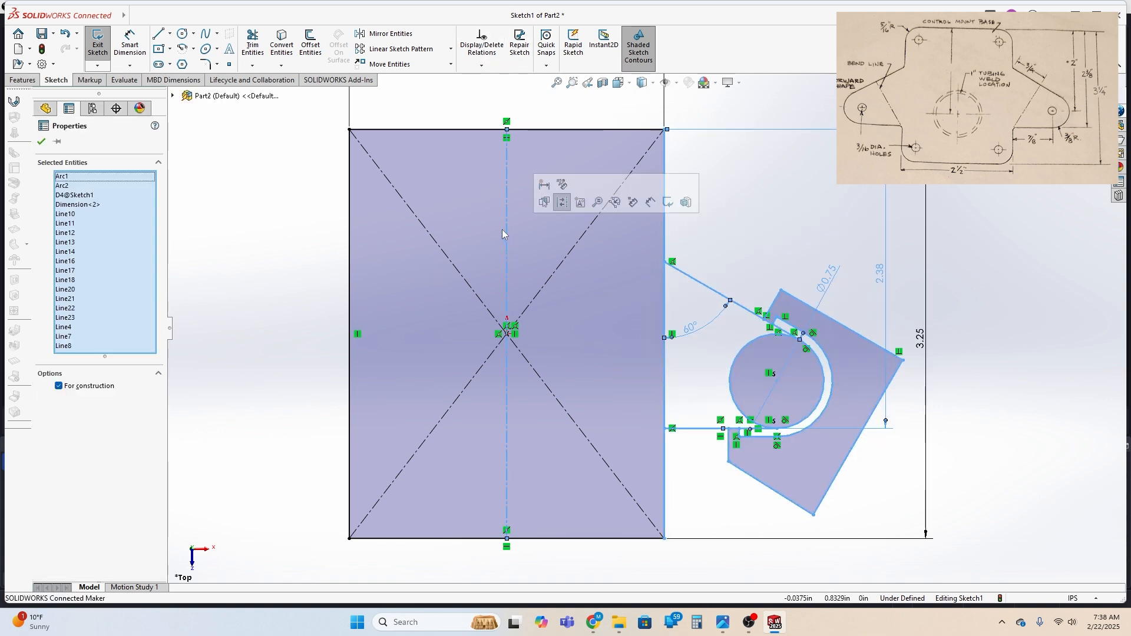
pyautogui.keyDown('ctrl'); pyautogui.click(664, 236); pyautogui.keyUp('ctrl')
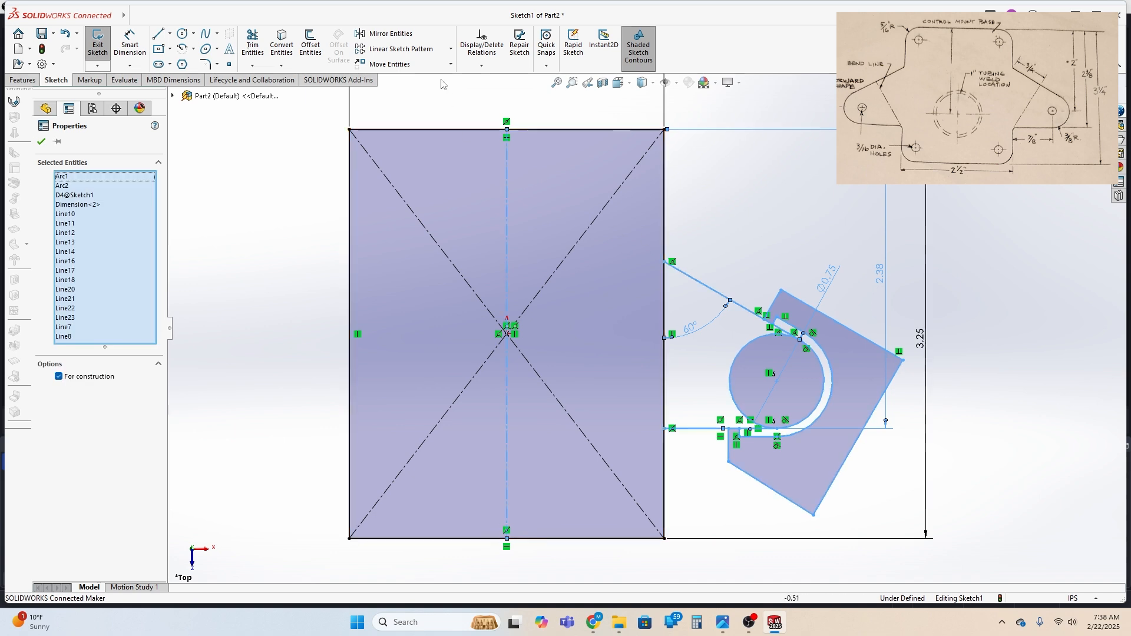
pyautogui.click(389, 34)
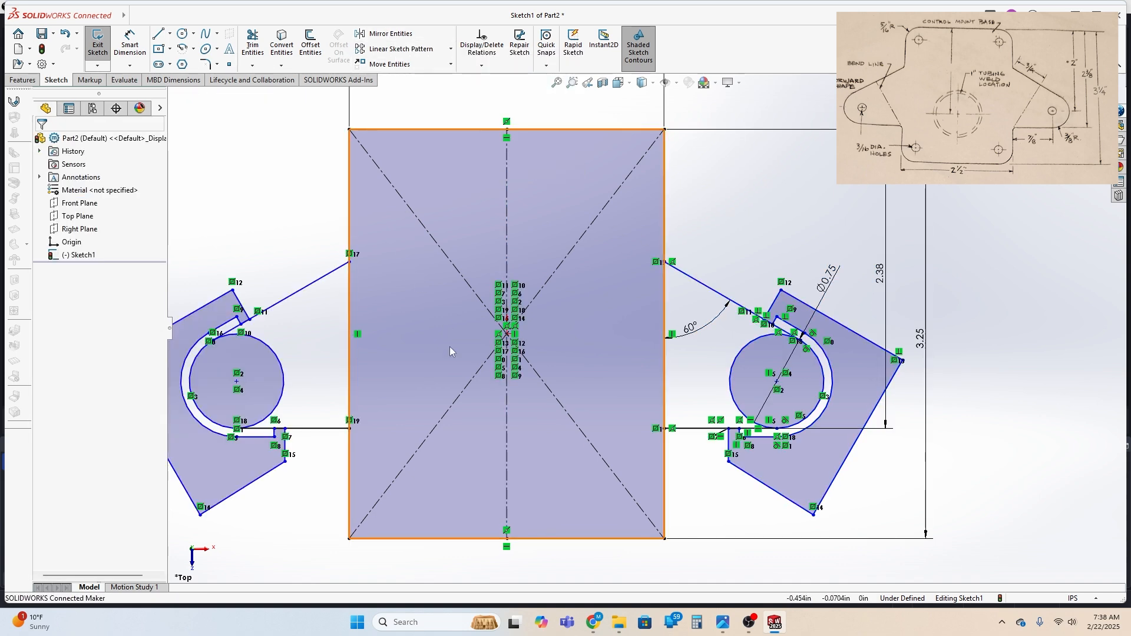
pyautogui.press('z')
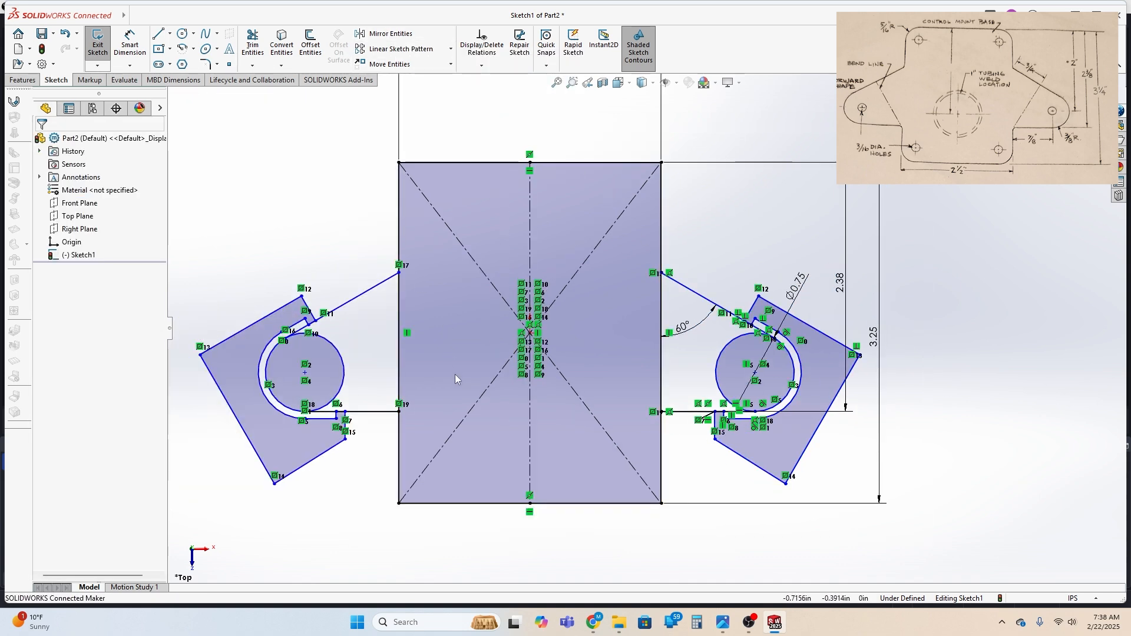
# Trim the inner portions of both ear circles and the rectangle's side edges between the ear lines
pyautogui.click(260, 45)
pyautogui.moveTo(334, 372); pyautogui.dragTo(495, 347)
pyautogui.moveTo(655, 370)
pyautogui.mouseDown()
pyautogui.moveTo(722, 377)
pyautogui.moveTo(515, 392)
pyautogui.mouseUp()
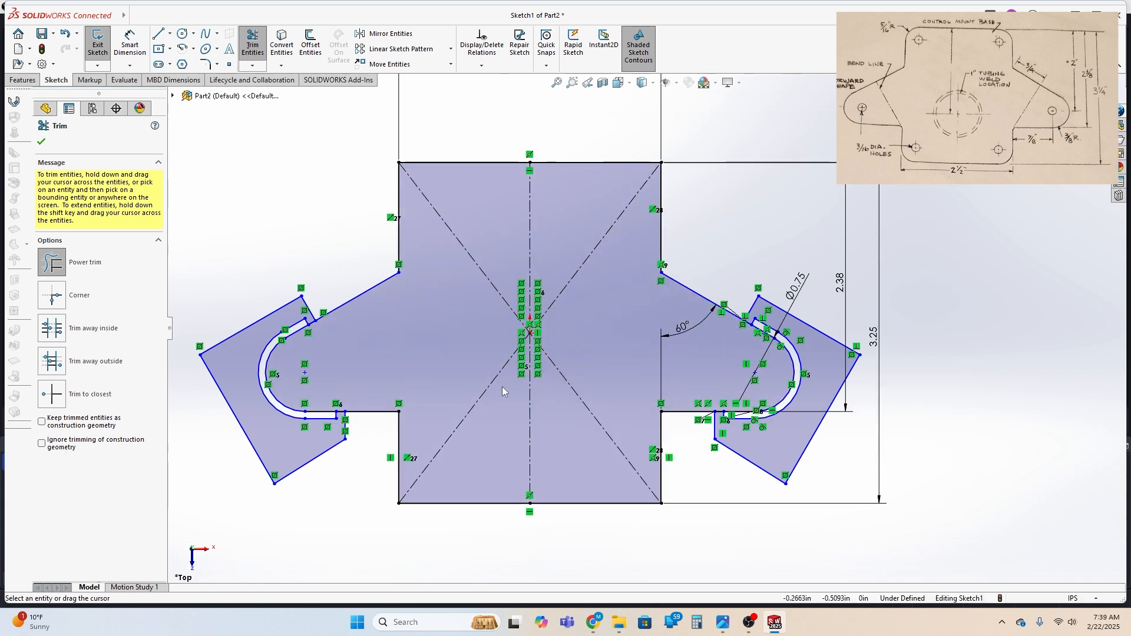
# Try to create a sheet metal base flange from the sketch and select the central plate region
pyautogui.scroll(2, 495, 389)
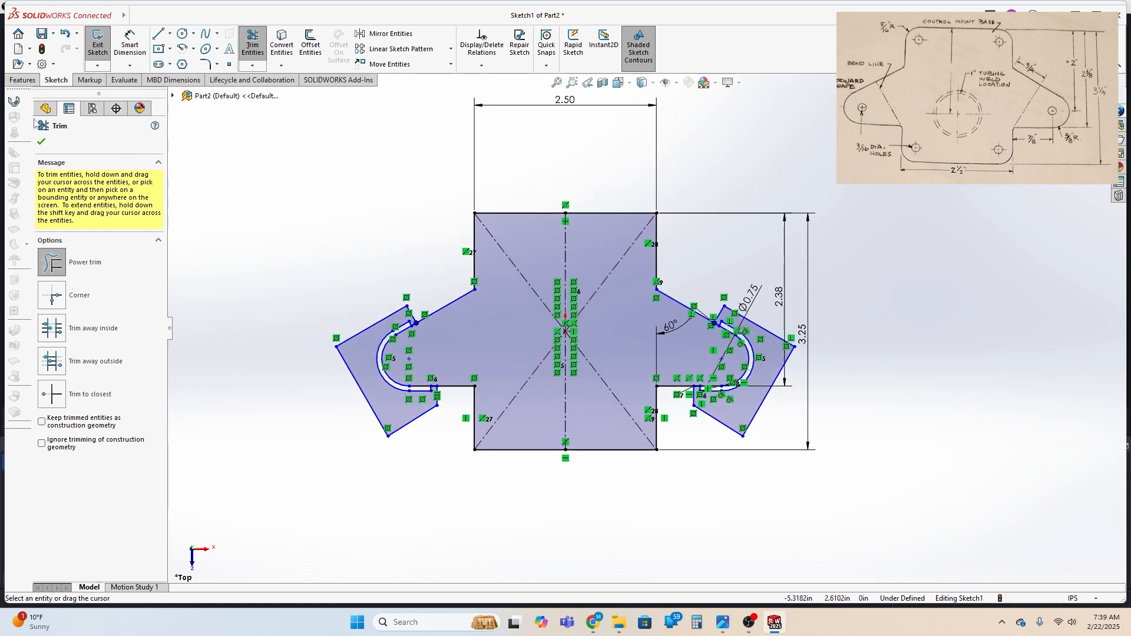
pyautogui.click(14, 102)
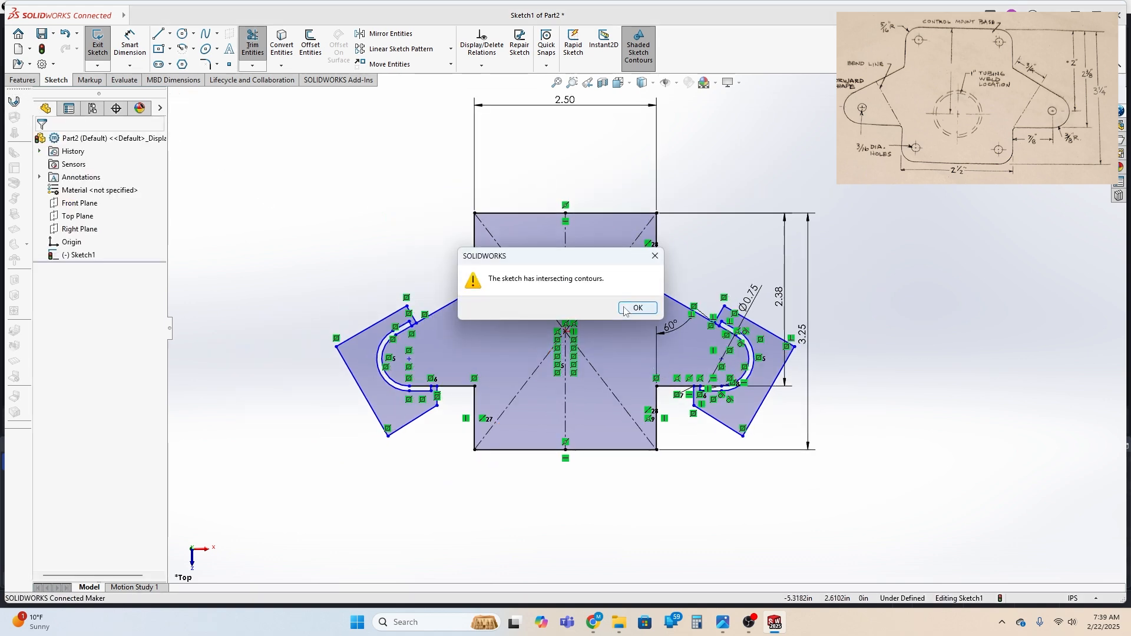
pyautogui.click(641, 309)
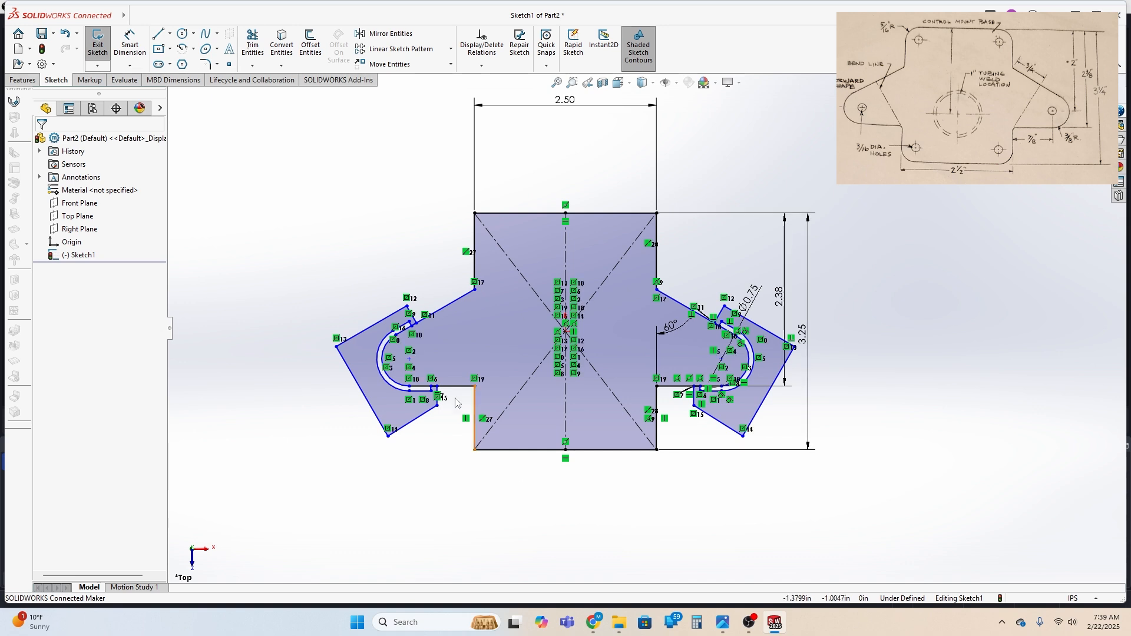
pyautogui.click(497, 338)
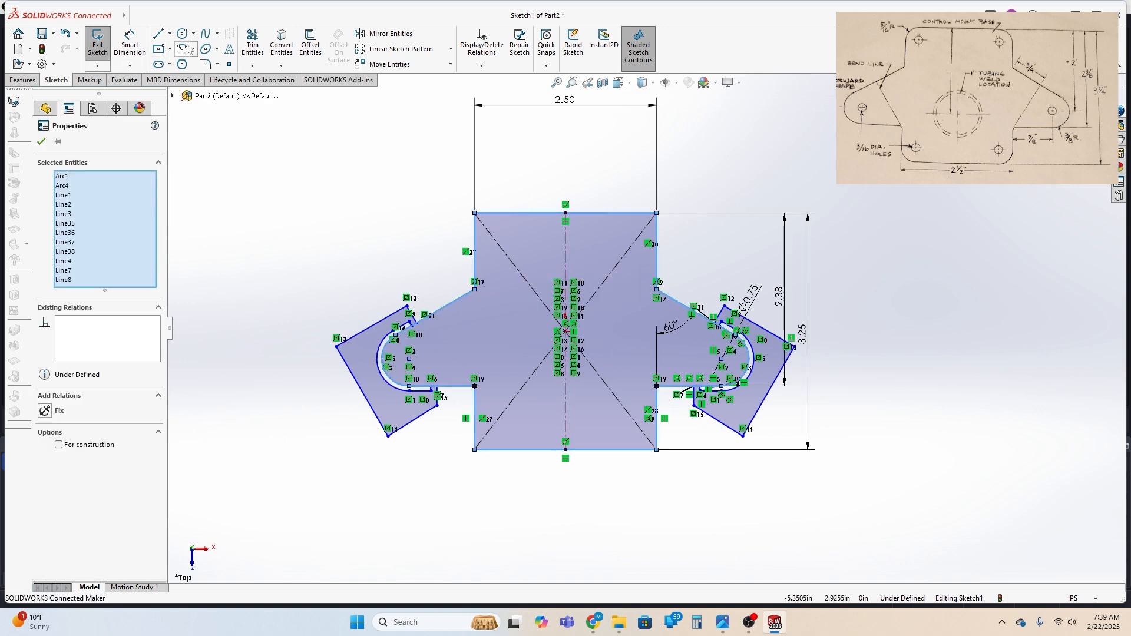
# Trim the short sloping and horizontal line pieces bridging the inner and outer contours on the right ear
pyautogui.click(253, 44)
pyautogui.scroll(-4, 721, 314)
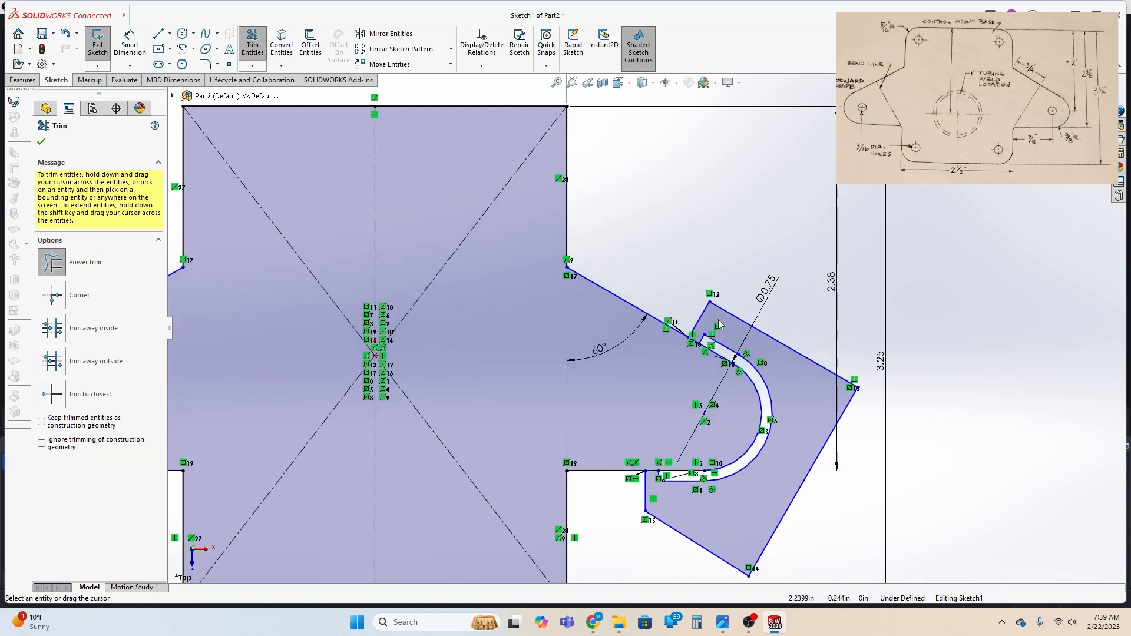
pyautogui.moveTo(693, 350)
pyautogui.mouseDown()
pyautogui.moveTo(697, 338)
pyautogui.moveTo(693, 350)
pyautogui.mouseUp()
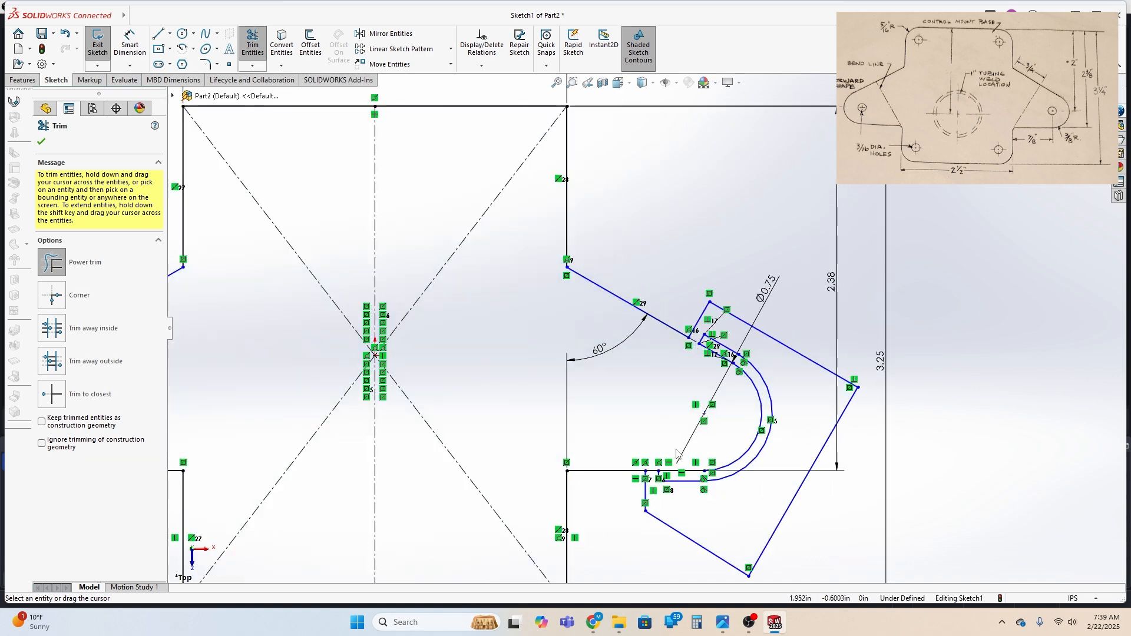
pyautogui.moveTo(653, 467); pyautogui.dragTo(653, 476)
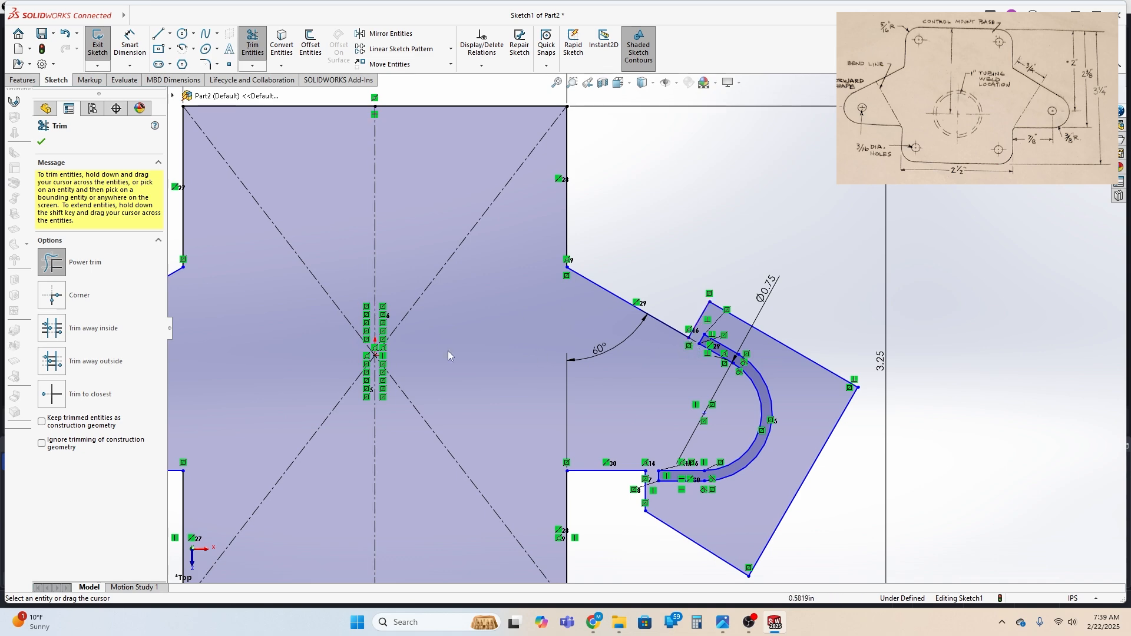
# Trim the short sloping and horizontal line pieces bridging the inner and outer contours on the left ear
pyautogui.scroll(-2, 306, 414)
pyautogui.press('f')
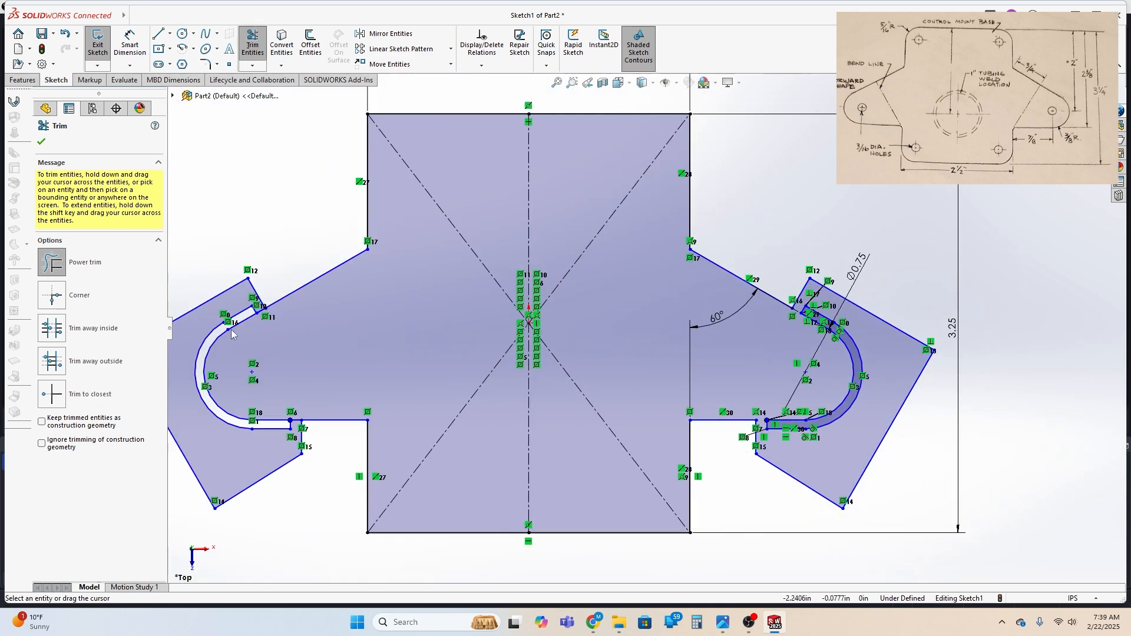
pyautogui.scroll(-4, 348, 338)
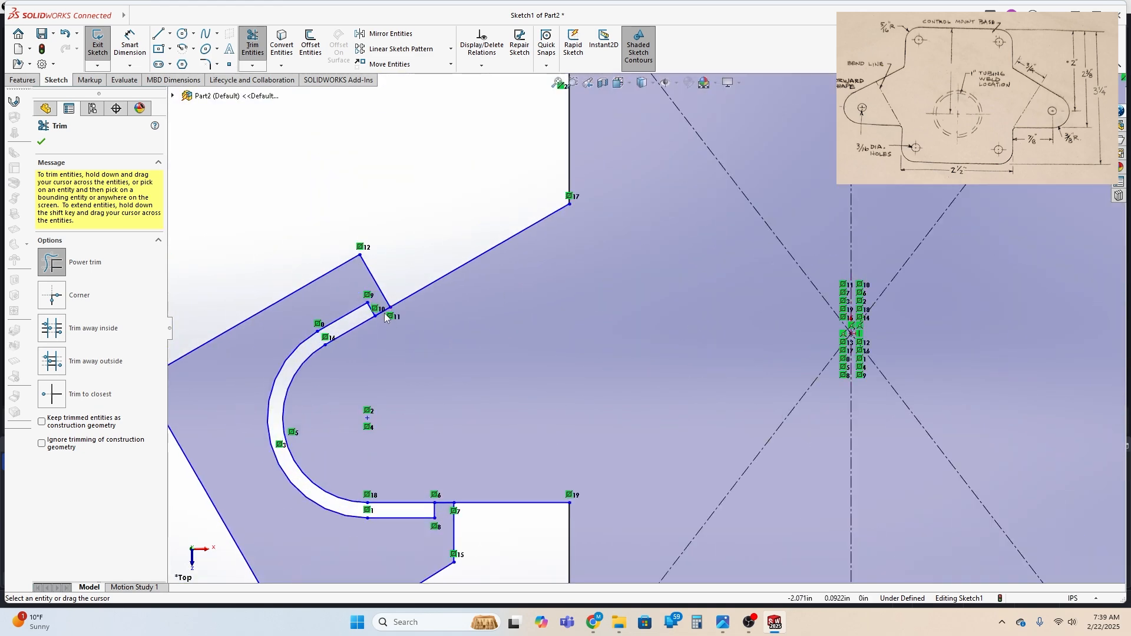
pyautogui.moveTo(382, 308); pyautogui.dragTo(397, 352)
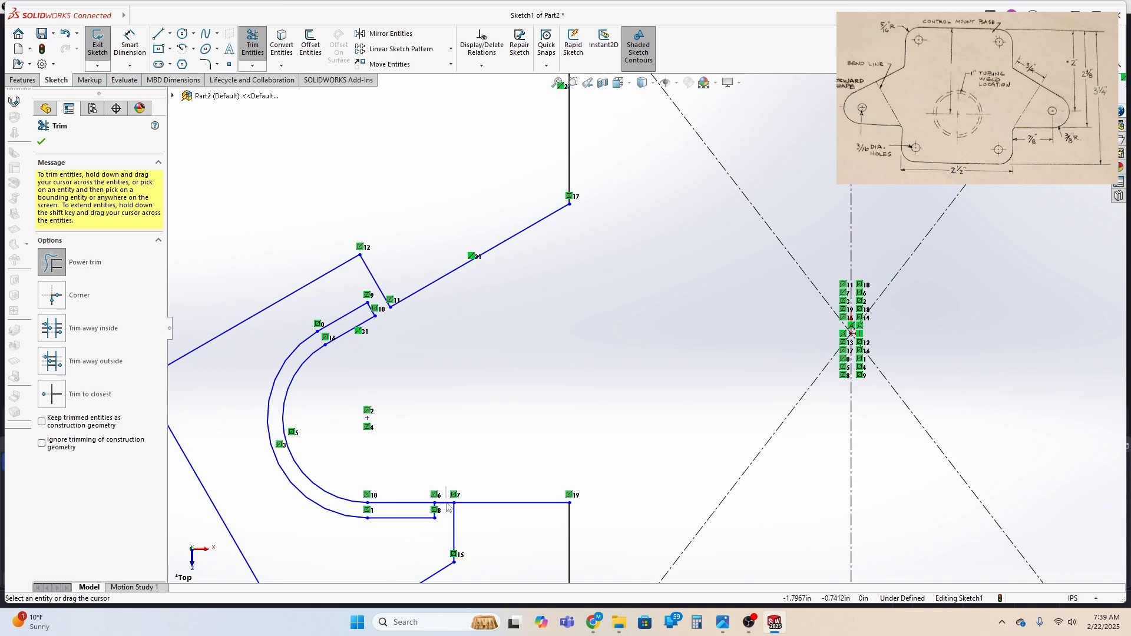
pyautogui.moveTo(447, 506); pyautogui.dragTo(448, 501)
pyautogui.scroll(4, 652, 407)
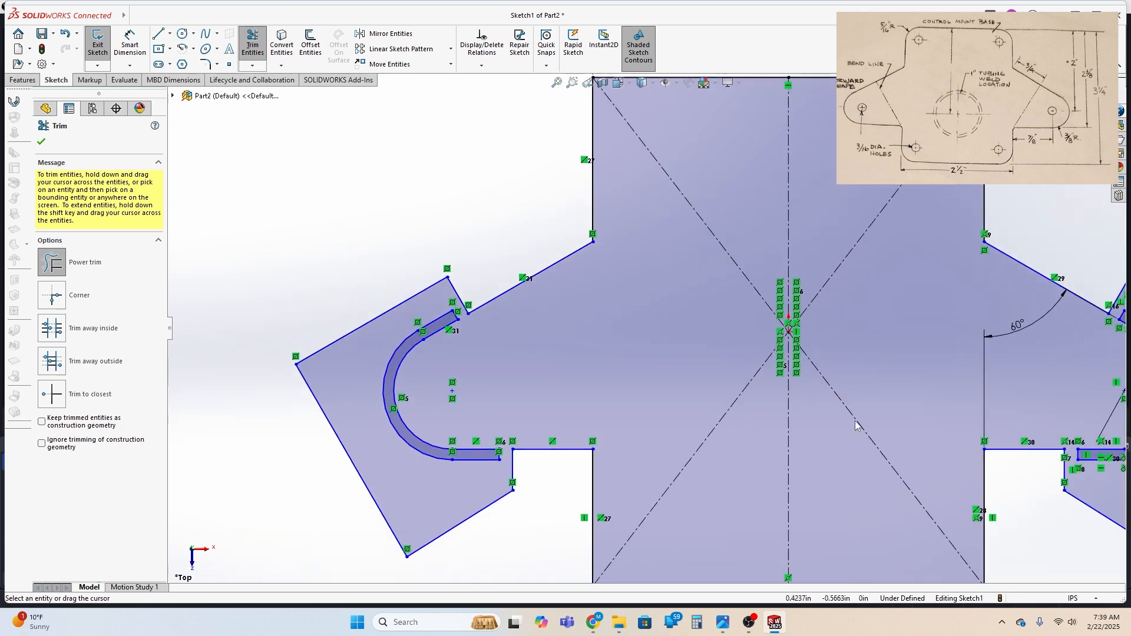
# Draw circles about 0.15 in and 0.17 in diameter near the plate's upper-left and lower-left corners, and one about 0.22 in at the left ear's arc center
pyautogui.scroll(2, 898, 425)
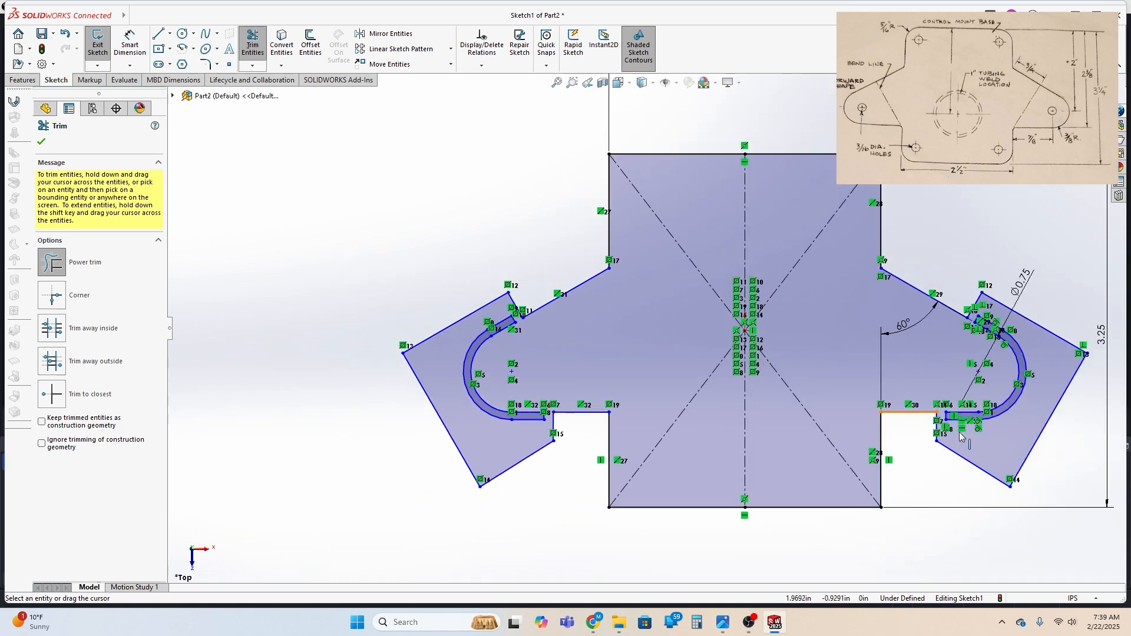
pyautogui.click(182, 36)
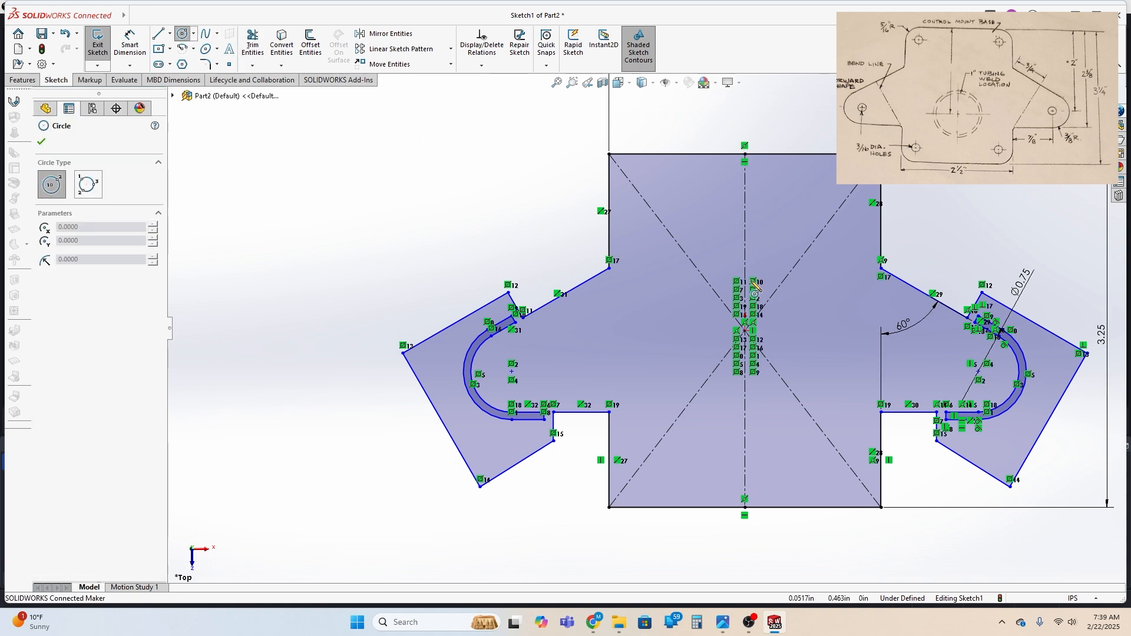
pyautogui.click(634, 174)
pyautogui.click(643, 177)
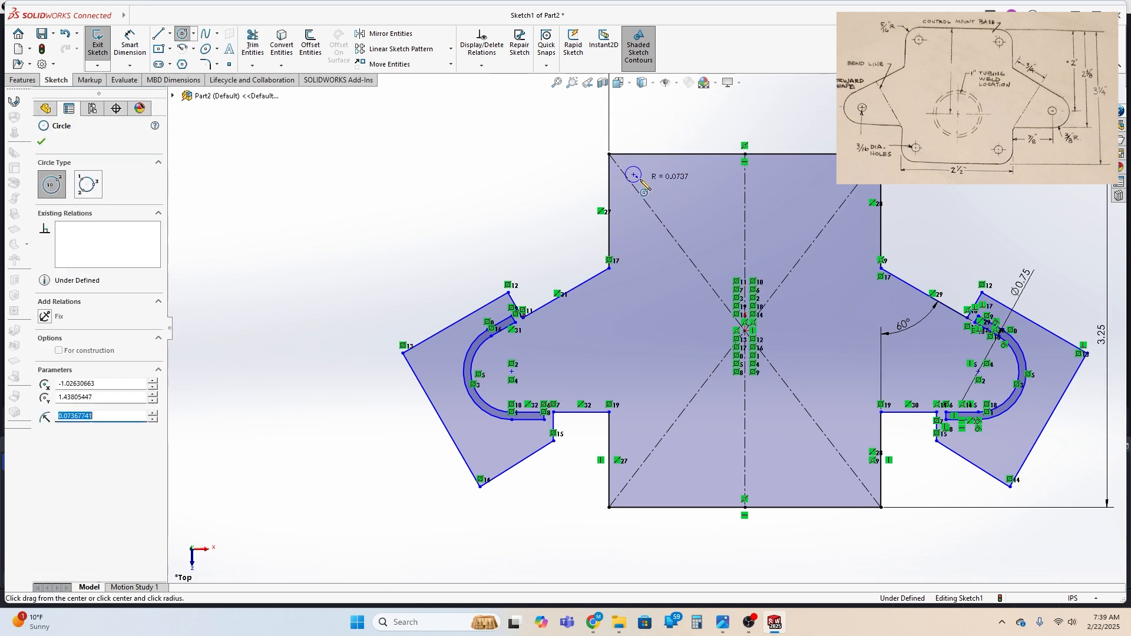
pyautogui.click(642, 487)
pyautogui.click(650, 487)
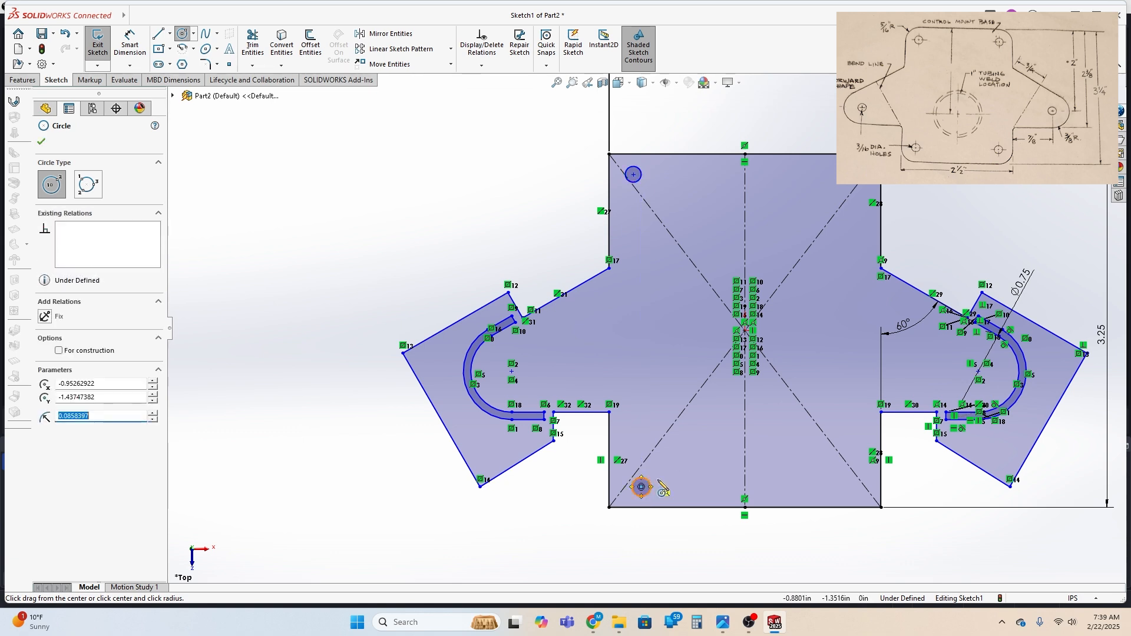
pyautogui.click(511, 371)
pyautogui.click(523, 371)
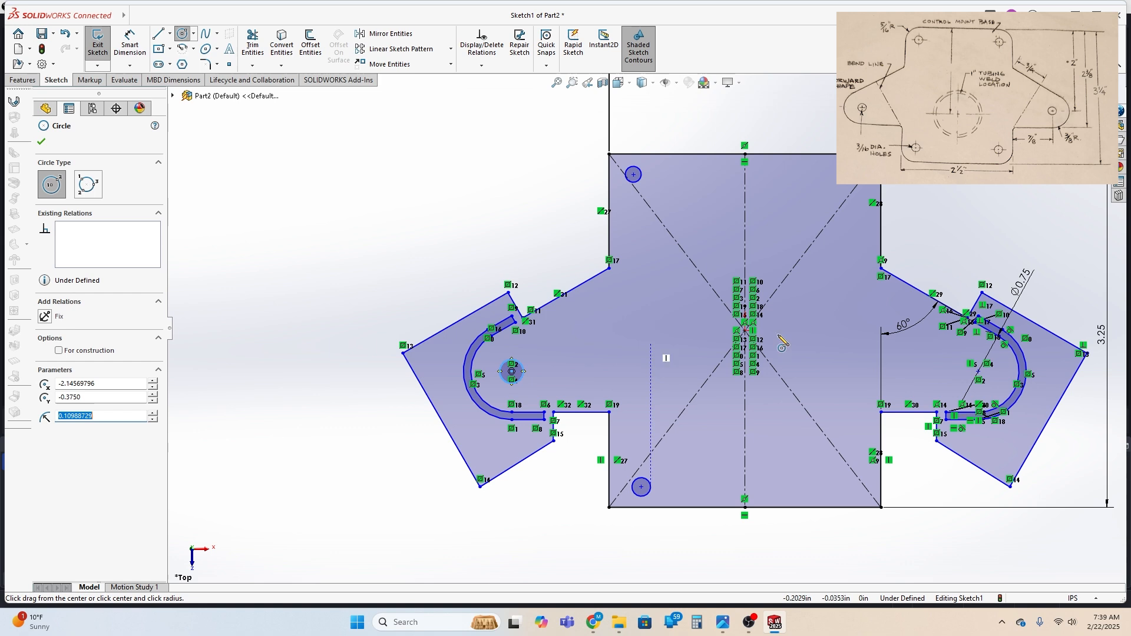
# Try a circle about 0.20 in diameter at the right ear's arc center and undo it
pyautogui.click(978, 372)
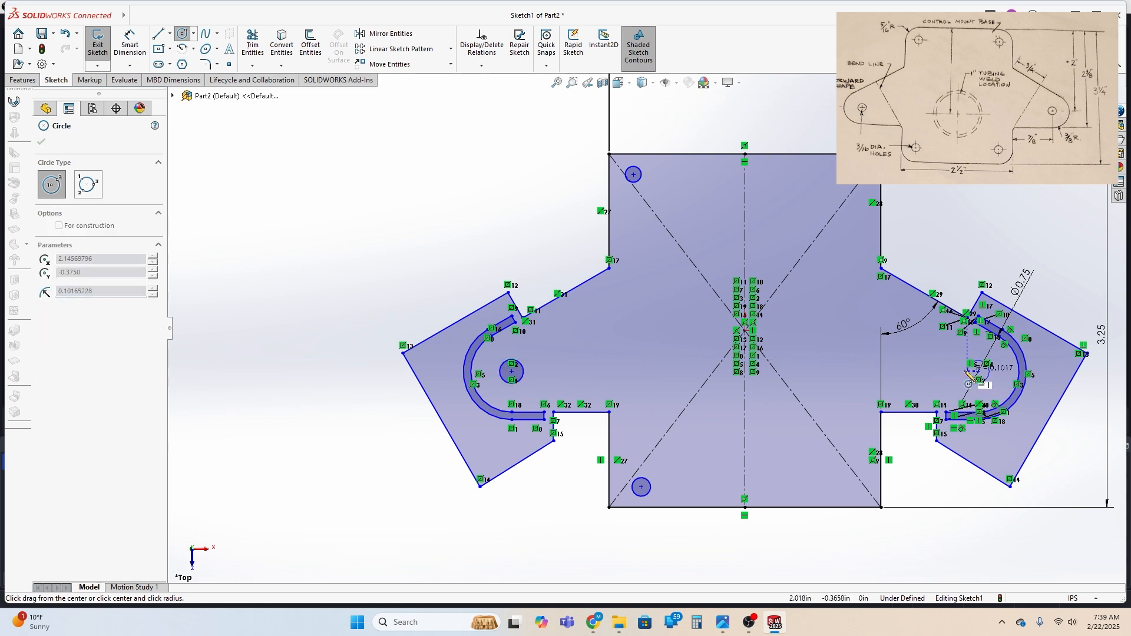
pyautogui.click(969, 373)
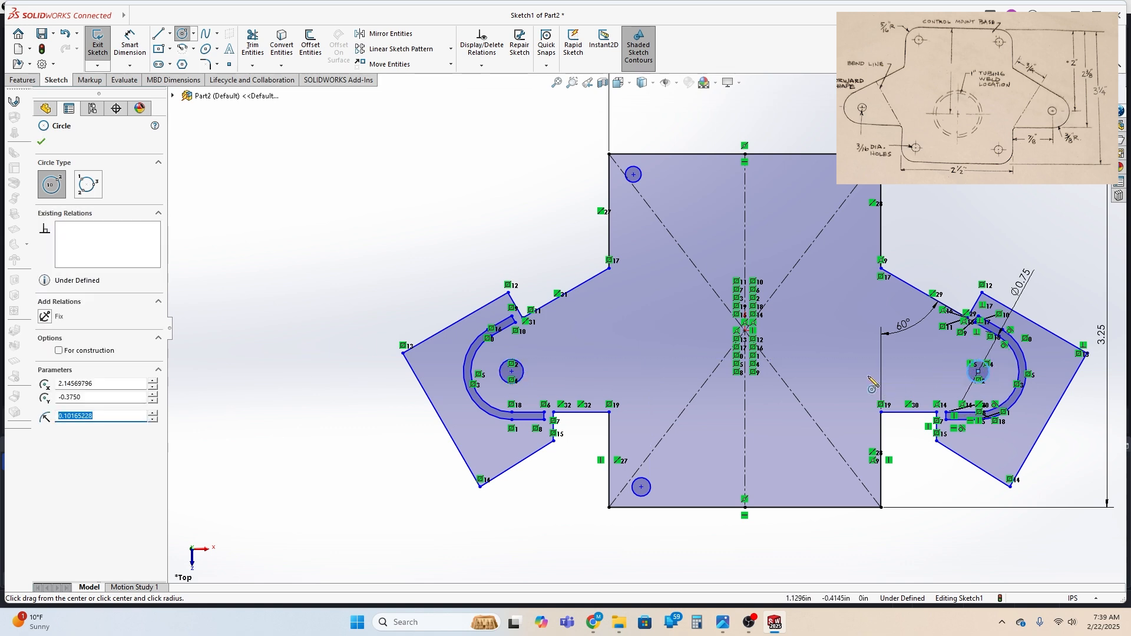
pyautogui.press('Escape')
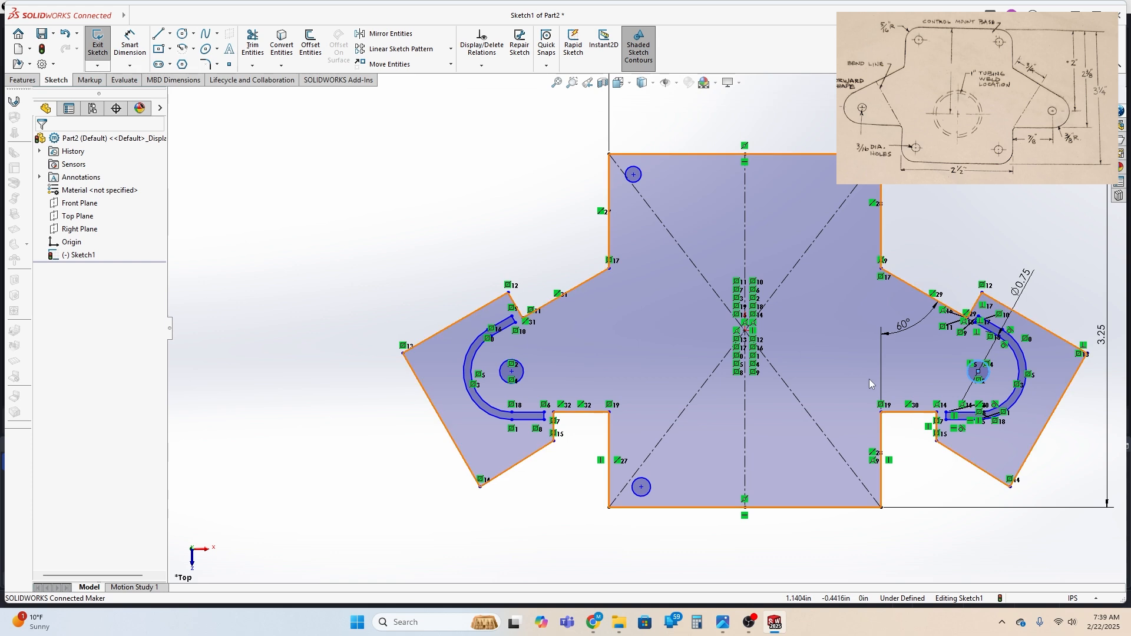
pyautogui.hotkey('ctrl', 'z')
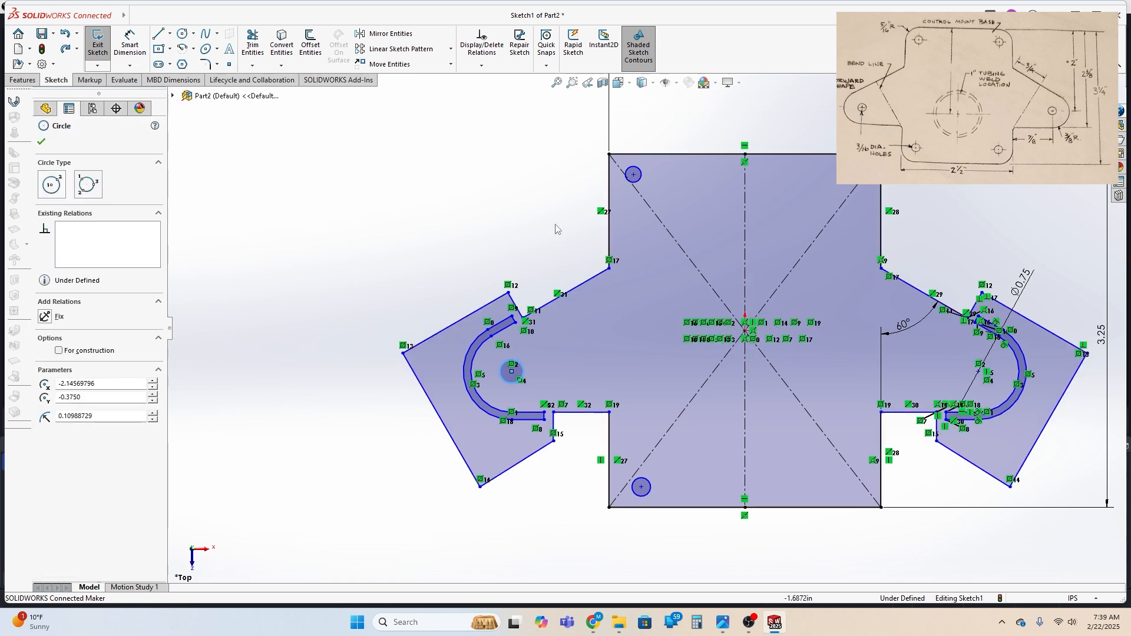
# Dimension the circle near the plate's upper-left corner to a diameter of 0.1875 in
pyautogui.click(130, 44)
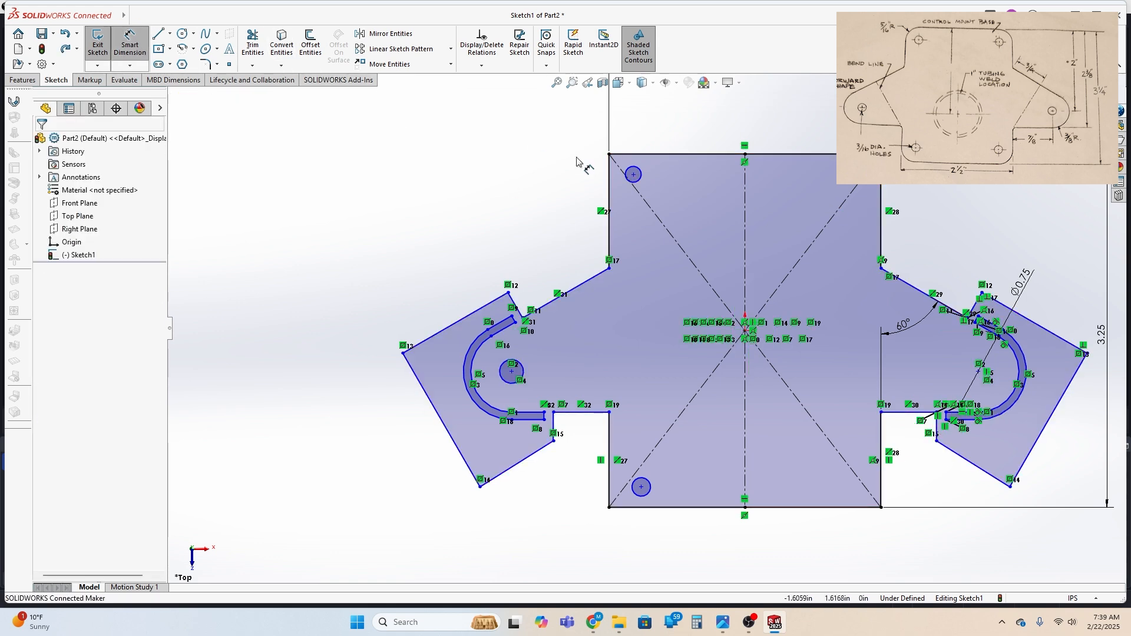
pyautogui.click(639, 175)
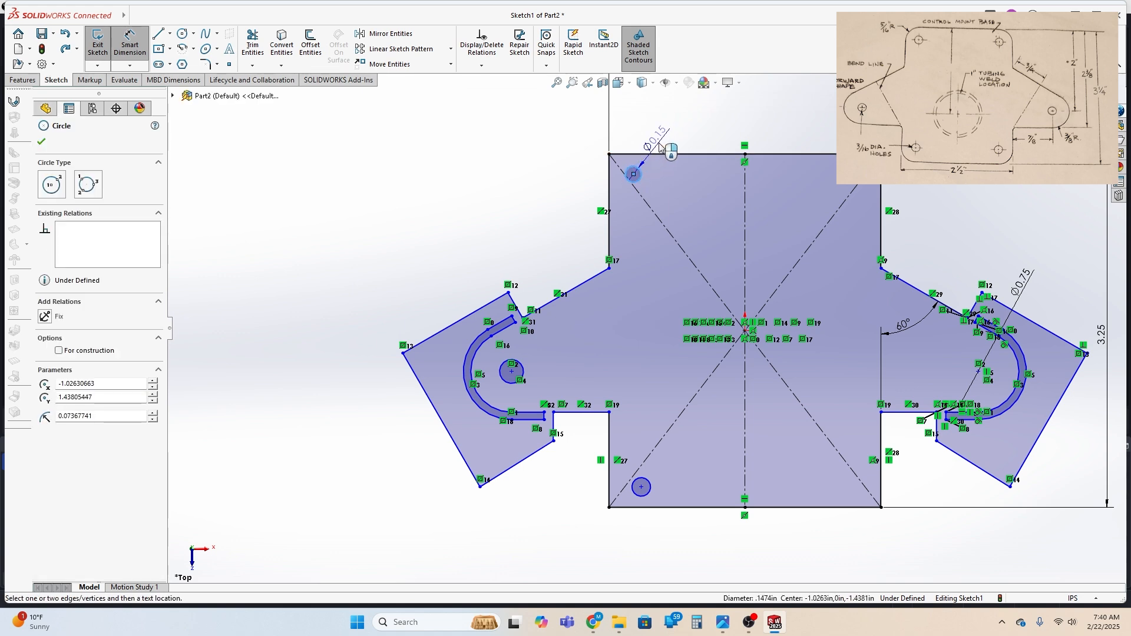
pyautogui.click(660, 147)
pyautogui.write('.18')
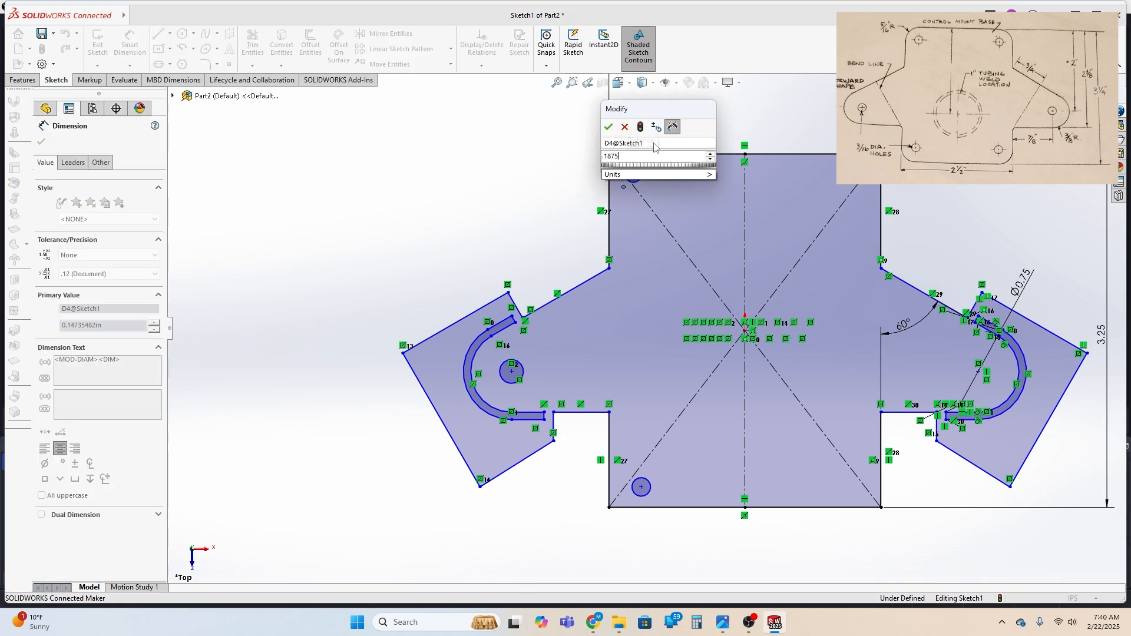
pyautogui.write('75')
pyautogui.press('Return')
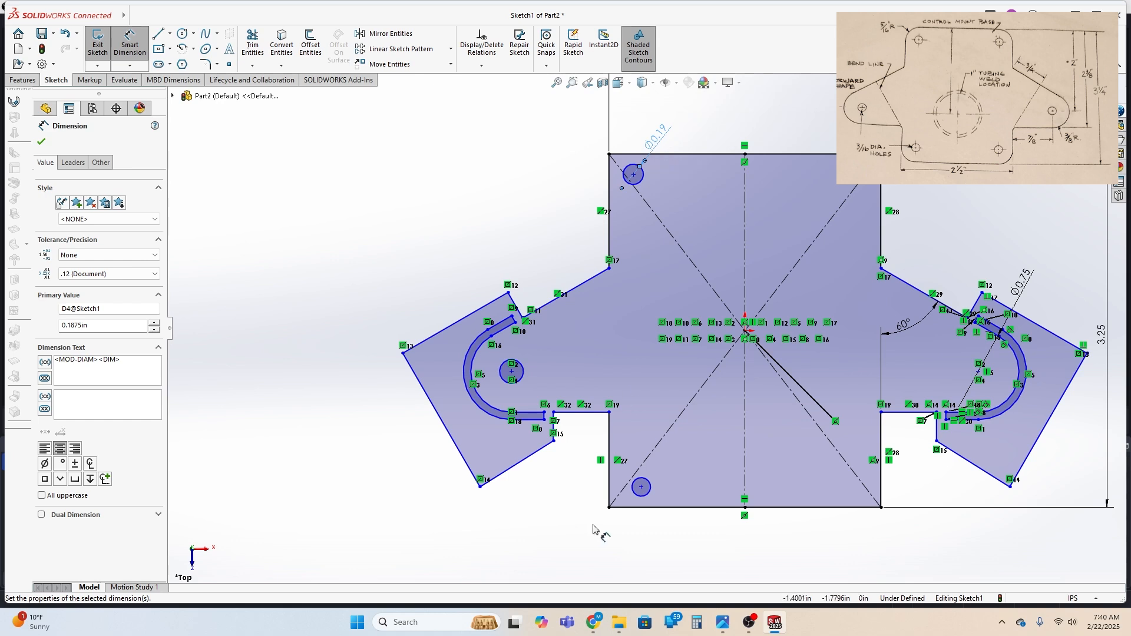
# Dimension the circle near the plate's lower-left corner to a diameter of 0.1875 in
pyautogui.click(650, 485)
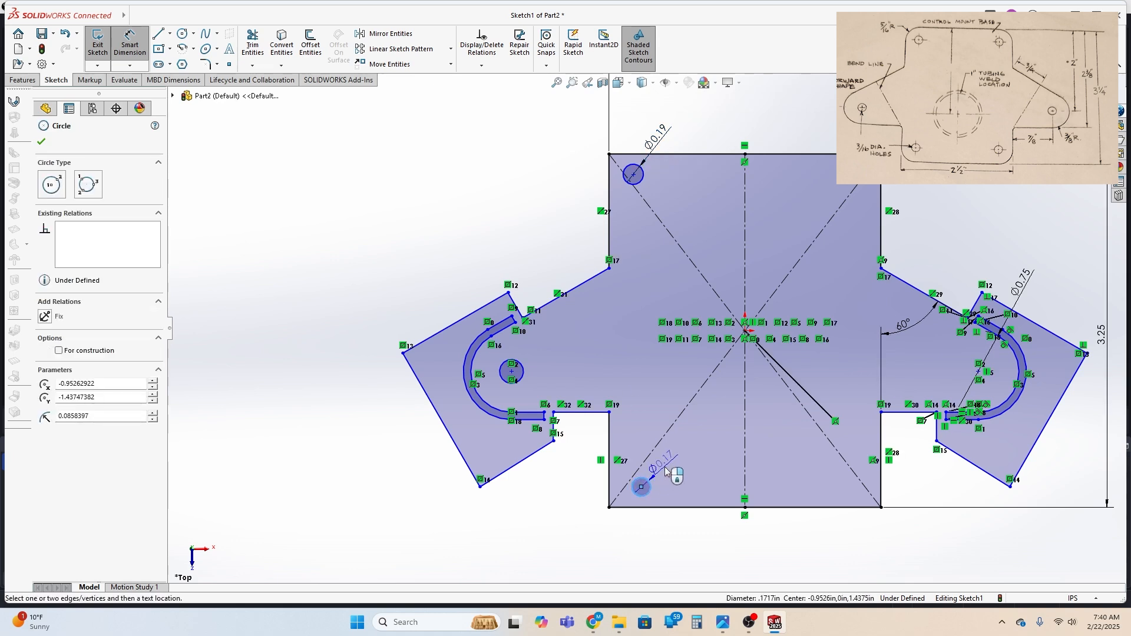
pyautogui.click(666, 467)
pyautogui.write('.18')
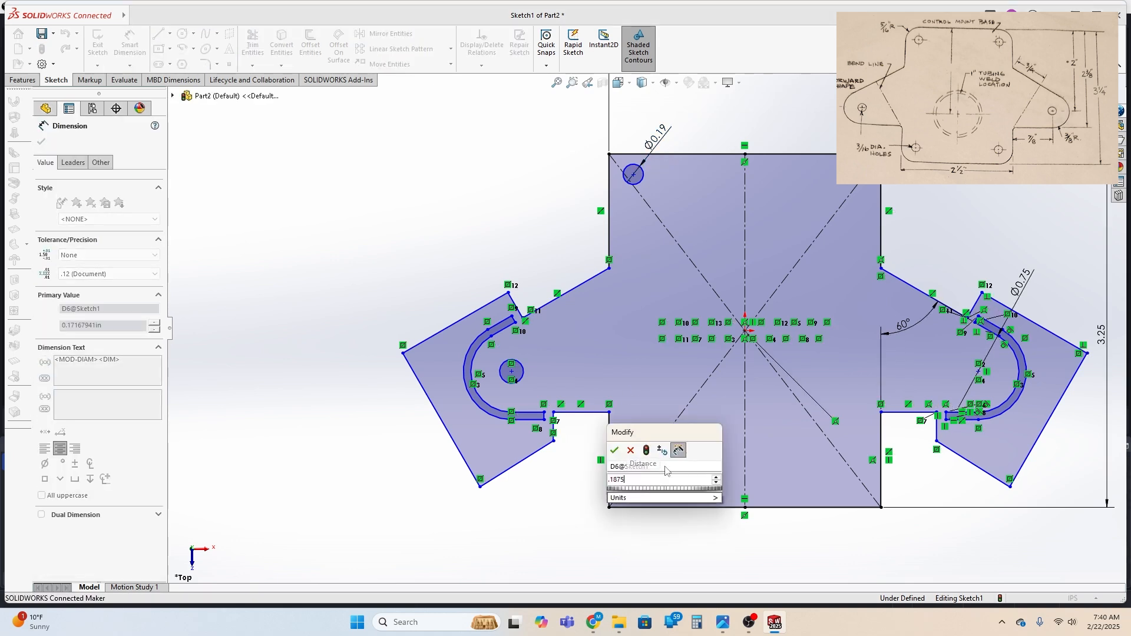
pyautogui.write('75')
pyautogui.press('Return')
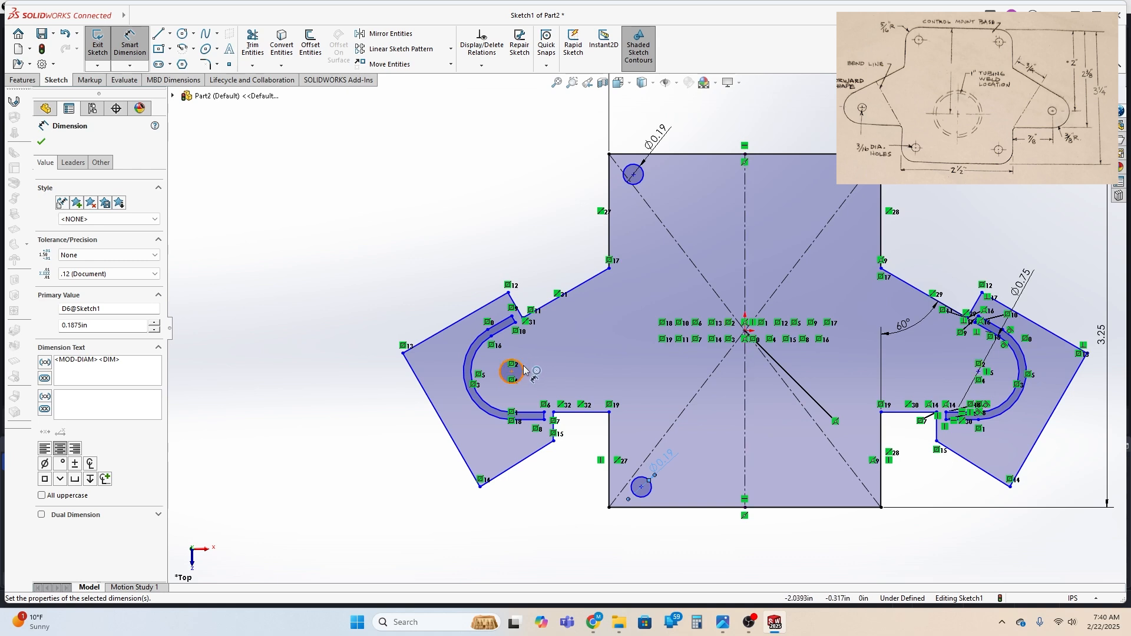
# Dimension the left ear's hole circle to a diameter of 0.1875 in
pyautogui.click(512, 371)
pyautogui.click(533, 350)
pyautogui.write('.')
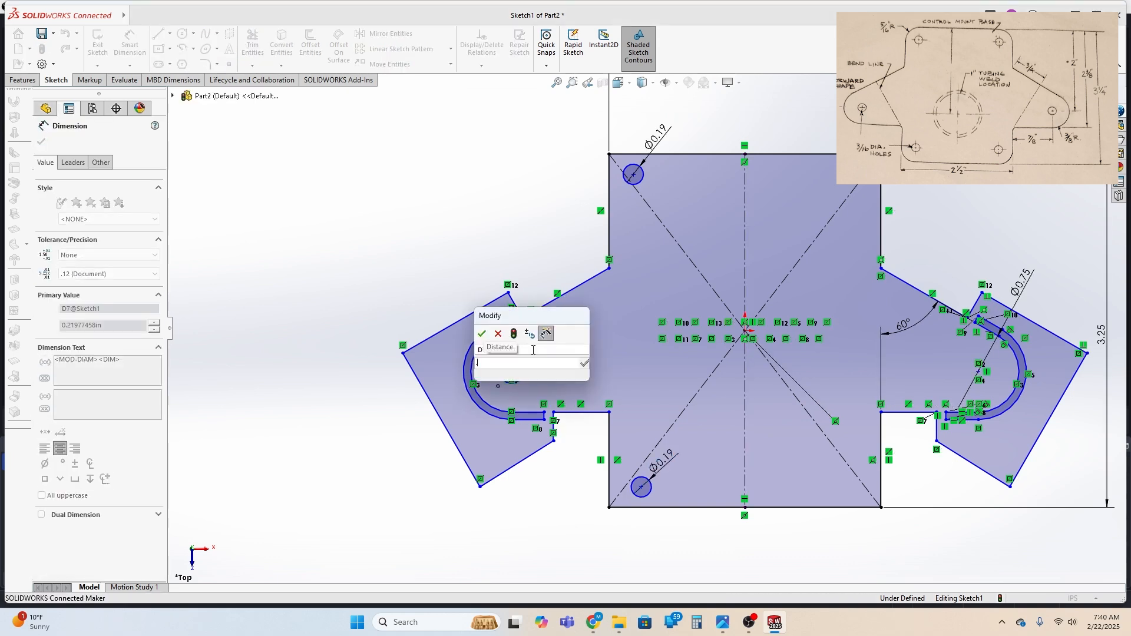
pyautogui.write('1875')
pyautogui.press('Return')
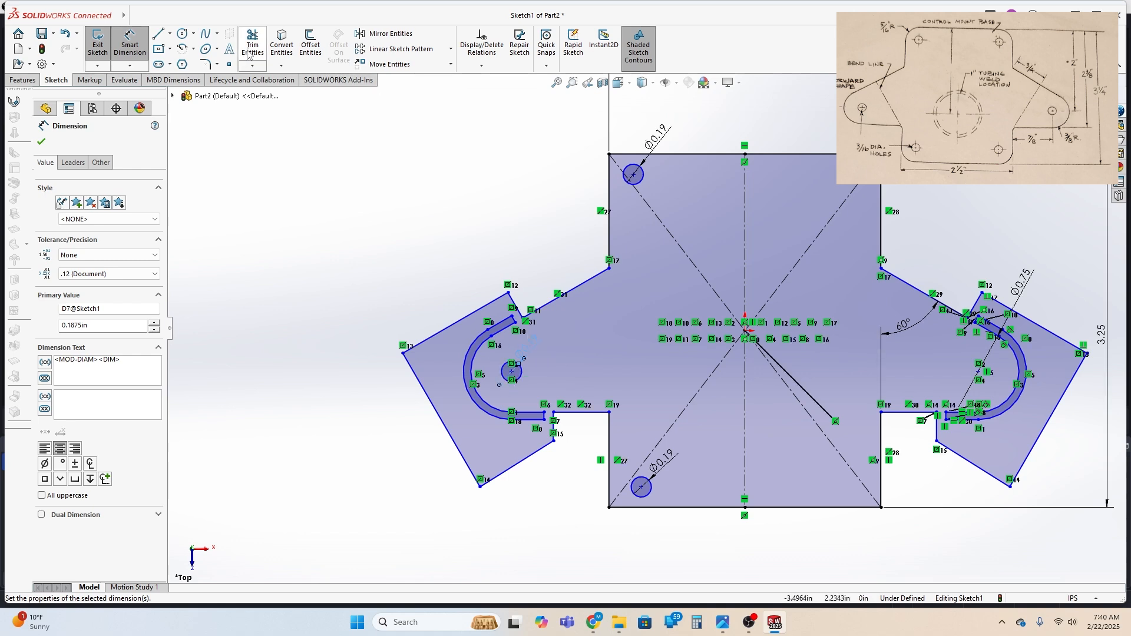
pyautogui.click(142, 46)
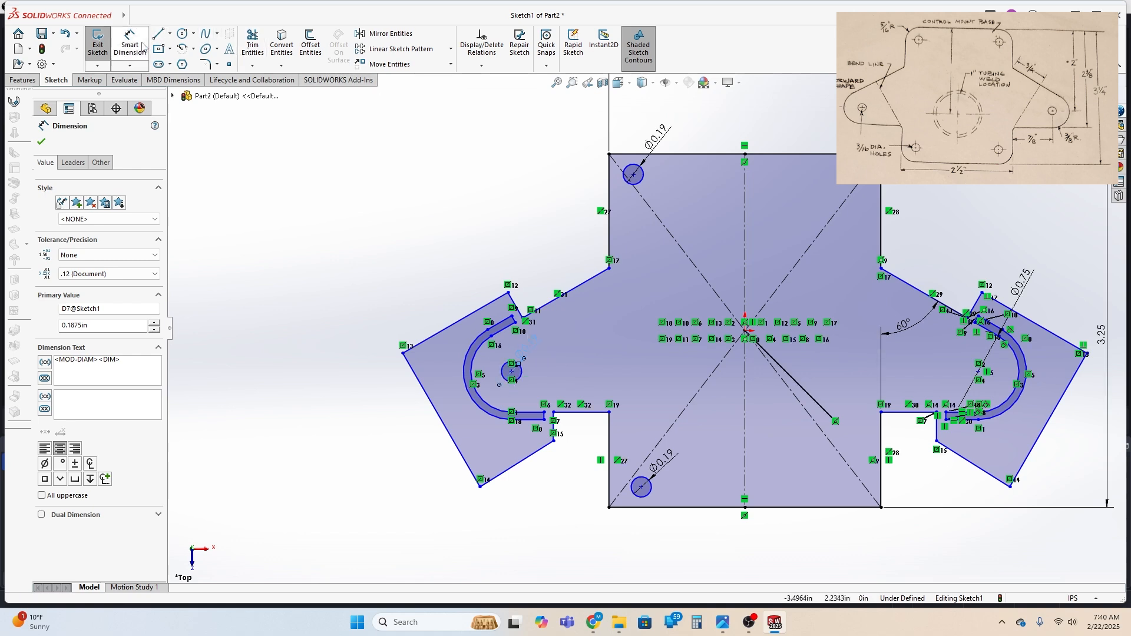
pyautogui.click(634, 175)
pyautogui.click(635, 155)
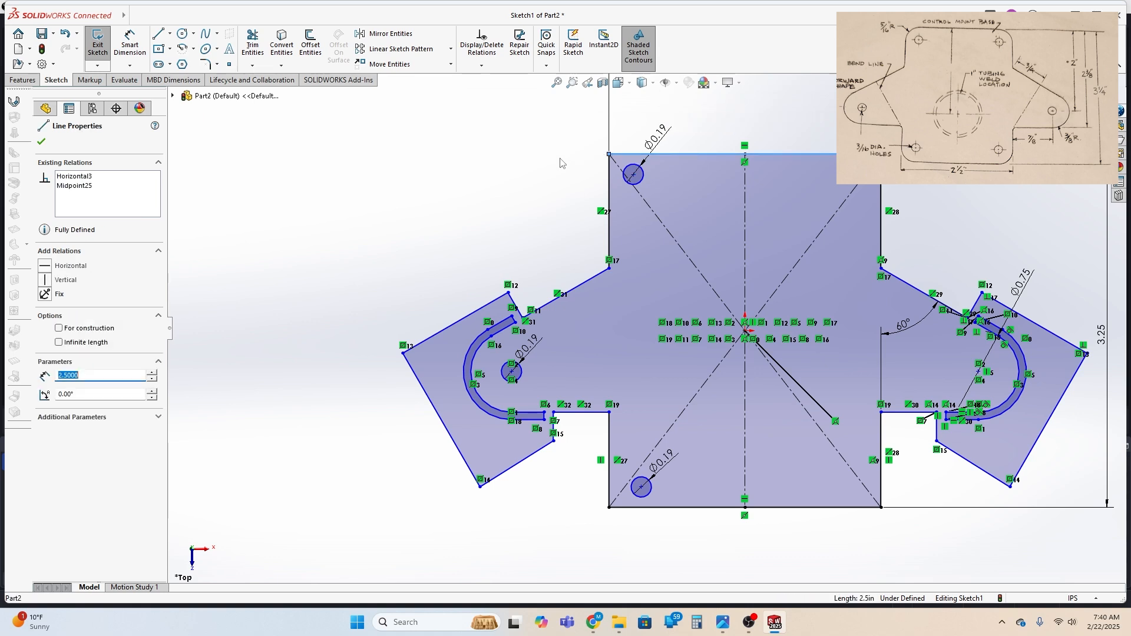
# Set the vertical distance between the upper-left hole's center and the plate's top edge to 0.3125 in
pyautogui.click(129, 44)
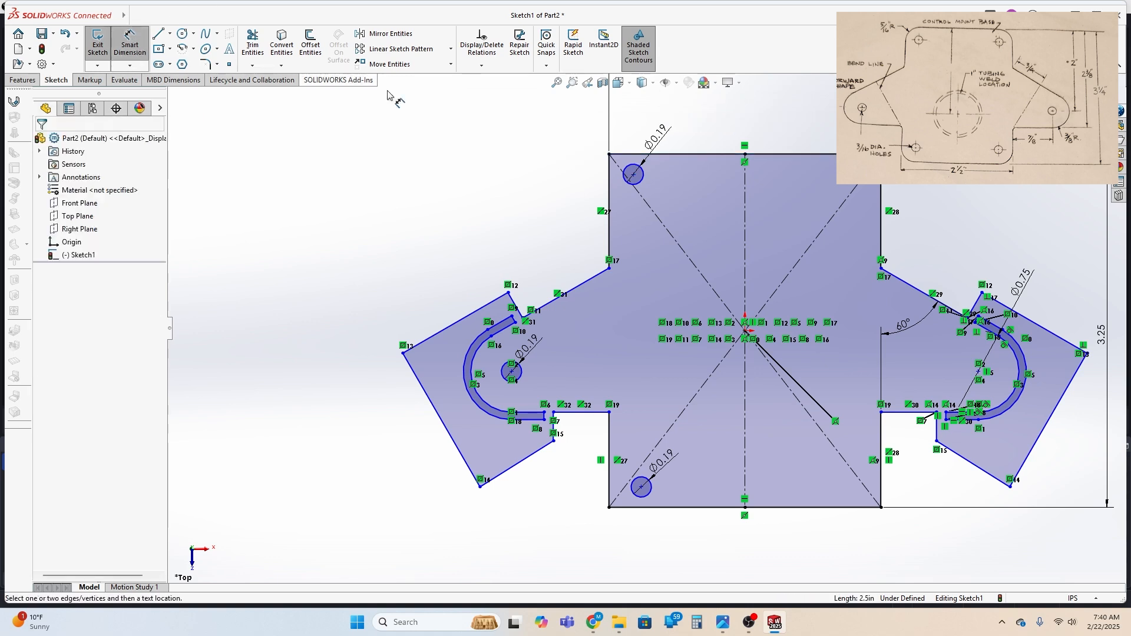
pyautogui.click(633, 175)
pyautogui.click(635, 155)
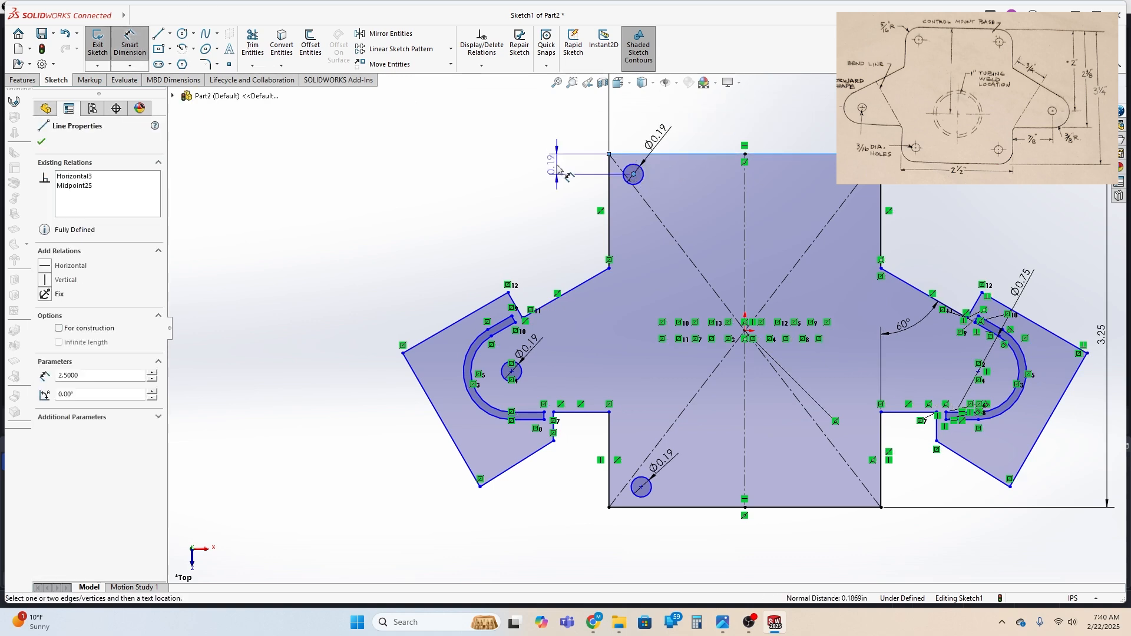
pyautogui.click(541, 171)
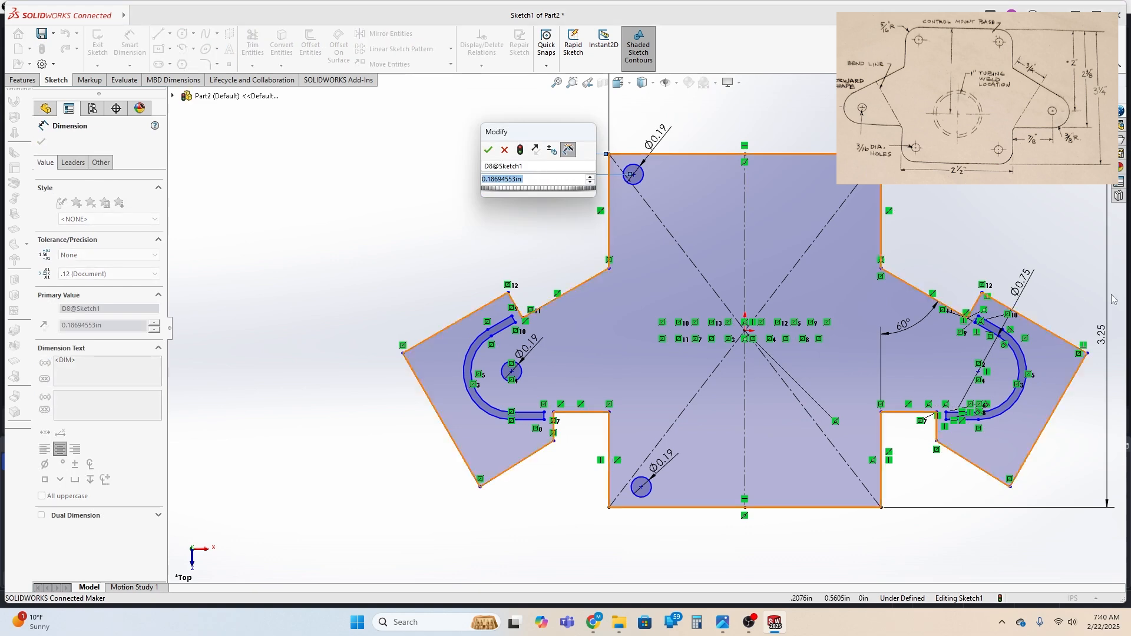
pyautogui.write('.3125')
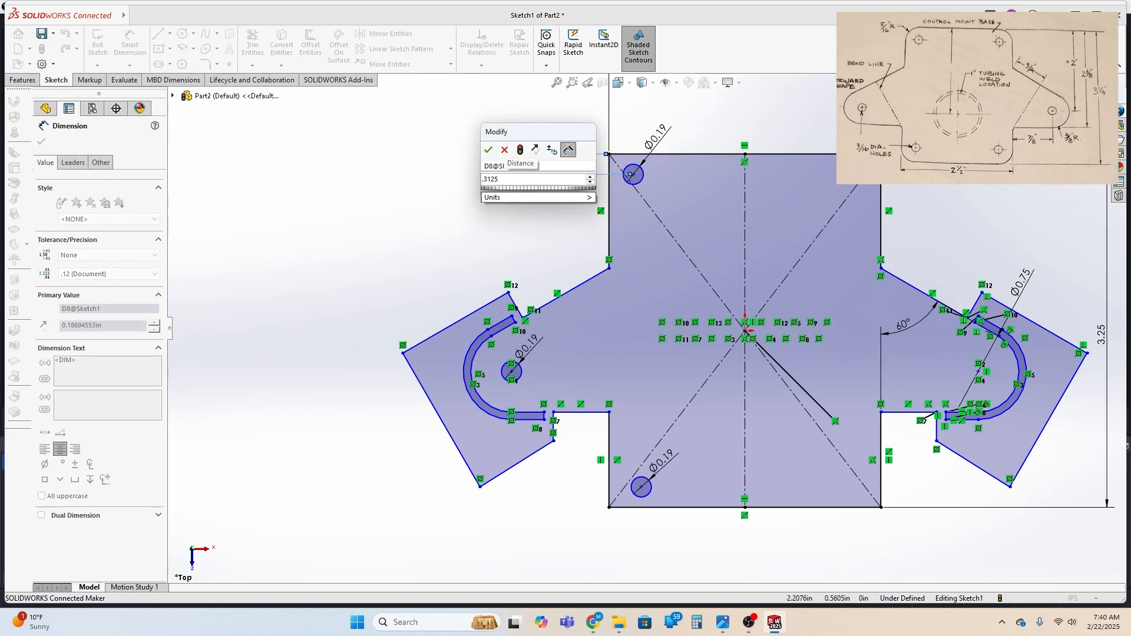
pyautogui.press('Return')
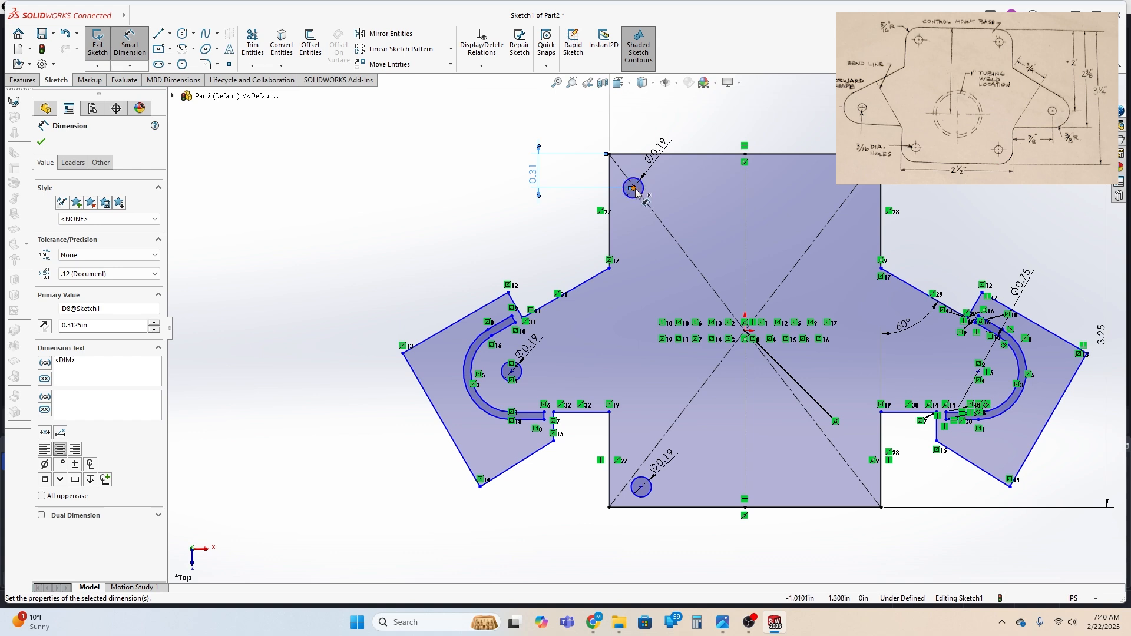
# Set the horizontal distance between the upper-left hole's center and the plate's left edge to 0.3125 in
pyautogui.click(609, 190)
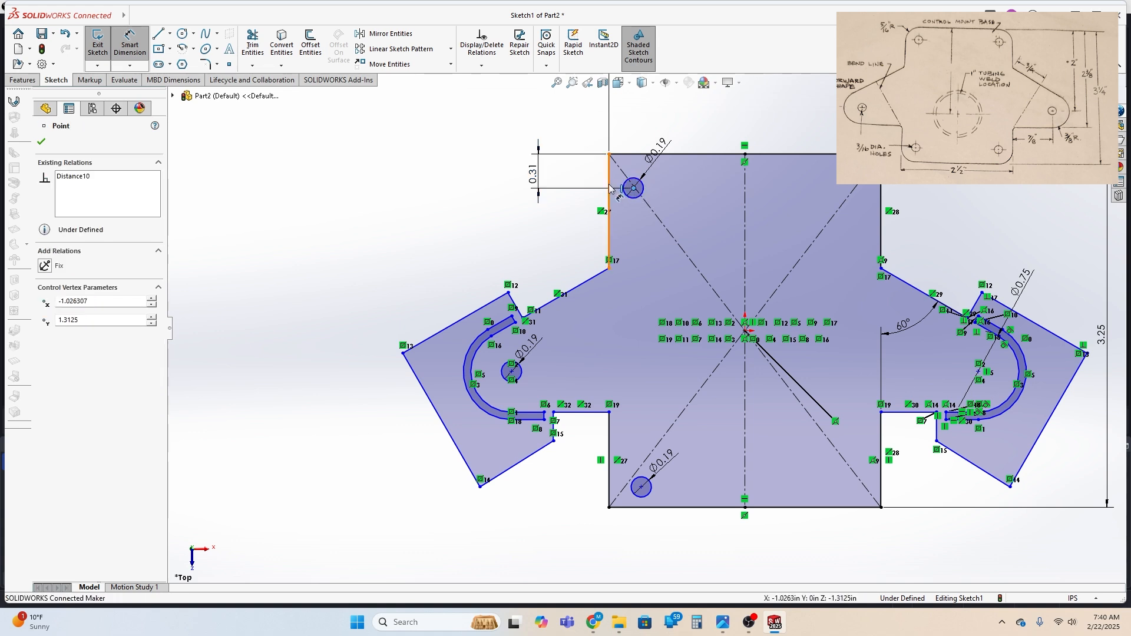
pyautogui.click(634, 188)
pyautogui.click(619, 121)
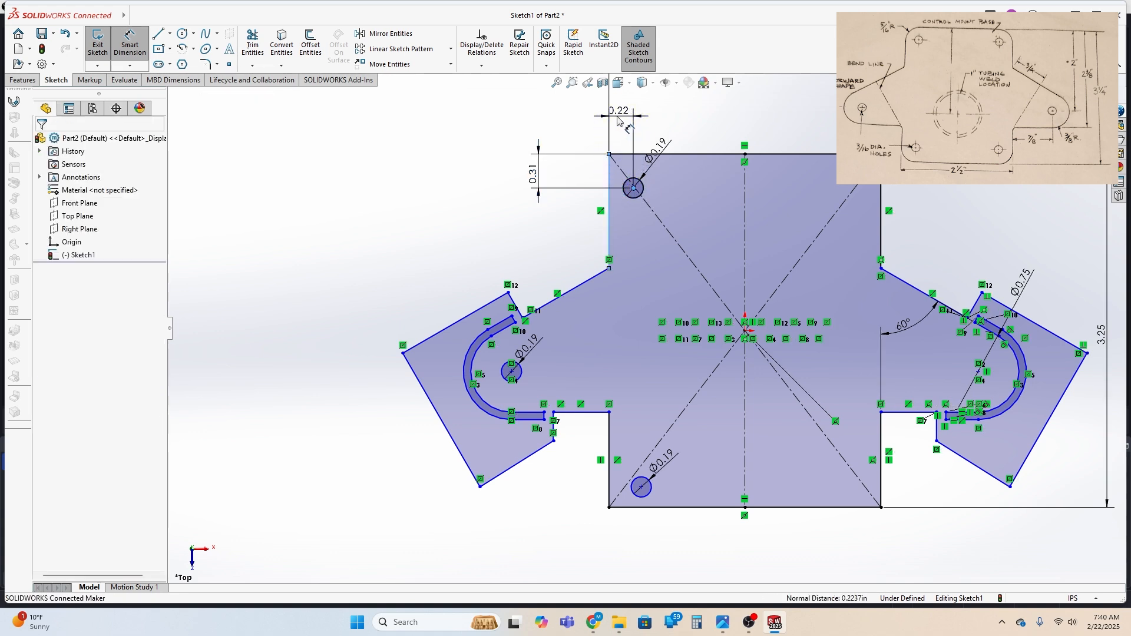
pyautogui.write('.3125')
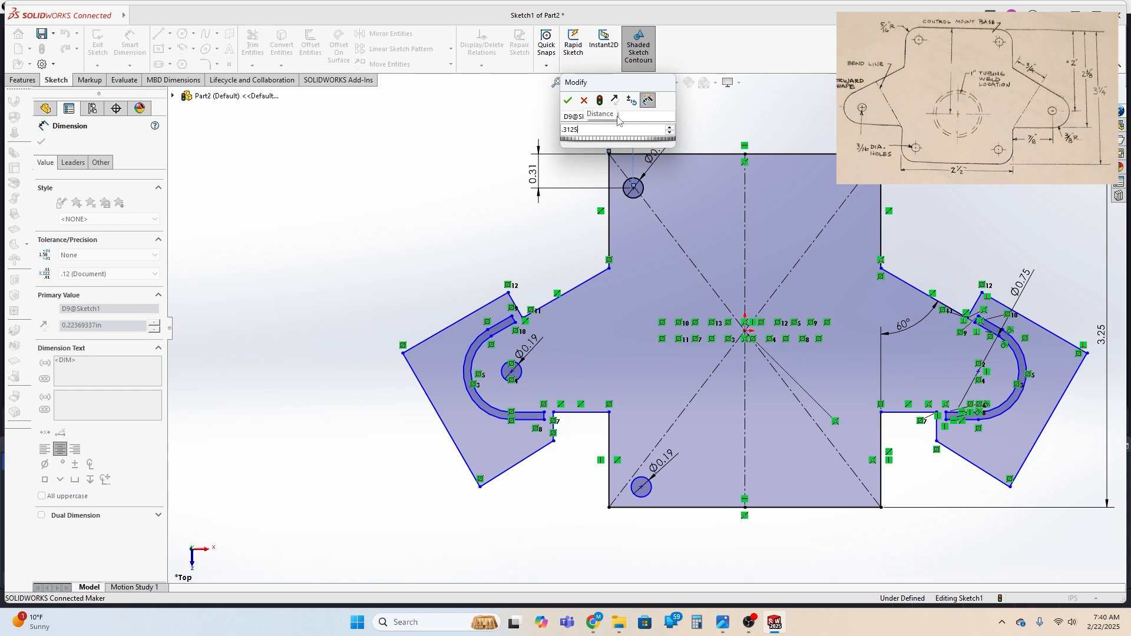
pyautogui.press('Return')
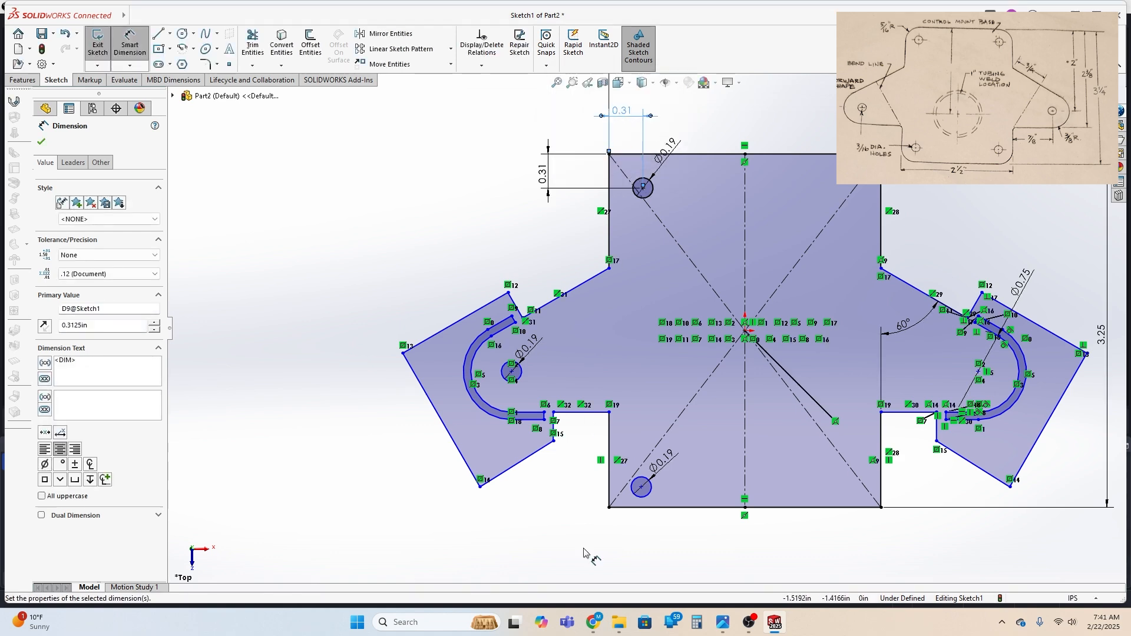
# Set the horizontal distance between the lower-left hole's center and the plate's left edge to 0.3125 in
pyautogui.click(641, 488)
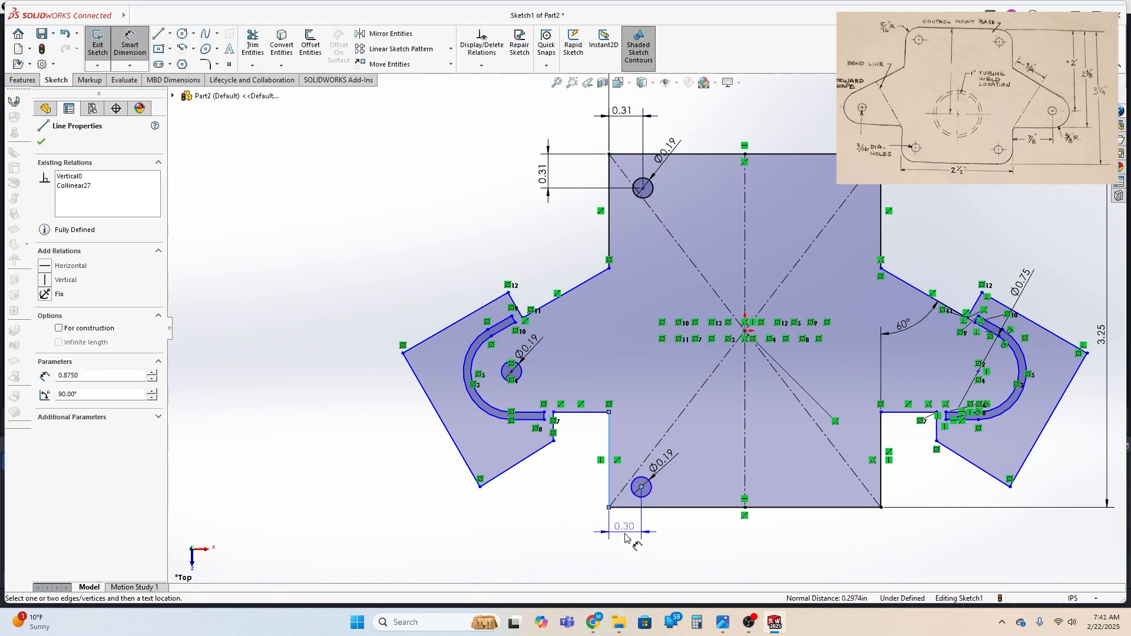
pyautogui.click(626, 539)
pyautogui.write('.3125')
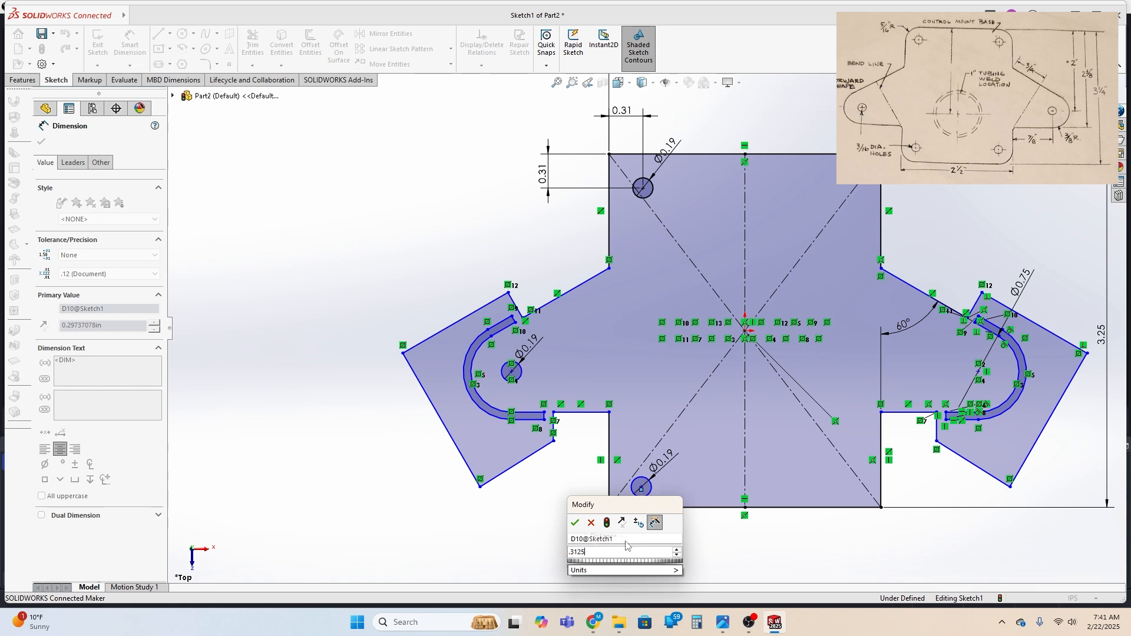
pyautogui.press('Return')
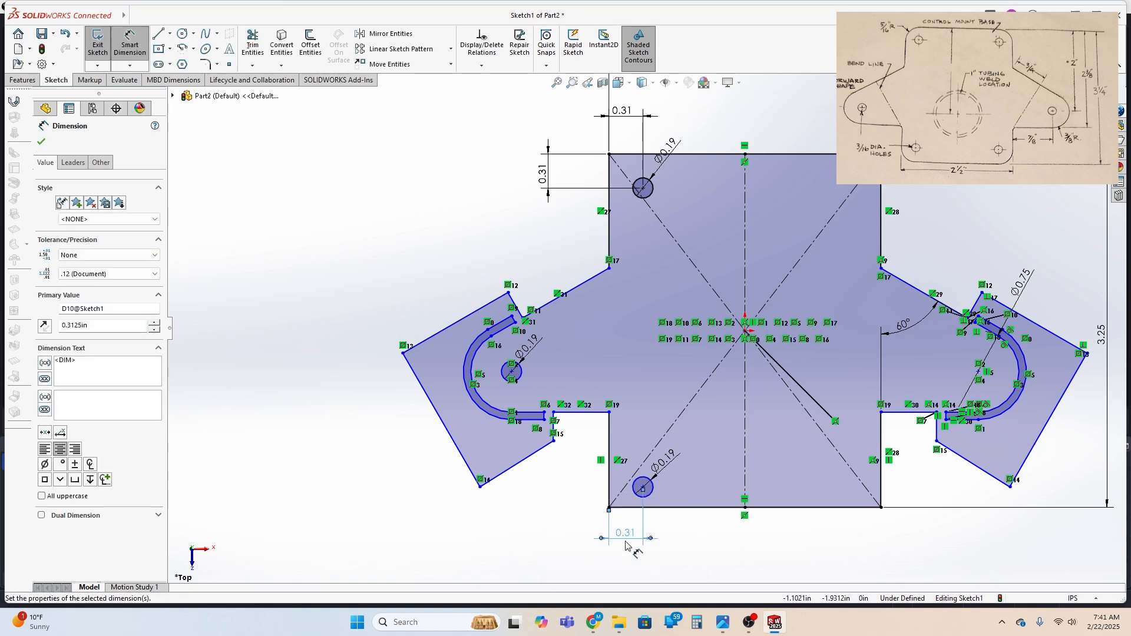
# Set the vertical distance between the lower-left hole's center and the plate's bottom edge to 0.3125 in
pyautogui.click(643, 489)
pyautogui.click(627, 507)
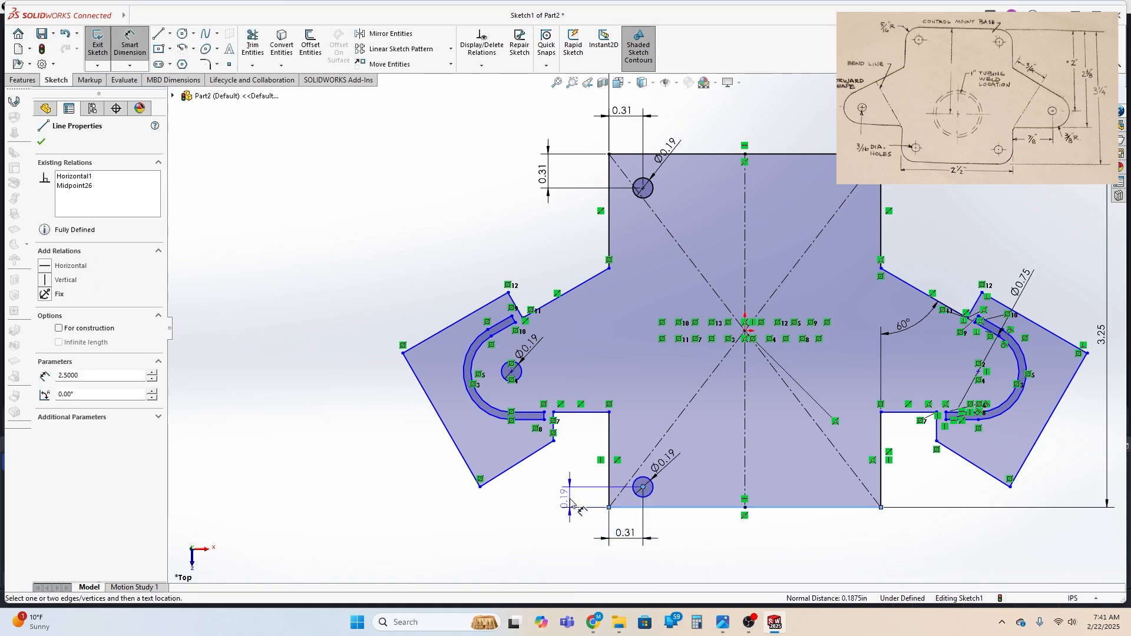
pyautogui.click(570, 501)
pyautogui.write('.3125')
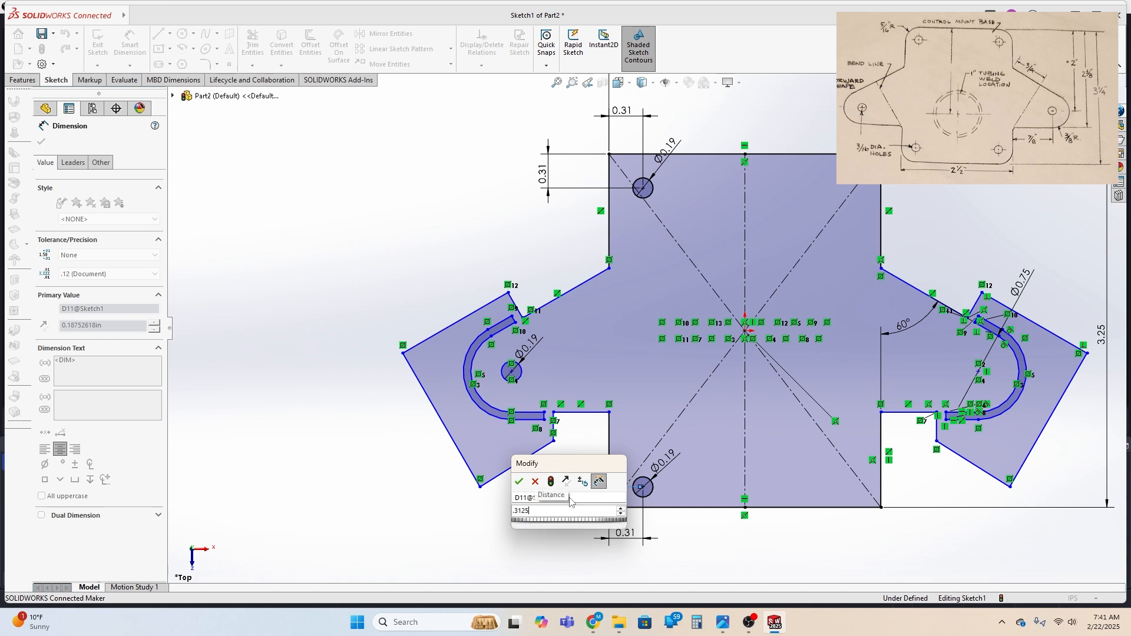
pyautogui.press('Return')
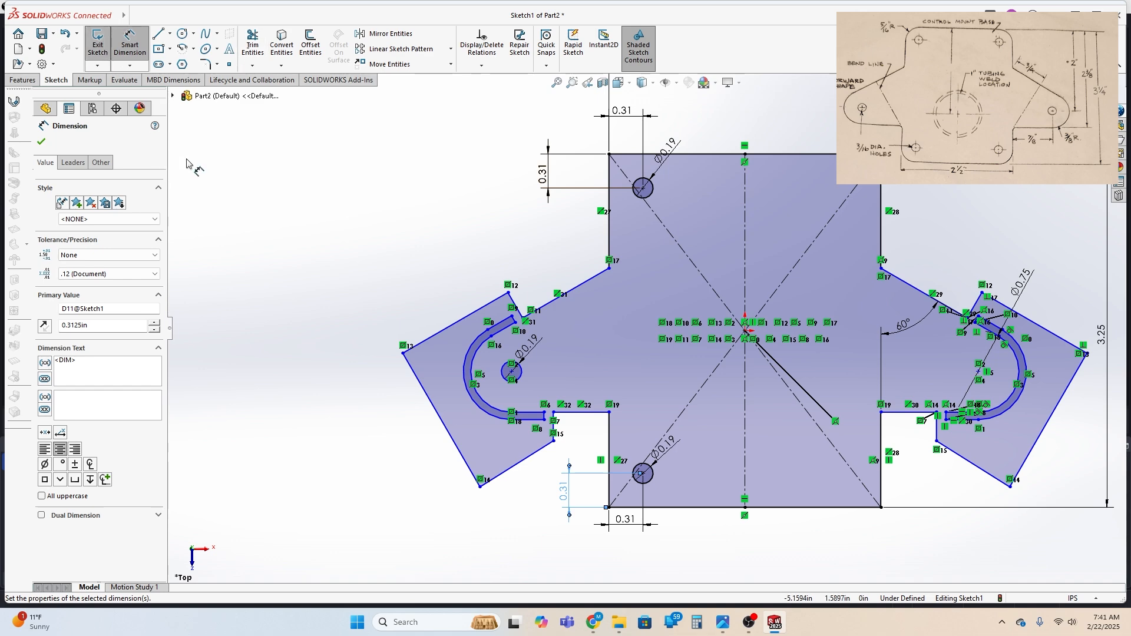
pyautogui.press('Escape')
# Mirror the two left corner holes and the left ear hole about the plate's vertical centerline
pyautogui.click(649, 191)
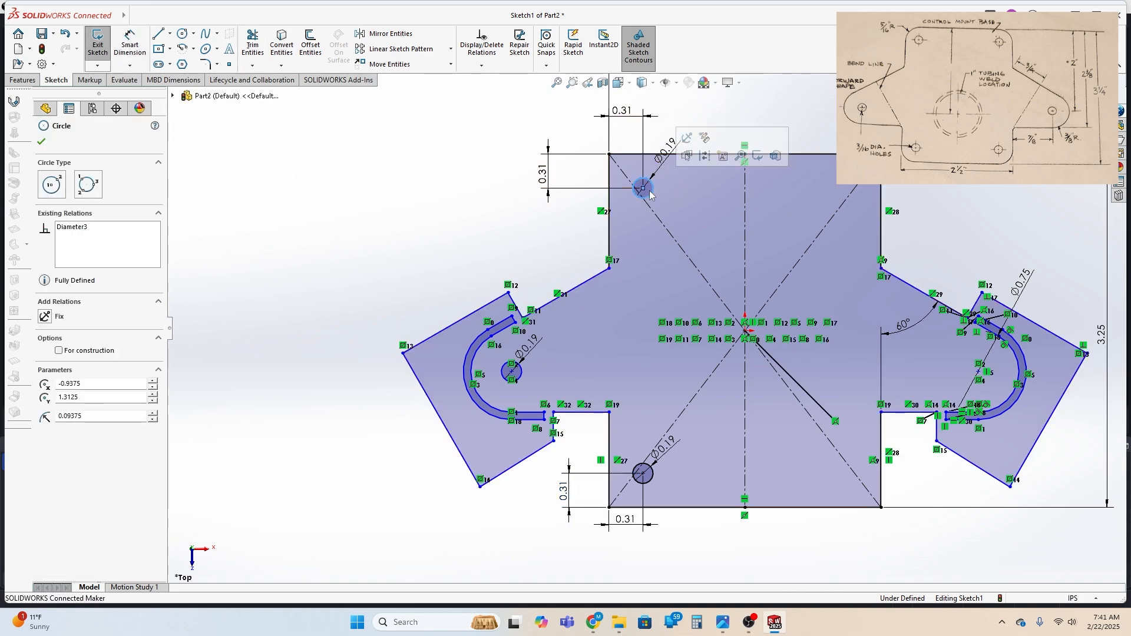
pyautogui.click(512, 372)
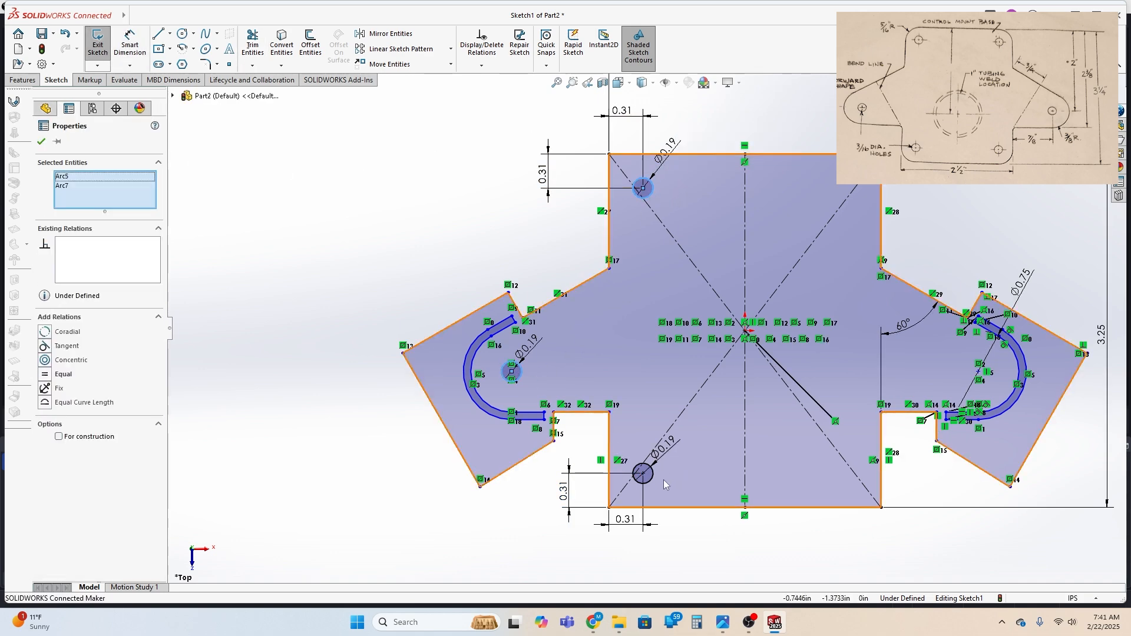
pyautogui.keyDown('ctrl'); pyautogui.click(643, 473); pyautogui.keyUp('ctrl')
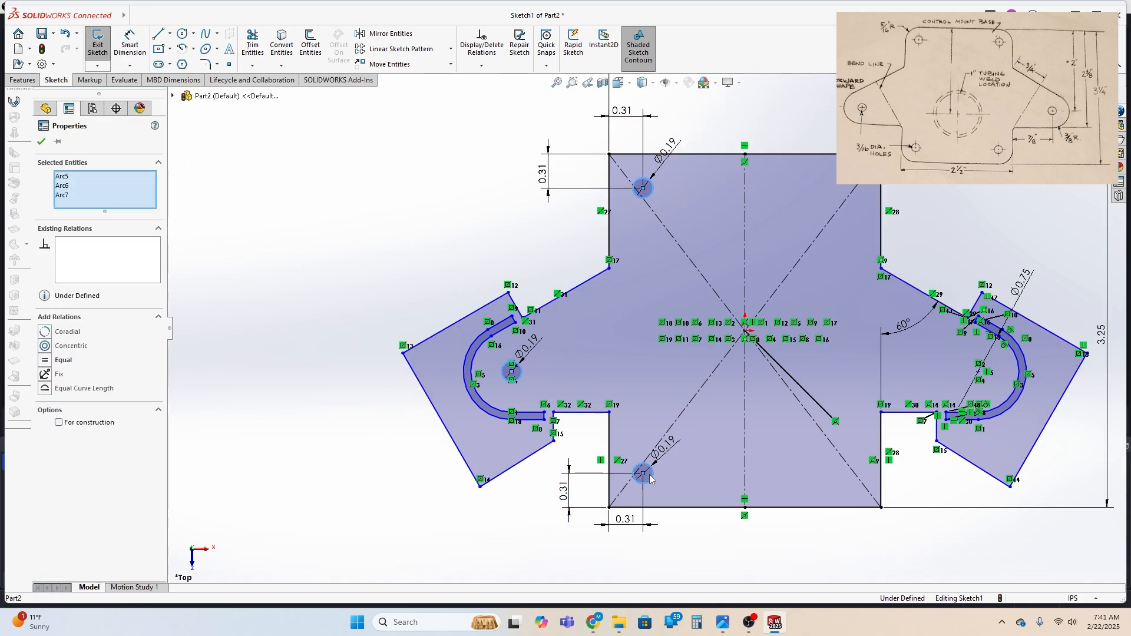
pyautogui.keyDown('ctrl'); pyautogui.click(747, 441); pyautogui.keyUp('ctrl')
pyautogui.click(394, 35)
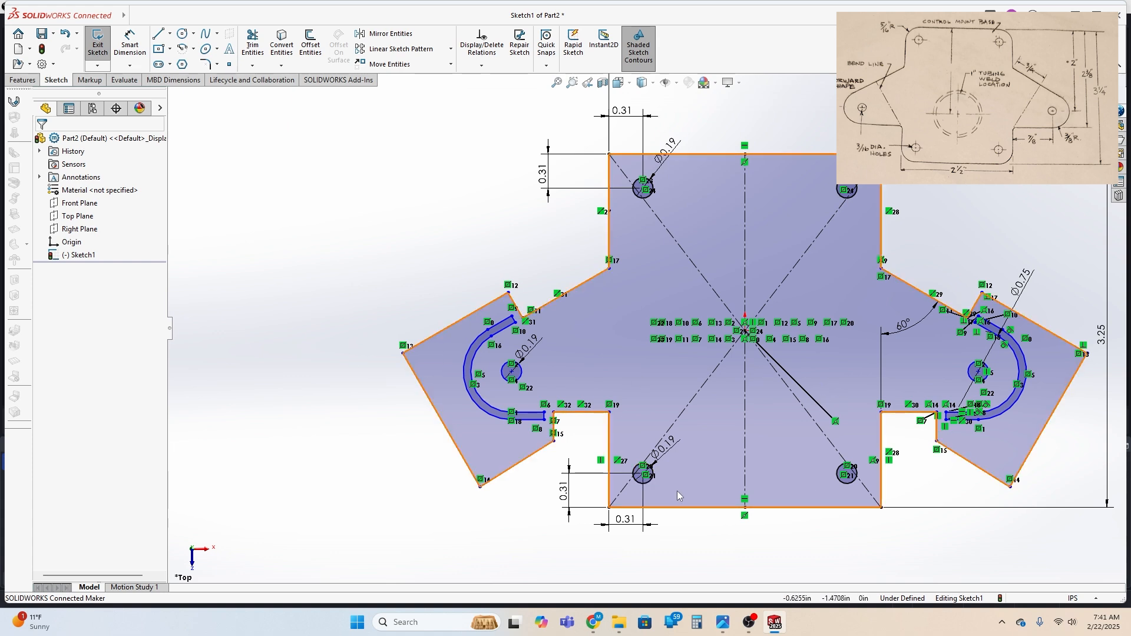
# Create a sheet metal Base Flange 0.125 in thick from the plate's profile region in the sketch
pyautogui.click(808, 396)
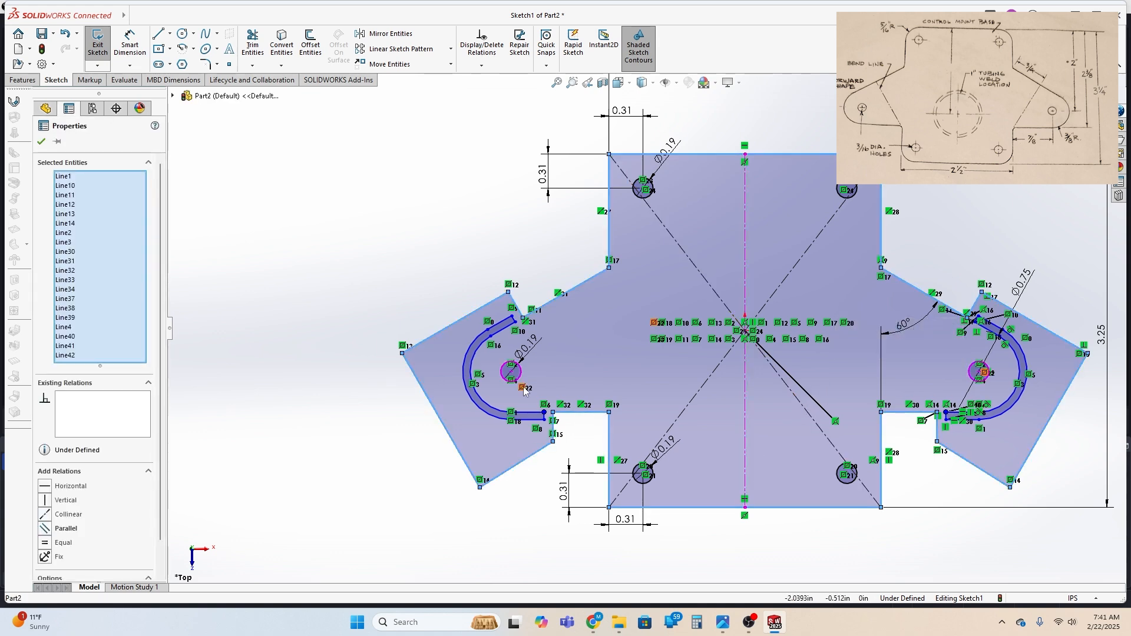
pyautogui.click(13, 103)
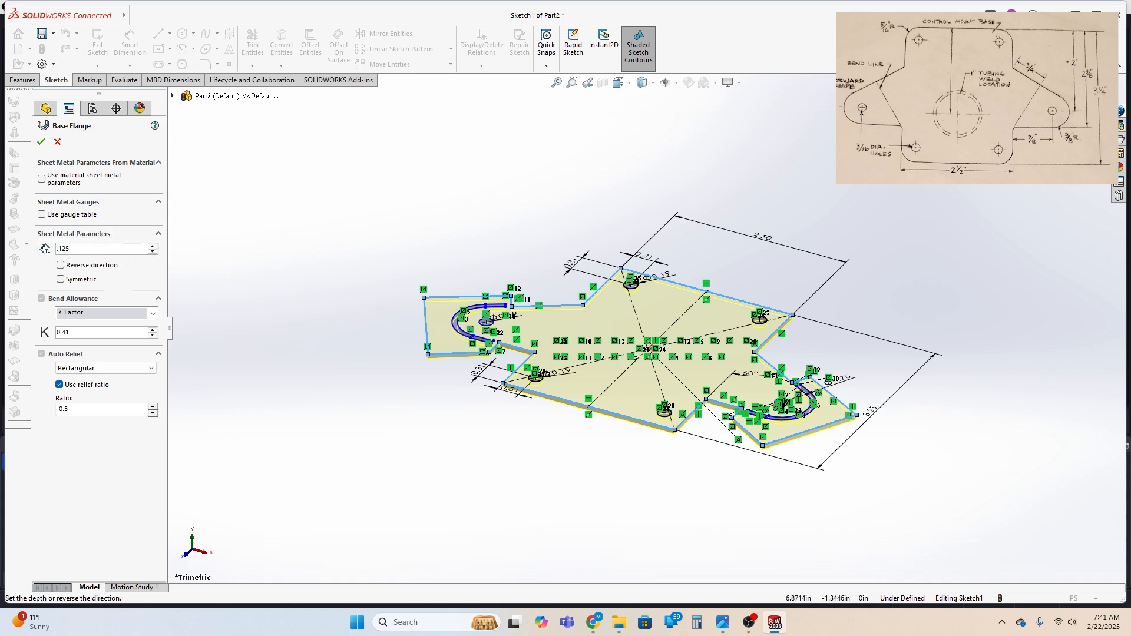
pyautogui.moveTo(1130, 635)
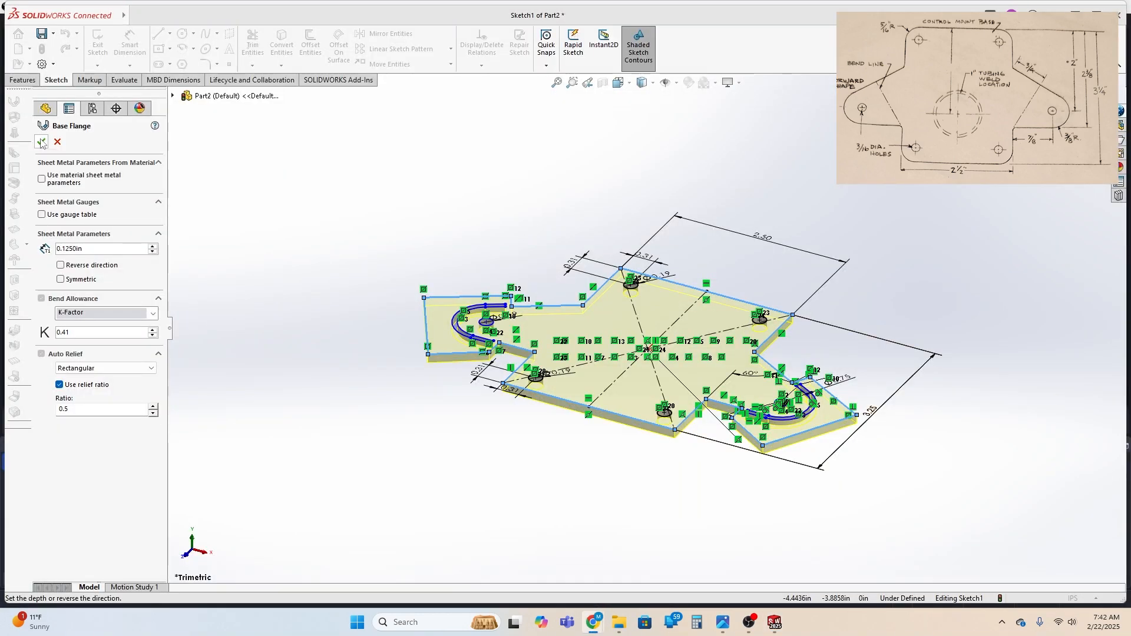
pyautogui.click(41, 143)
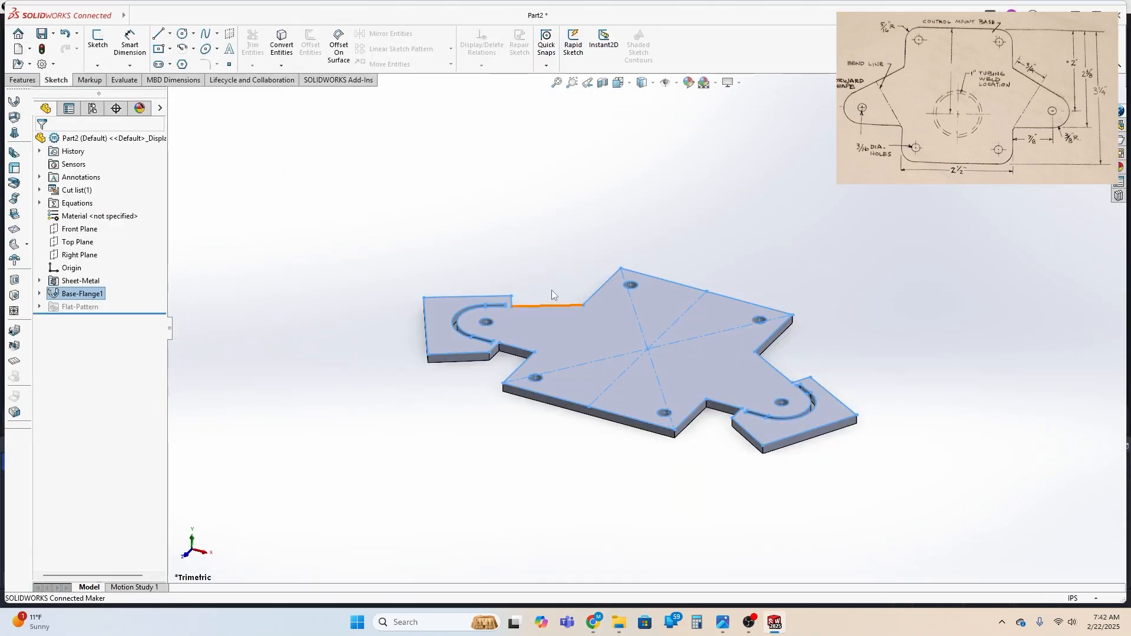
pyautogui.moveTo(553, 275)
pyautogui.mouseDown(button='middle')
pyautogui.moveTo(546, 330)
pyautogui.moveTo(626, 388)
pyautogui.moveTo(614, 313)
pyautogui.moveTo(552, 366)
pyautogui.moveTo(555, 260)
pyautogui.mouseUp(button='middle')
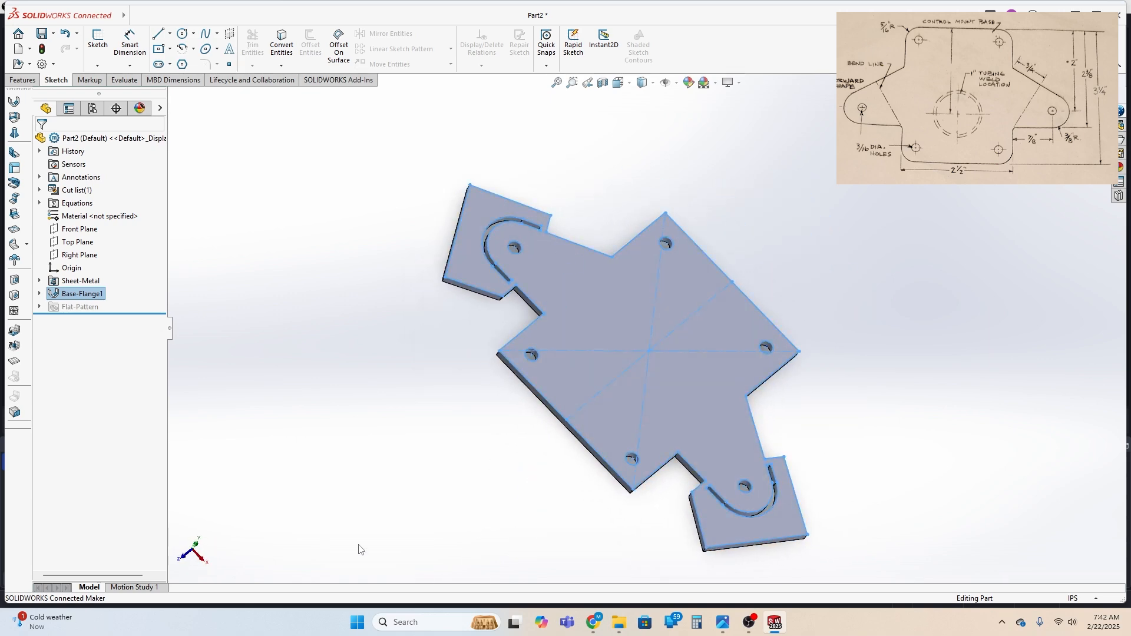
pyautogui.click(170, 35)
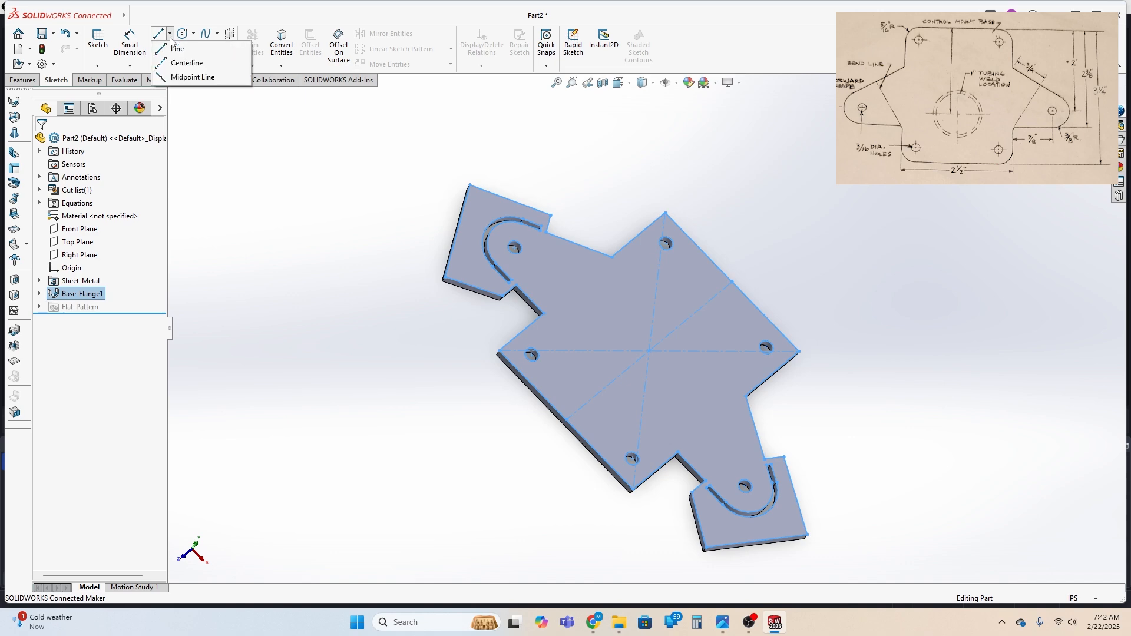
pyautogui.click(178, 49)
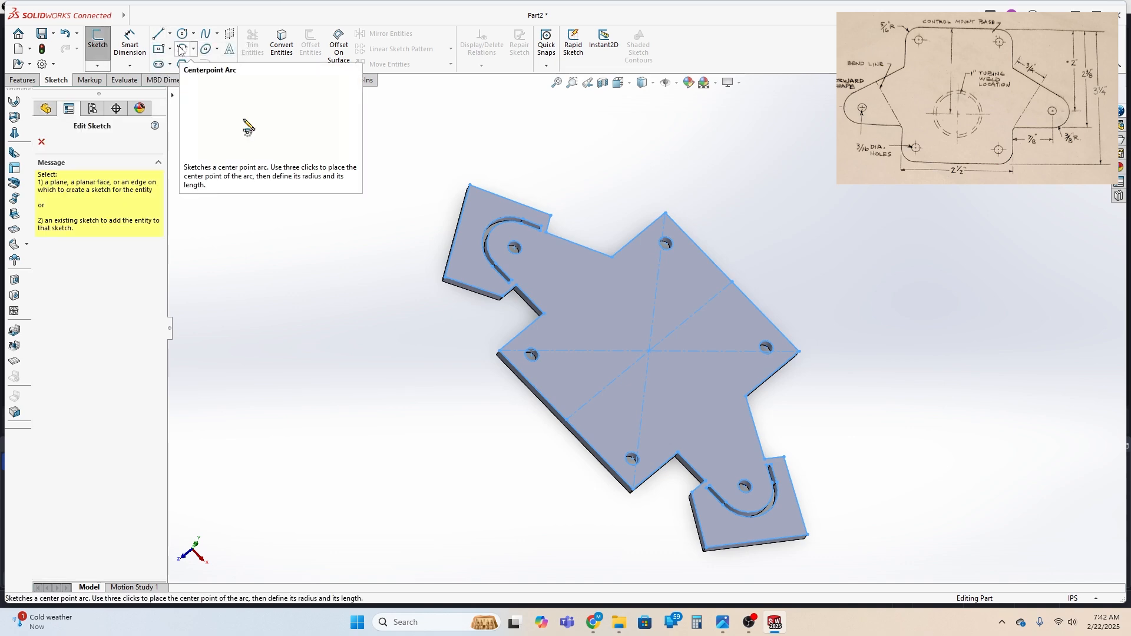
pyautogui.click(680, 376)
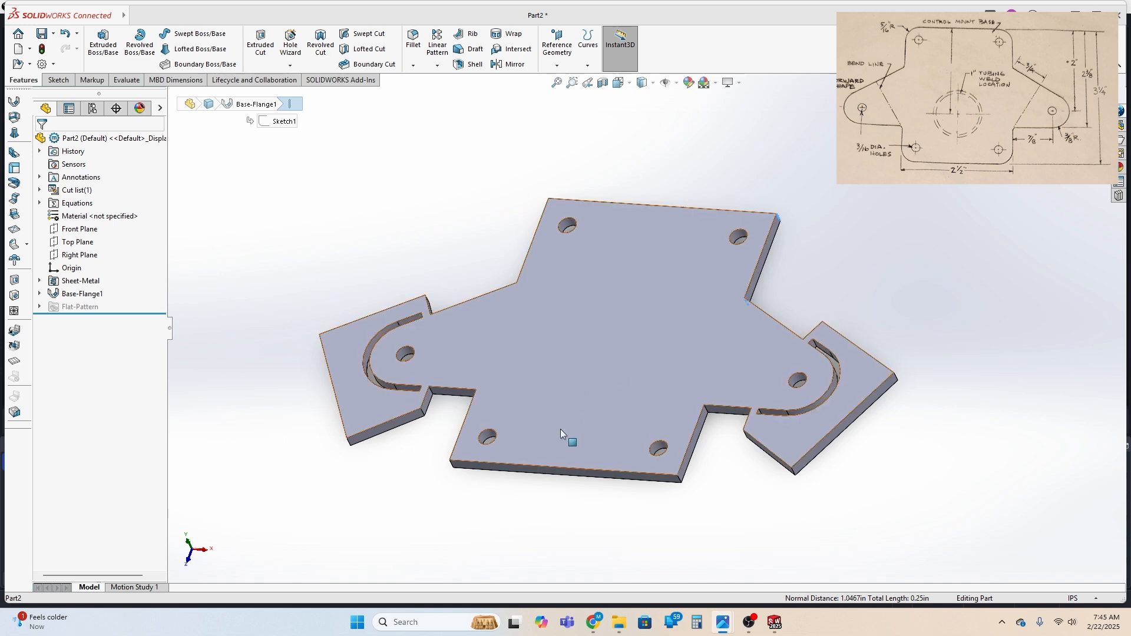
# Fillet the four outer corner edges of the main plate with a 0.3125 in radius
pyautogui.click(714, 414)
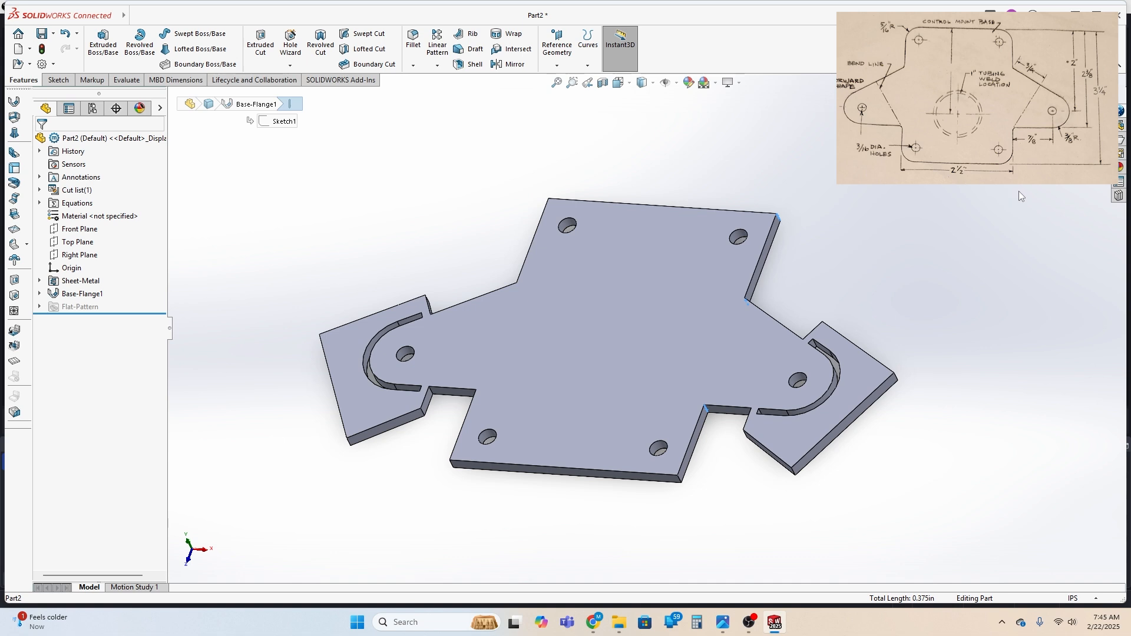
pyautogui.click(679, 480)
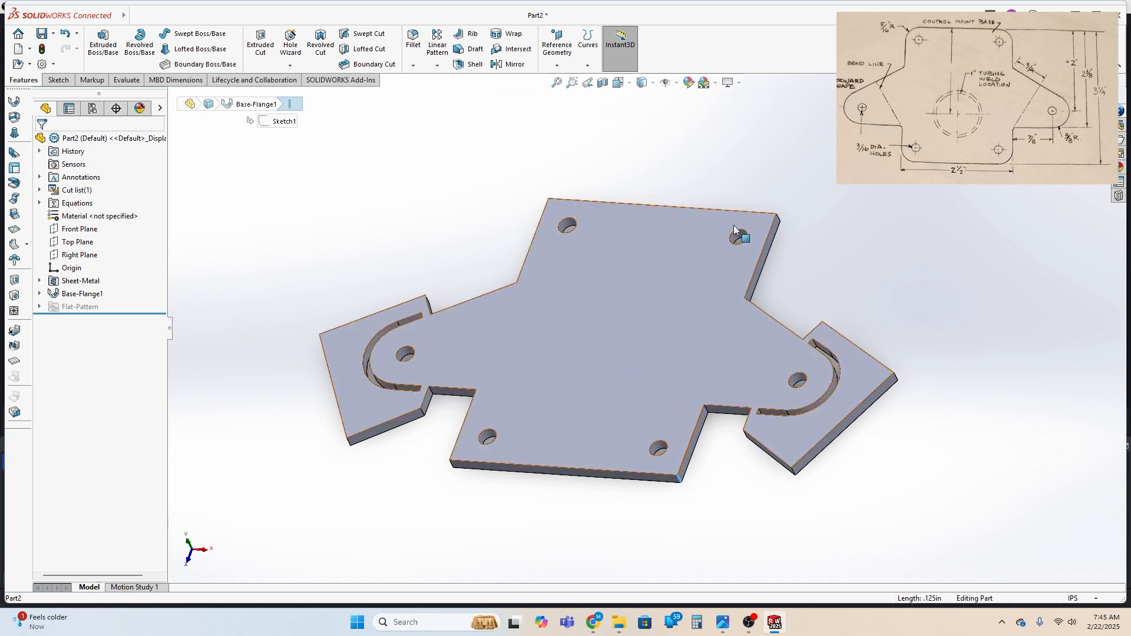
pyautogui.keyDown('ctrl'); pyautogui.click(778, 222); pyautogui.keyUp('ctrl')
pyautogui.moveTo(495, 314); pyautogui.dragTo(557, 304, button='middle')
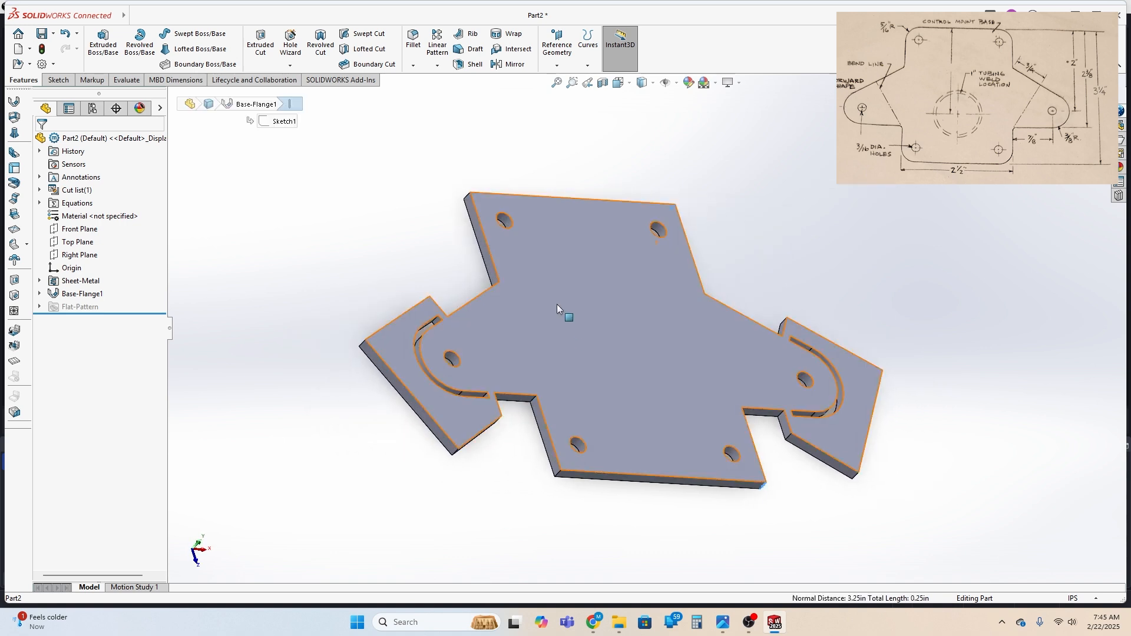
pyautogui.keyDown('ctrl'); pyautogui.click(470, 196); pyautogui.keyUp('ctrl')
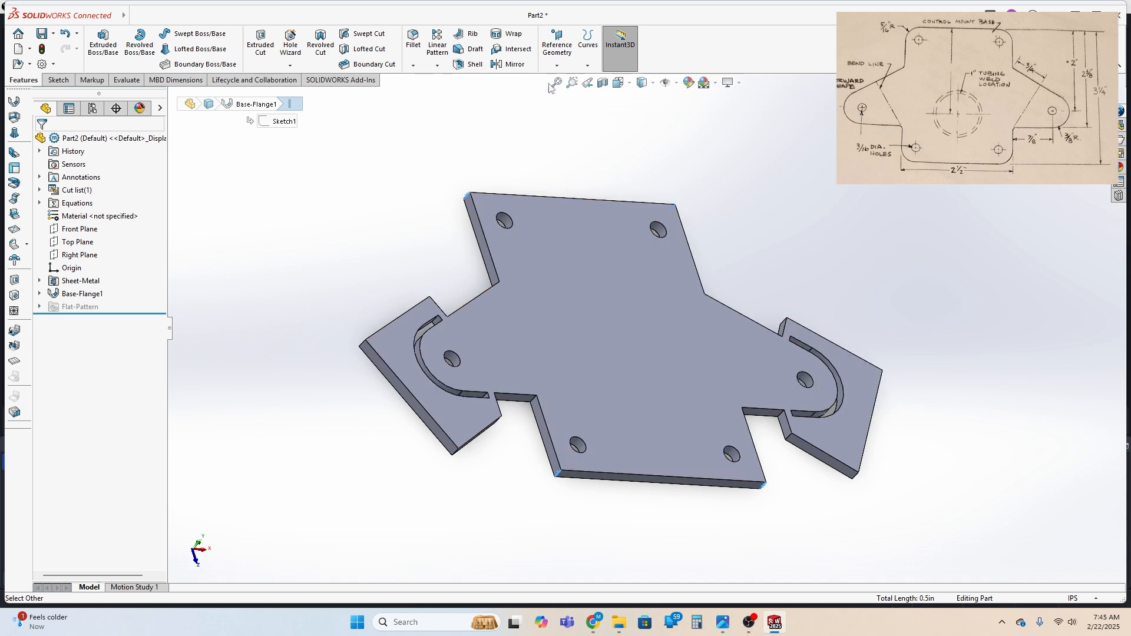
pyautogui.click(414, 41)
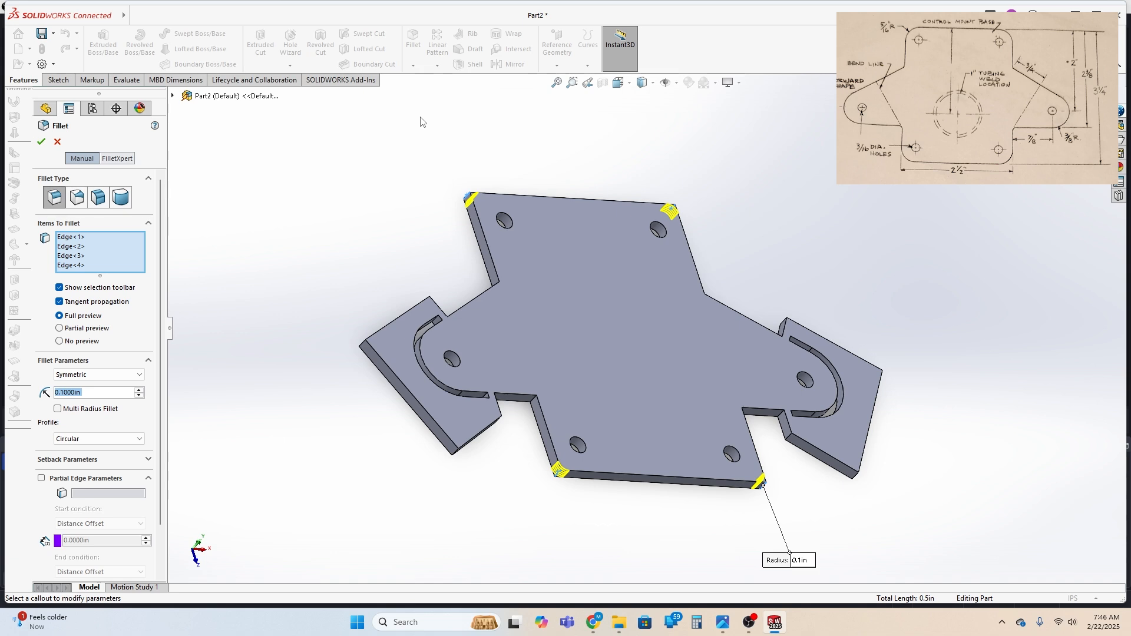
pyautogui.write('.3125')
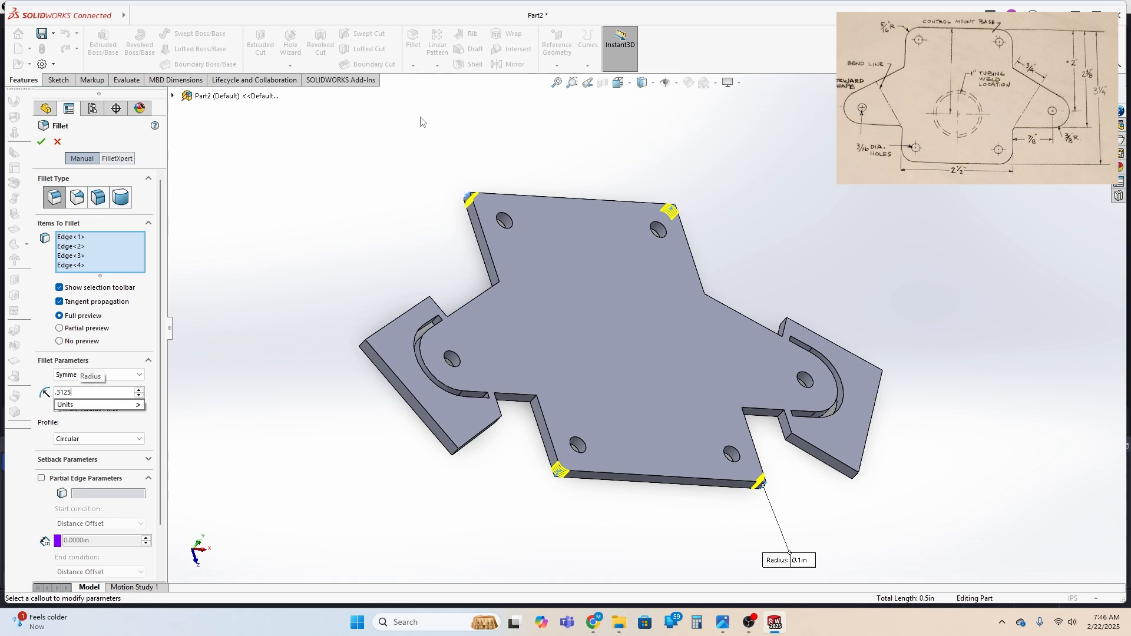
pyautogui.press('Return')
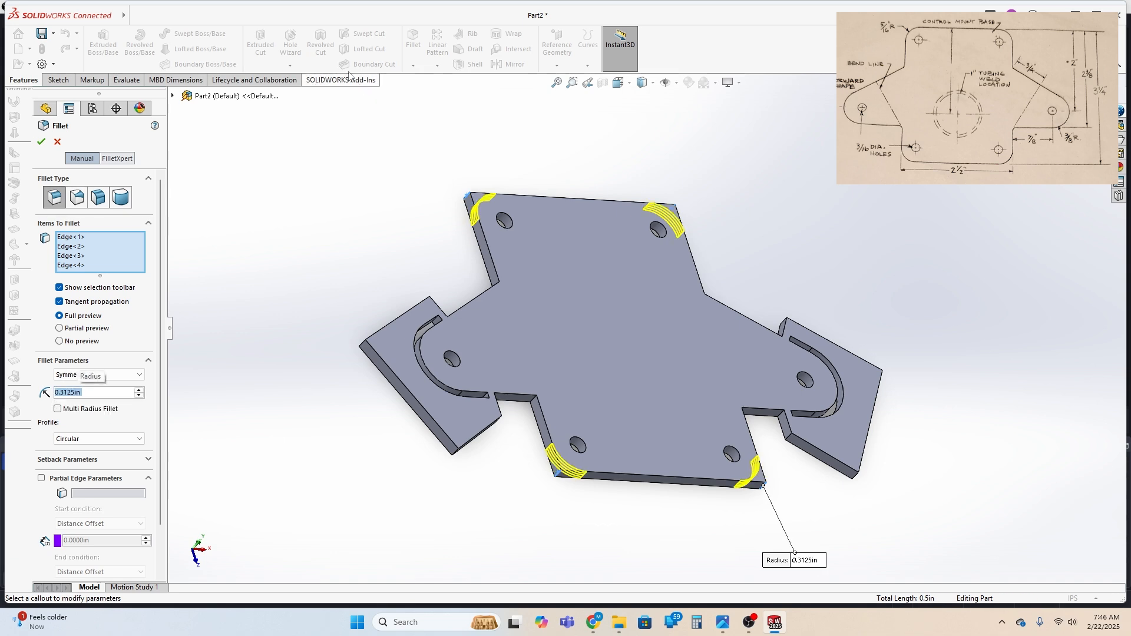
pyautogui.click(41, 141)
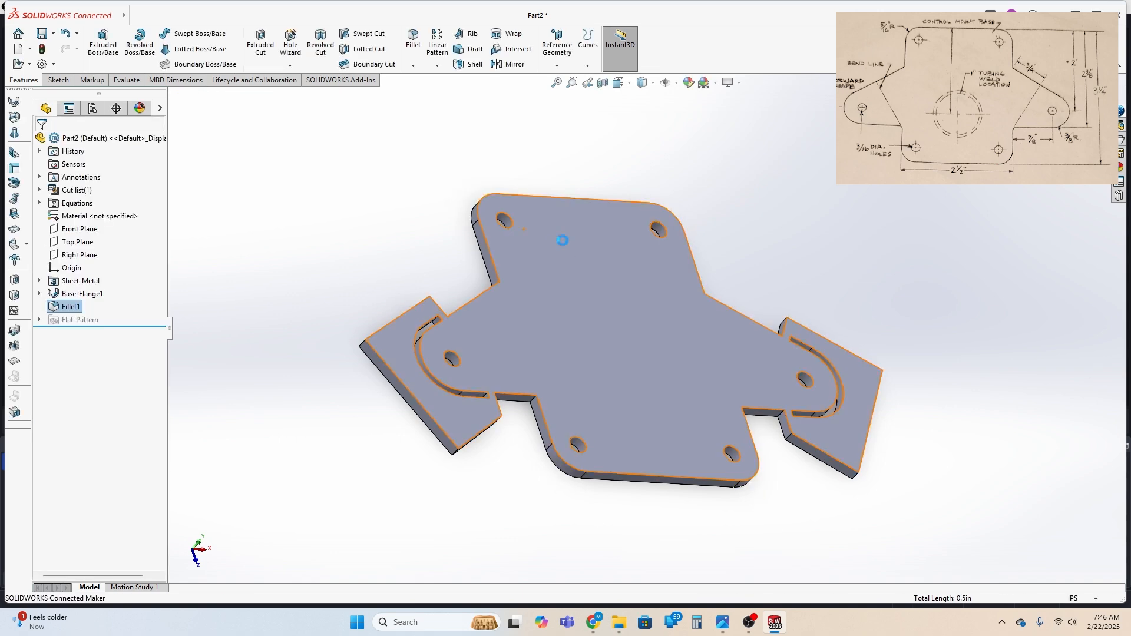
# Fillet the four inner corner edges where the side ears meet the main plate with a 0.125 in radius
pyautogui.click(535, 400)
pyautogui.moveTo(840, 453); pyautogui.dragTo(733, 422, button='middle')
pyautogui.keyDown('ctrl'); pyautogui.click(682, 391); pyautogui.keyUp('ctrl')
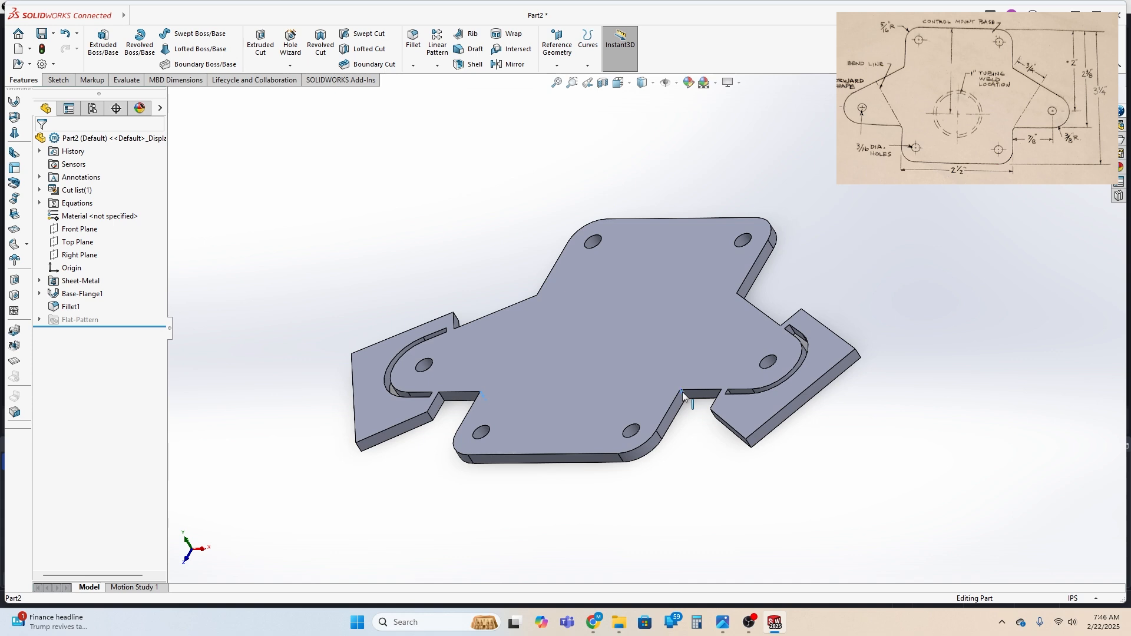
pyautogui.moveTo(867, 339); pyautogui.dragTo(697, 384, button='middle')
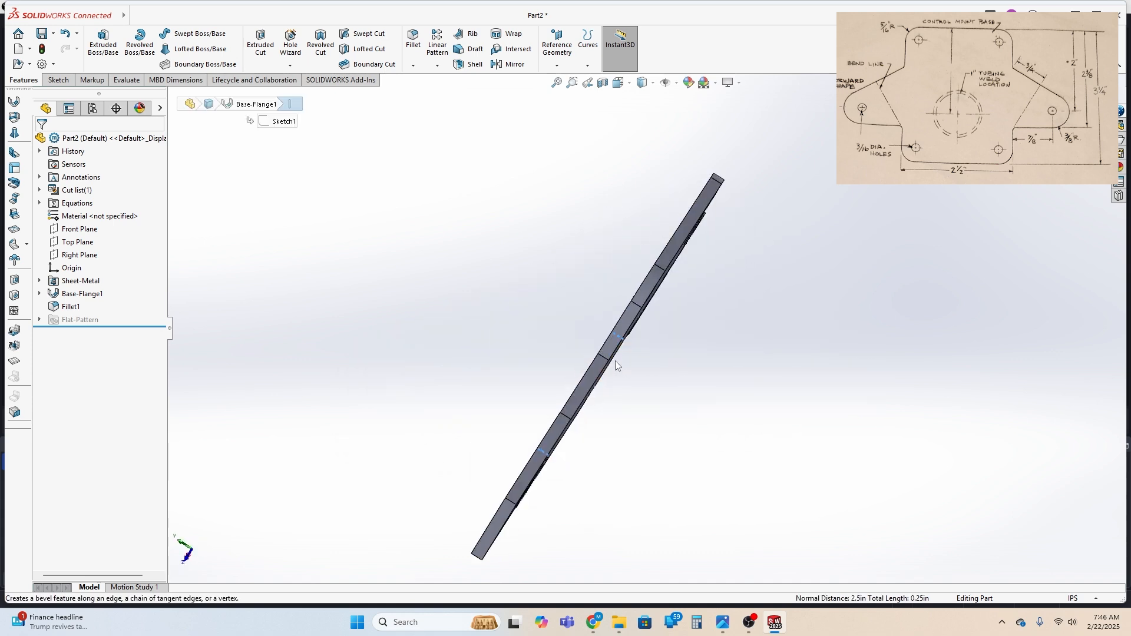
pyautogui.moveTo(615, 361); pyautogui.dragTo(705, 383, button='middle')
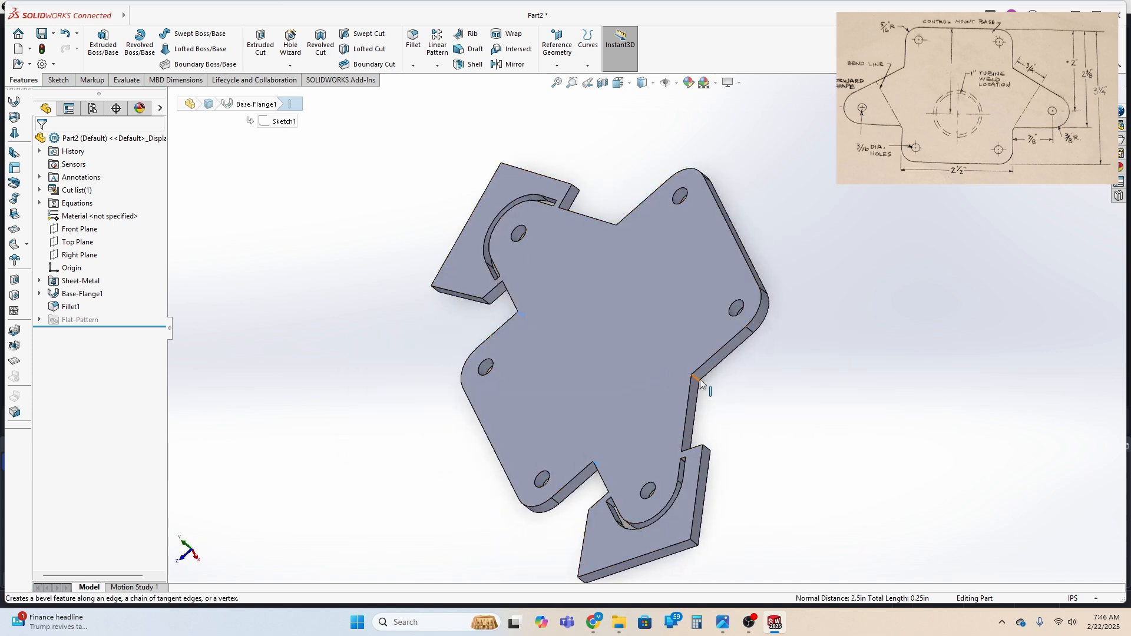
pyautogui.keyDown('ctrl'); pyautogui.click(697, 380); pyautogui.keyUp('ctrl')
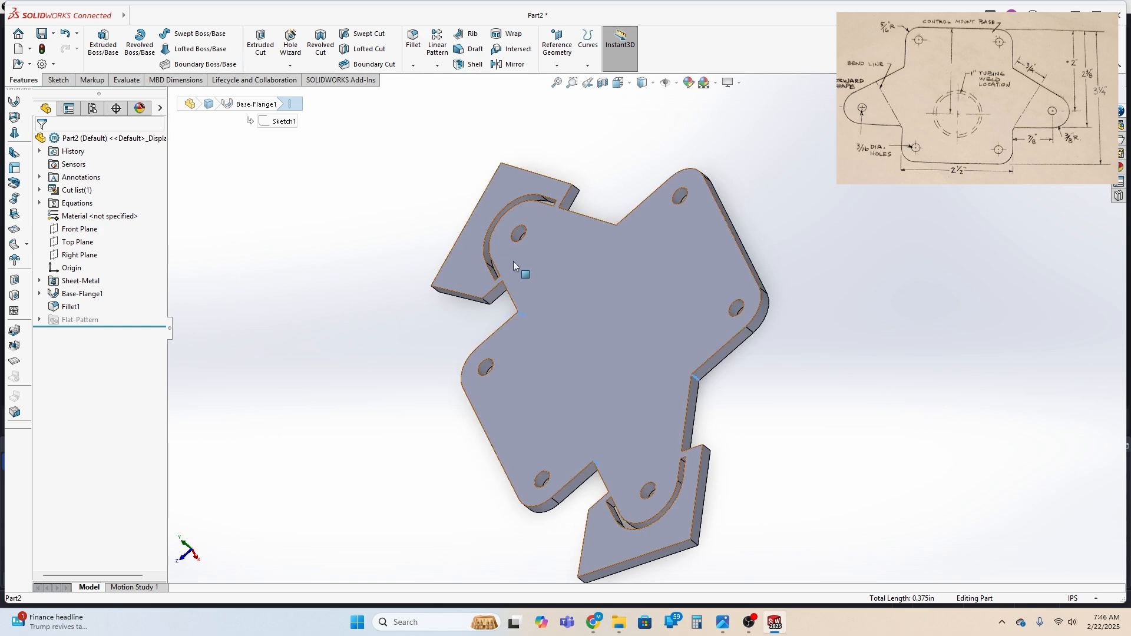
pyautogui.moveTo(513, 261); pyautogui.dragTo(594, 436, button='middle')
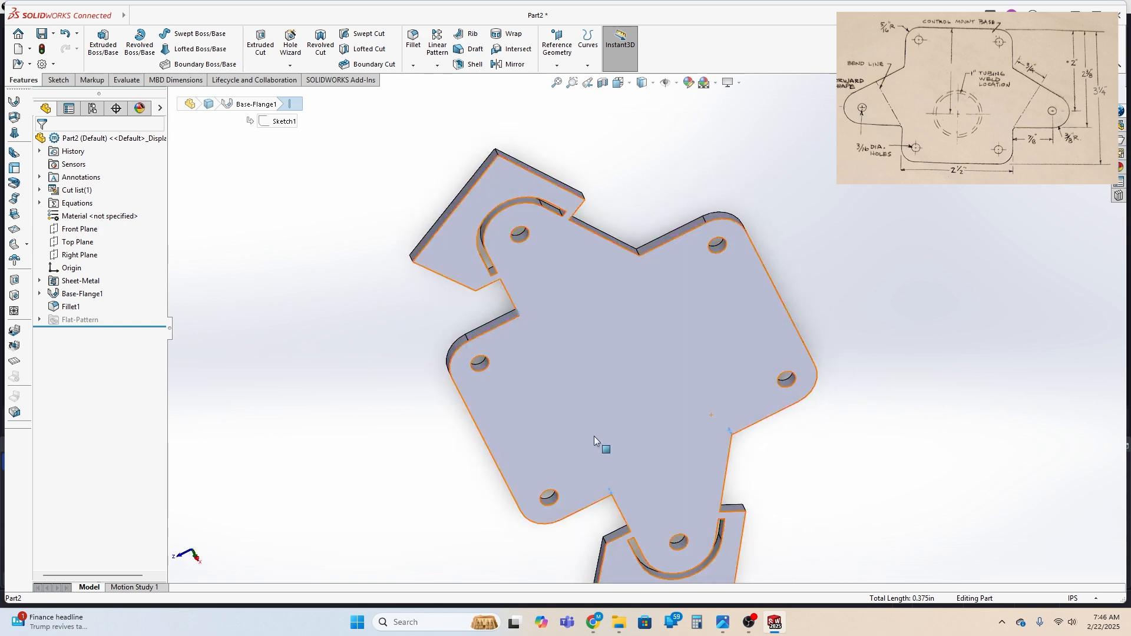
pyautogui.keyDown('ctrl'); pyautogui.click(640, 252); pyautogui.keyUp('ctrl')
pyautogui.moveTo(571, 371); pyautogui.dragTo(533, 283, button='middle')
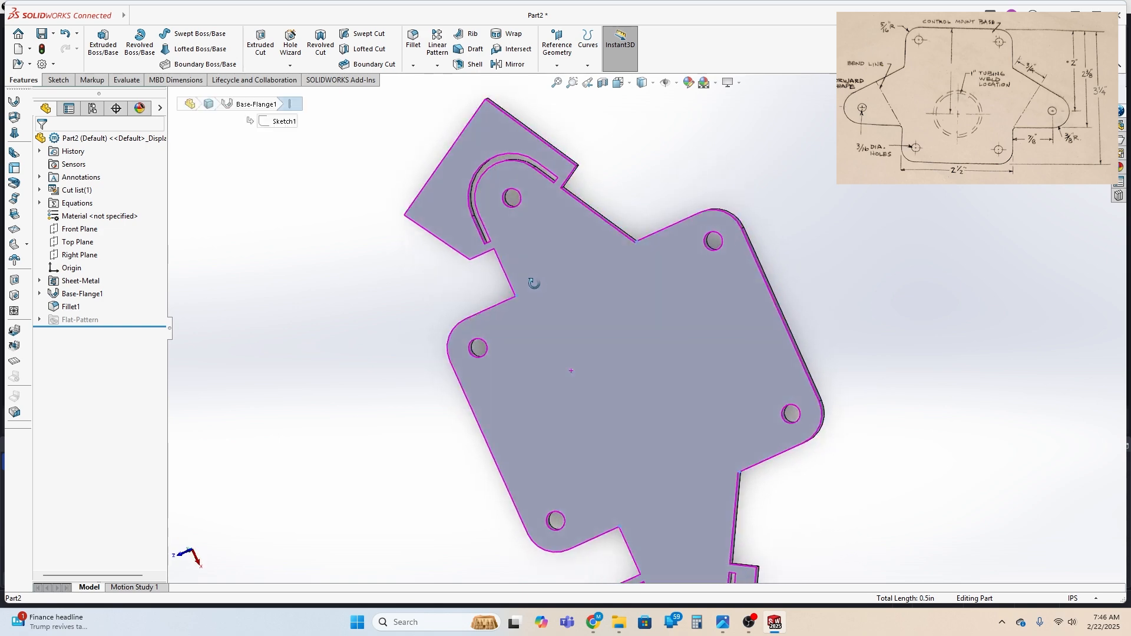
pyautogui.click(414, 40)
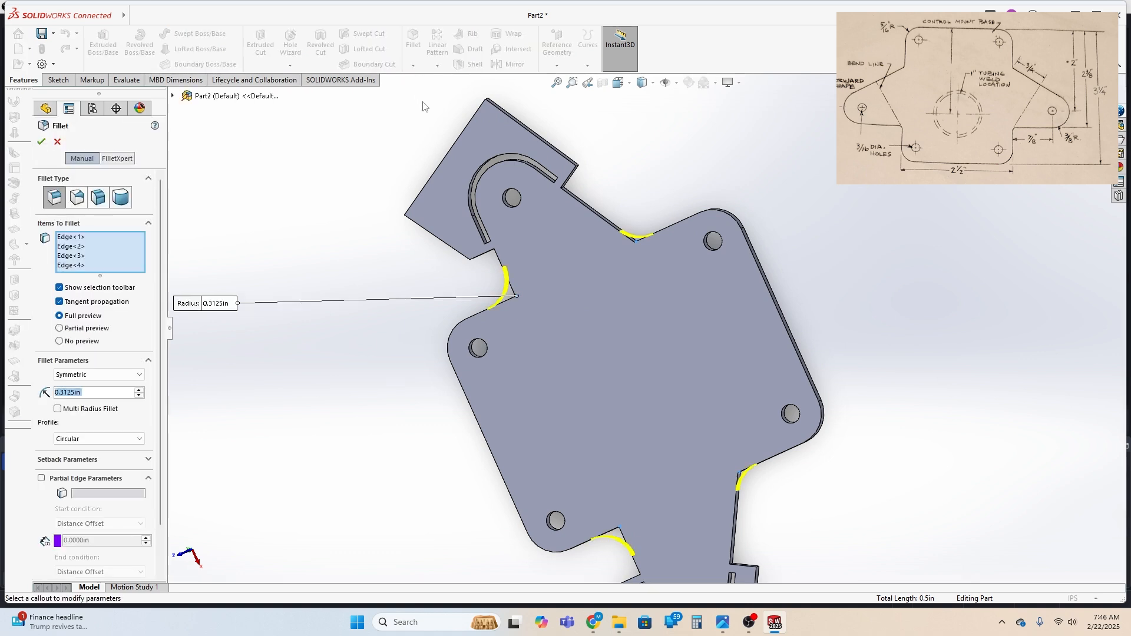
pyautogui.write('.125')
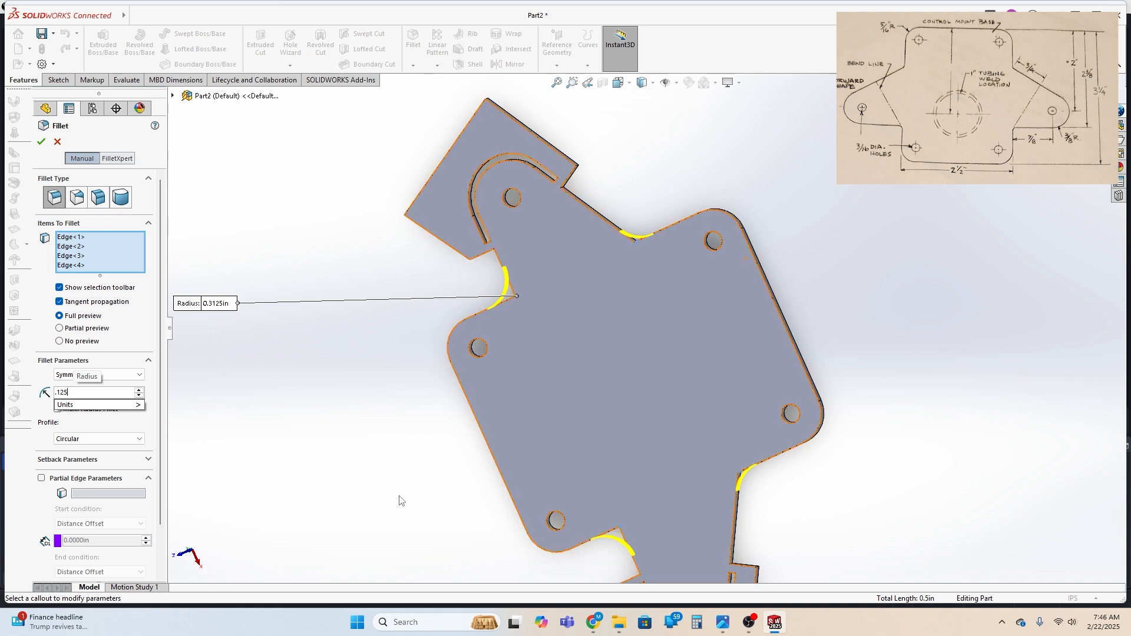
pyautogui.press('Return')
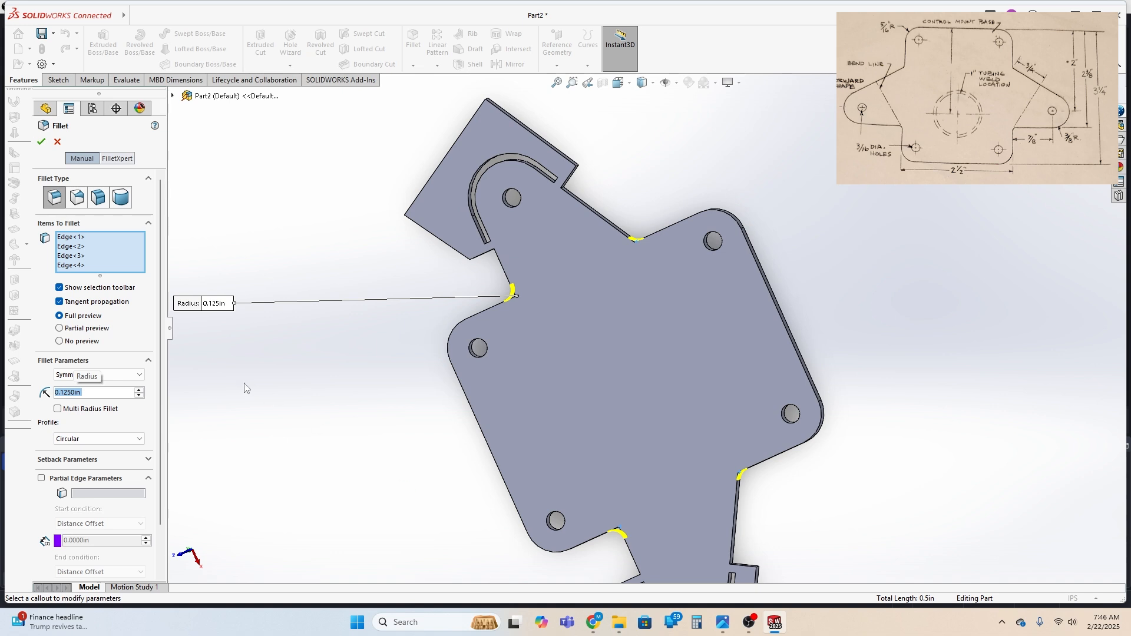
pyautogui.click(40, 142)
# Start a sketch on the plate's top face and draw the left ear's bend line about 1.1 in long, perpendicular to the ear's upper edge
pyautogui.moveTo(430, 505); pyautogui.dragTo(479, 478, button='middle')
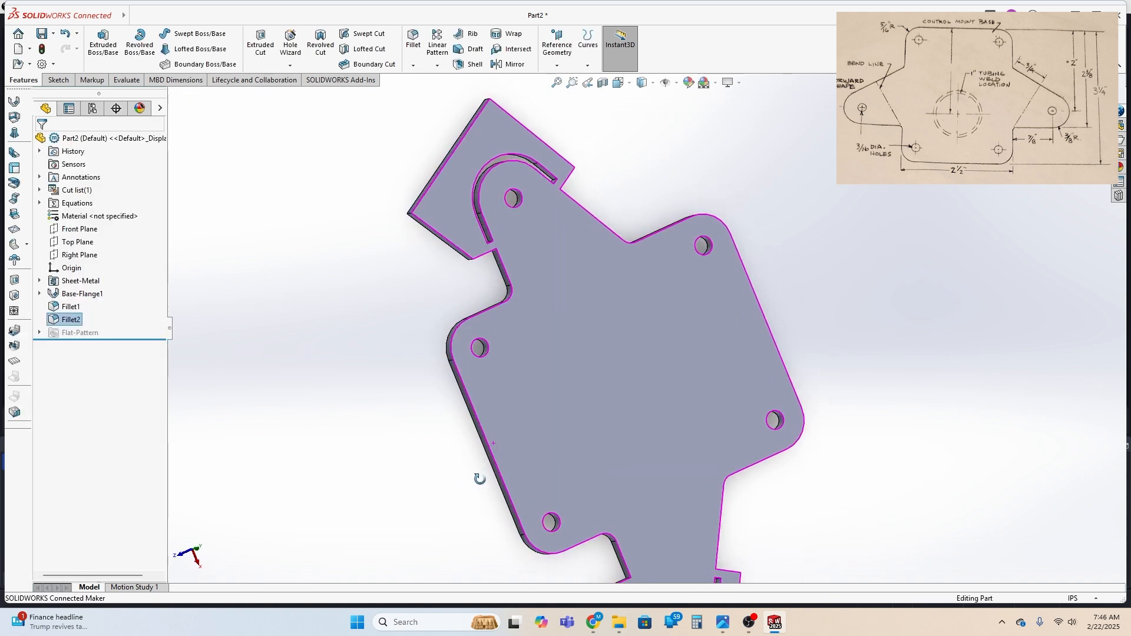
pyautogui.moveTo(870, 490); pyautogui.dragTo(840, 487, button='middle')
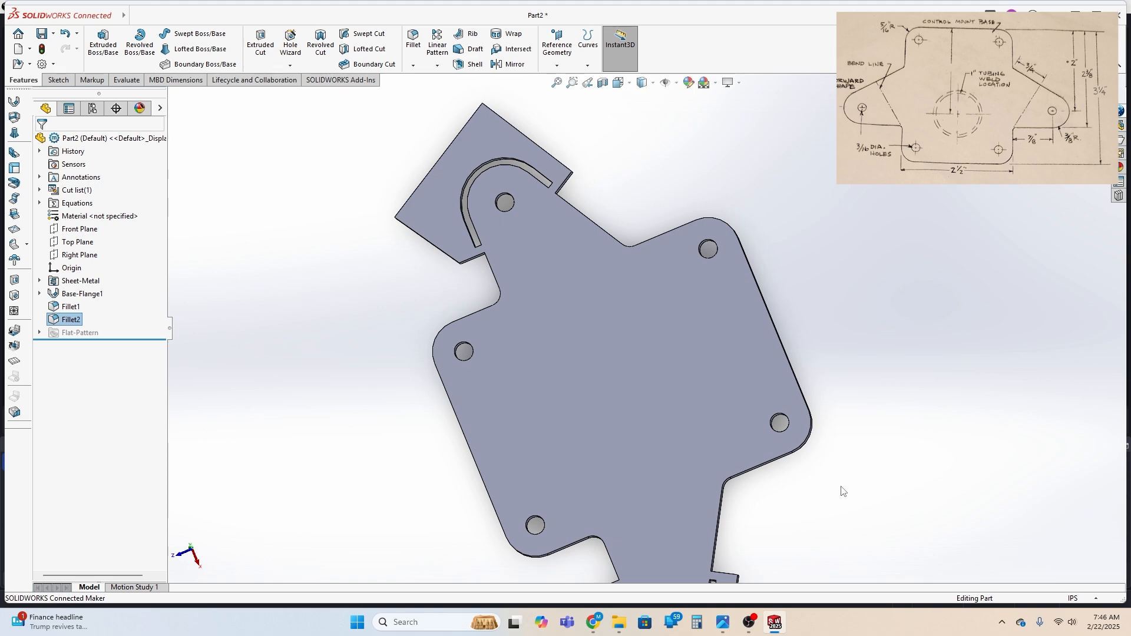
pyautogui.click(618, 82)
pyautogui.click(635, 115)
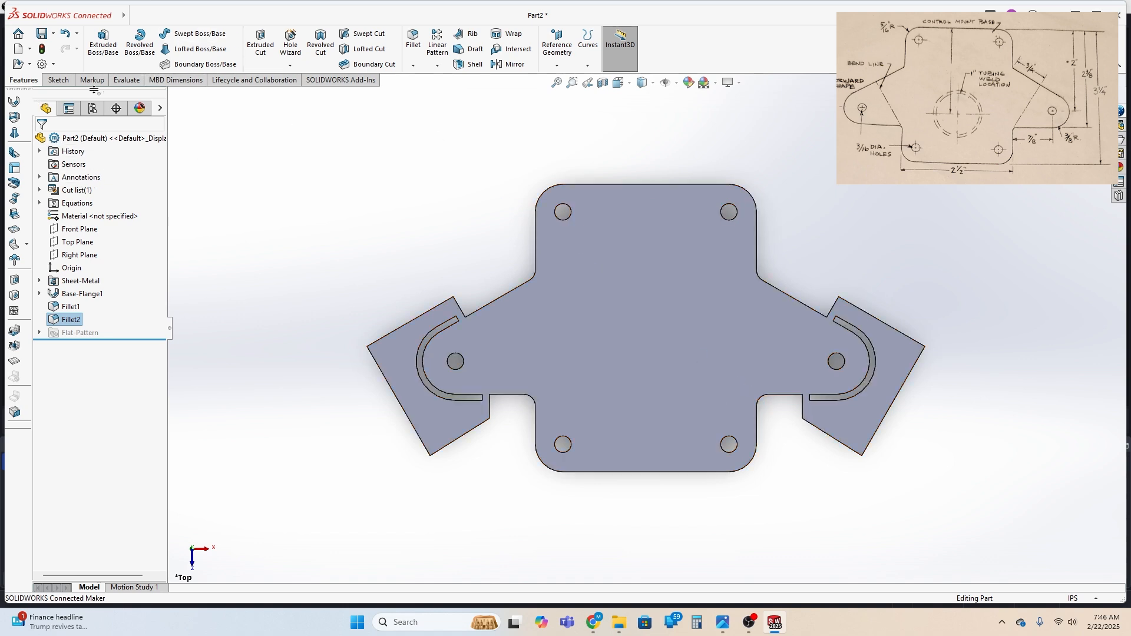
pyautogui.click(59, 80)
pyautogui.click(658, 328)
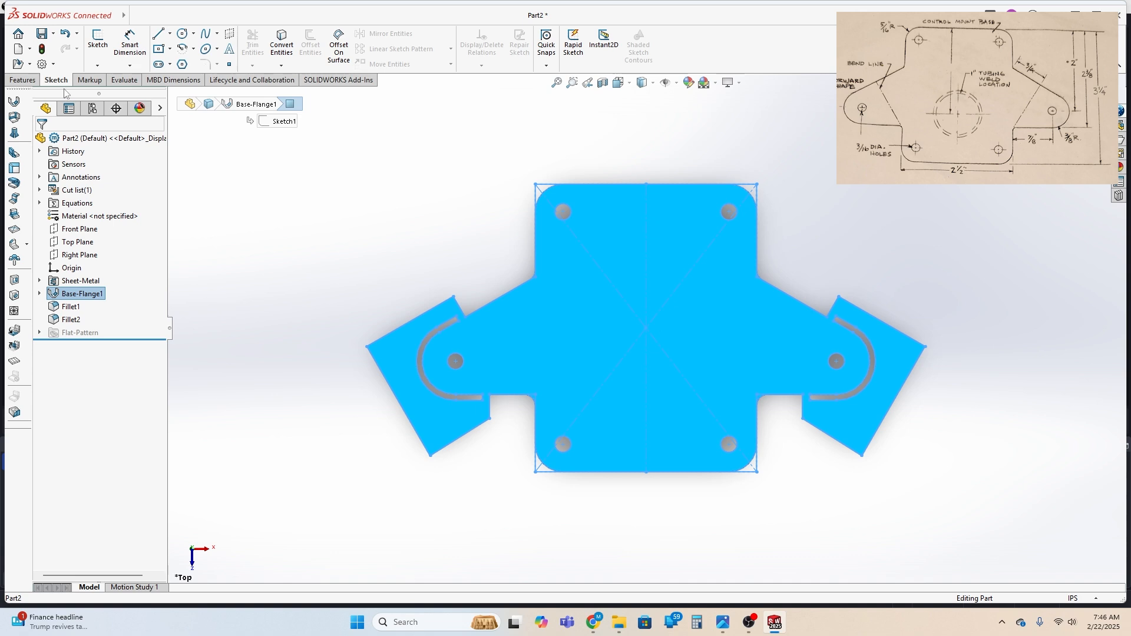
pyautogui.click(158, 34)
pyautogui.press('Escape')
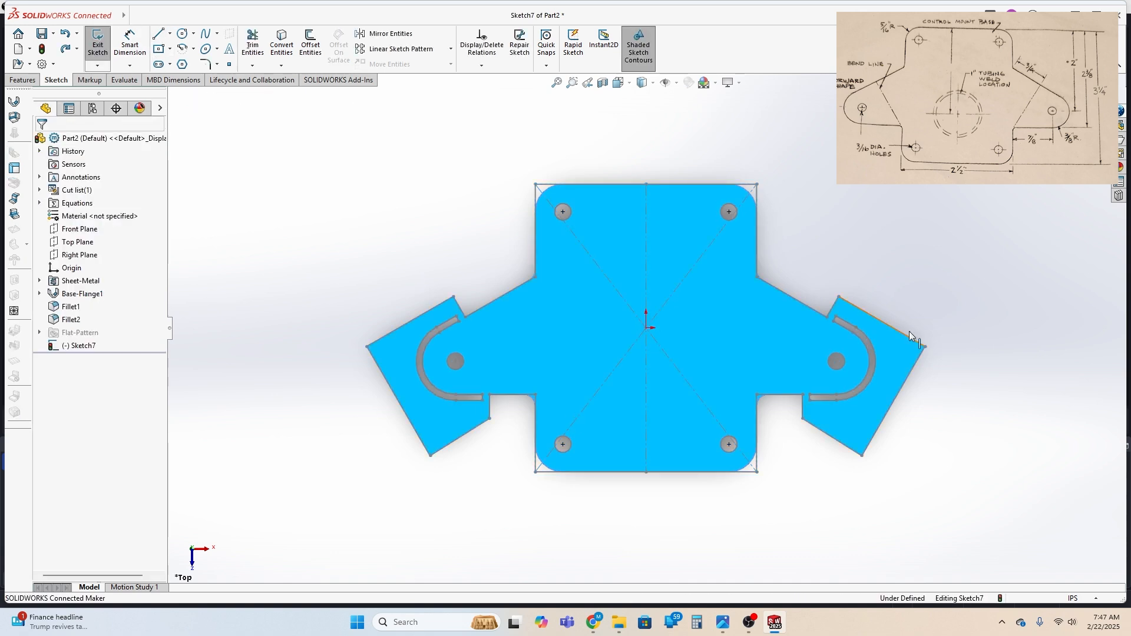
pyautogui.click(158, 34)
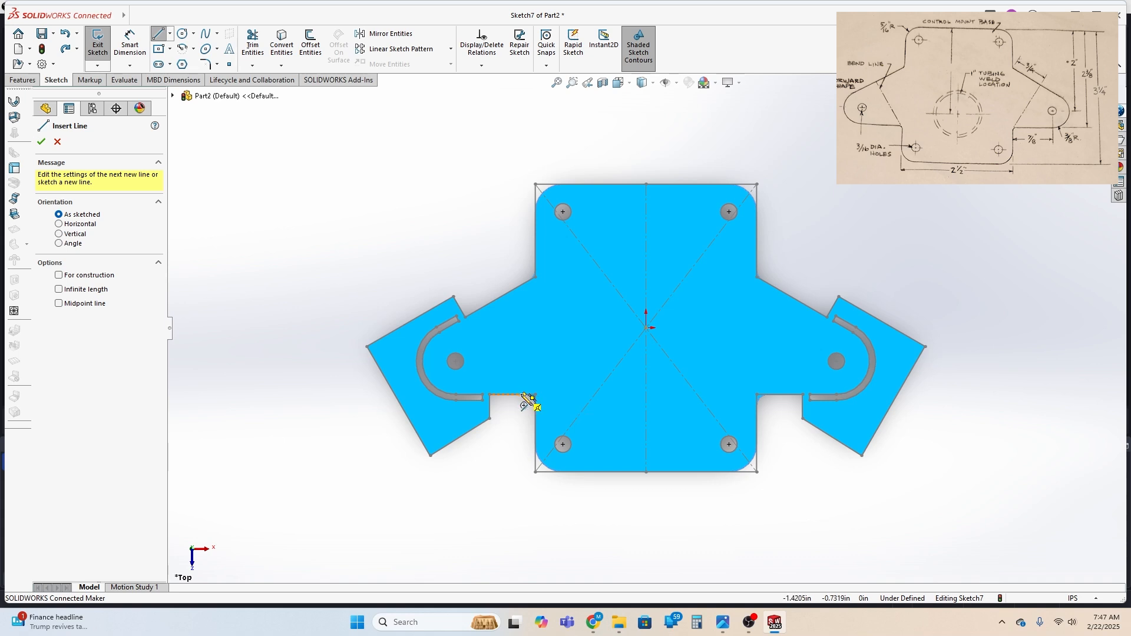
pyautogui.click(524, 395)
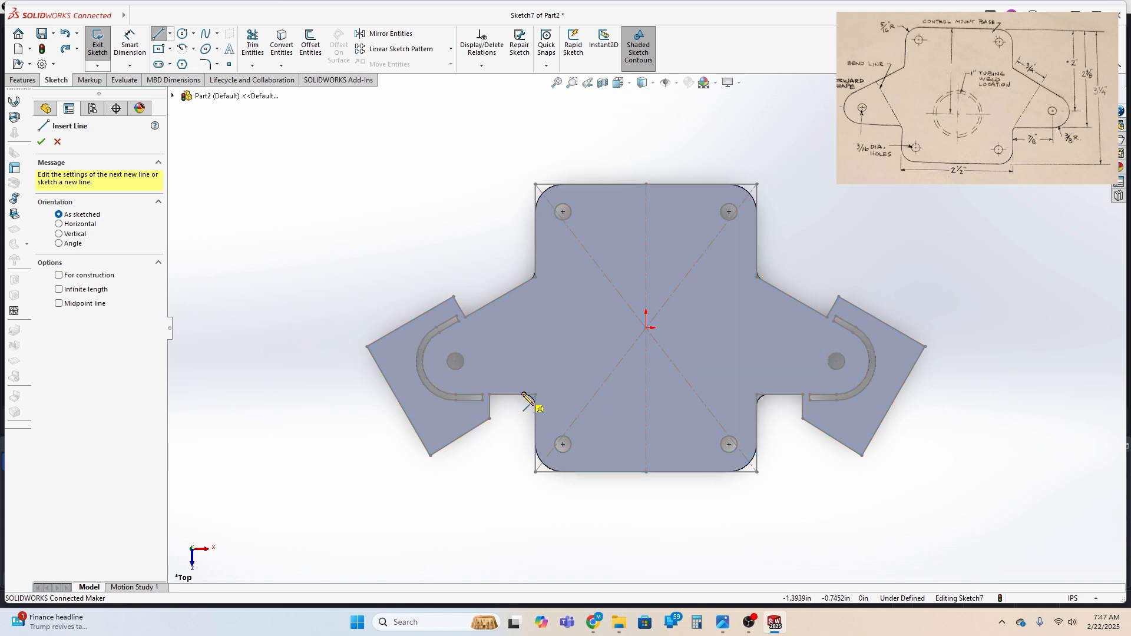
pyautogui.click(477, 312)
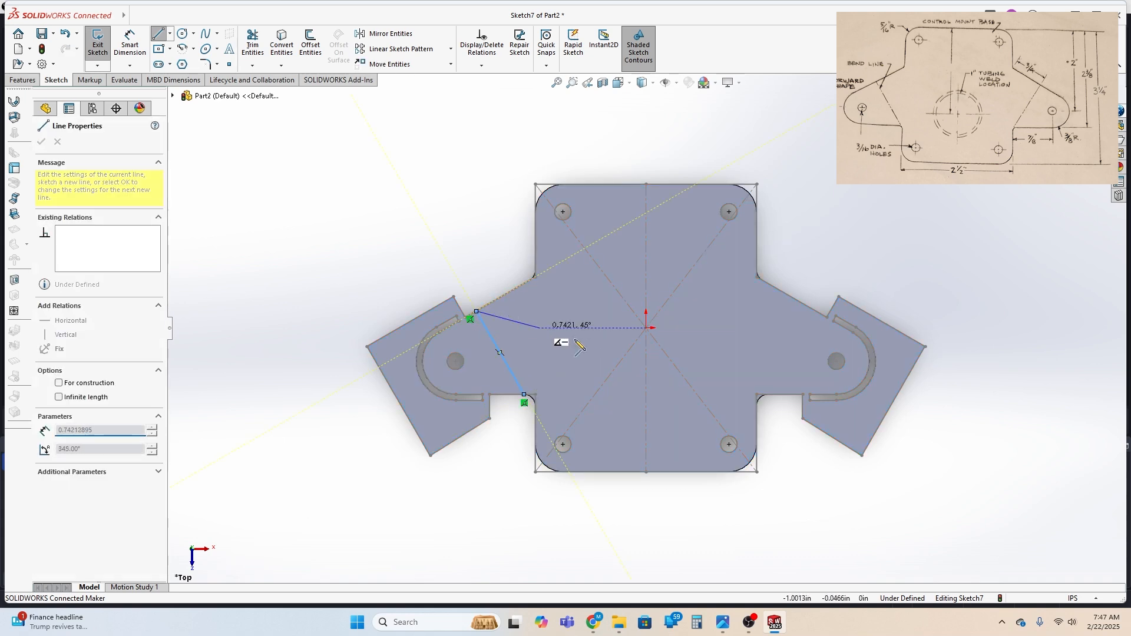
pyautogui.press('Escape')
pyautogui.press('Escape')
# Draw the matching right ear bend line about 1.09 in long at 60°, perpendicular to the ear's upper edge
pyautogui.click(158, 34)
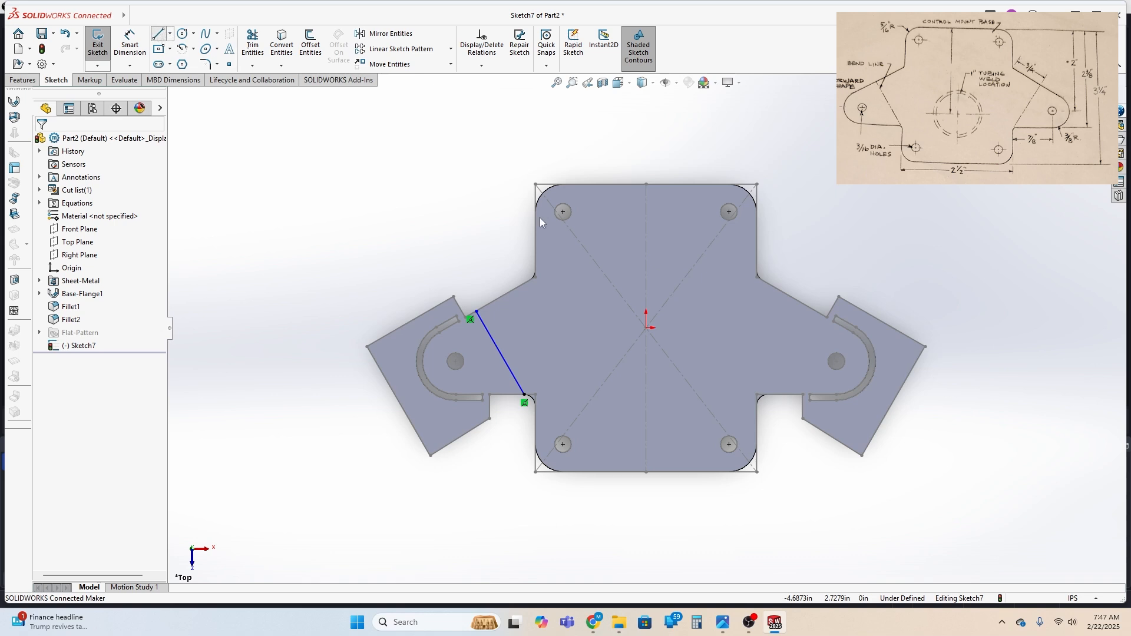
pyautogui.click(767, 394)
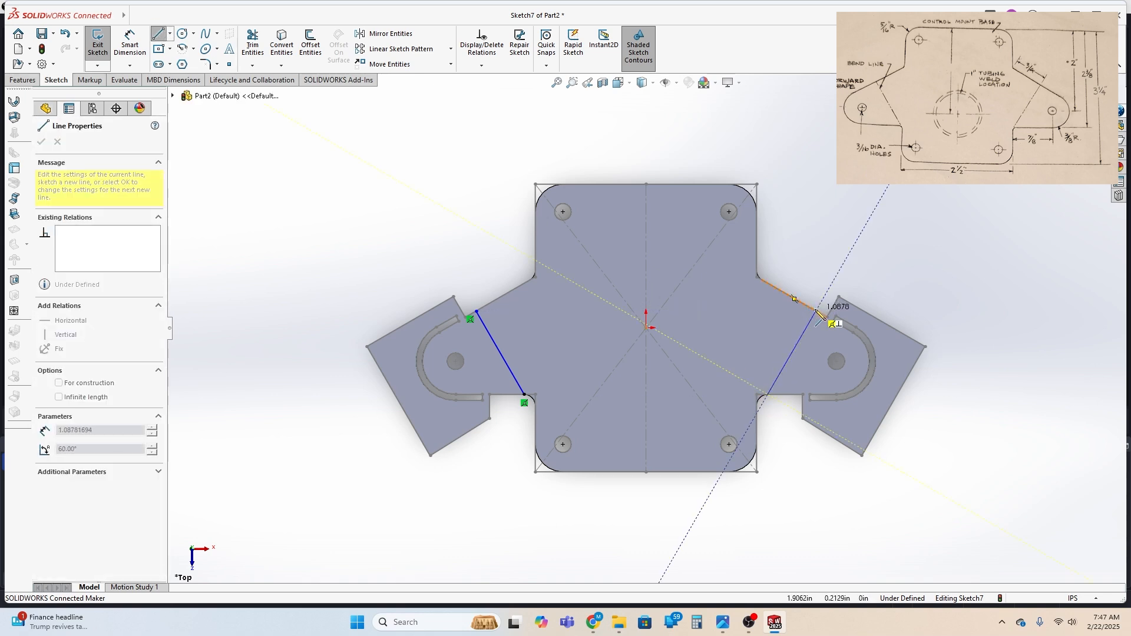
pyautogui.click(817, 312)
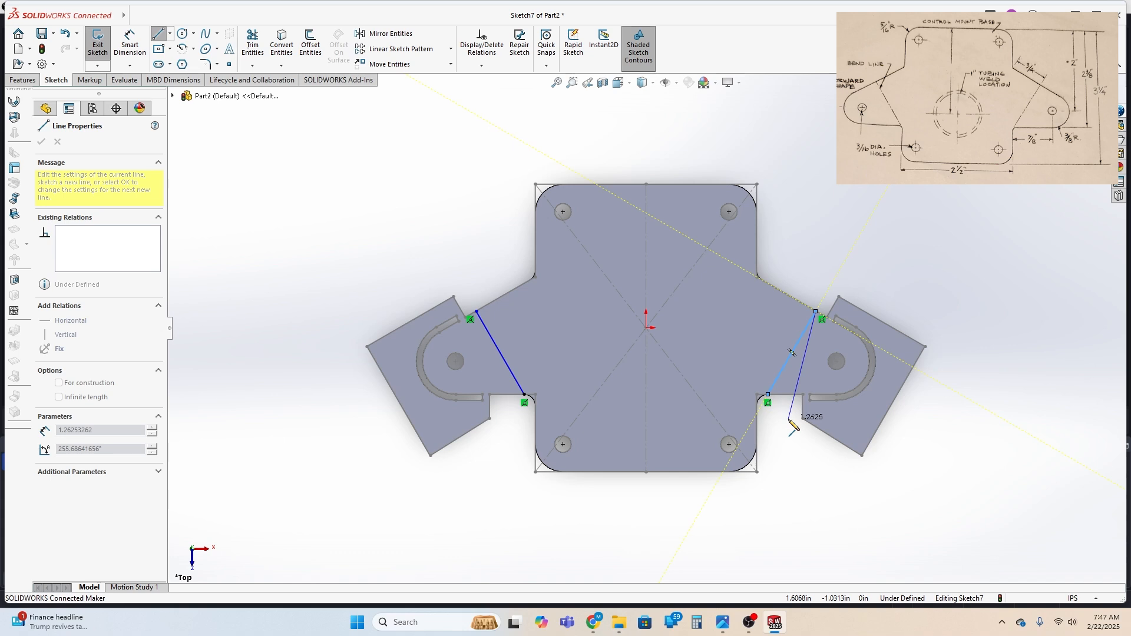
pyautogui.press('Escape')
pyautogui.press('Escape')
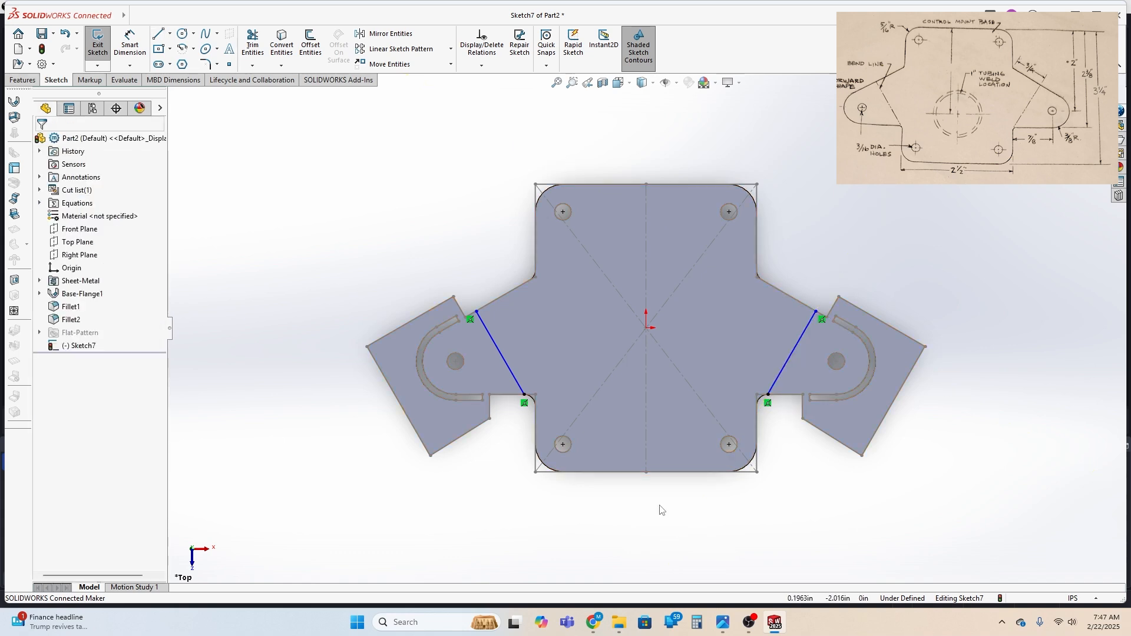
# Create a 90° Sketched Bend along both bend lines with the main face fixed, Material Outside position and a custom 0.029 in radius
pyautogui.click(15, 214)
pyautogui.click(709, 324)
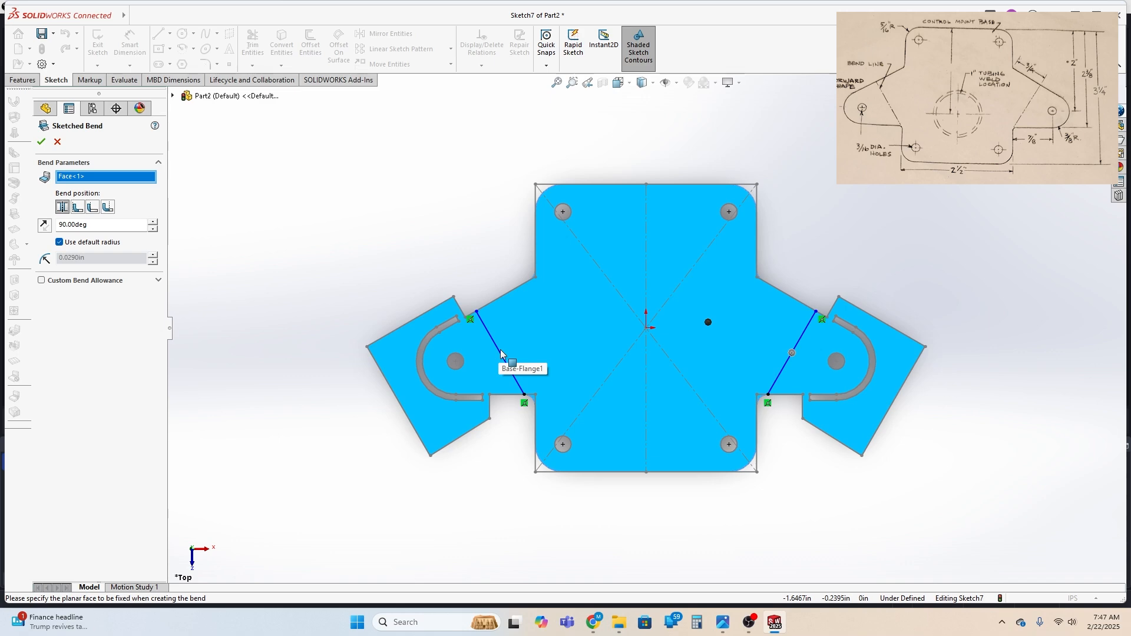
pyautogui.click(94, 208)
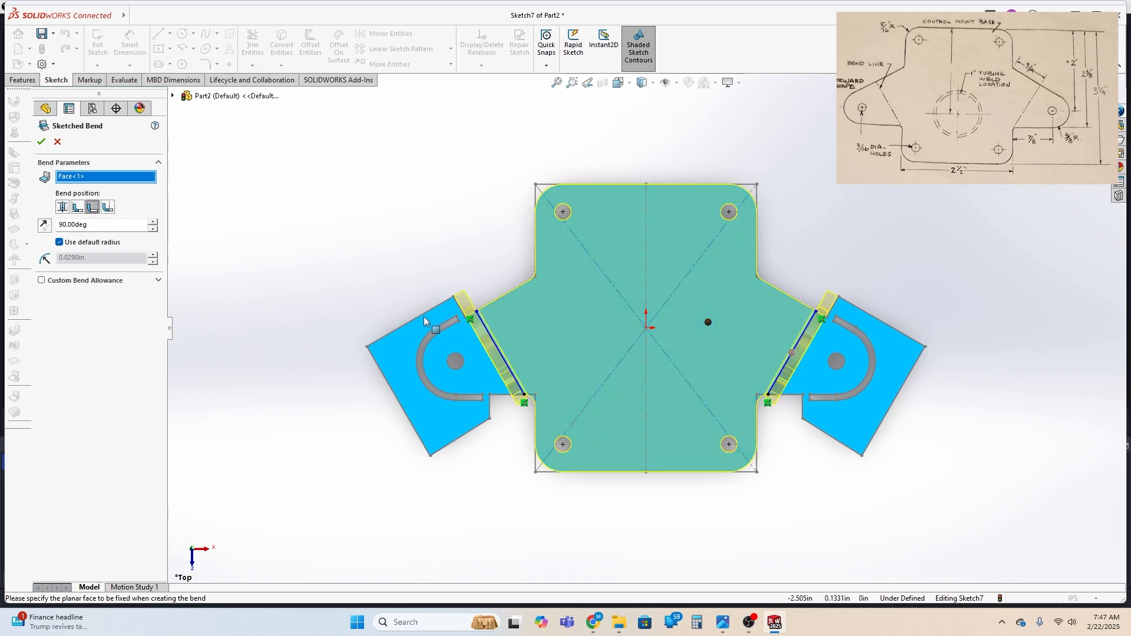
pyautogui.moveTo(528, 534); pyautogui.dragTo(524, 459, button='middle')
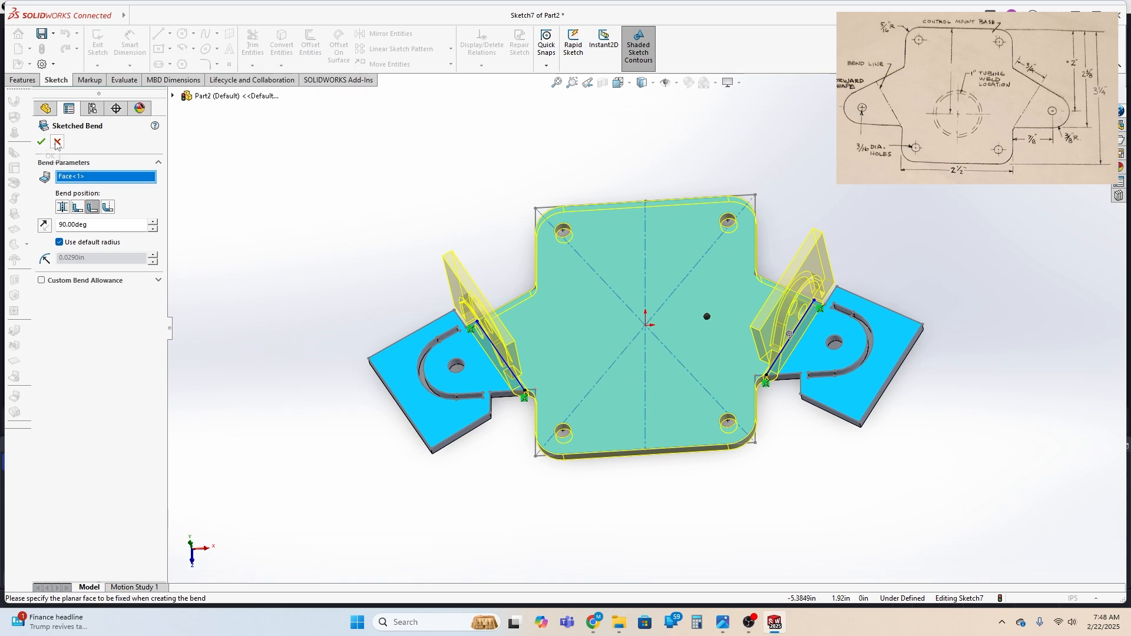
pyautogui.click(60, 243)
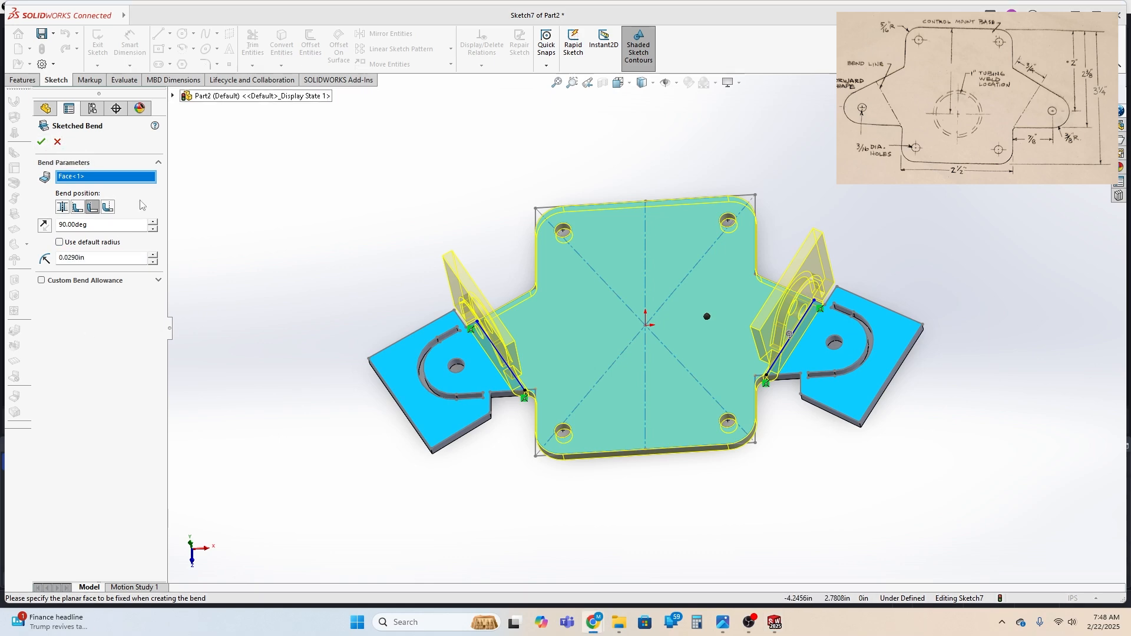
pyautogui.click(41, 142)
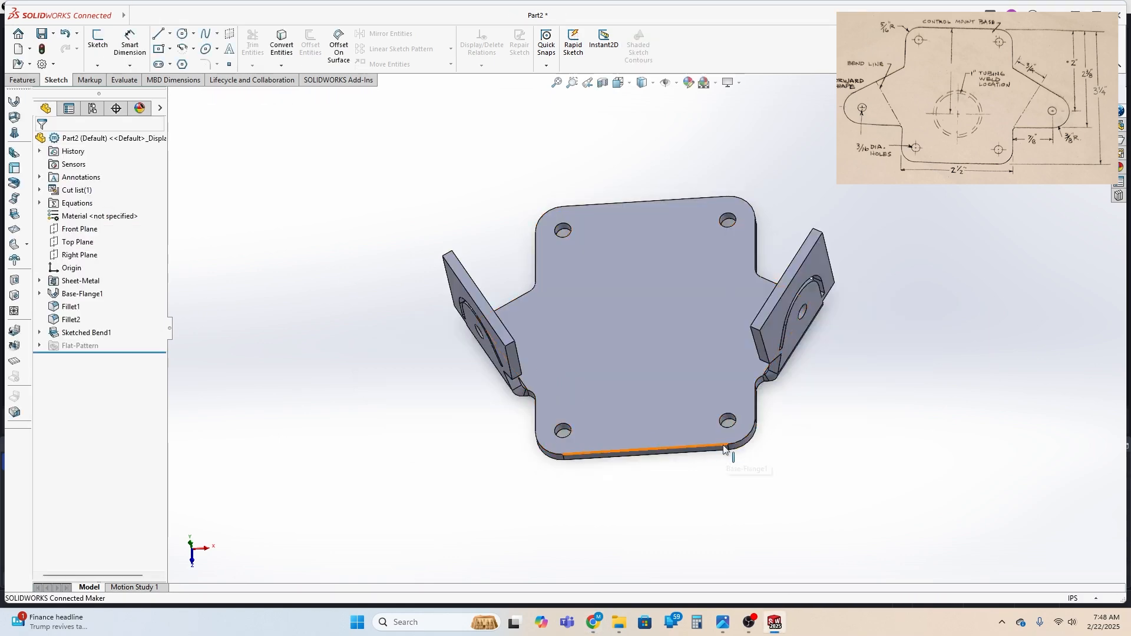
pyautogui.moveTo(548, 444)
pyautogui.mouseDown(button='middle')
pyautogui.moveTo(551, 495)
pyautogui.moveTo(604, 505)
pyautogui.moveTo(485, 449)
pyautogui.moveTo(432, 409)
pyautogui.moveTo(538, 472)
pyautogui.moveTo(492, 478)
pyautogui.mouseUp(button='middle')
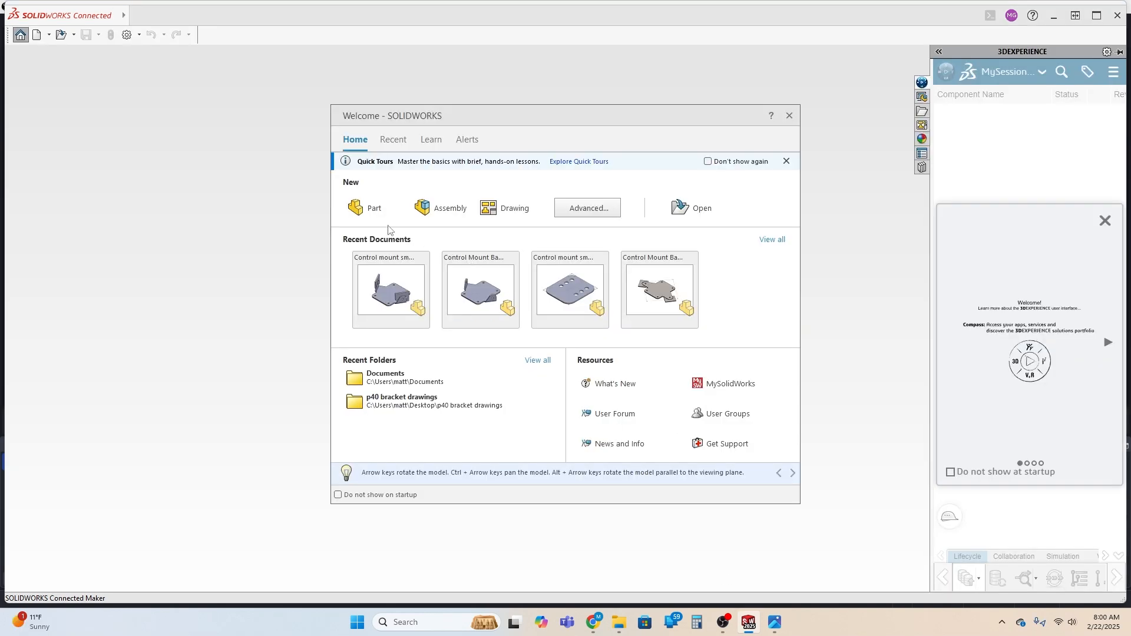
pyautogui.click(370, 206)
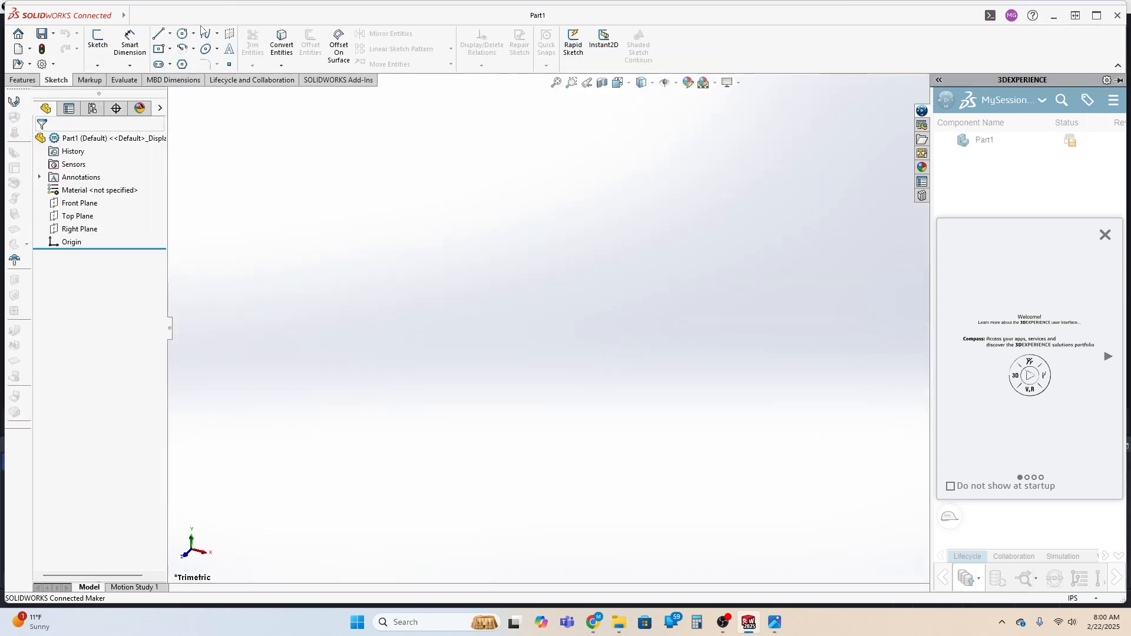
# In the new part, sketch a center rectangle about 2 in wide on the Top Plane, centered on the origin
pyautogui.click(98, 40)
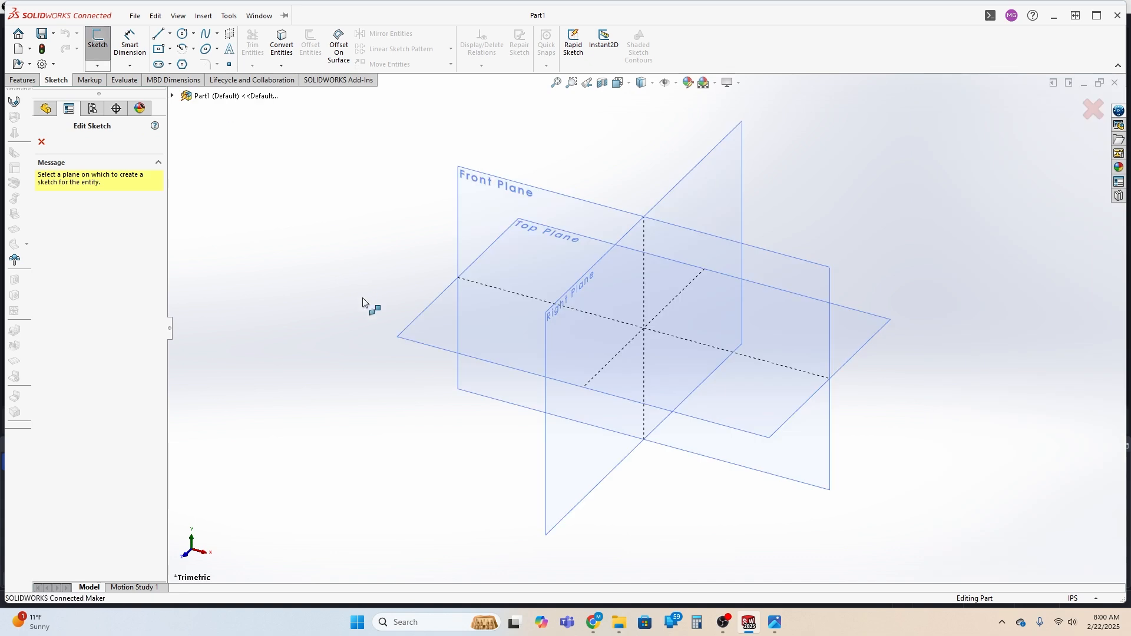
pyautogui.click(440, 318)
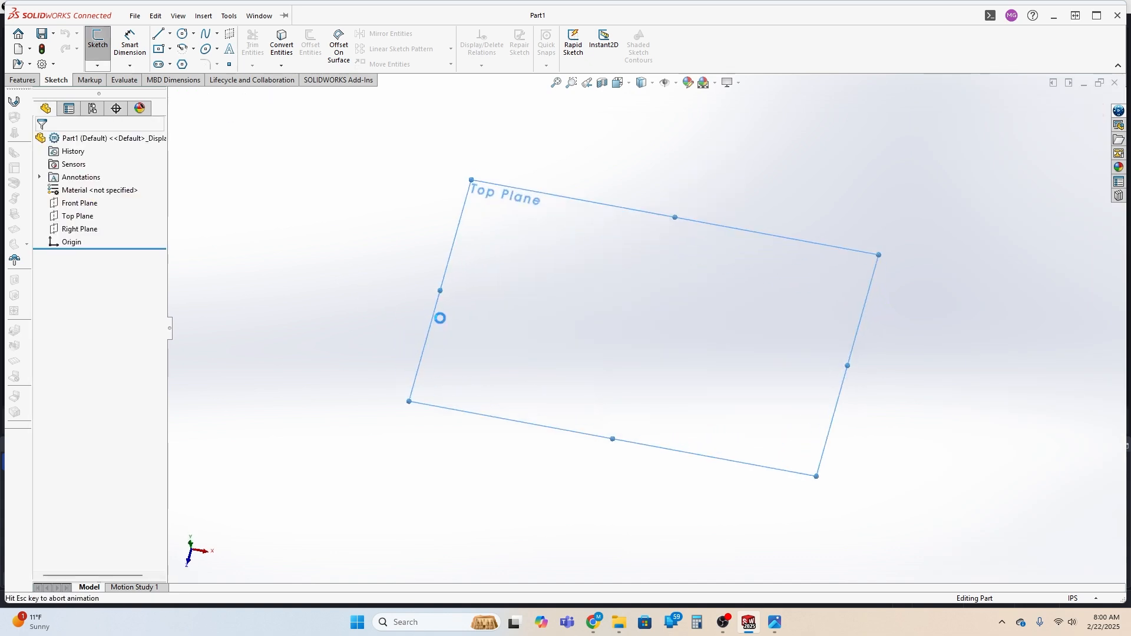
pyautogui.click(159, 50)
pyautogui.click(647, 327)
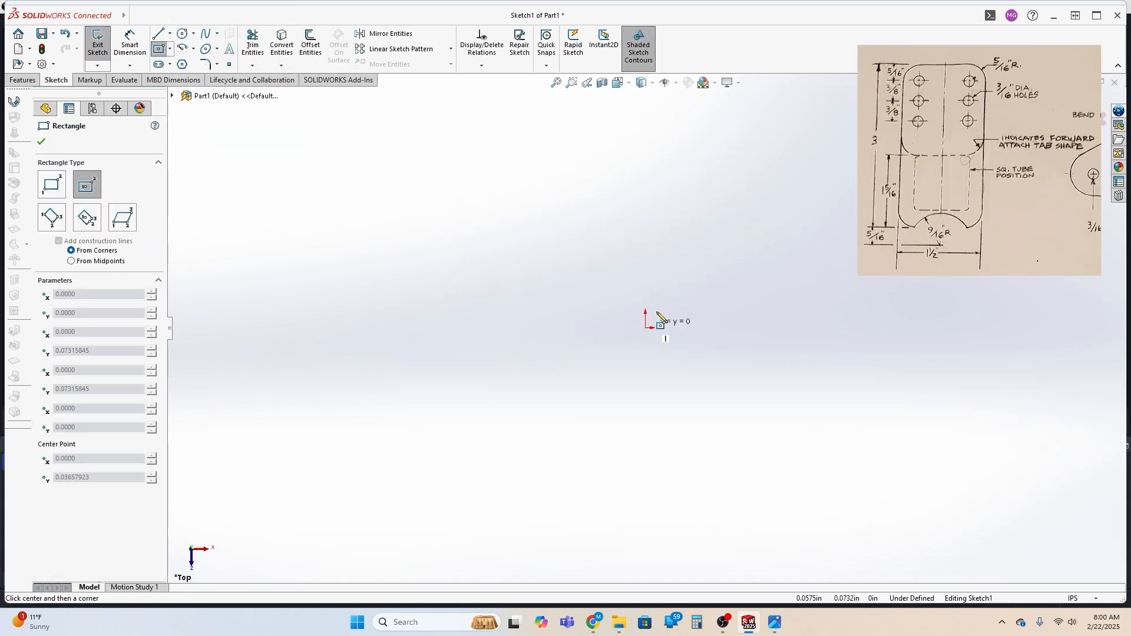
pyautogui.click(702, 233)
# Dimension the rectangle's top edge and set its width to 1.5 in
pyautogui.click(128, 43)
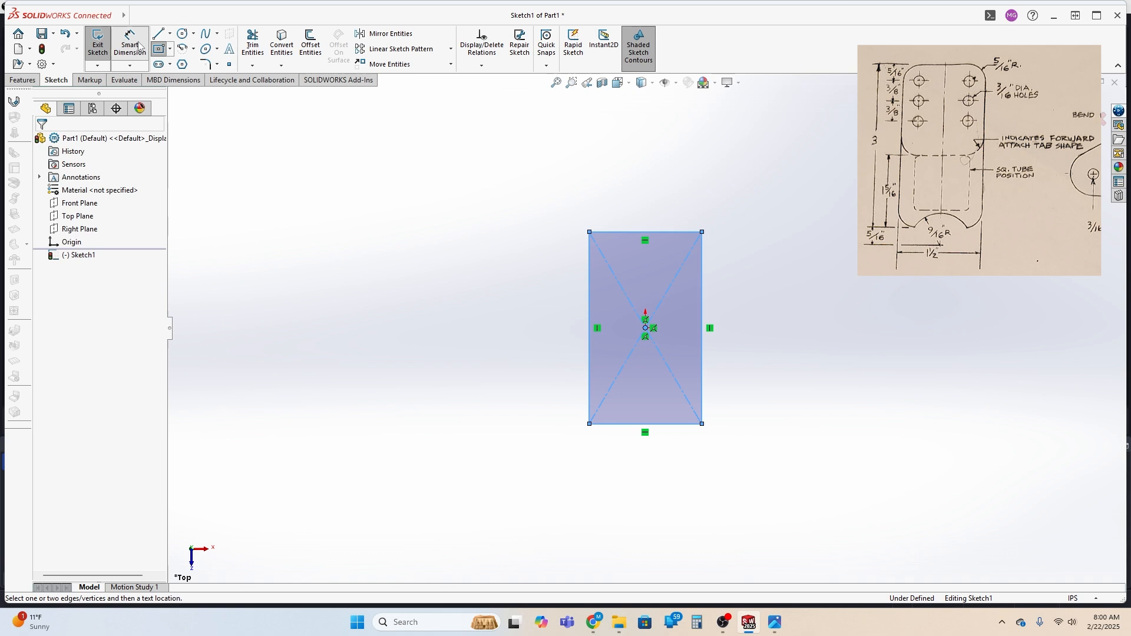
pyautogui.click(656, 236)
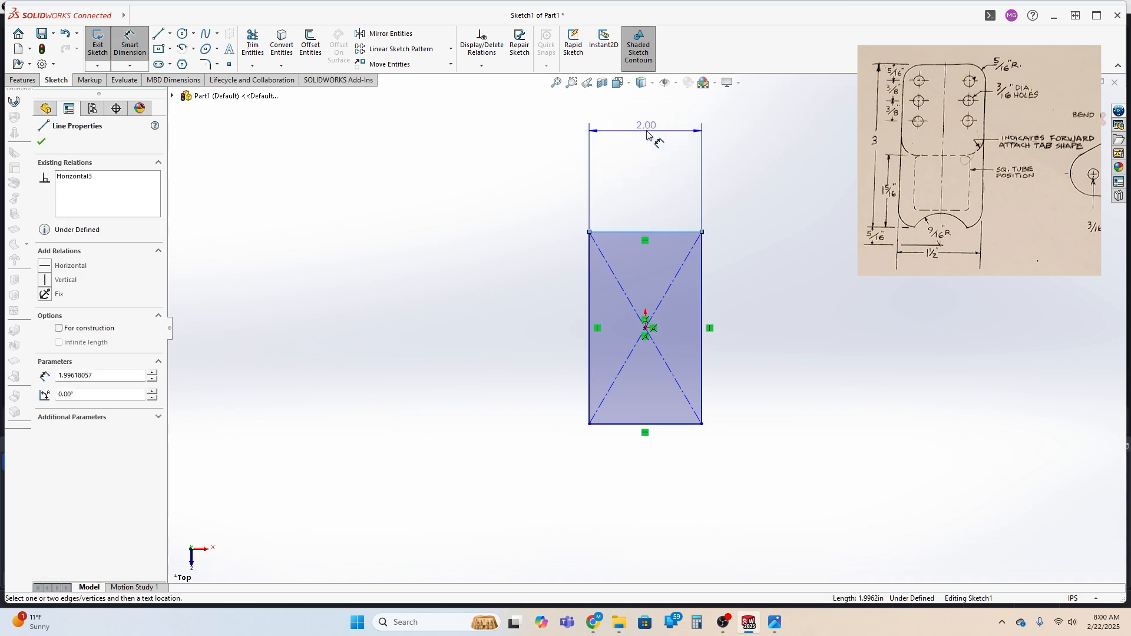
pyautogui.click(648, 133)
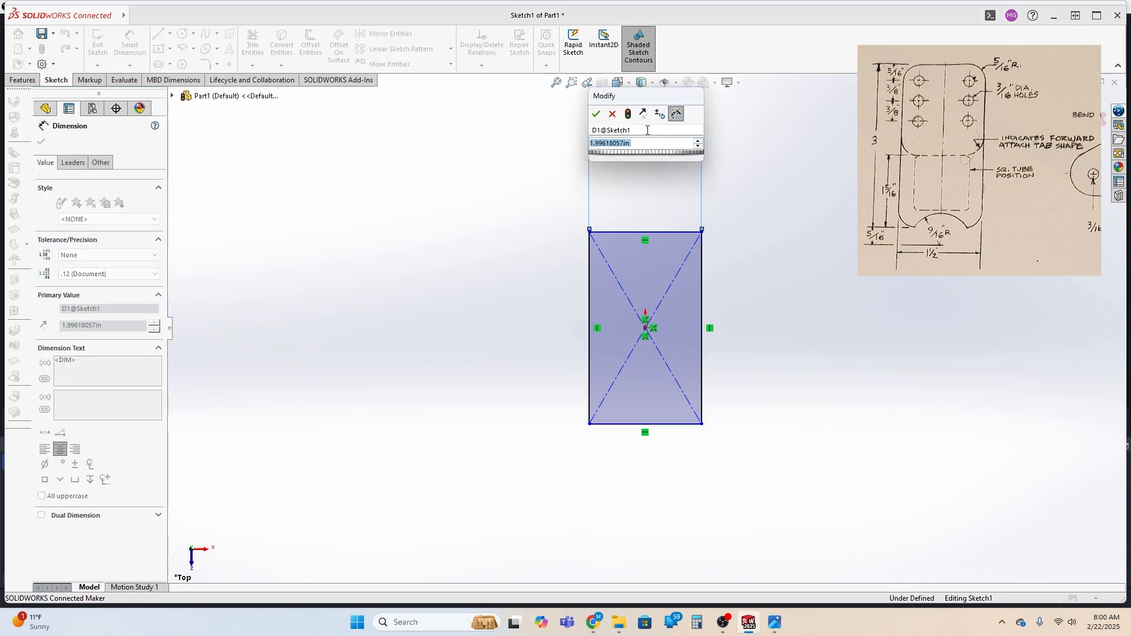
pyautogui.write('1.5')
pyautogui.press('Return')
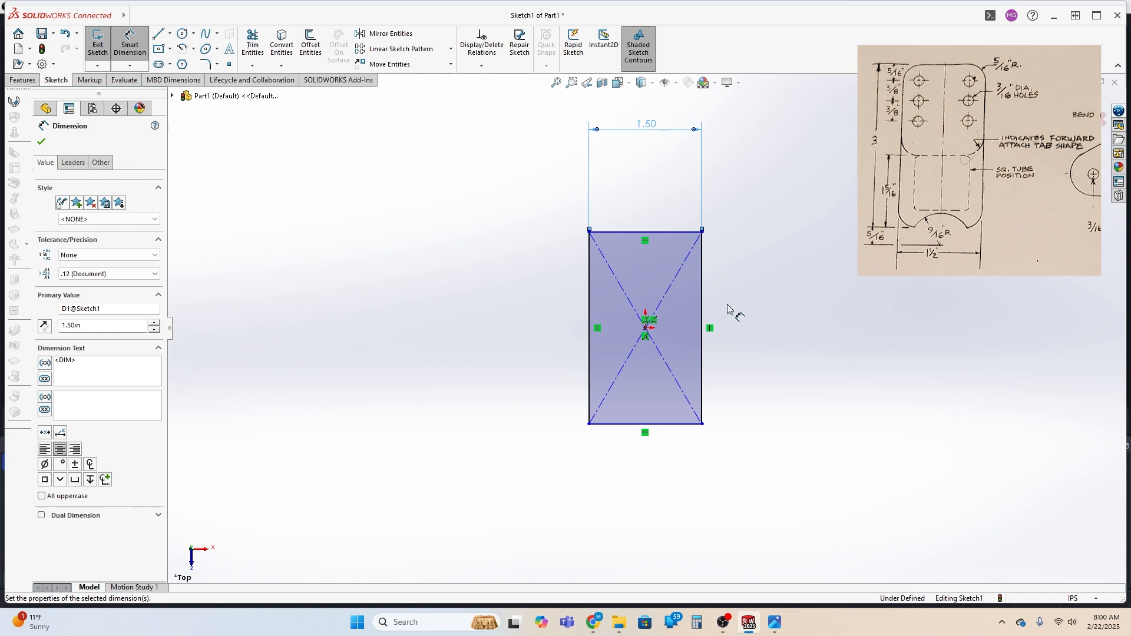
# Dimension the rectangle's right edge and set its height to 3 in
pyautogui.click(703, 330)
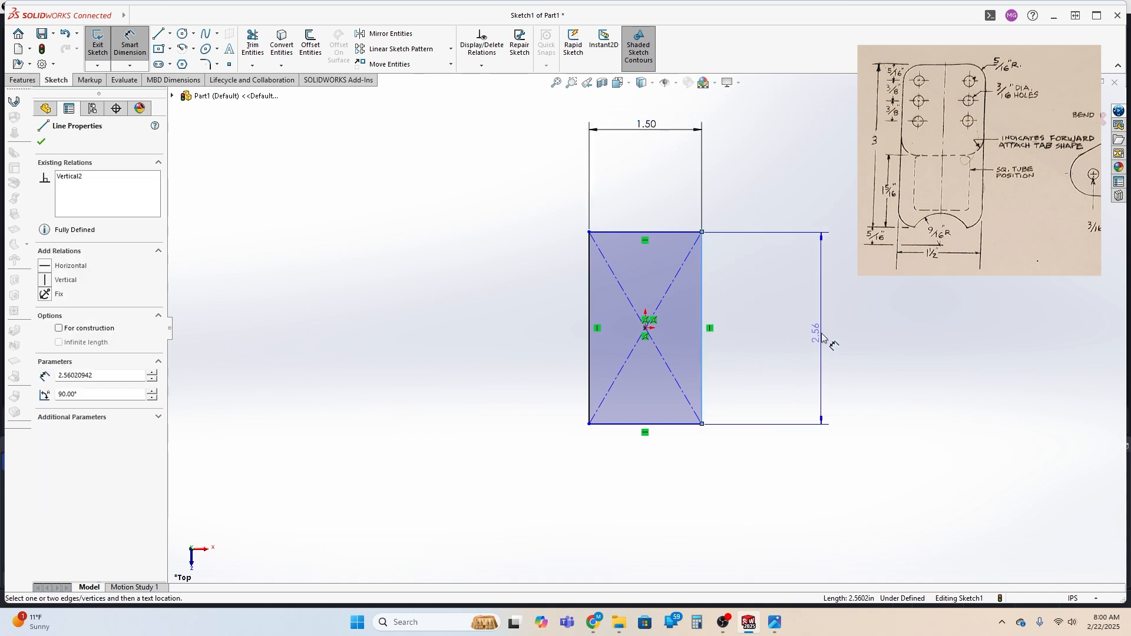
pyautogui.click(839, 330)
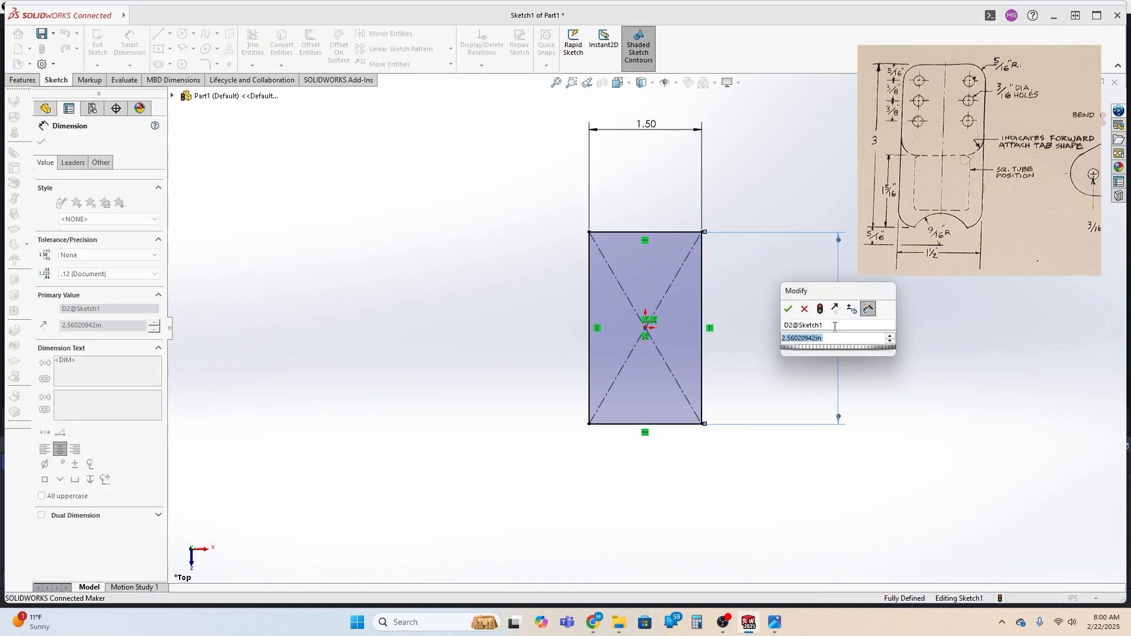
pyautogui.write('3')
pyautogui.press('Return')
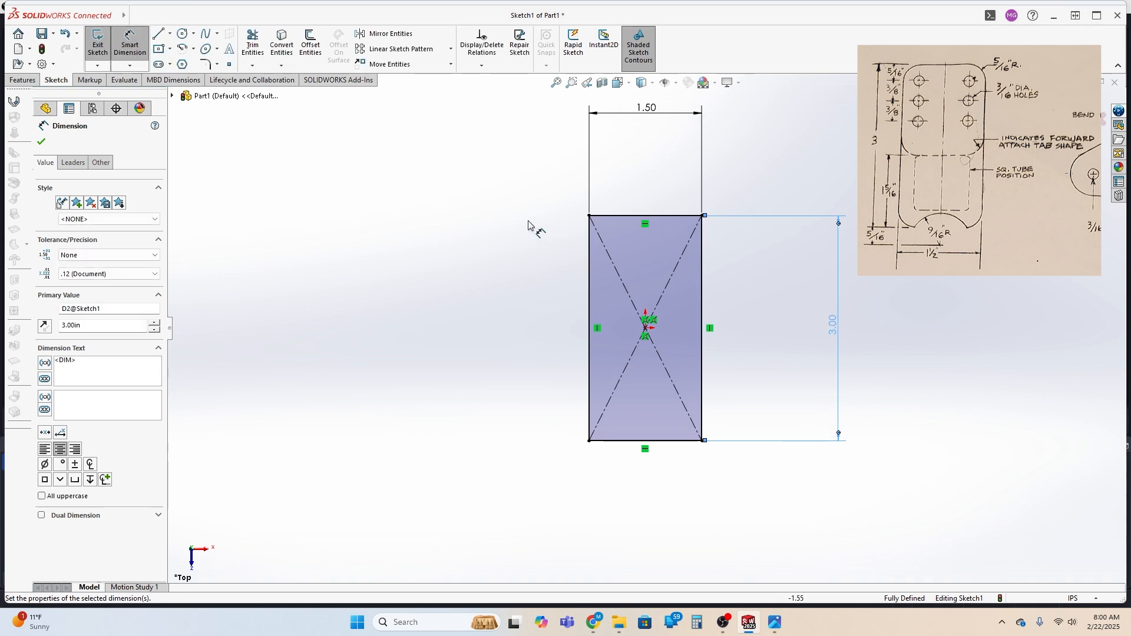
# Sketch three circles about 0.16, 0.20 and 0.25 in in diameter, stacked vertically inside the rectangle's upper-left corner
pyautogui.click(184, 35)
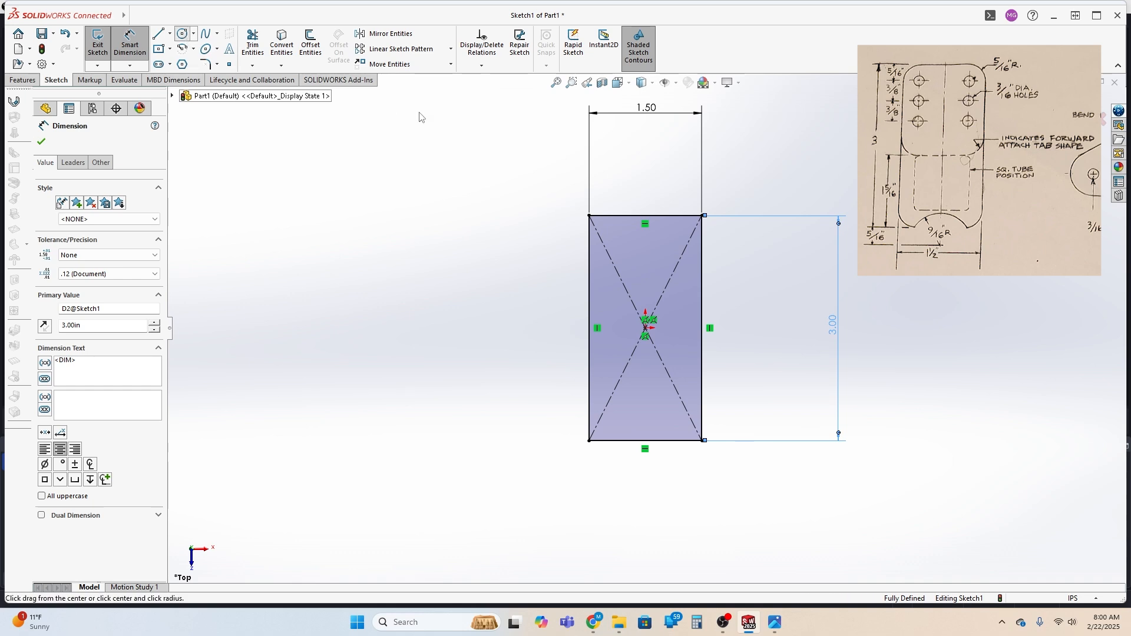
pyautogui.click(606, 231)
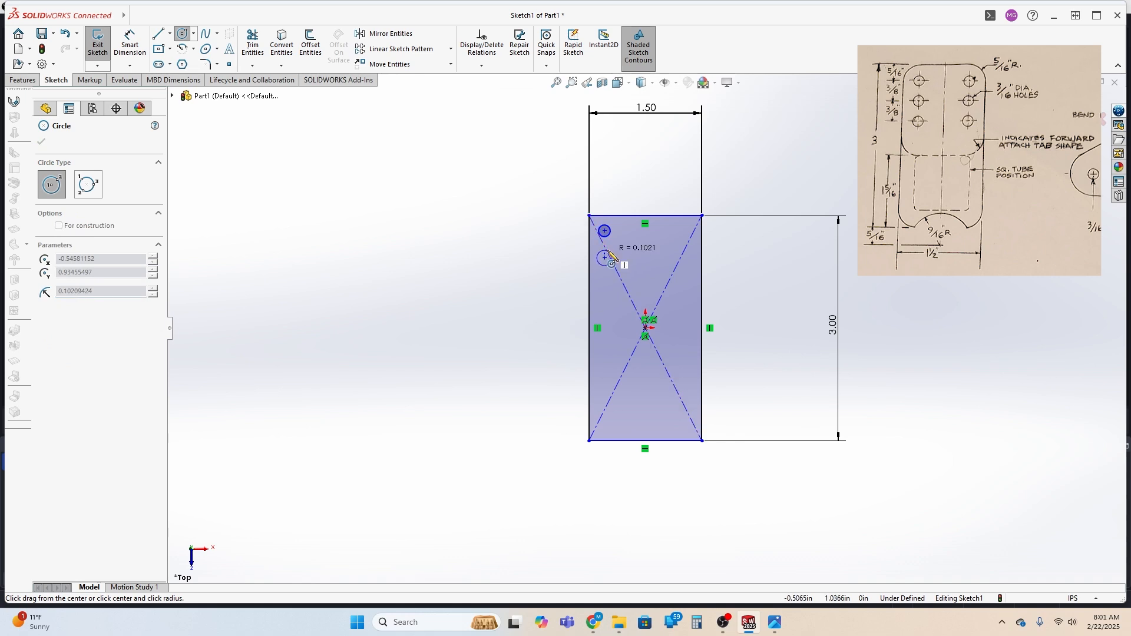
pyautogui.click(606, 258)
pyautogui.click(605, 281)
pyautogui.click(610, 274)
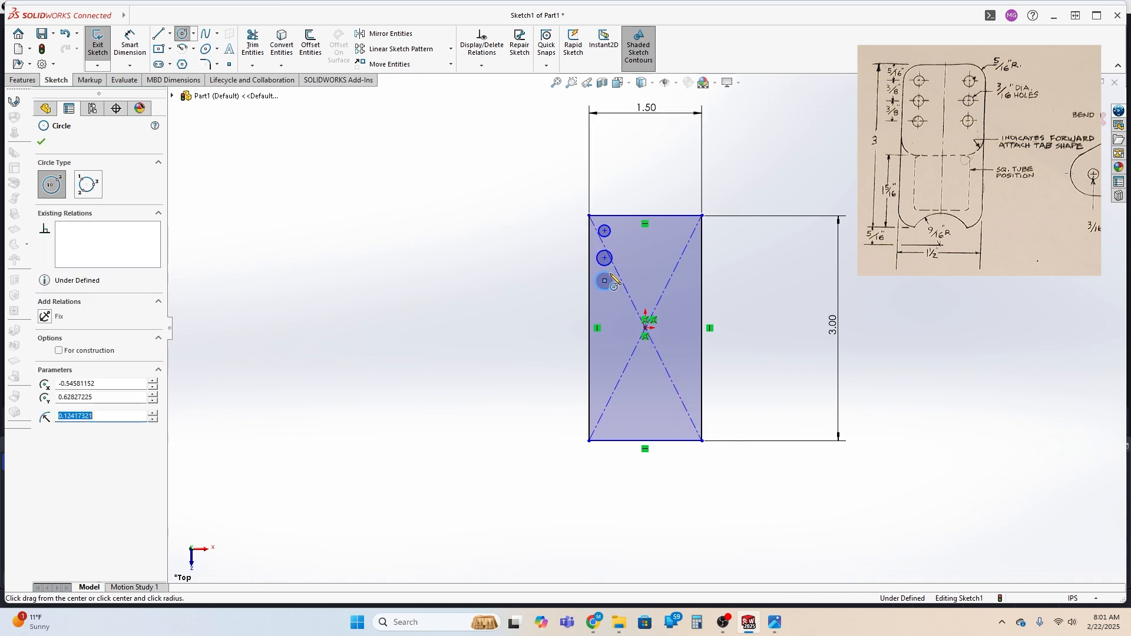
# Dimension the topmost circle and set its diameter to 0.1875 in
pyautogui.click(128, 39)
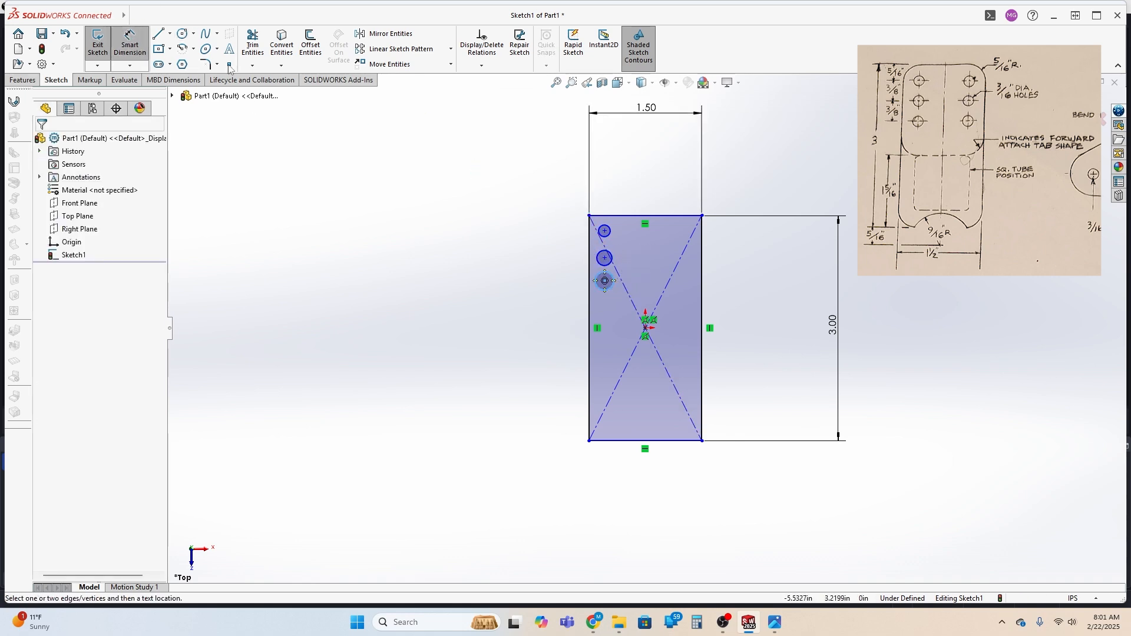
pyautogui.click(608, 231)
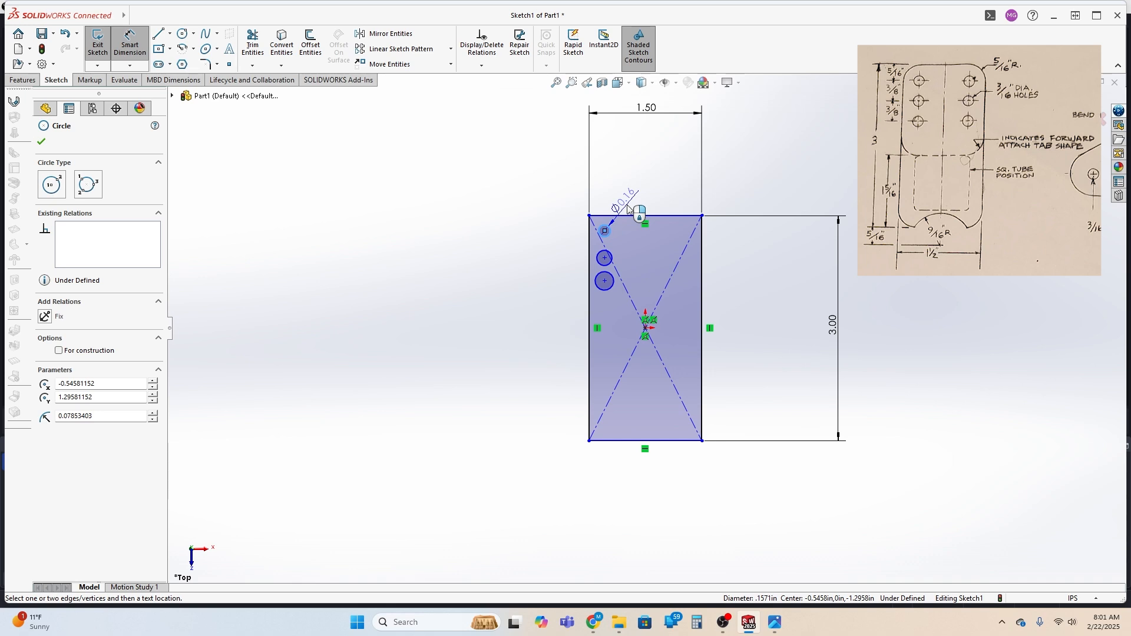
pyautogui.click(626, 212)
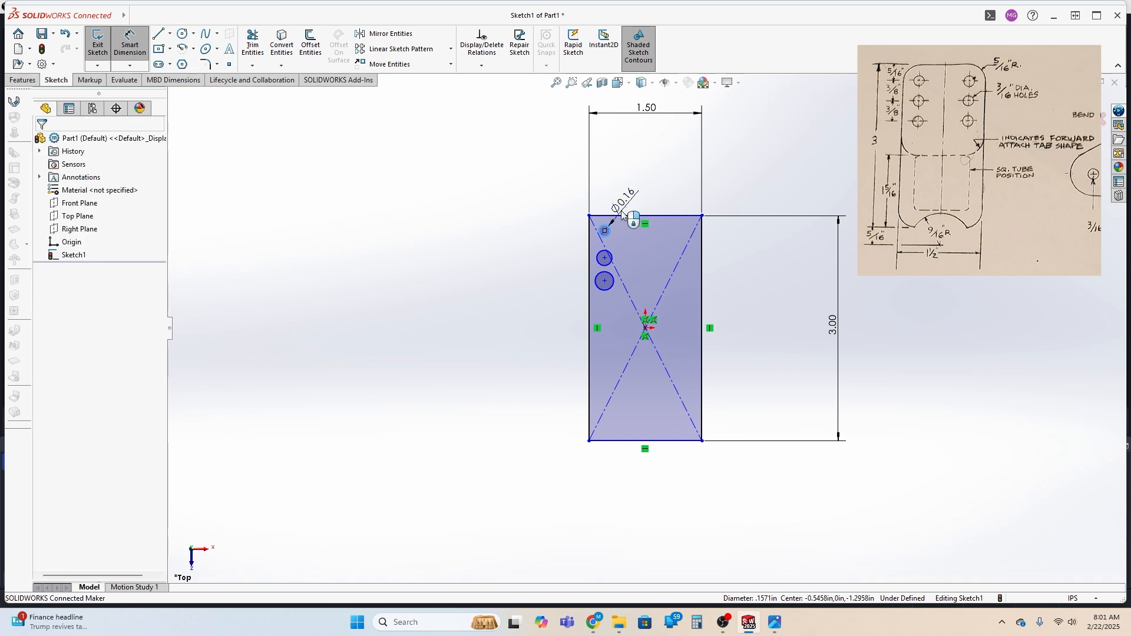
pyautogui.write('.1875')
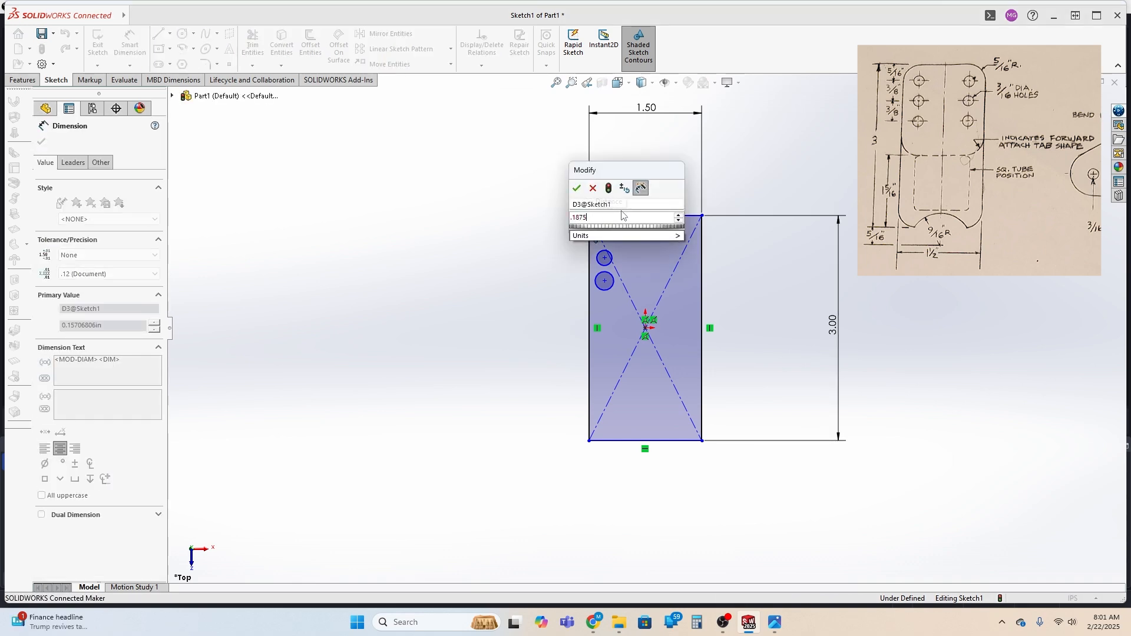
pyautogui.press('Return')
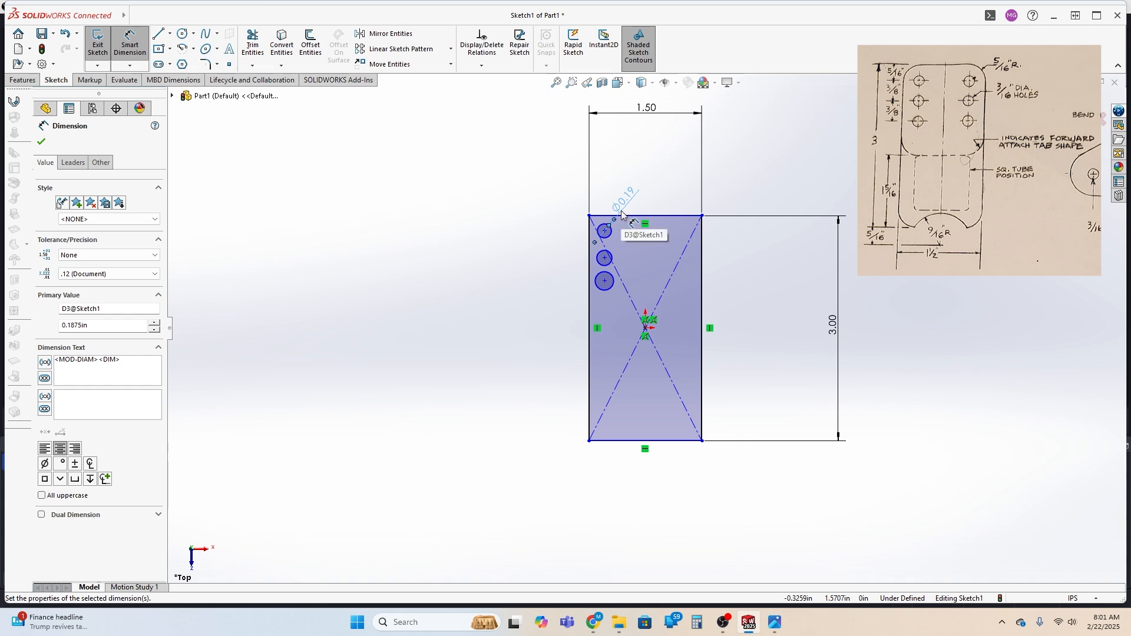
# Dimension the middle and lowest circles, setting each diameter to 0.1875 in
pyautogui.click(613, 259)
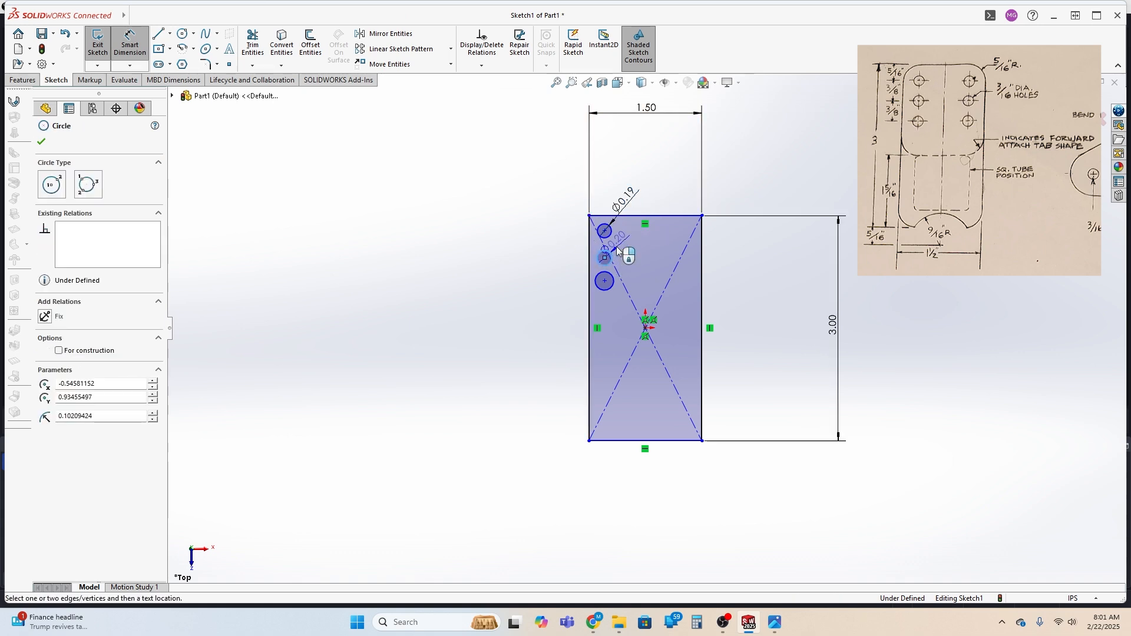
pyautogui.click(625, 246)
pyautogui.write('.1875')
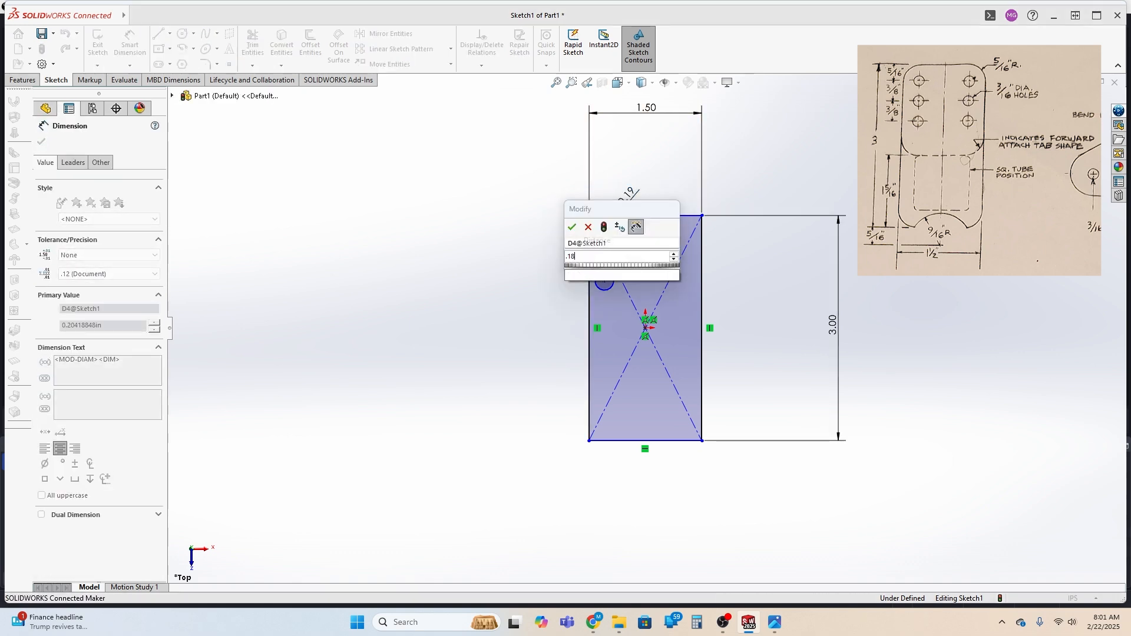
pyautogui.press('Return')
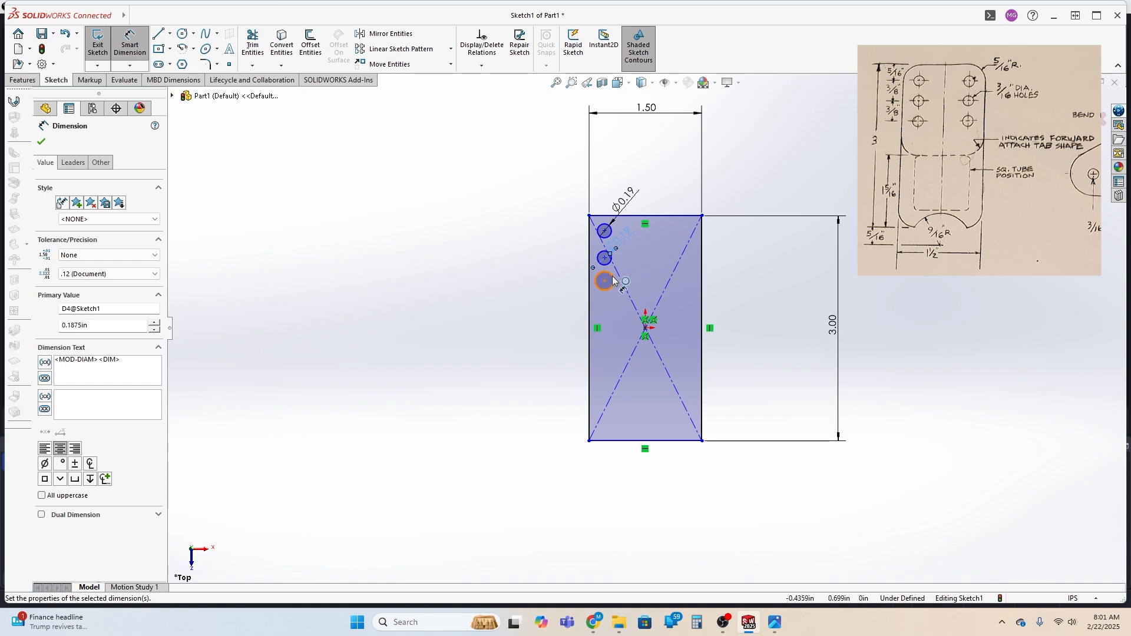
pyautogui.click(613, 282)
pyautogui.click(630, 264)
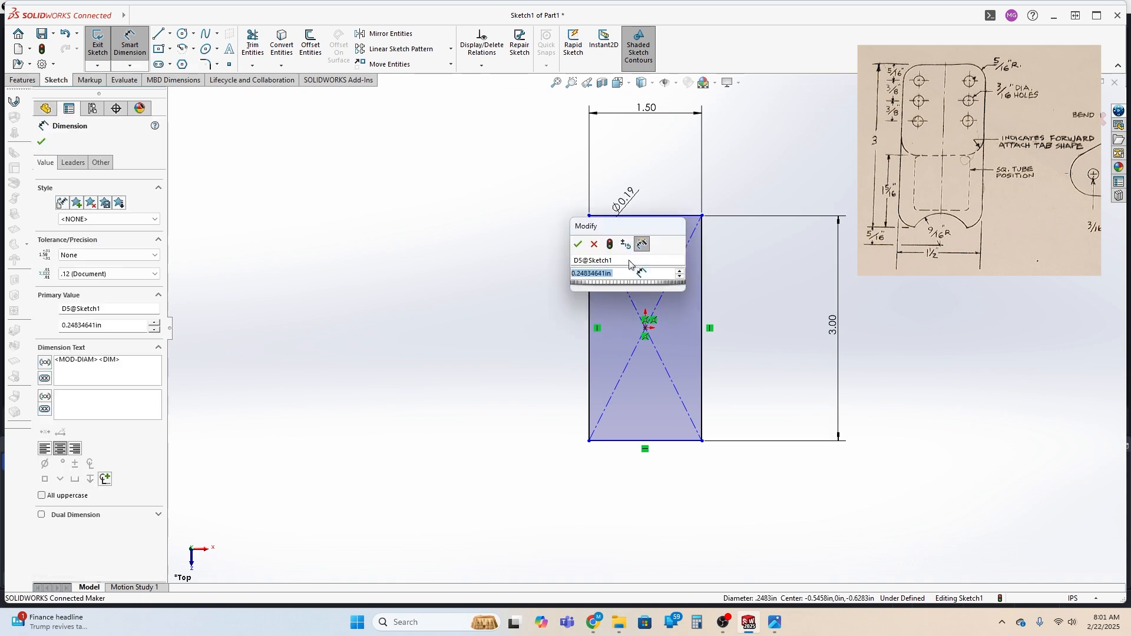
pyautogui.write('.1875')
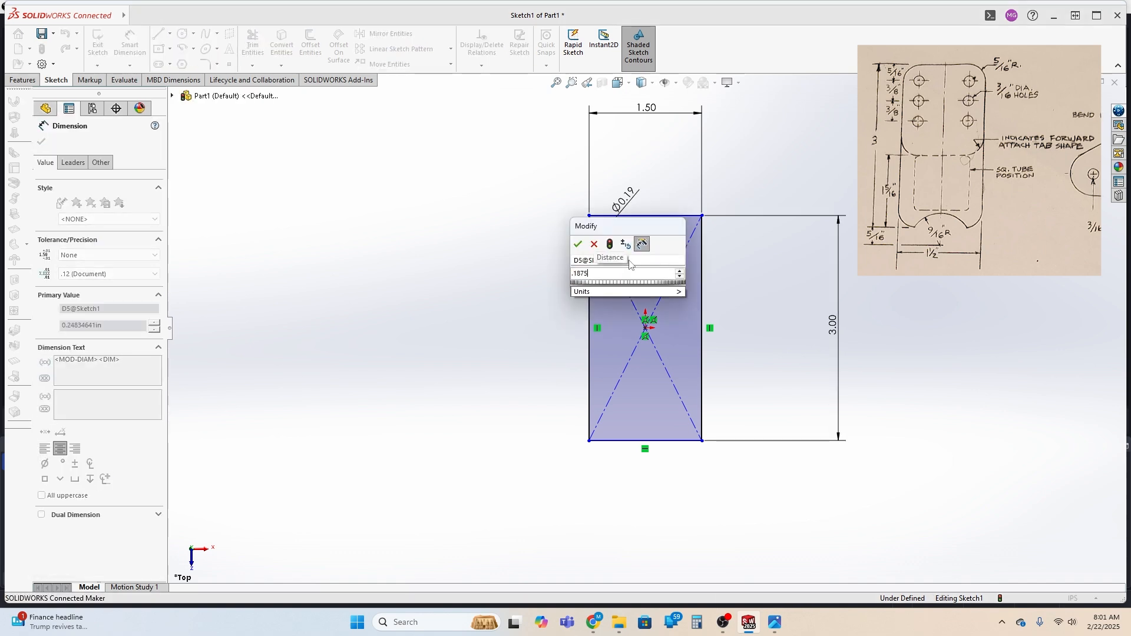
pyautogui.press('Return')
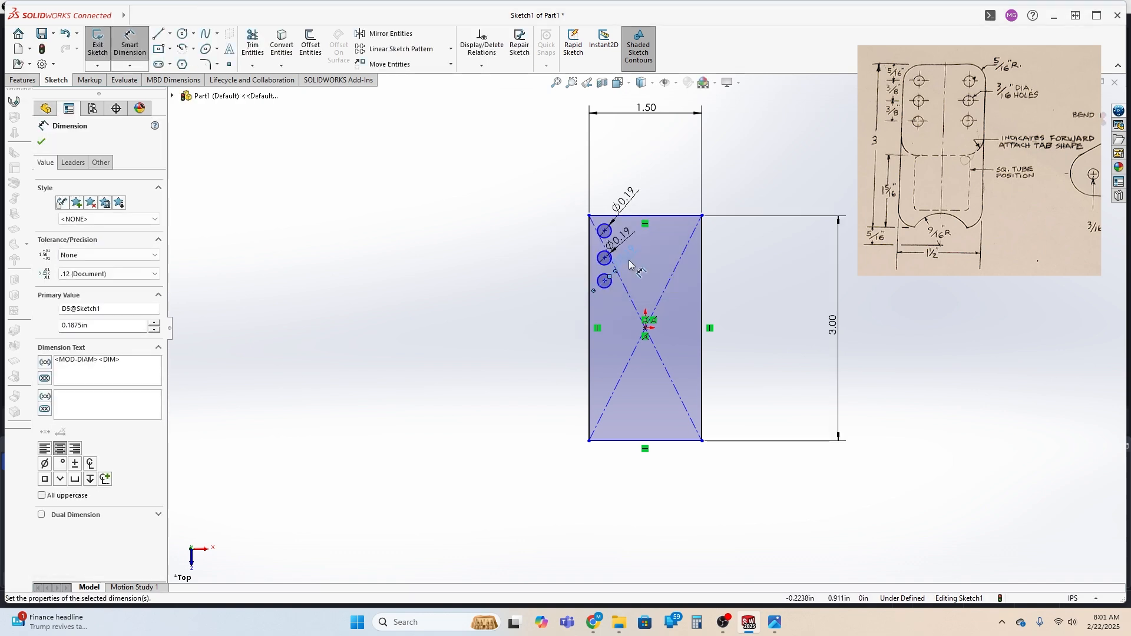
# Dimension the topmost circle's center from the rectangle's top edge and set the distance to 0.3125 in
pyautogui.click(604, 215)
pyautogui.click(604, 231)
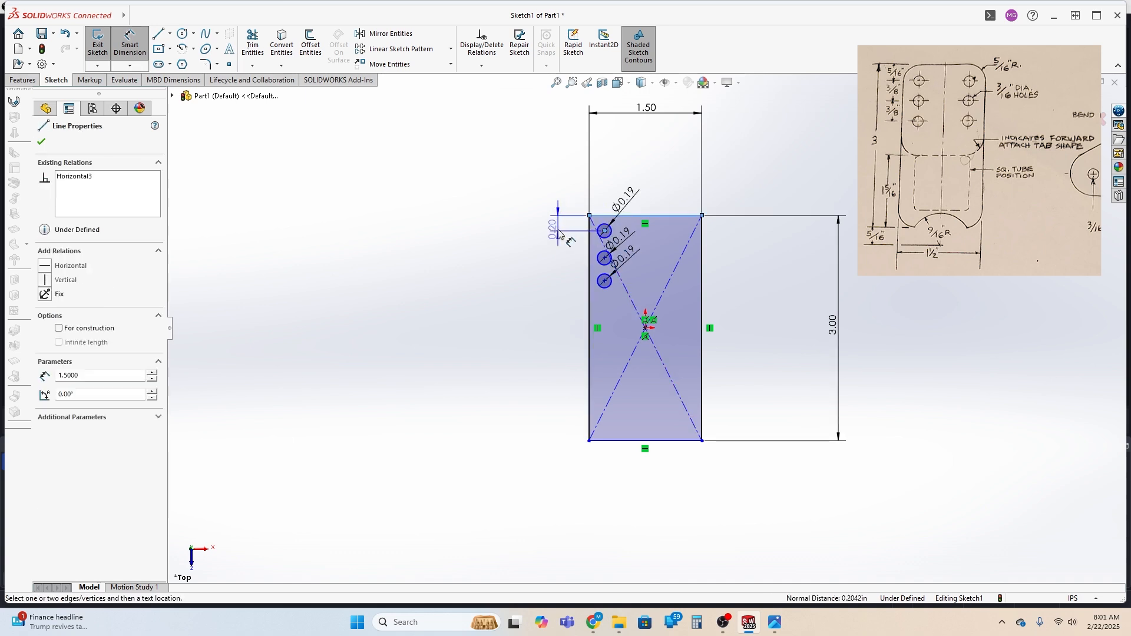
pyautogui.click(551, 229)
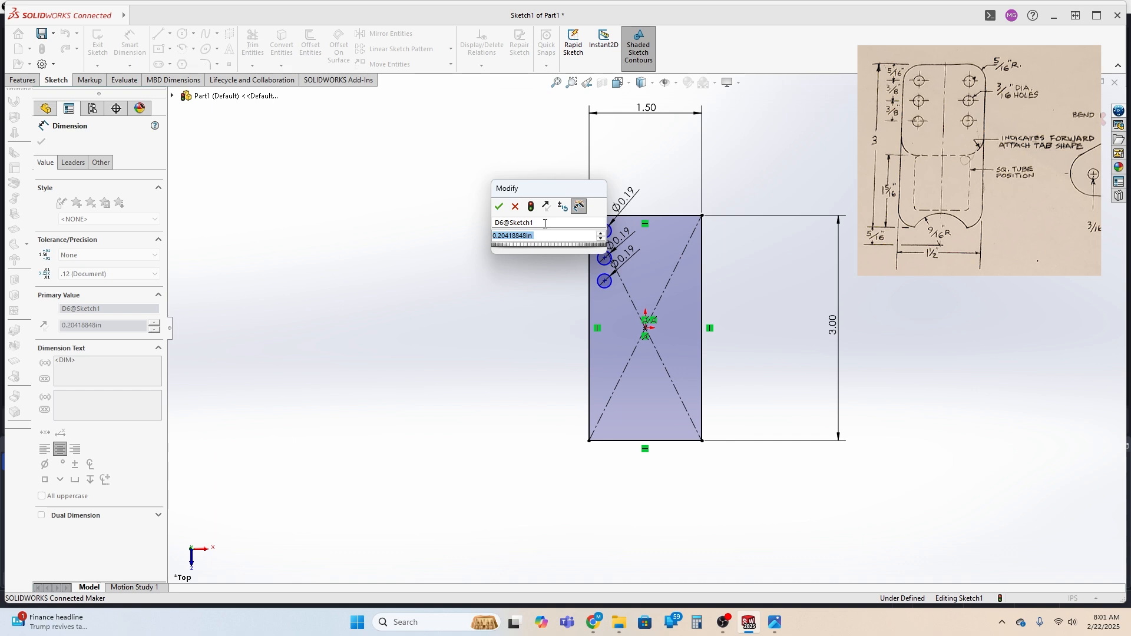
pyautogui.write('5/16')
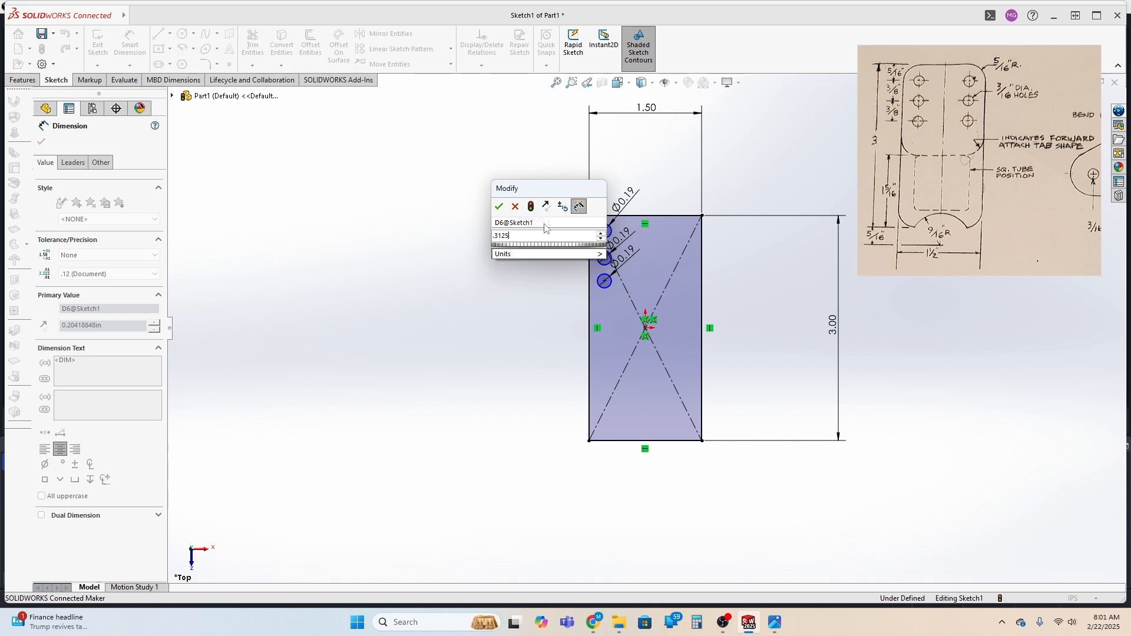
pyautogui.press('Return')
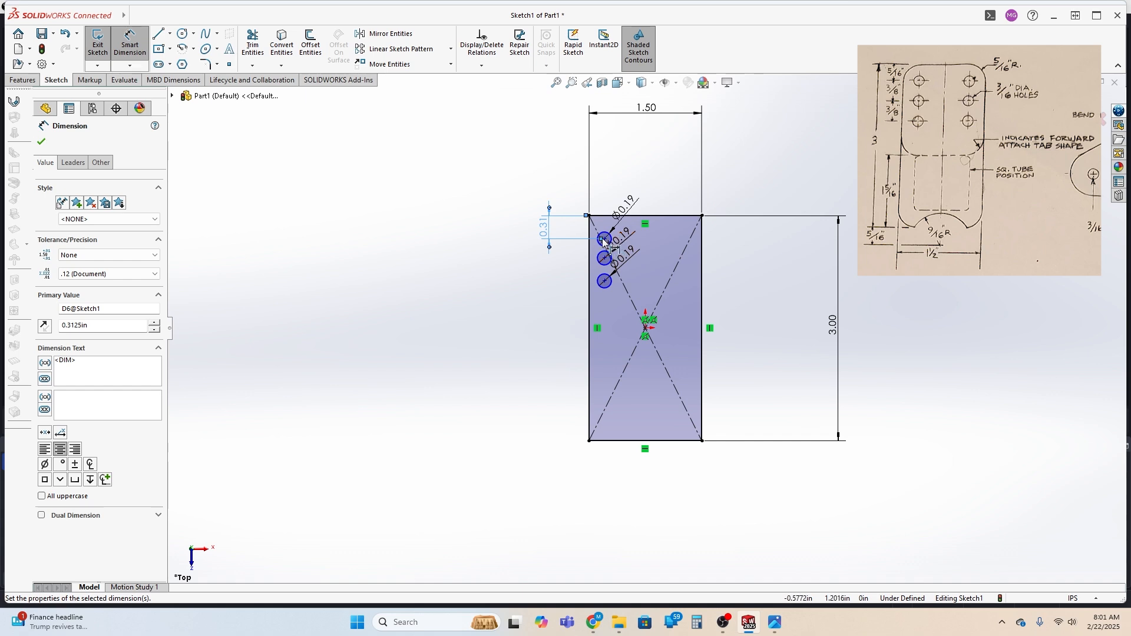
# Dimension the vertical spacing between the top and middle circle centers at 0.3125 in
pyautogui.click(612, 264)
pyautogui.click(607, 259)
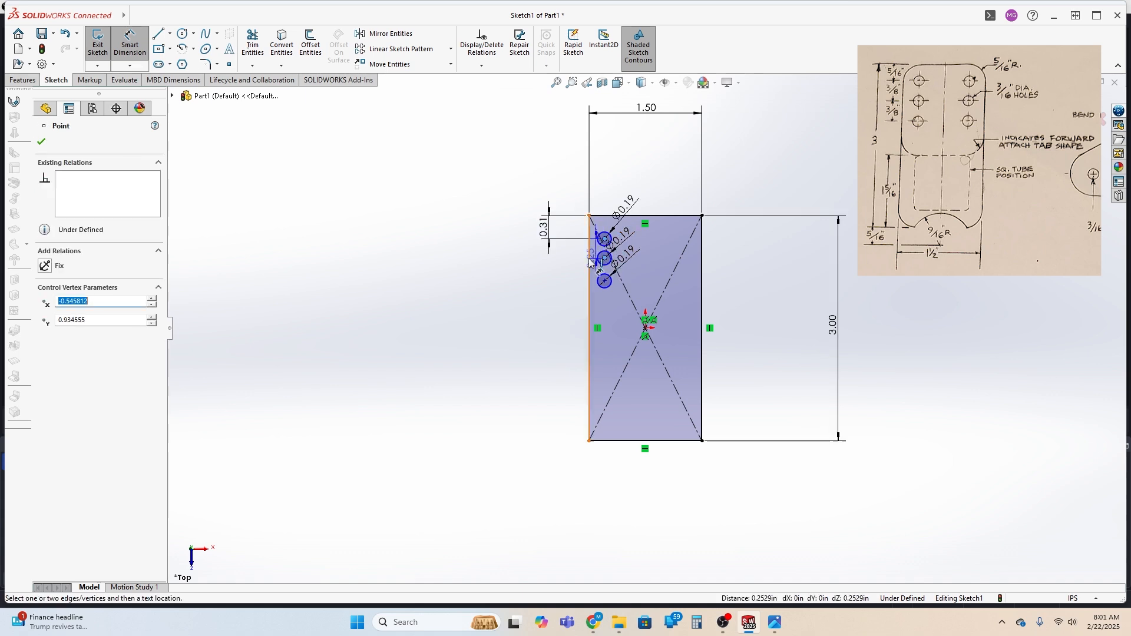
pyautogui.click(552, 254)
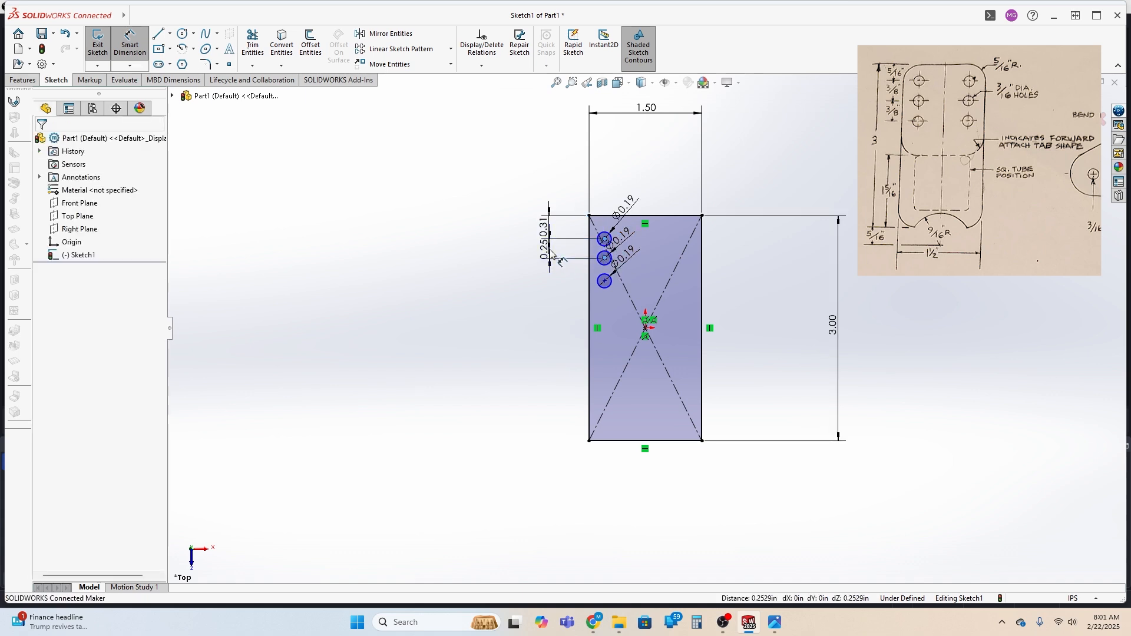
pyautogui.write('.3125')
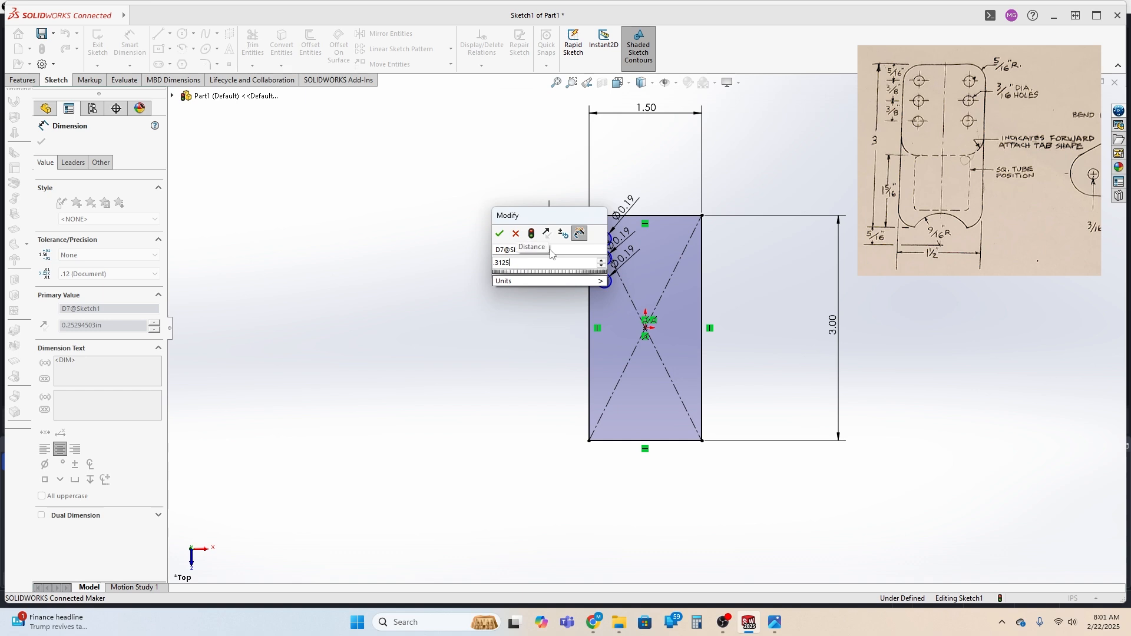
pyautogui.press('Return')
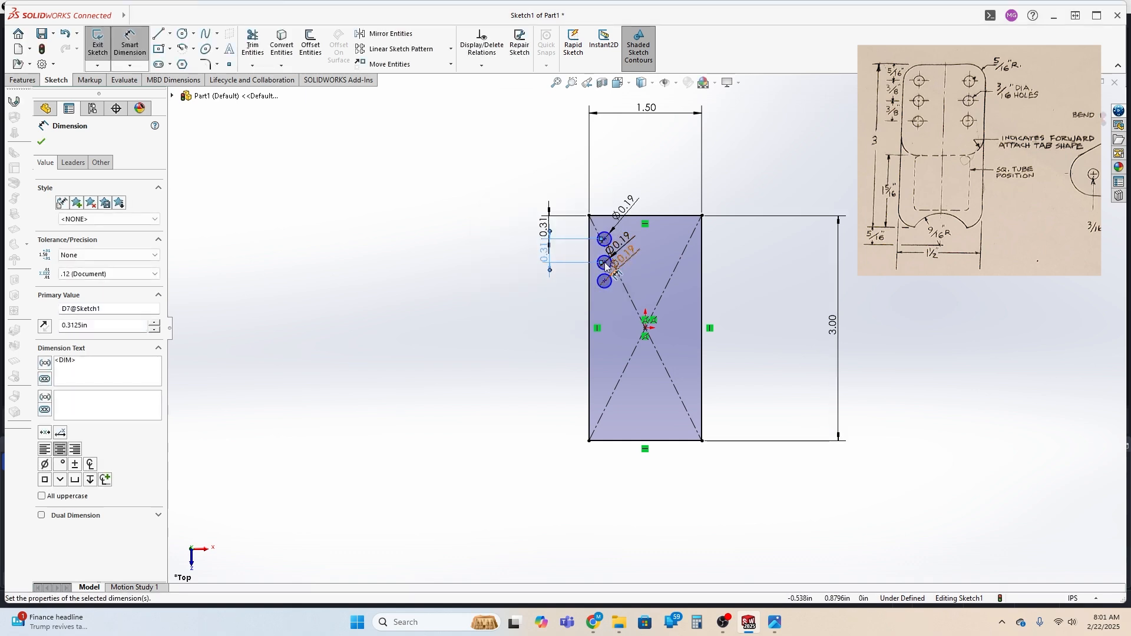
# Dimension the vertical spacing between the middle and lowest circle centers at 0.3125 in
pyautogui.scroll(-3, 602, 269)
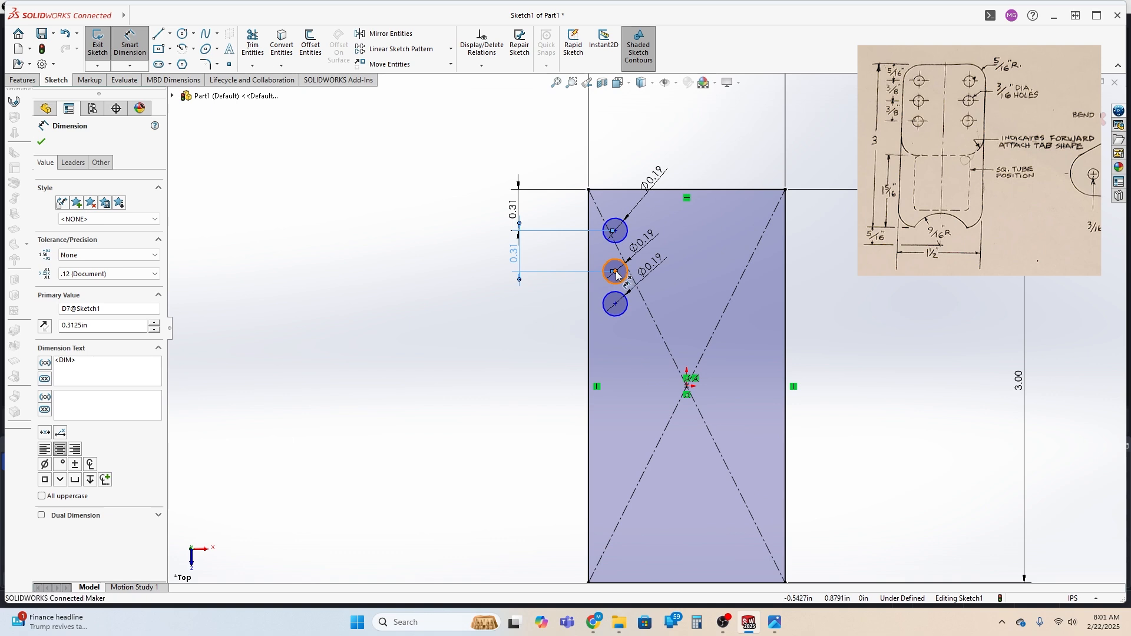
pyautogui.click(614, 271)
pyautogui.click(616, 304)
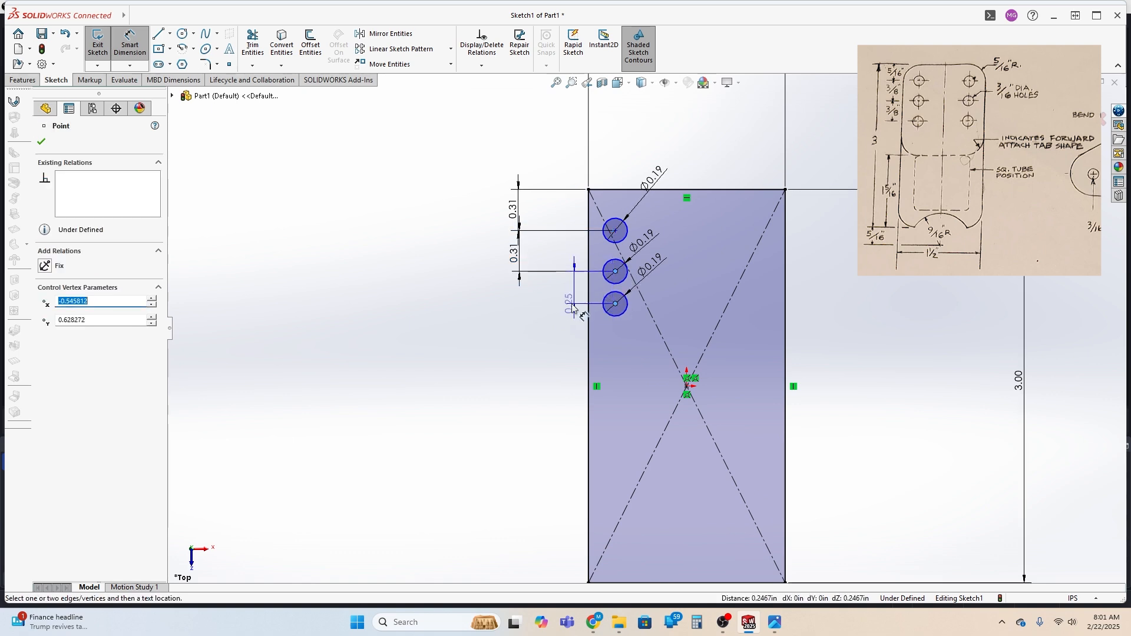
pyautogui.click(520, 297)
pyautogui.write('5/16')
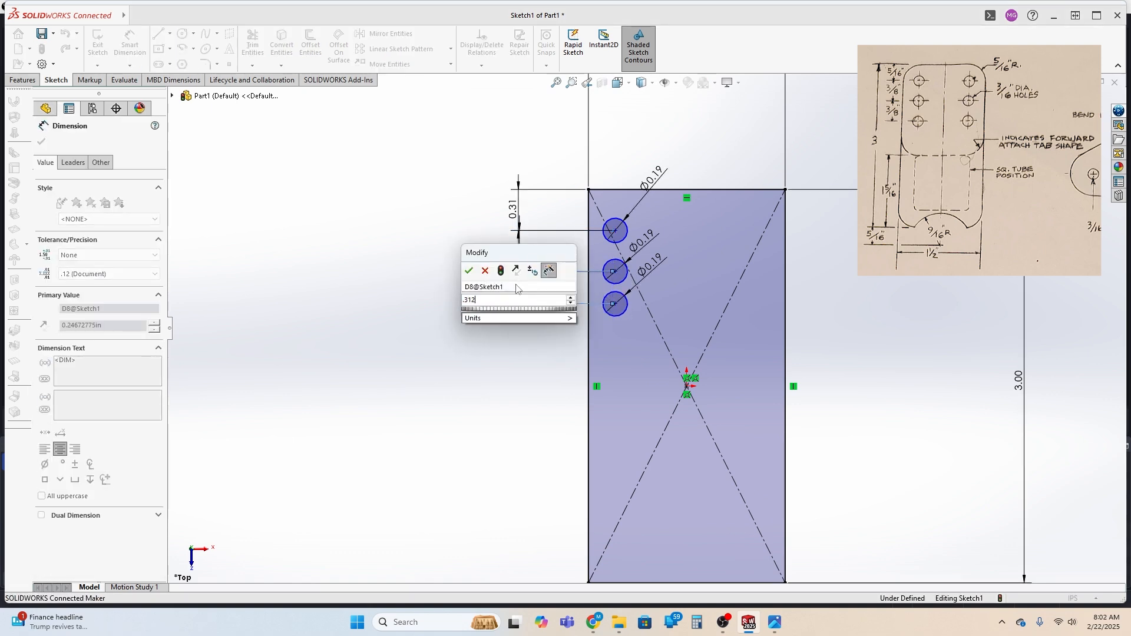
pyautogui.press('Return')
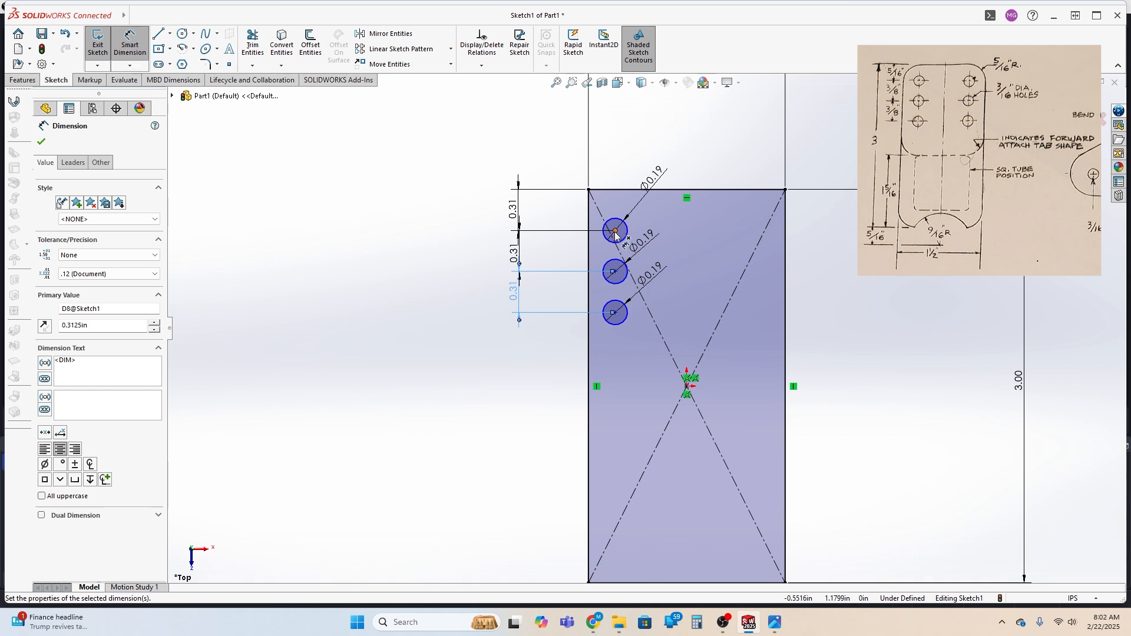
# Dimension the topmost circle's center from the rectangle's left edge and set the distance to 0.3125 in
pyautogui.click(615, 231)
pyautogui.click(590, 230)
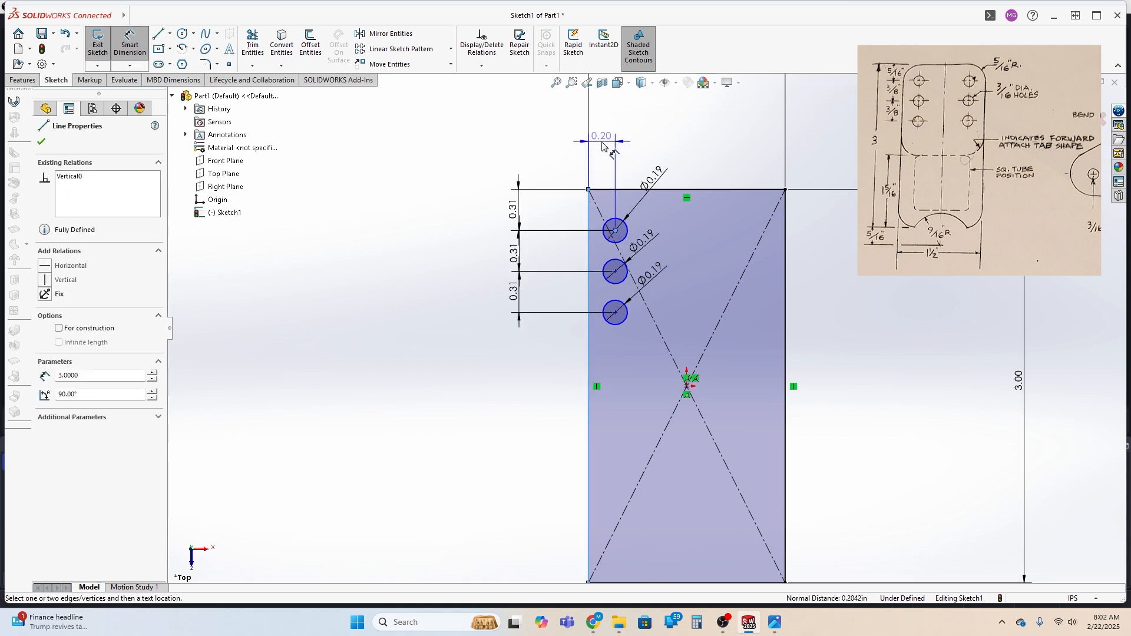
pyautogui.click(604, 147)
pyautogui.press('Return')
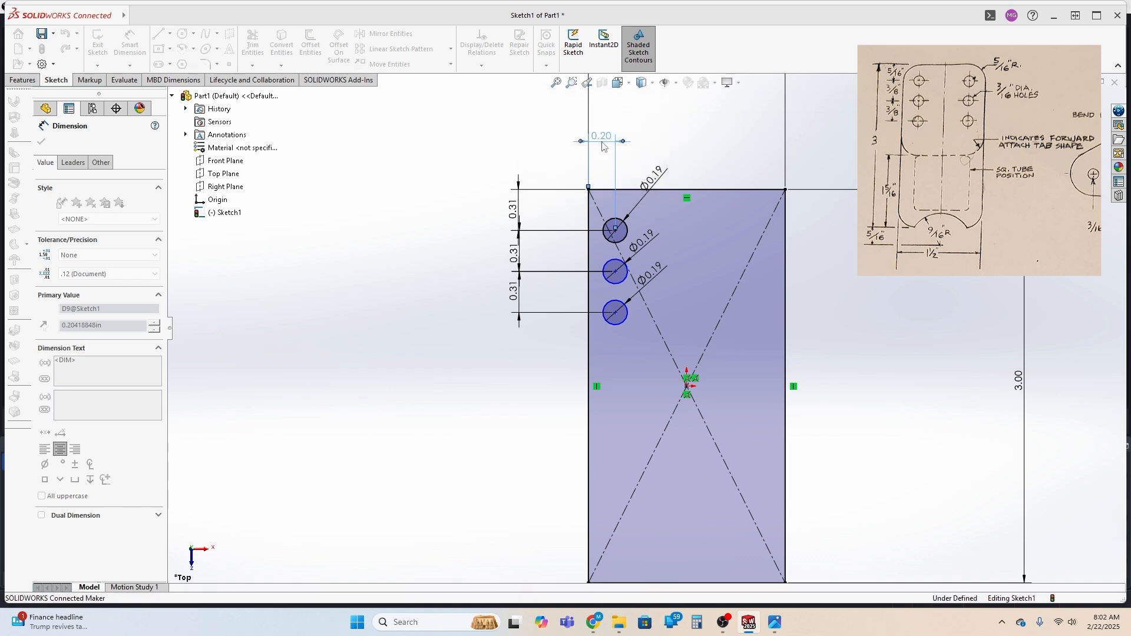
# Change both vertical spacings between the three circle centers to 0.375 in
pyautogui.doubleClick(528, 252)
pyautogui.write('.')
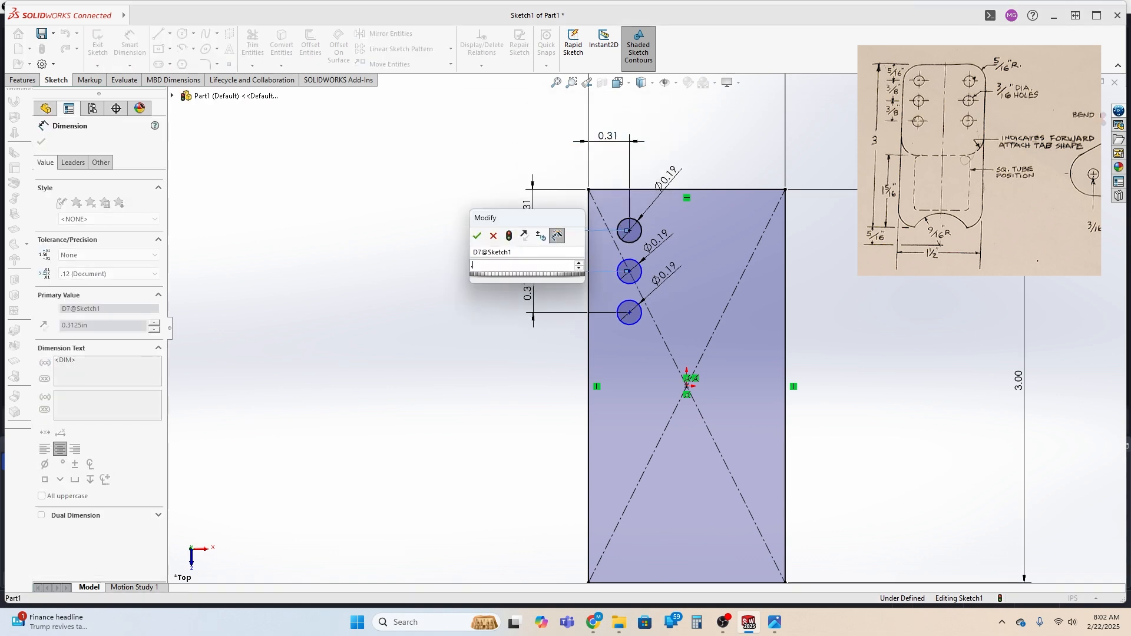
pyautogui.write('375')
pyautogui.press('Return')
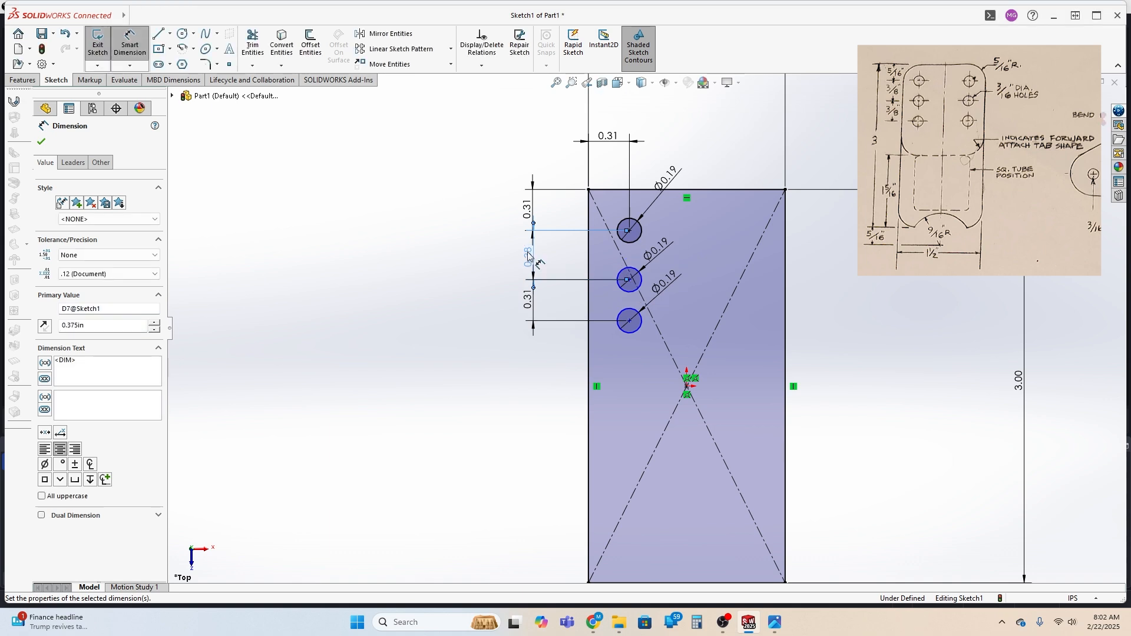
pyautogui.doubleClick(530, 306)
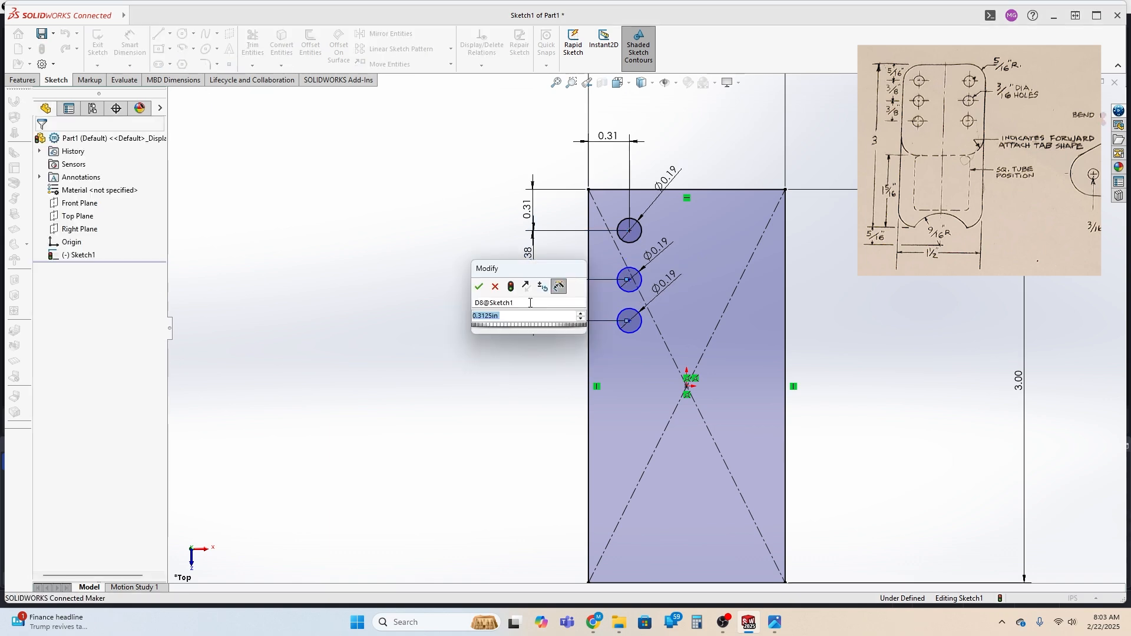
pyautogui.write('.375')
pyautogui.press('Return')
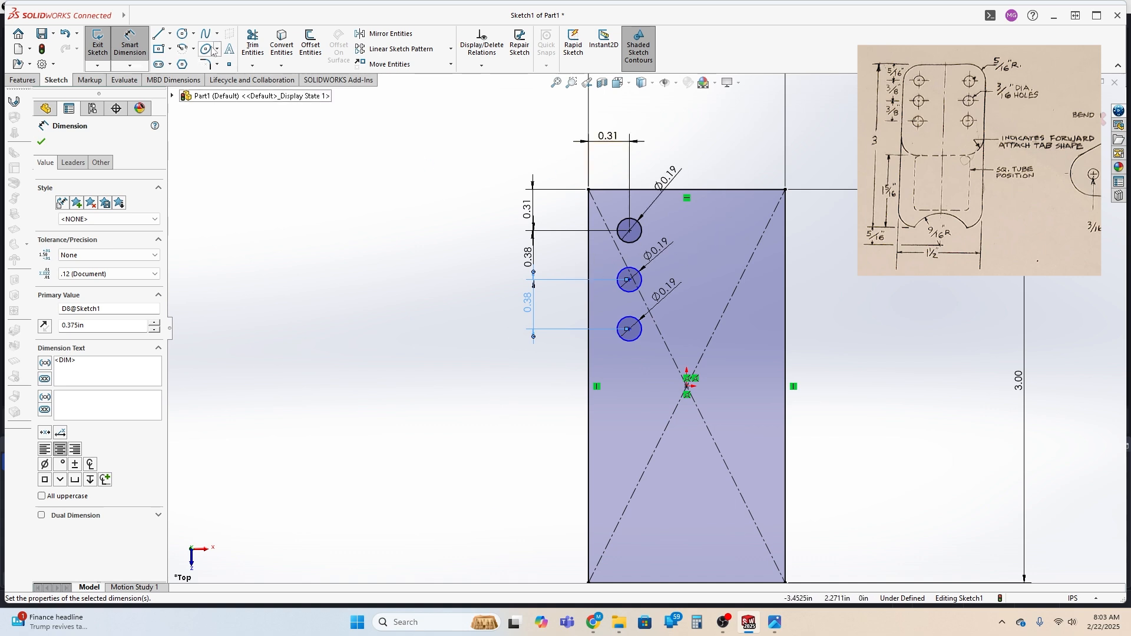
# Draw a vertical construction centerline from the midpoint of the rectangle's top edge to the midpoint of its bottom edge
pyautogui.click(170, 33)
pyautogui.click(188, 57)
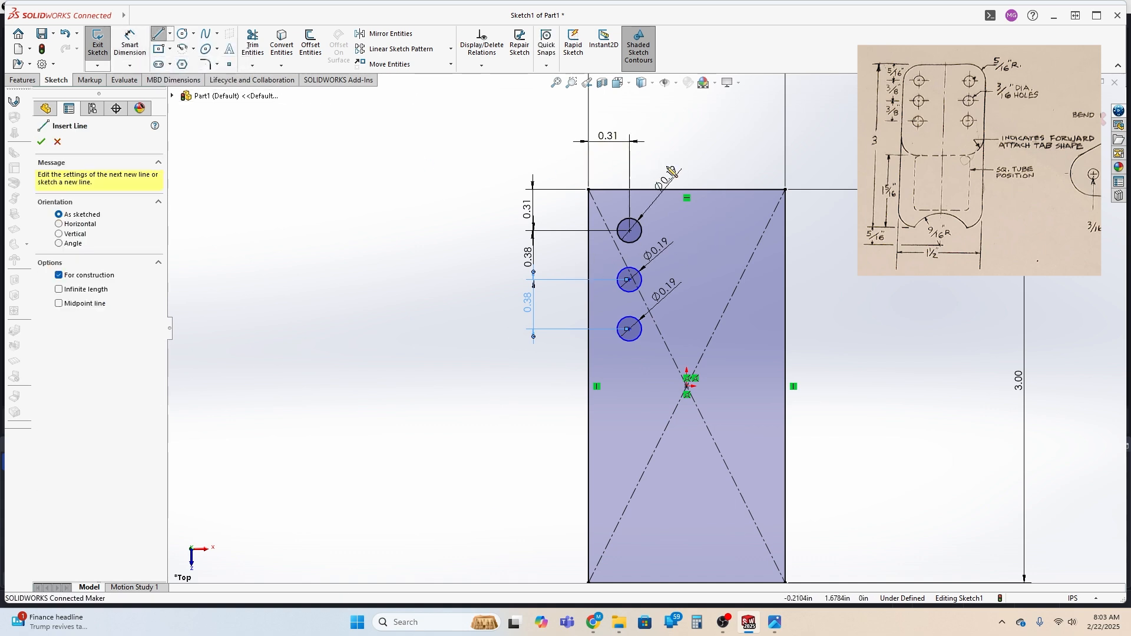
pyautogui.click(688, 190)
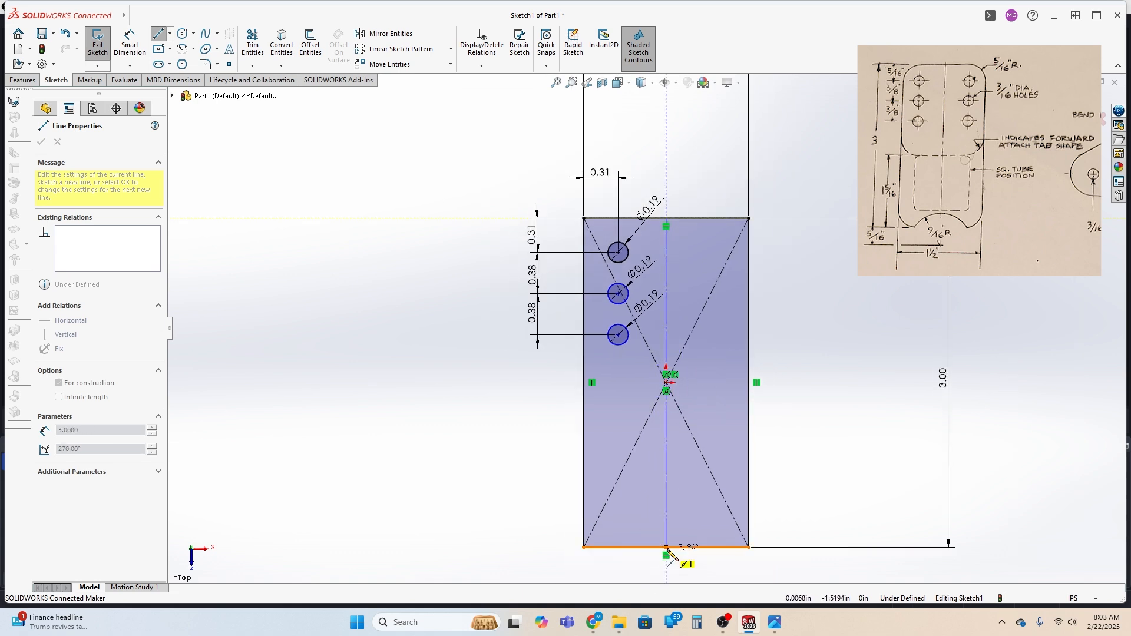
pyautogui.click(665, 547)
pyautogui.press('Escape')
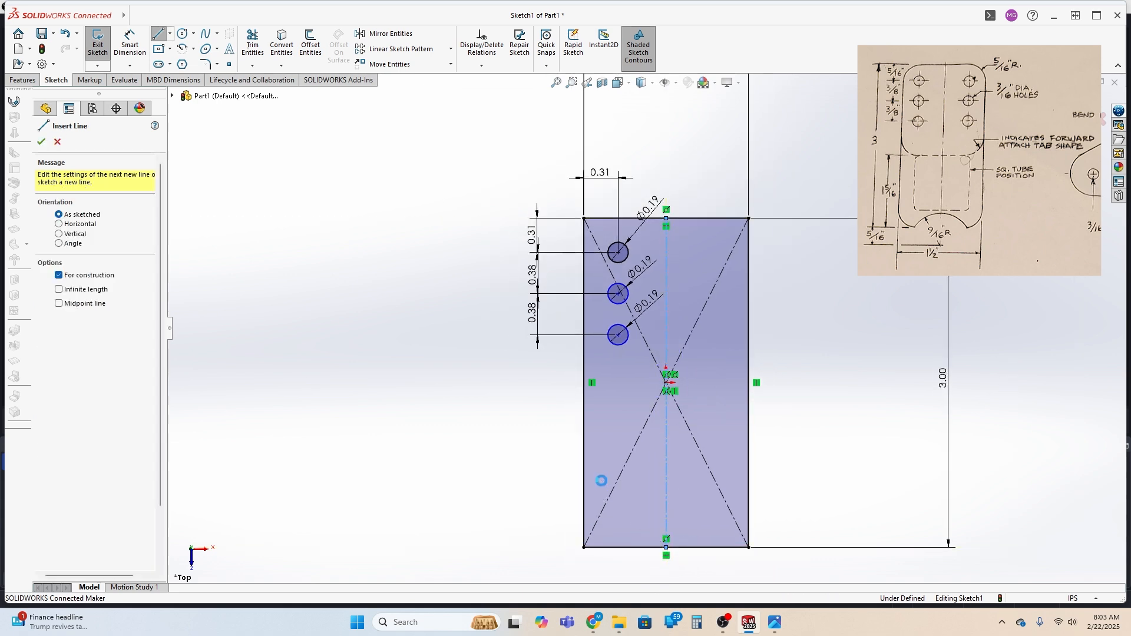
pyautogui.press('Escape')
# Mirror the three hole circles about the vertical centerline
pyautogui.click(666, 262)
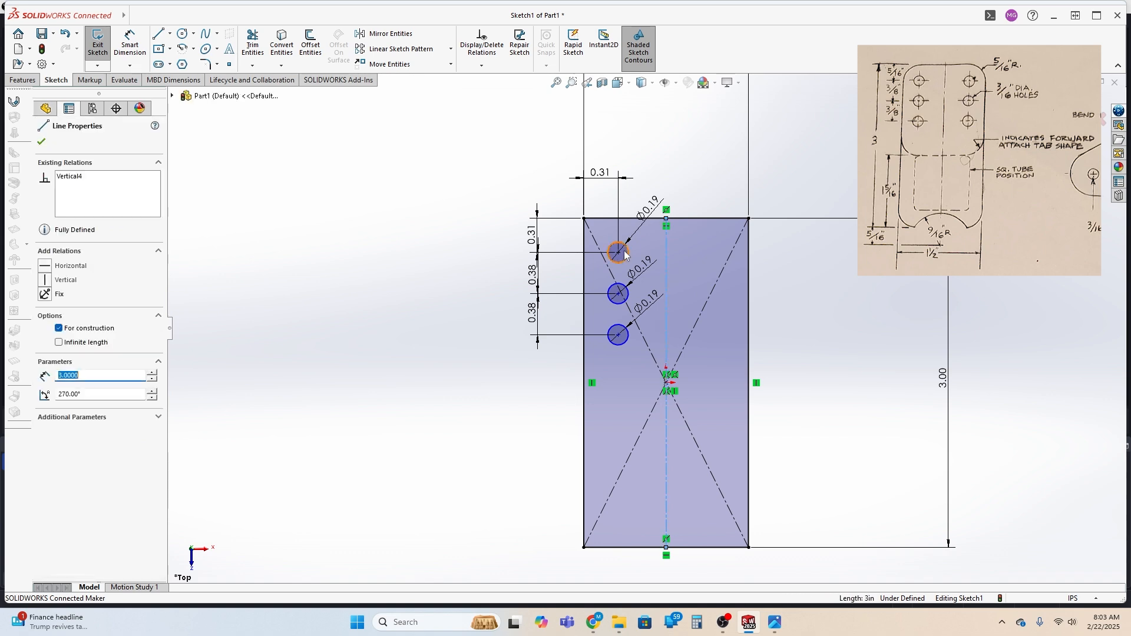
pyautogui.keyDown('ctrl'); pyautogui.click(626, 259); pyautogui.keyUp('ctrl')
pyautogui.keyDown('ctrl'); pyautogui.click(625, 302); pyautogui.keyUp('ctrl')
pyautogui.keyDown('ctrl'); pyautogui.click(624, 340); pyautogui.keyUp('ctrl')
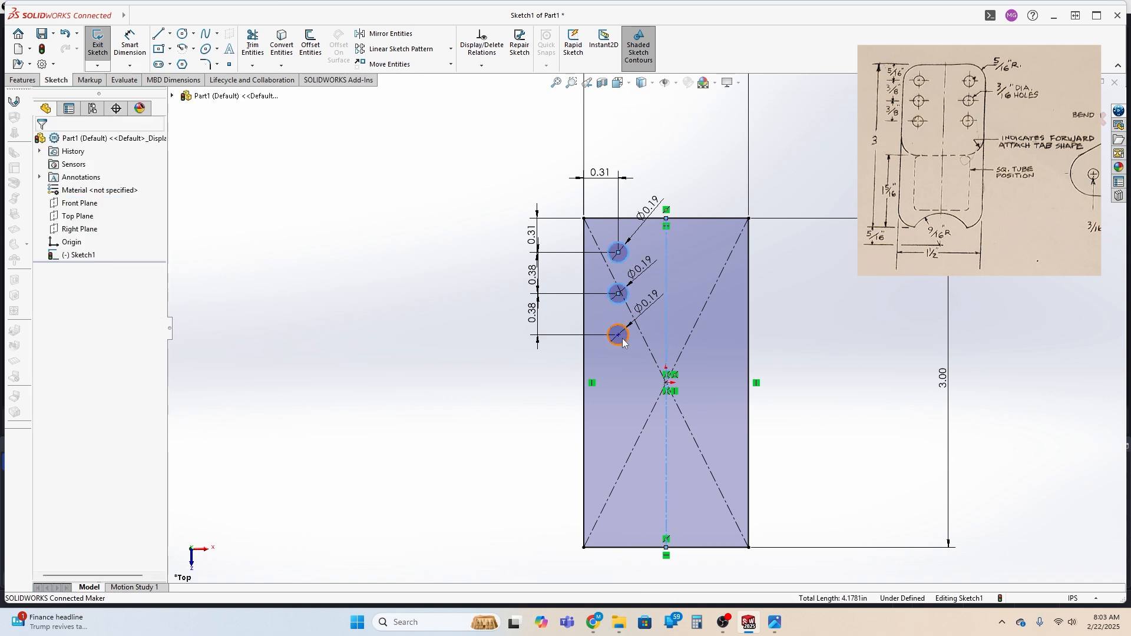
pyautogui.click(386, 36)
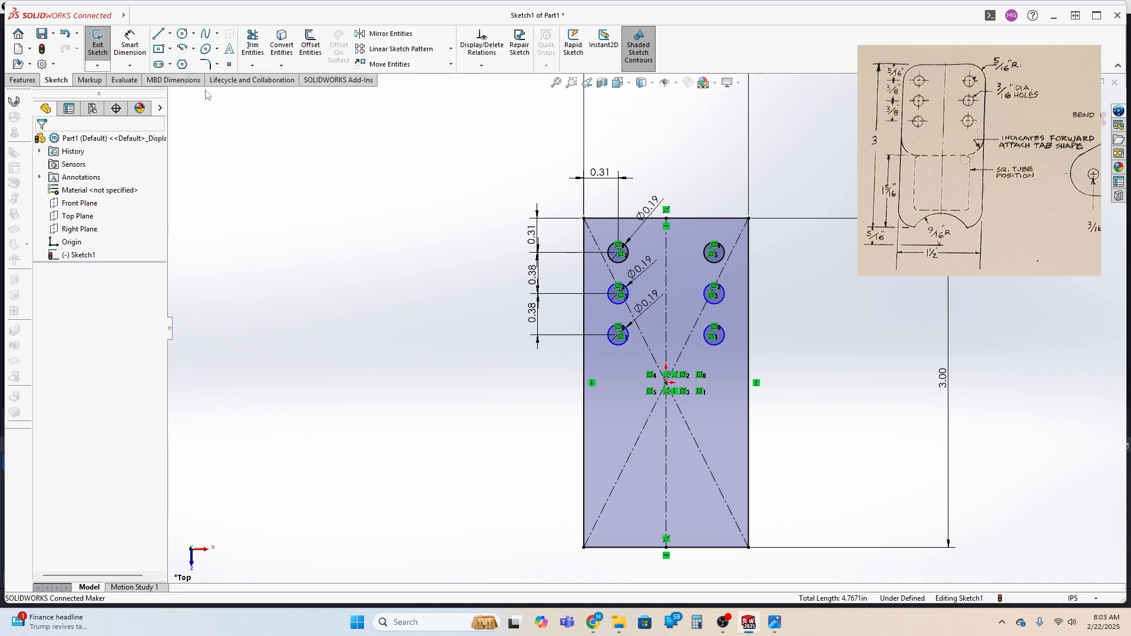
# Create a sheet metal base flange from the sketch with a thickness of 0.065 in
pyautogui.click(12, 103)
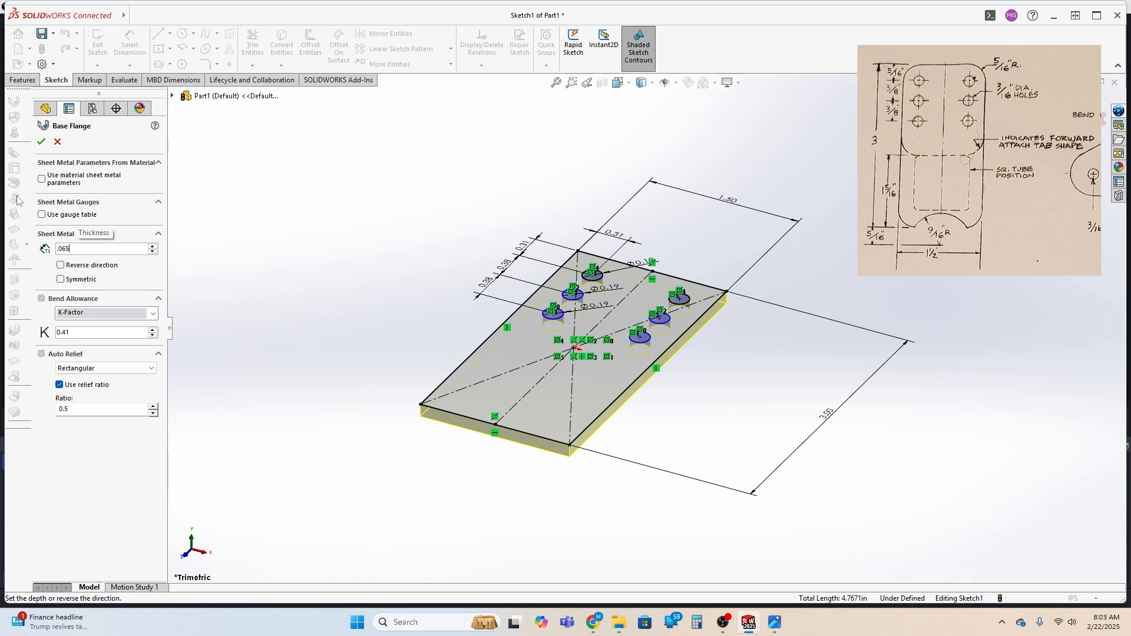
pyautogui.click(40, 141)
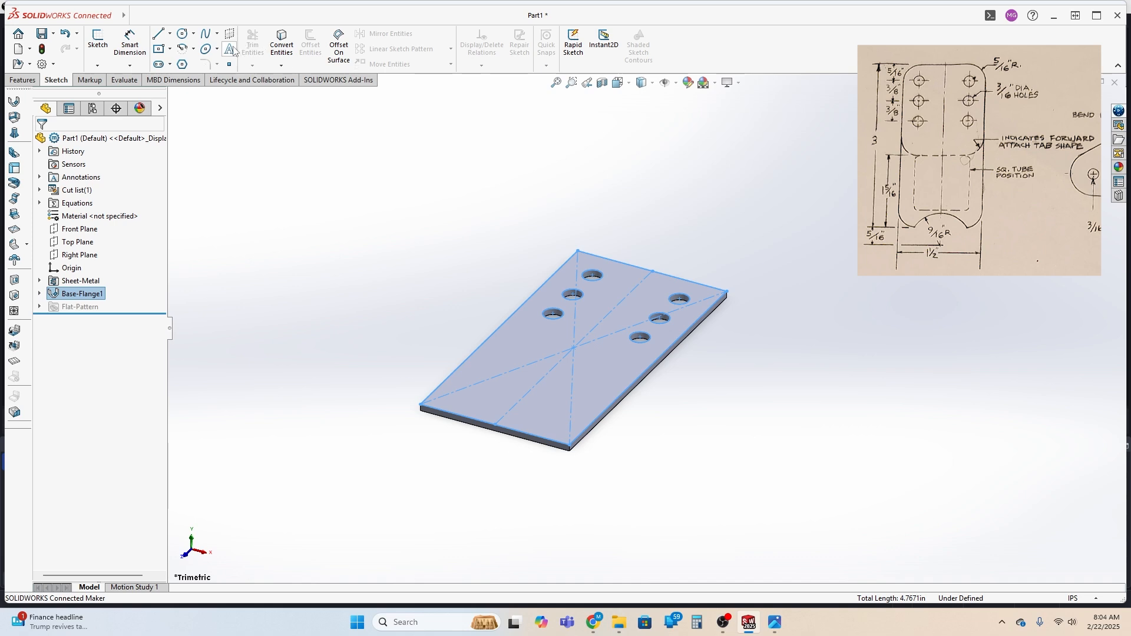
# Try a 0.1 in radius fillet on the plate's four corner edges, and undo it
pyautogui.click(31, 82)
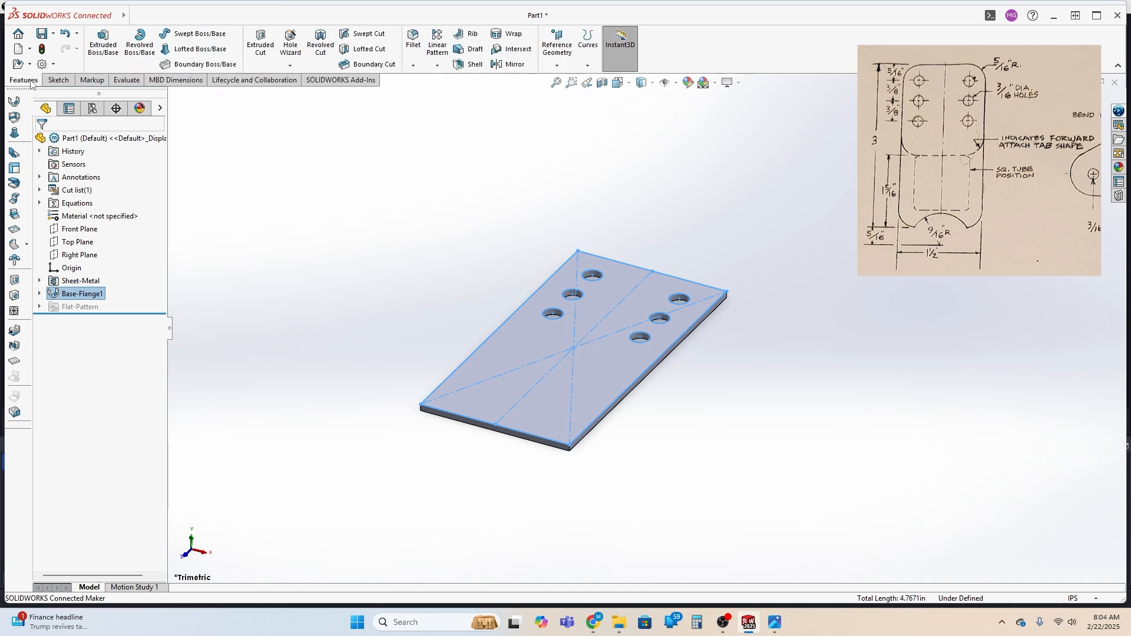
pyautogui.click(570, 449)
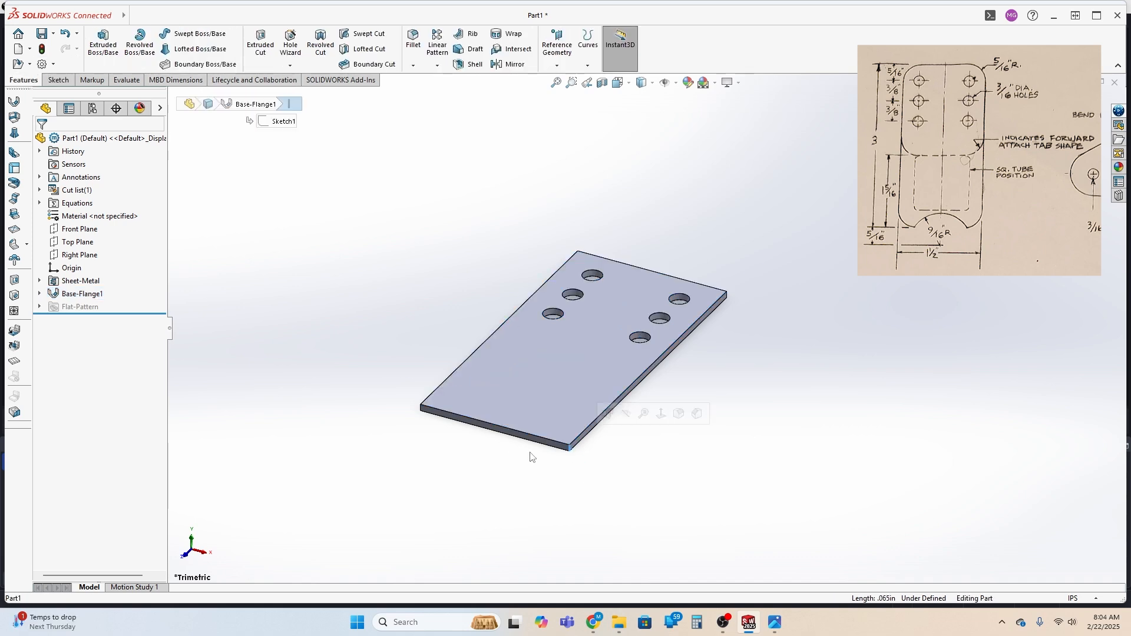
pyautogui.moveTo(435, 457); pyautogui.dragTo(472, 472, button='middle')
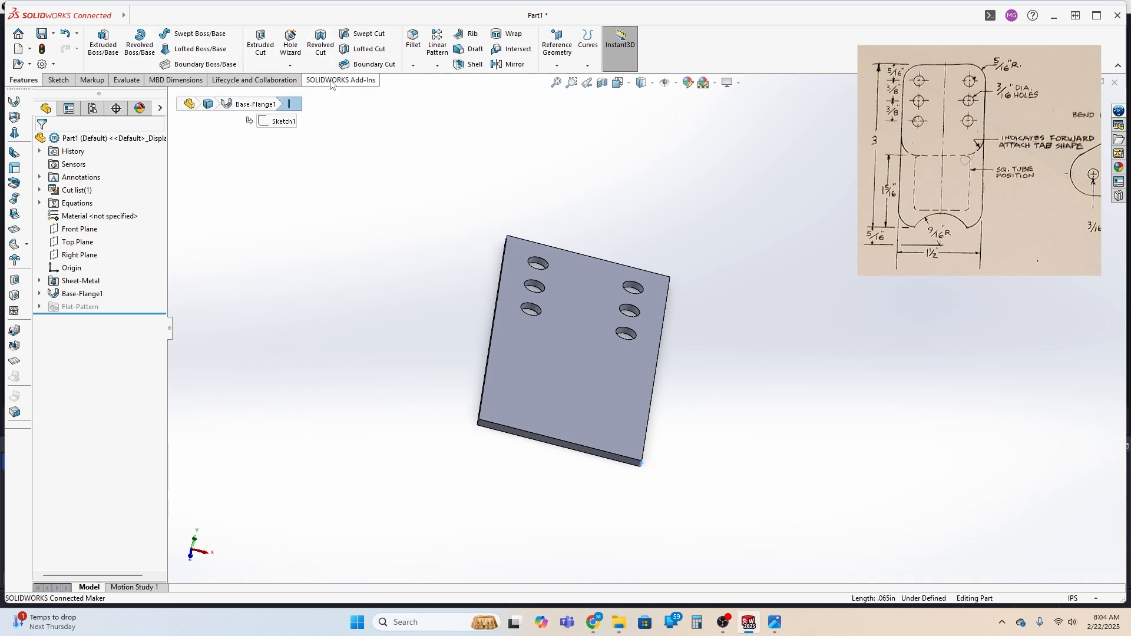
pyautogui.click(414, 41)
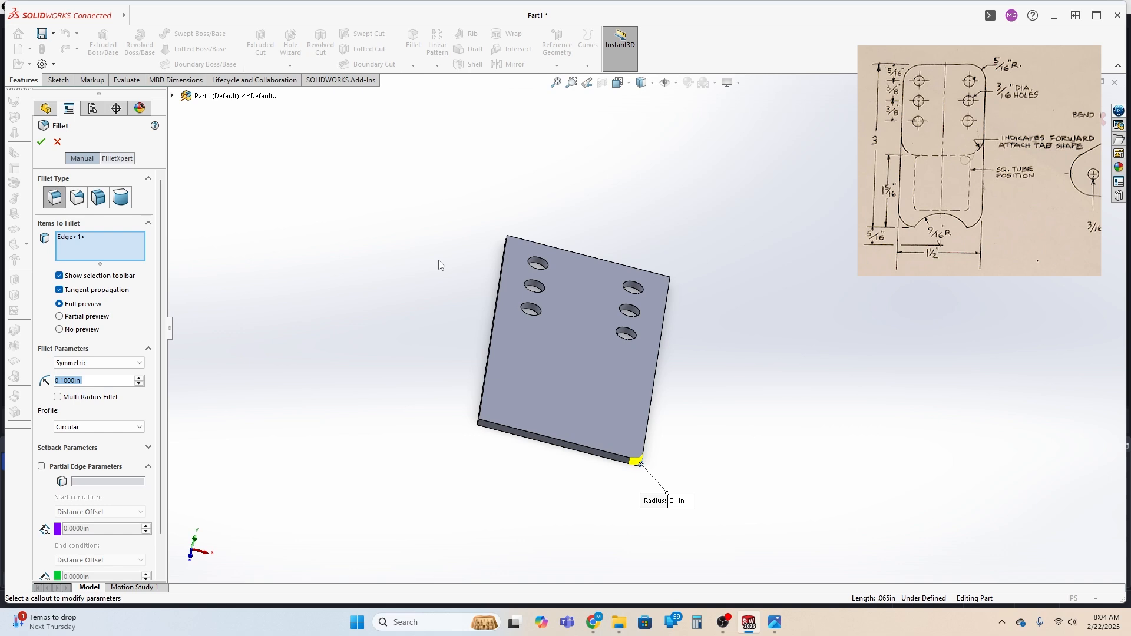
pyautogui.click(59, 399)
pyautogui.click(58, 398)
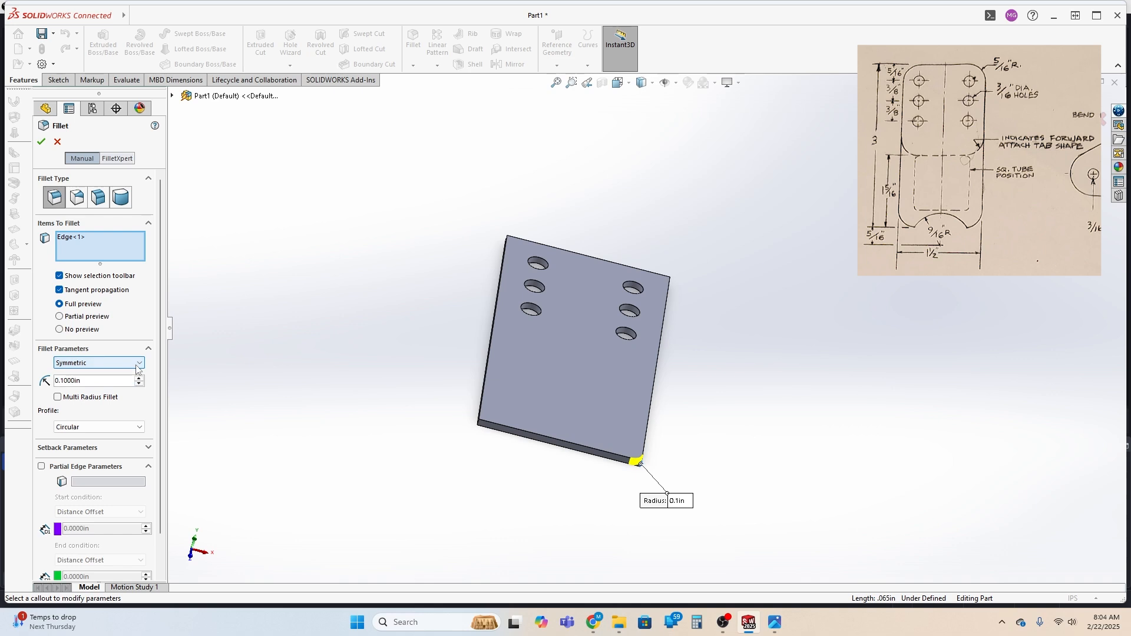
pyautogui.click(66, 238)
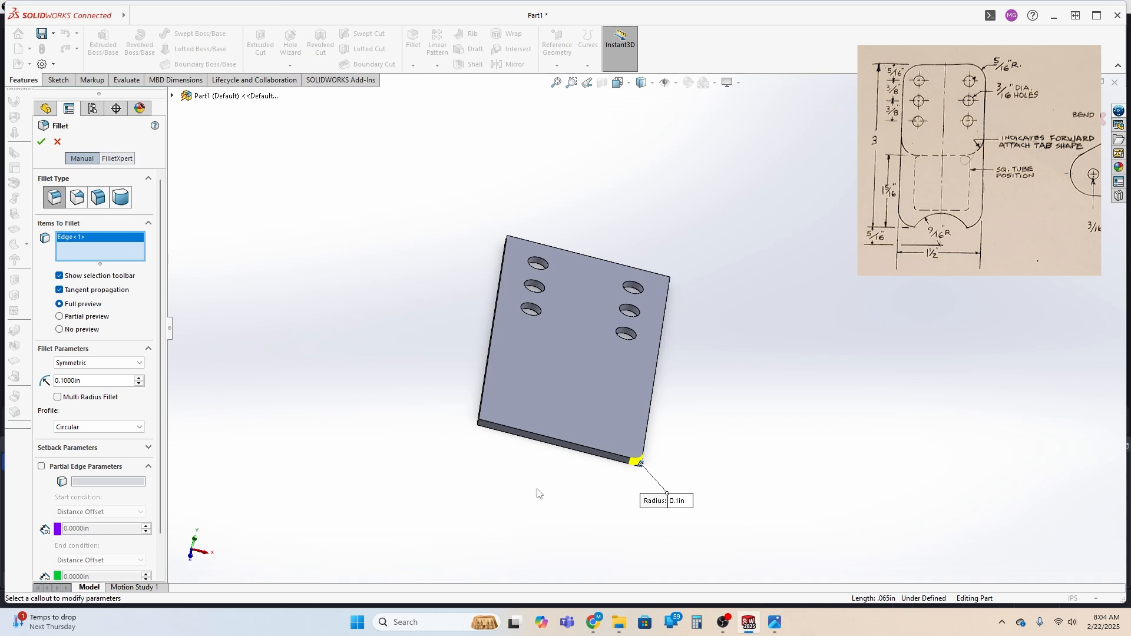
pyautogui.click(479, 424)
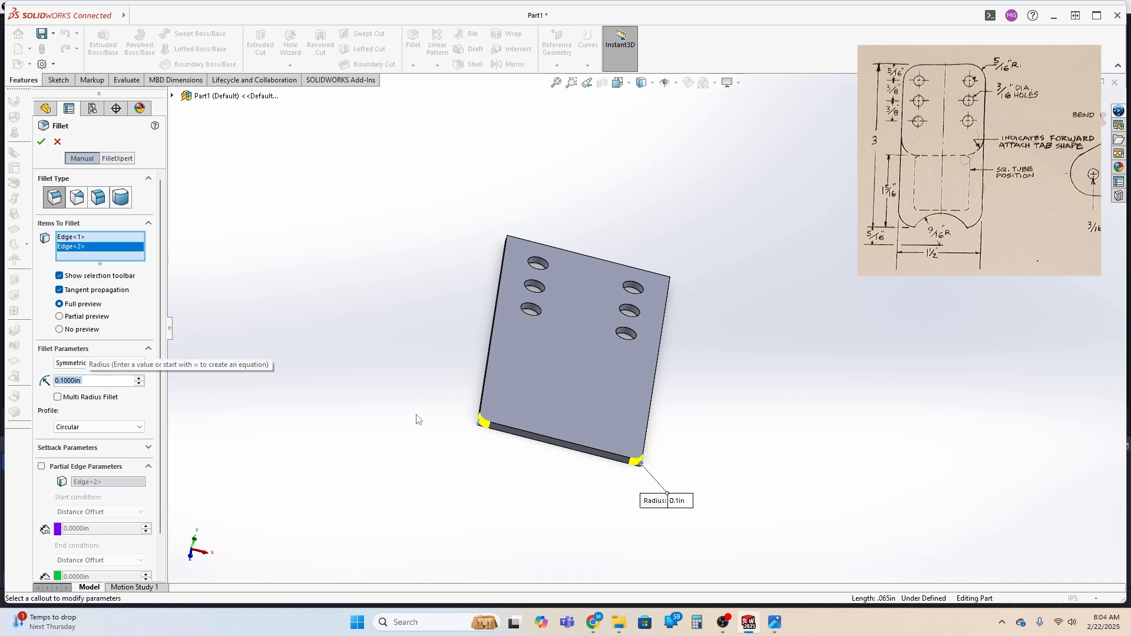
pyautogui.moveTo(416, 417); pyautogui.dragTo(554, 548, button='middle')
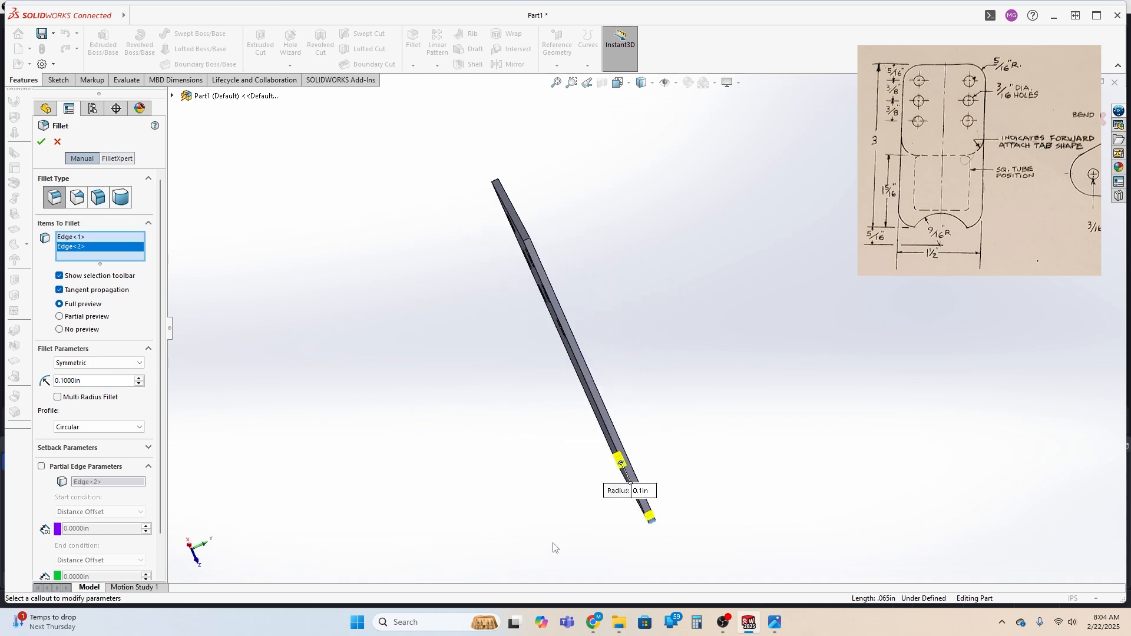
pyautogui.click(527, 238)
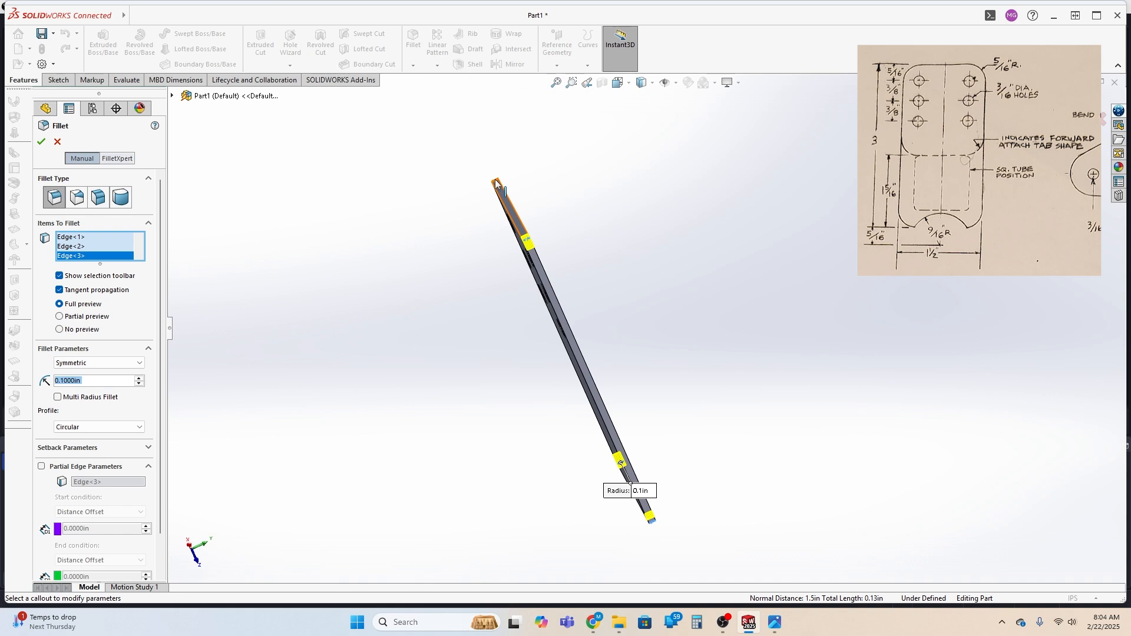
pyautogui.click(495, 184)
pyautogui.moveTo(844, 377); pyautogui.dragTo(672, 375, button='middle')
pyautogui.press('Return')
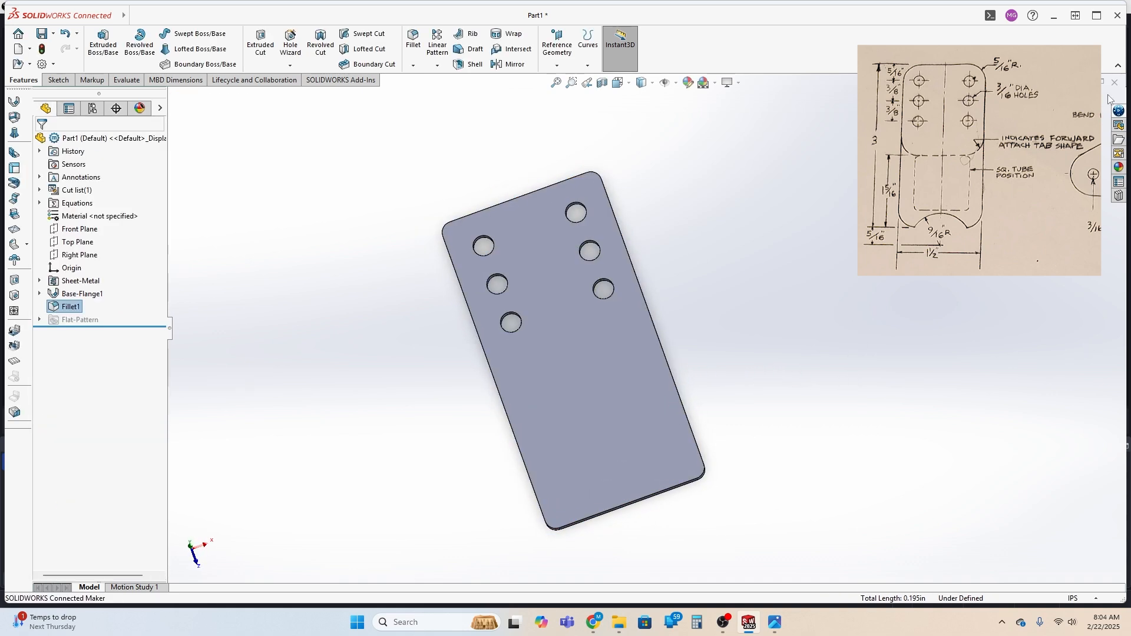
pyautogui.hotkey('ctrl', 'z')
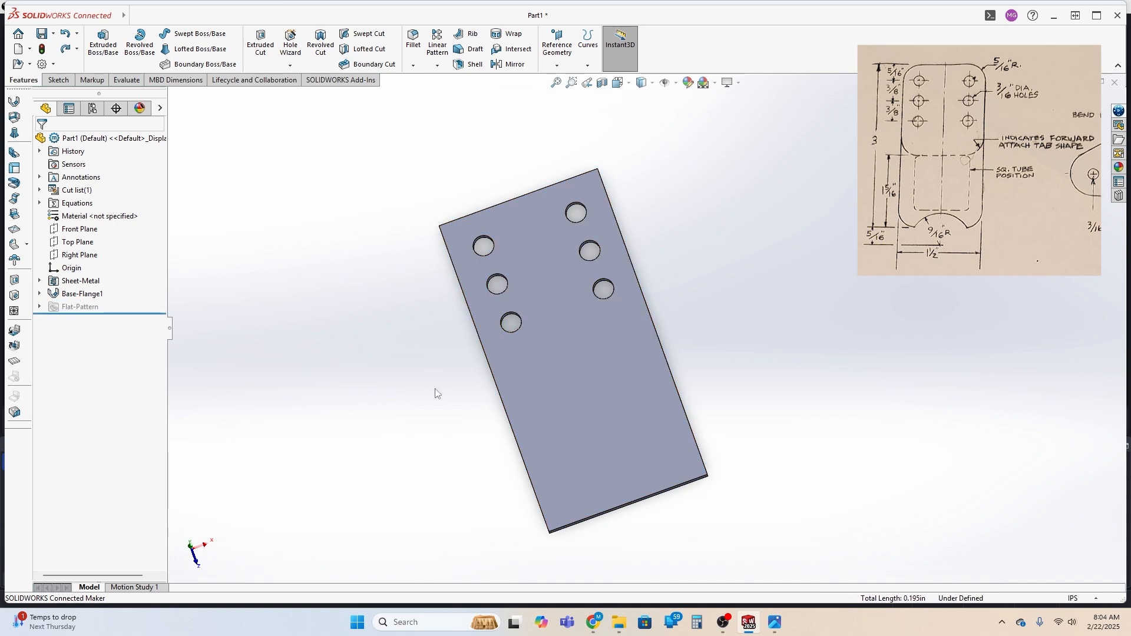
# Fillet the plate's four corner edges through the thickness with a radius of 0.3125 in
pyautogui.moveTo(733, 472); pyautogui.dragTo(643, 460, button='middle')
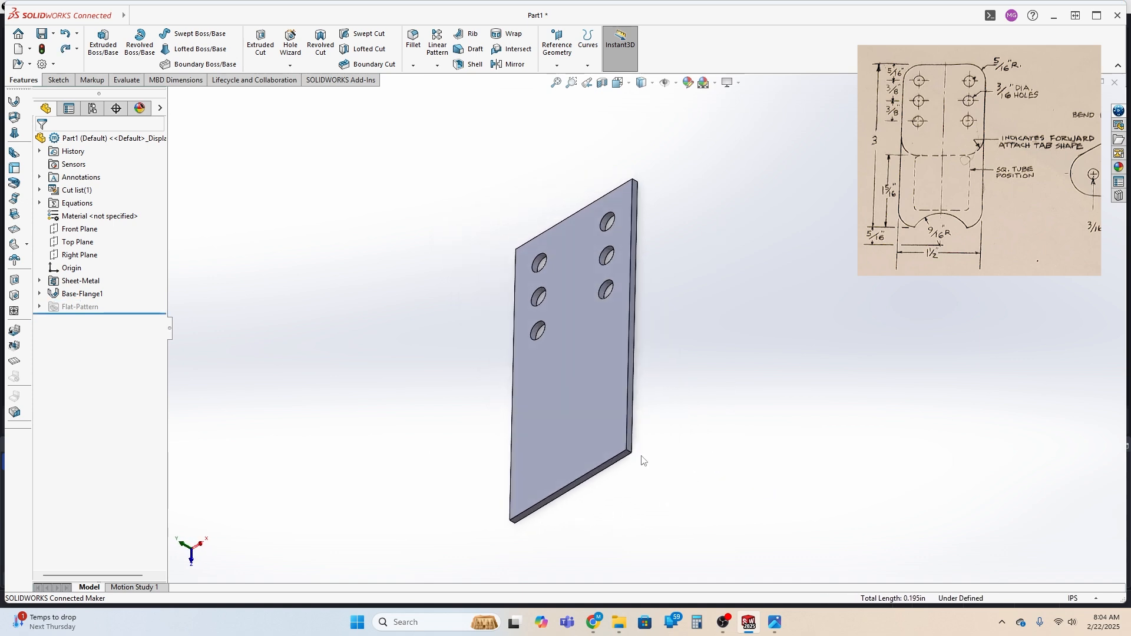
pyautogui.click(543, 504)
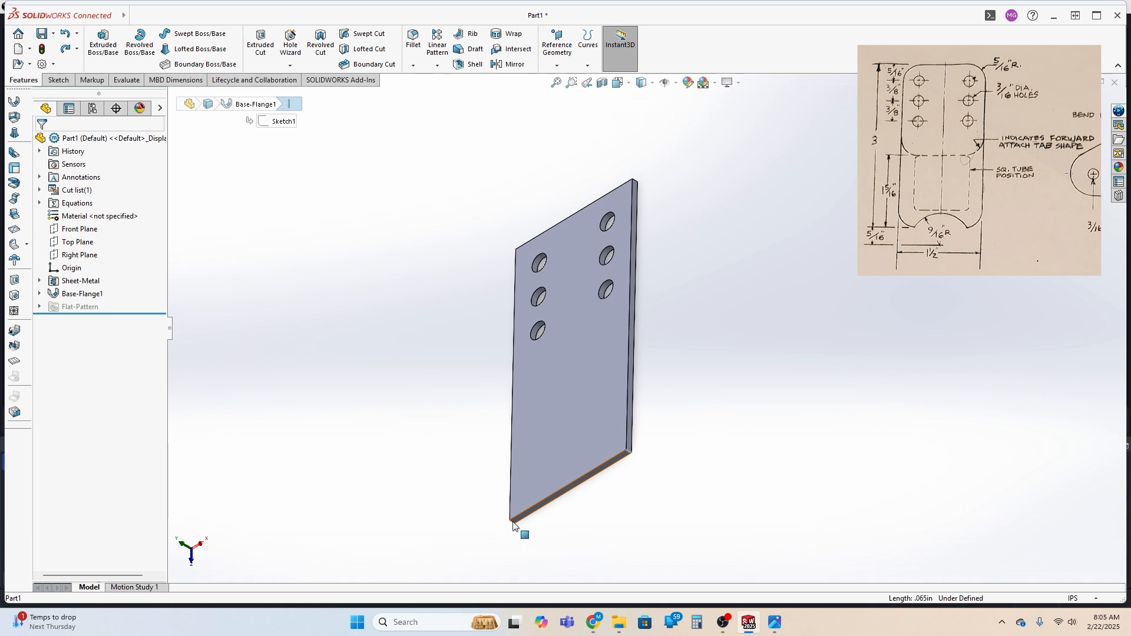
pyautogui.scroll(1, 508, 543)
pyautogui.scroll(-2, 536, 507)
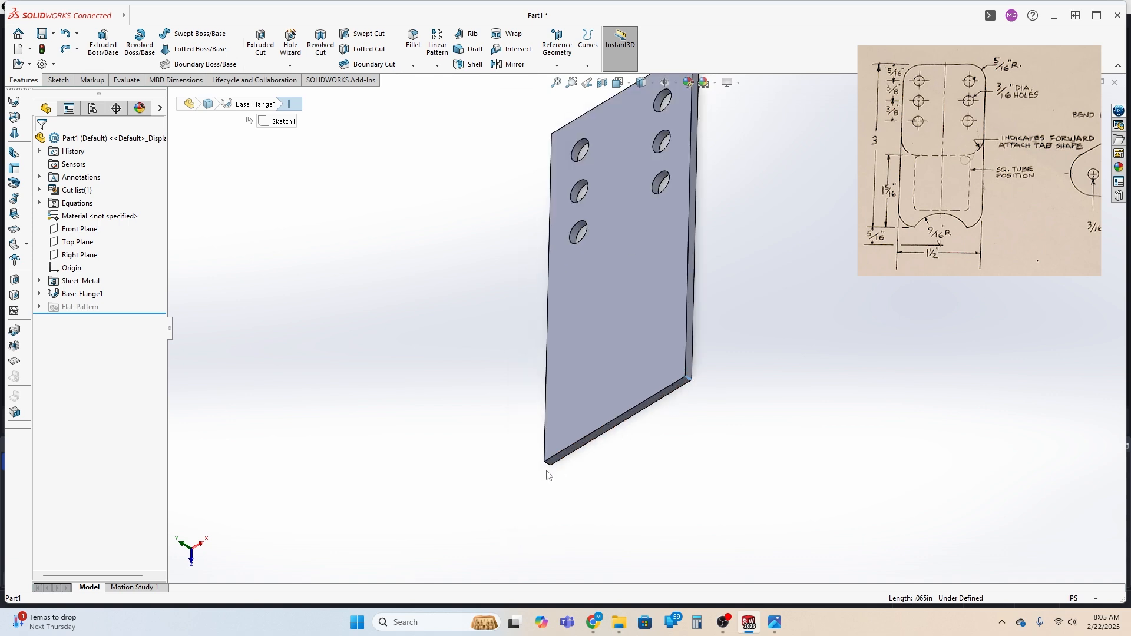
pyautogui.moveTo(705, 252); pyautogui.dragTo(687, 439, button='middle')
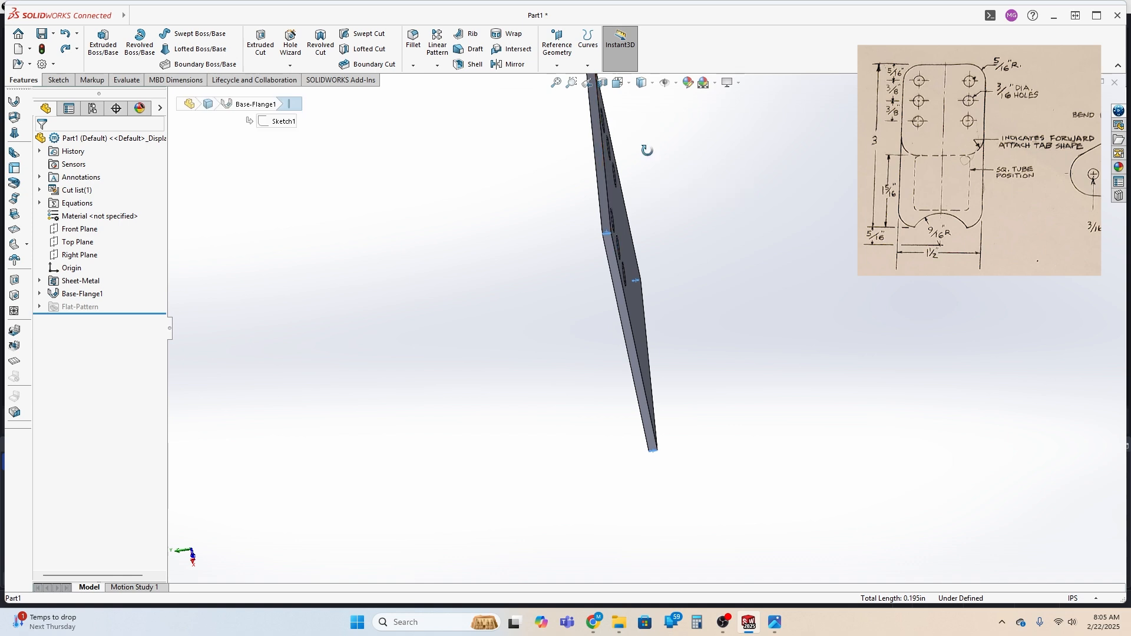
pyautogui.moveTo(647, 147); pyautogui.dragTo(654, 180, button='middle')
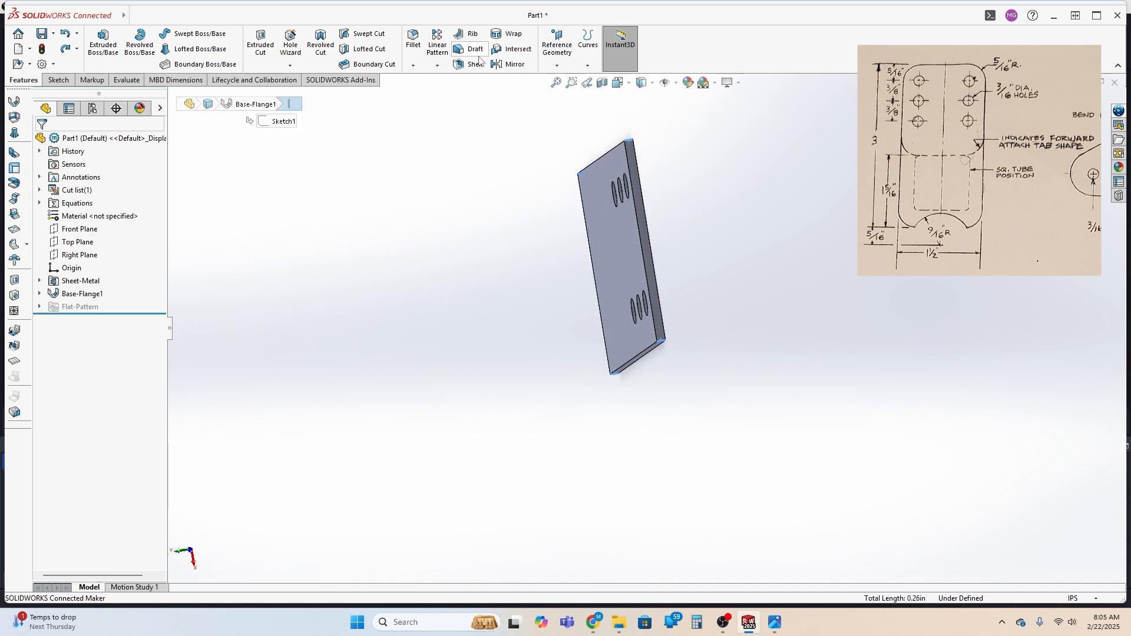
pyautogui.click(413, 40)
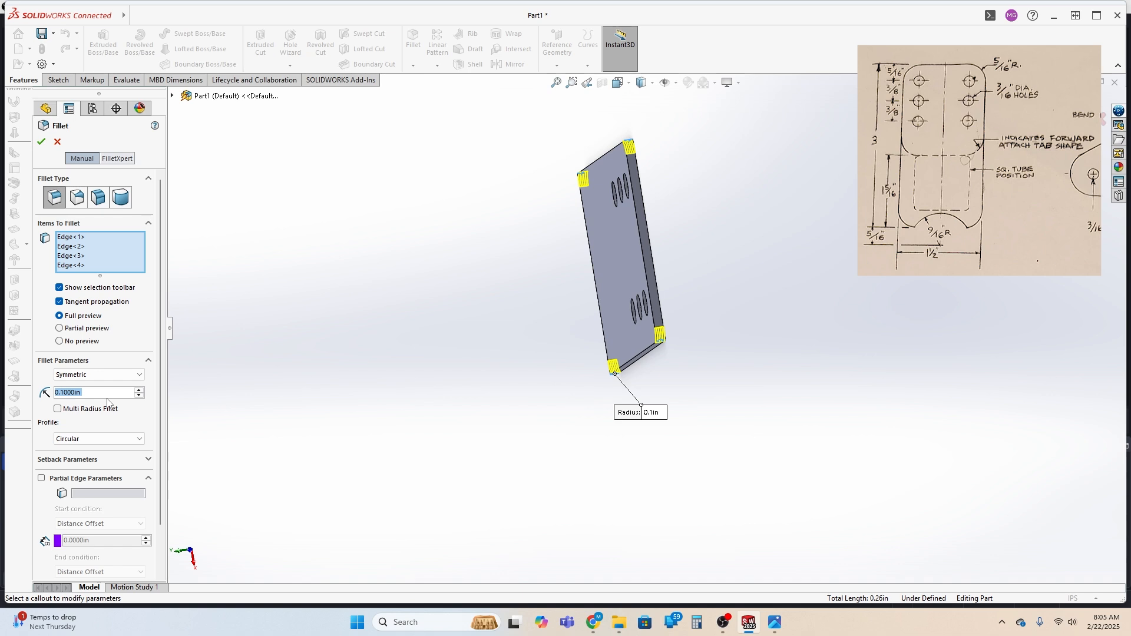
pyautogui.write('.3')
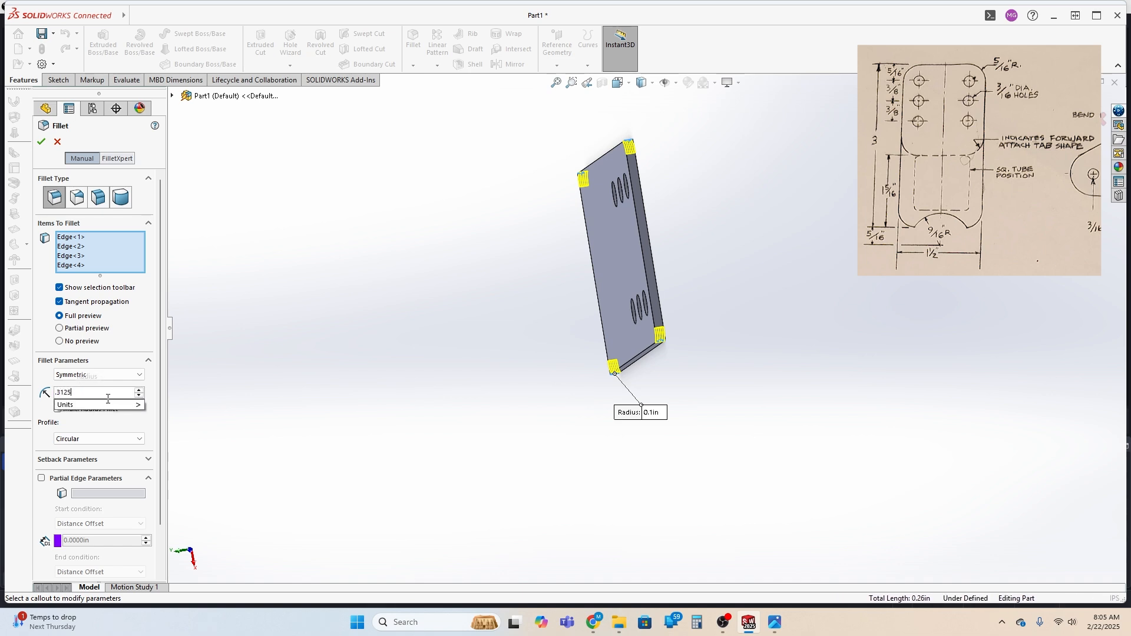
pyautogui.write('125')
pyautogui.press('Return')
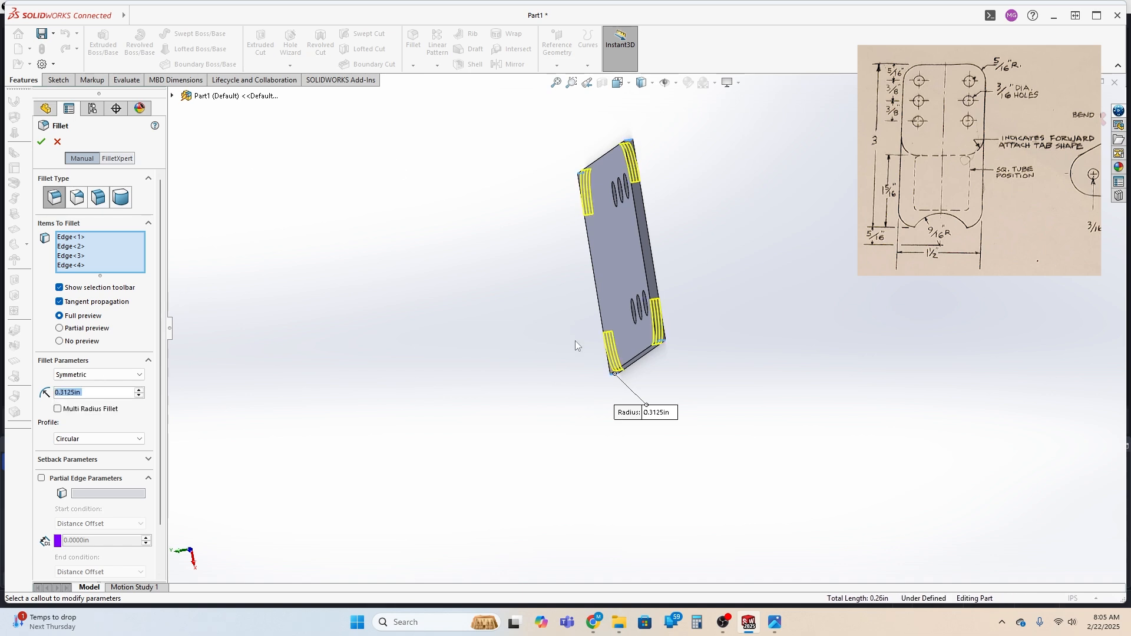
pyautogui.moveTo(477, 344); pyautogui.dragTo(572, 317, button='middle')
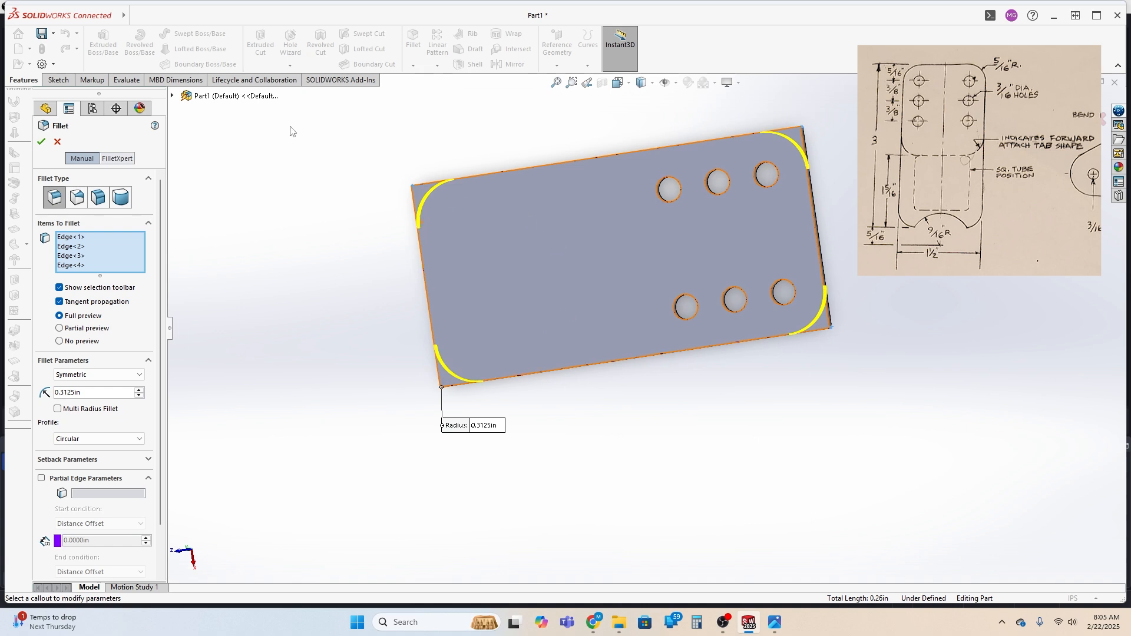
pyautogui.click(40, 142)
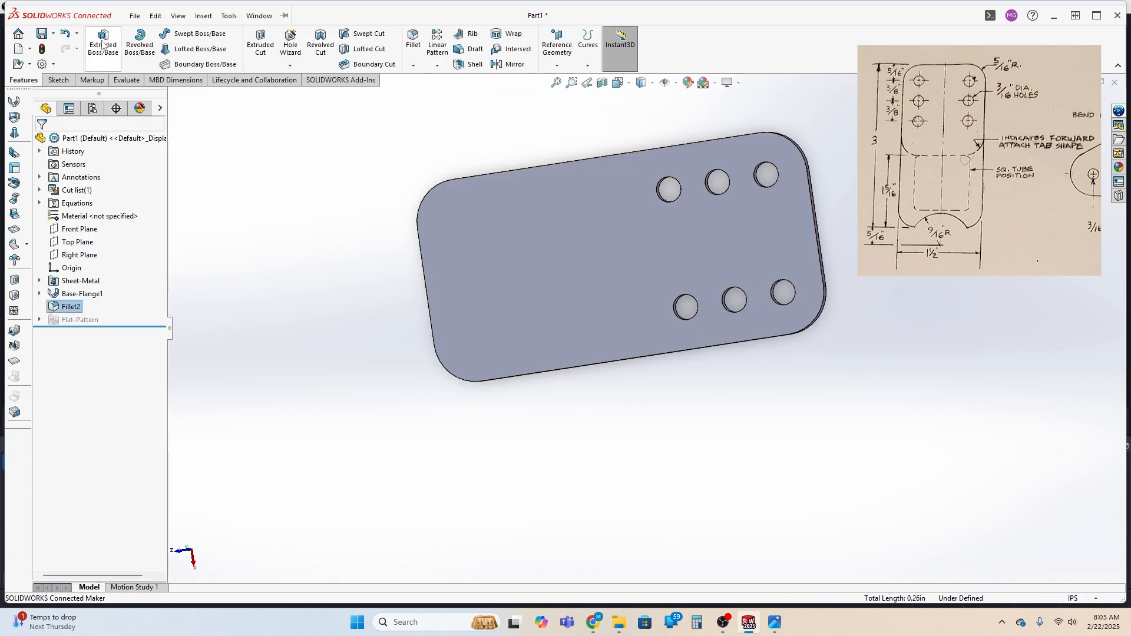
# Sketch a perimeter circle of about 0.54 in radius on the plate's face, through both ends of the straight edge opposite the holes
pyautogui.click(54, 80)
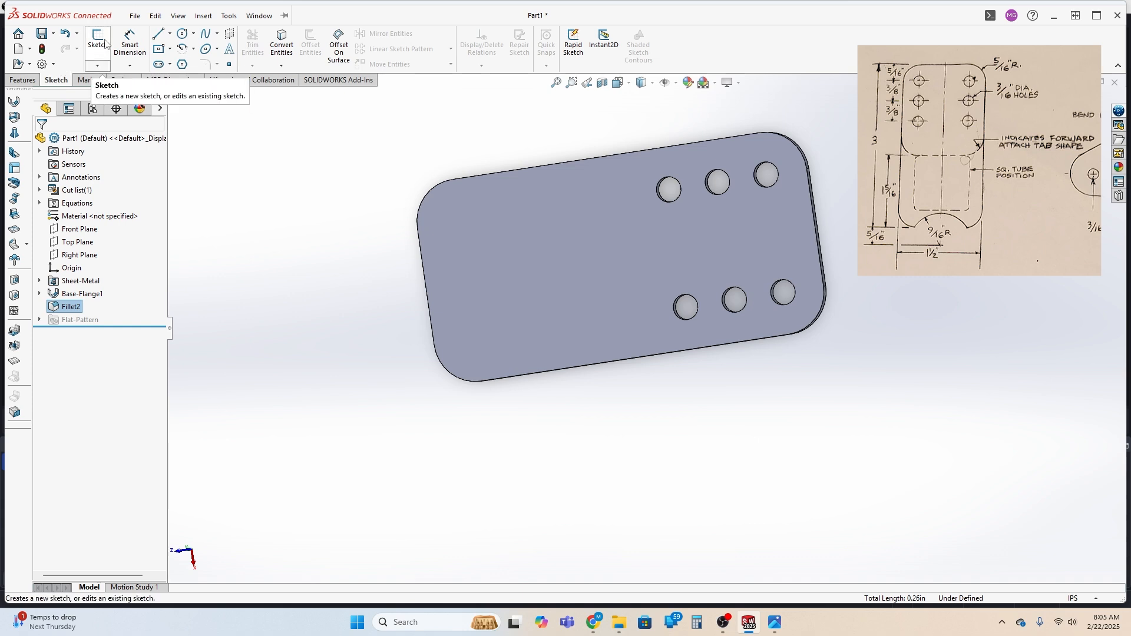
pyautogui.click(183, 33)
pyautogui.click(628, 263)
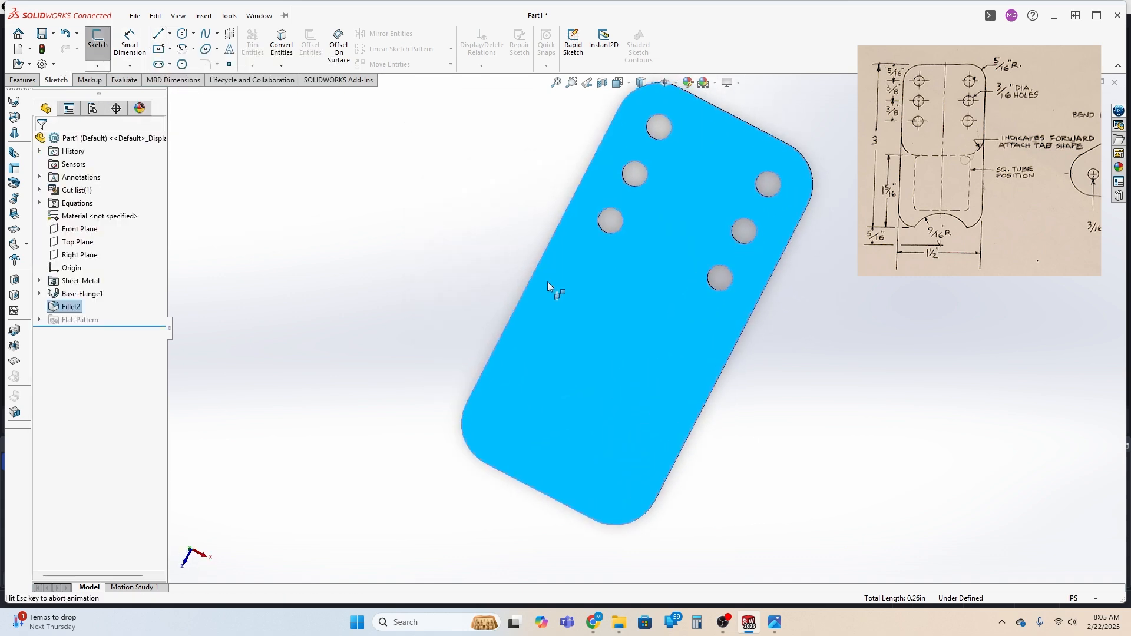
pyautogui.click(194, 34)
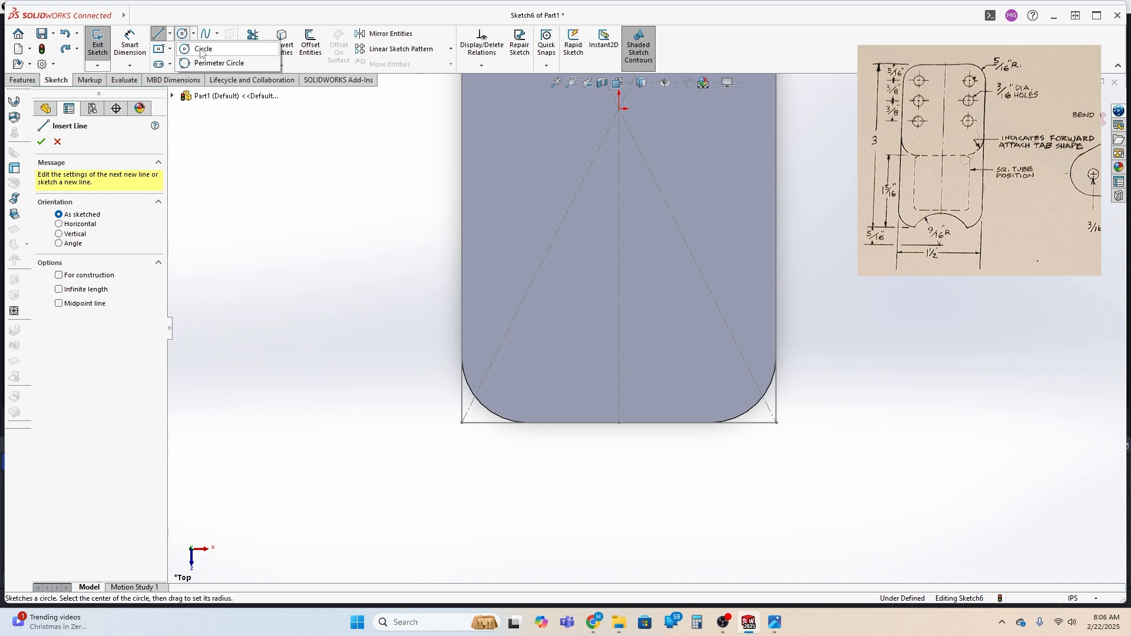
pyautogui.click(218, 63)
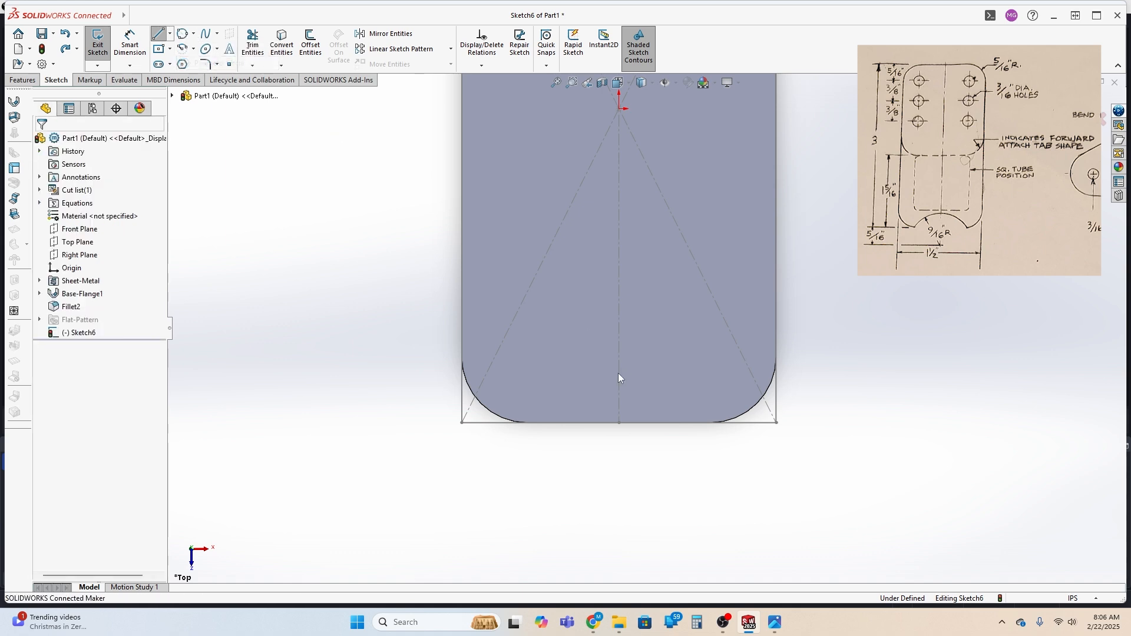
pyautogui.click(528, 423)
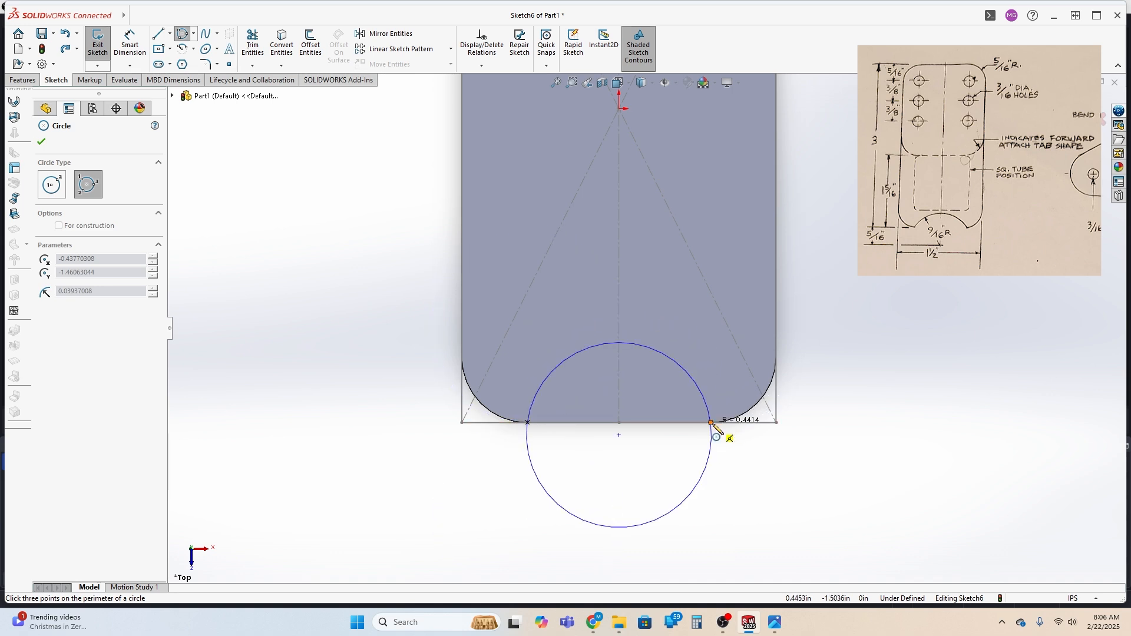
pyautogui.click(711, 423)
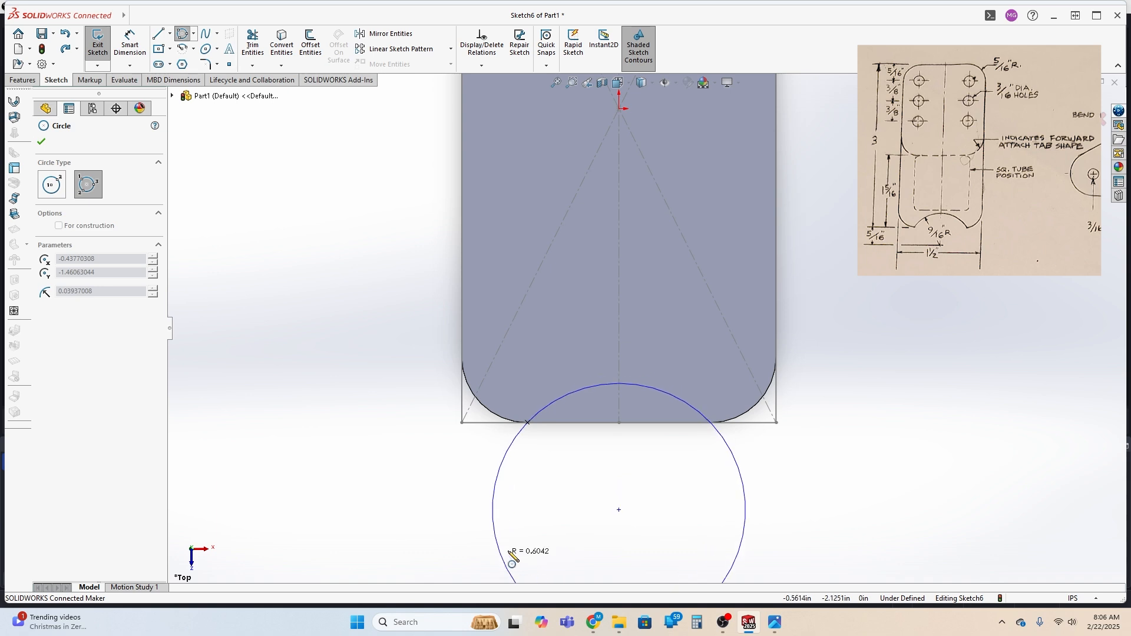
pyautogui.click(523, 551)
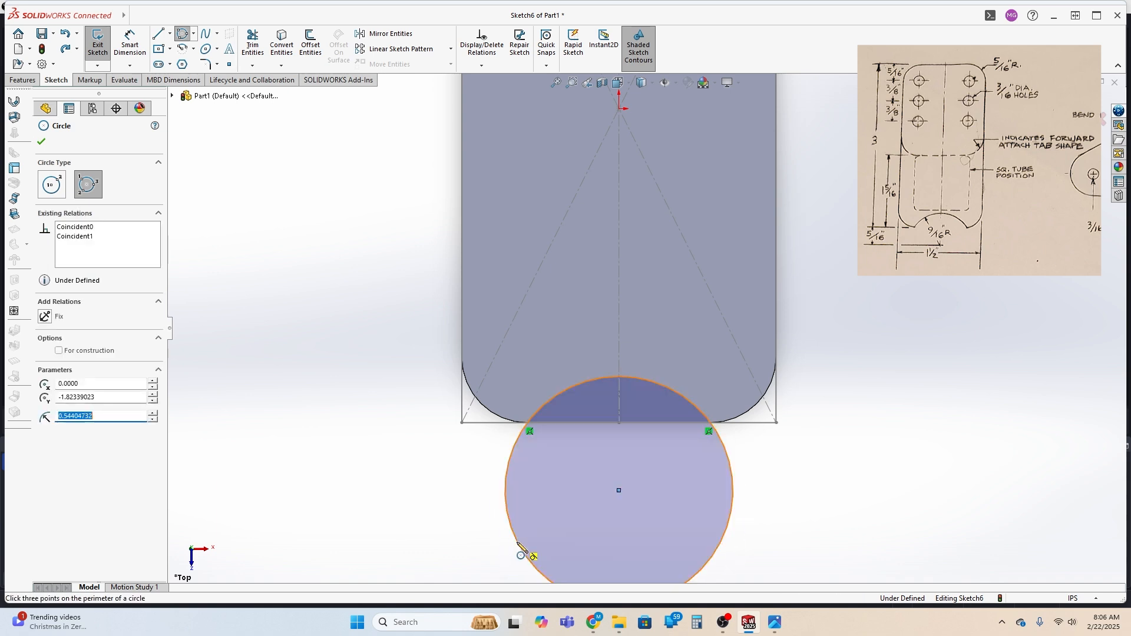
# Dimension the sketched circle at the plate's end with a diameter of 1.125 in
pyautogui.click(130, 45)
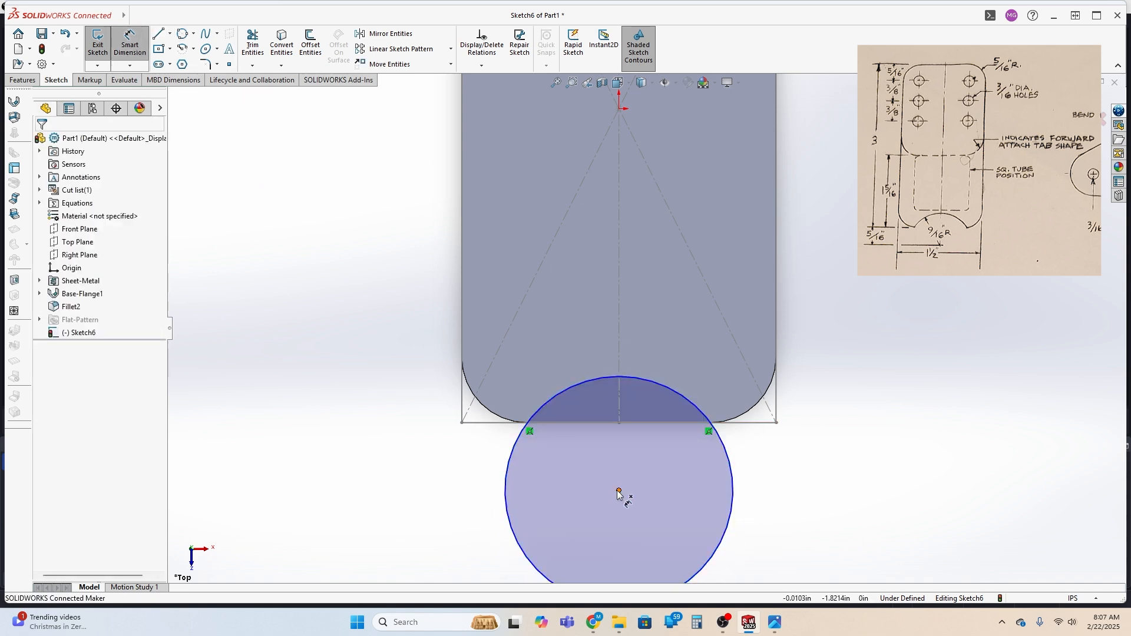
pyautogui.click(506, 500)
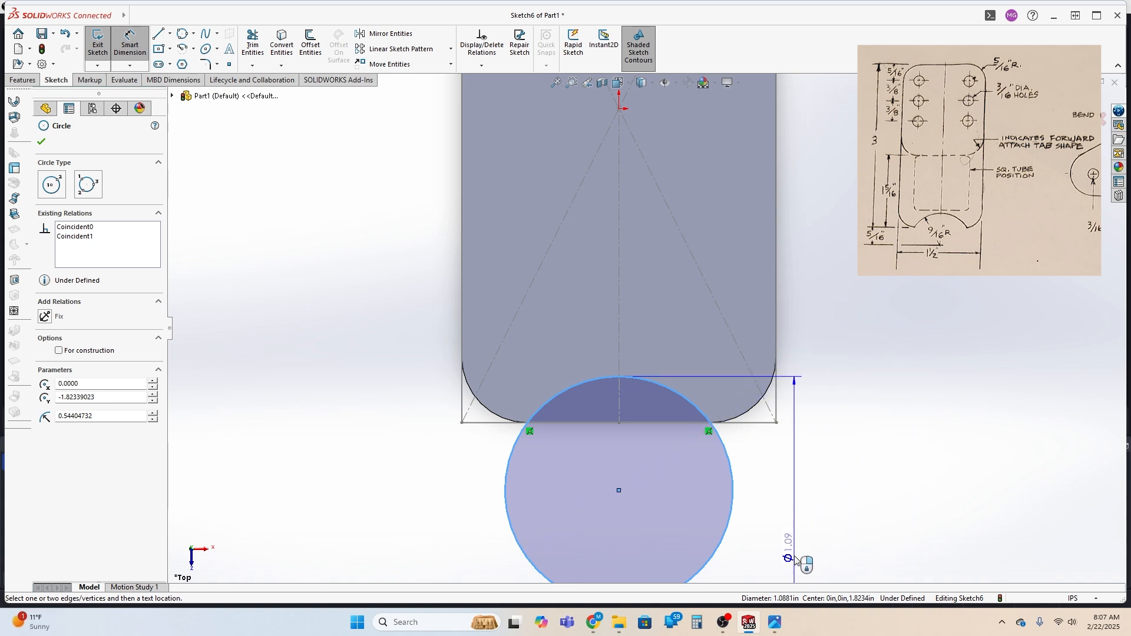
pyautogui.click(387, 276)
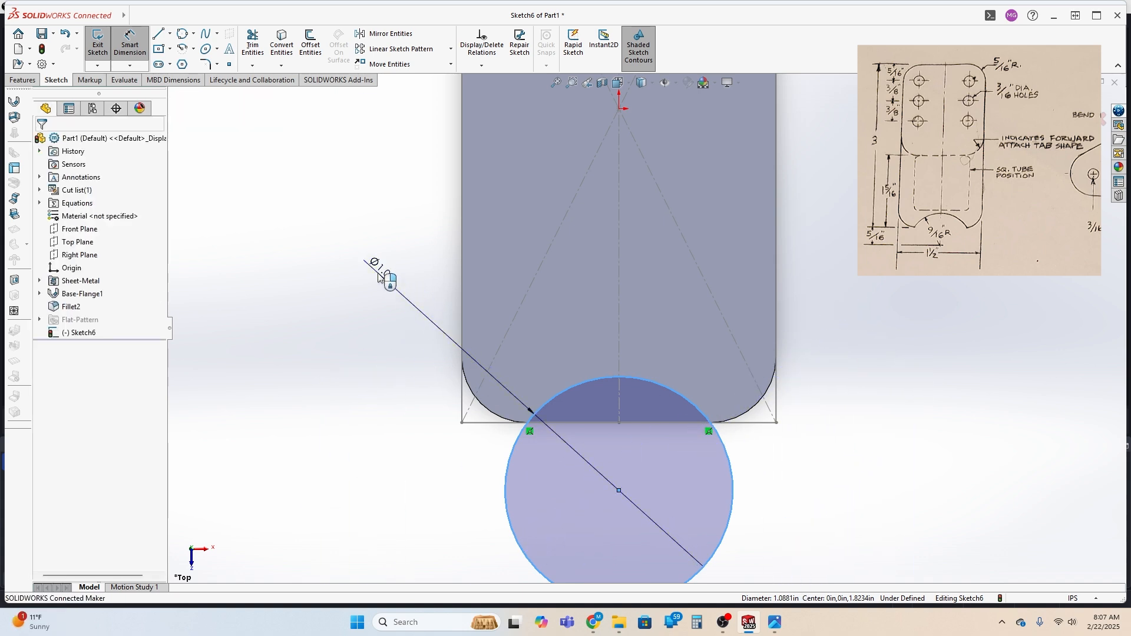
pyautogui.write('1.125')
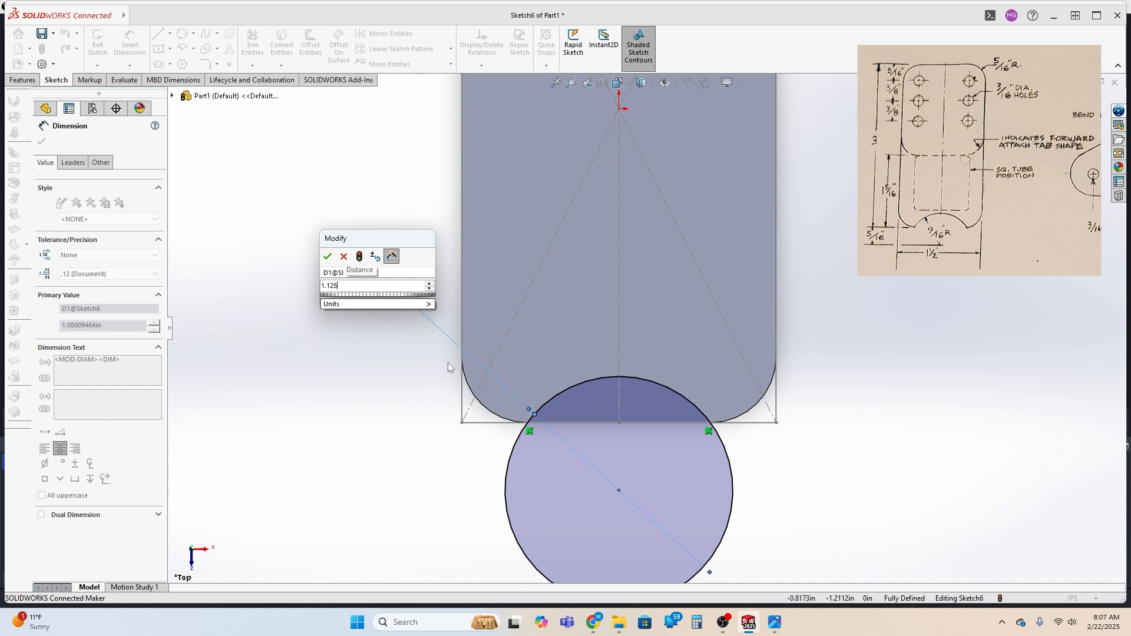
pyautogui.press('Return')
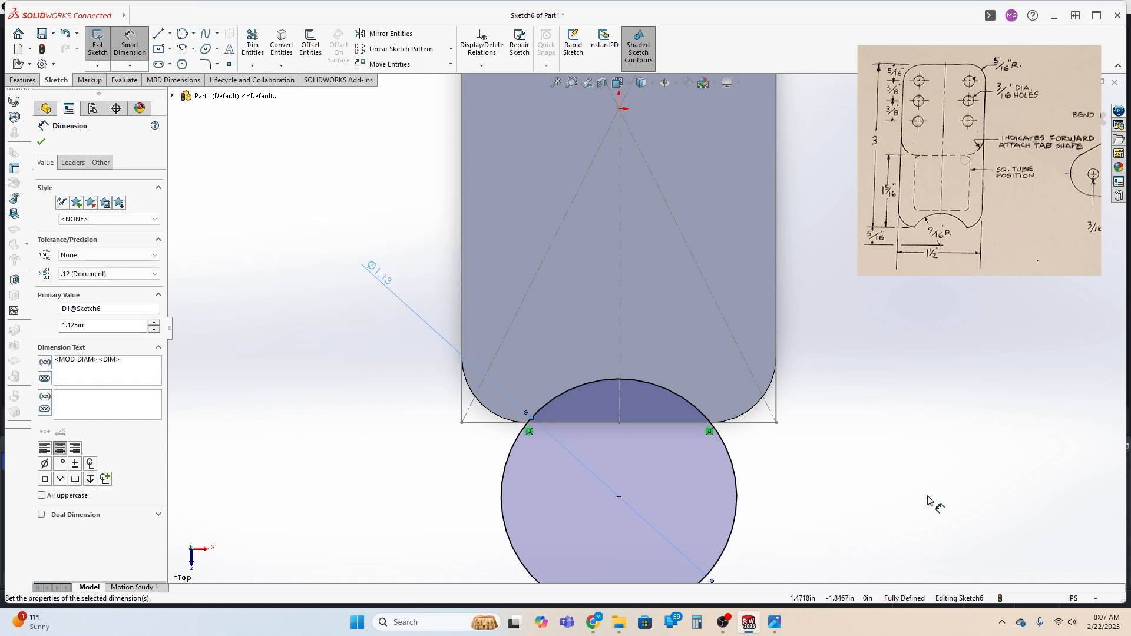
# Extrude-cut the circle through all of the plate to form the arc-shaped cutout in its end edge
pyautogui.scroll(-2, 925, 500)
pyautogui.scroll(-3, 770, 429)
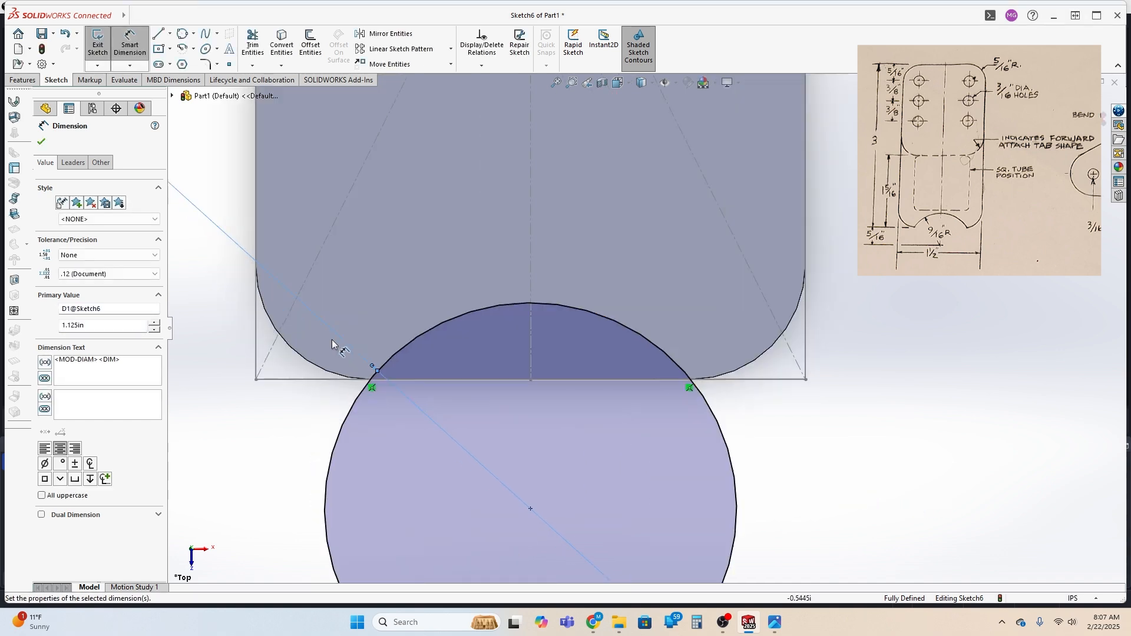
pyautogui.scroll(5, 770, 429)
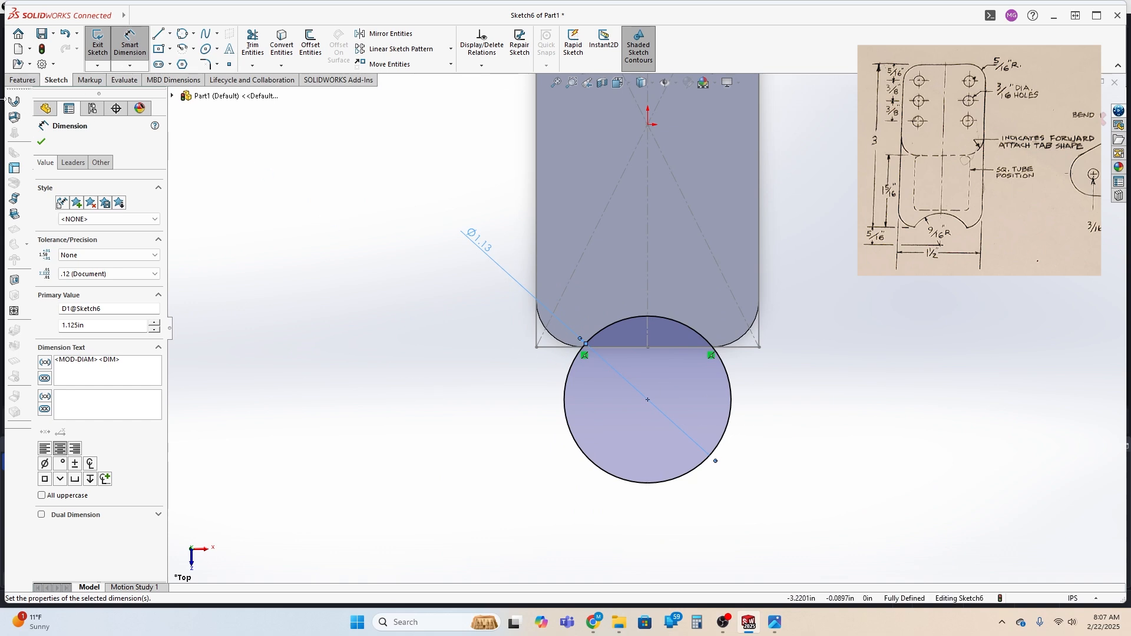
pyautogui.click(23, 79)
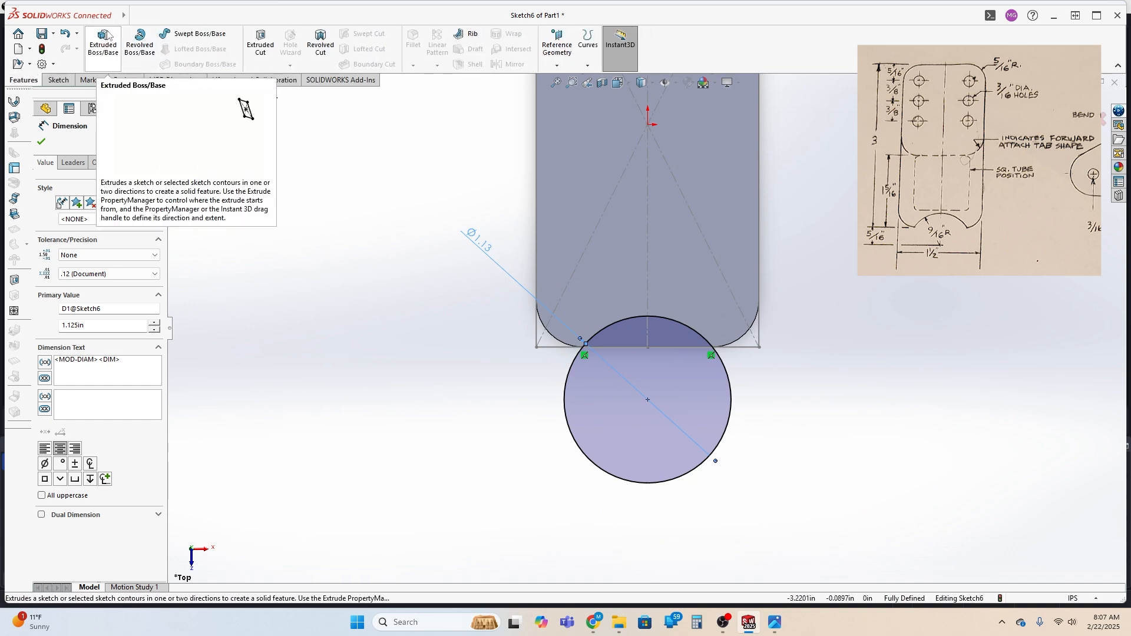
pyautogui.click(261, 43)
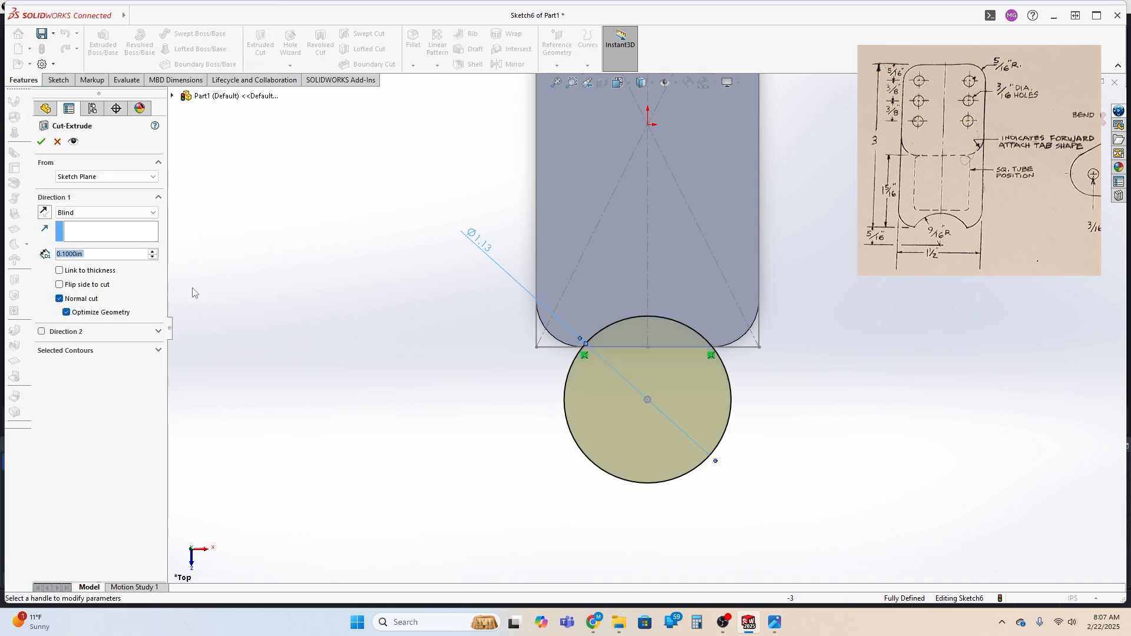
pyautogui.click(132, 213)
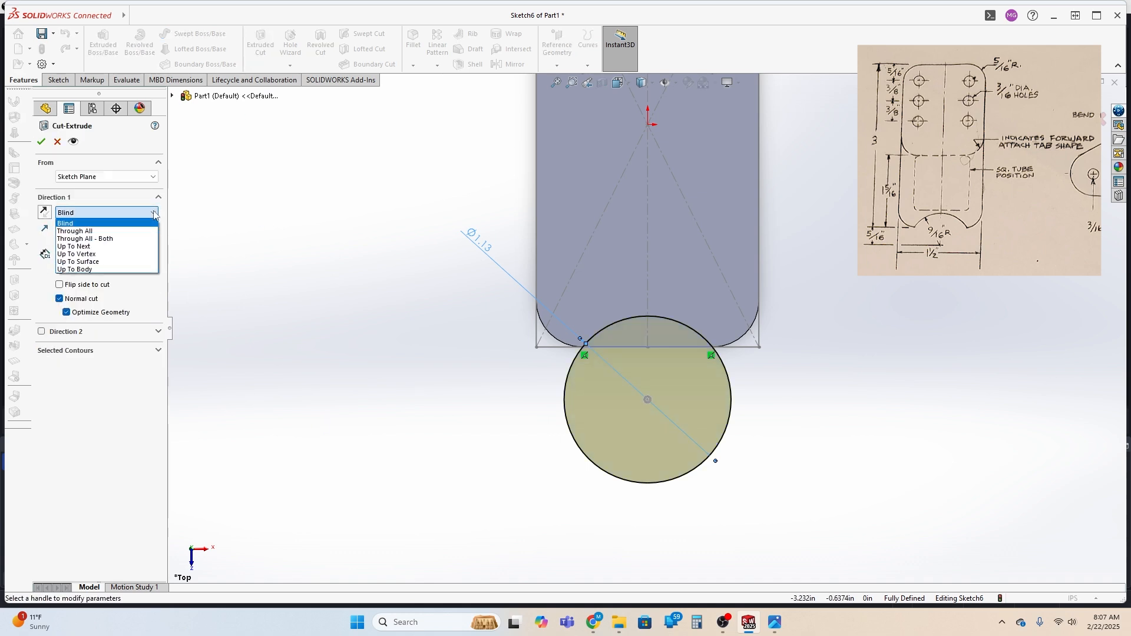
pyautogui.click(129, 232)
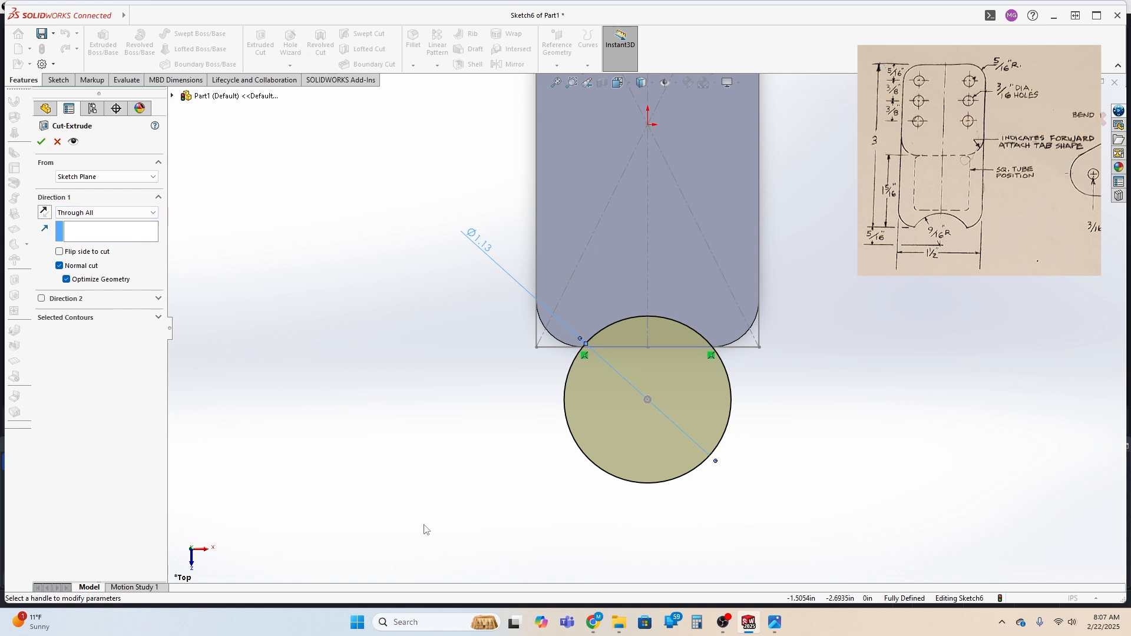
pyautogui.moveTo(424, 531); pyautogui.dragTo(413, 418, button='middle')
pyautogui.click(40, 141)
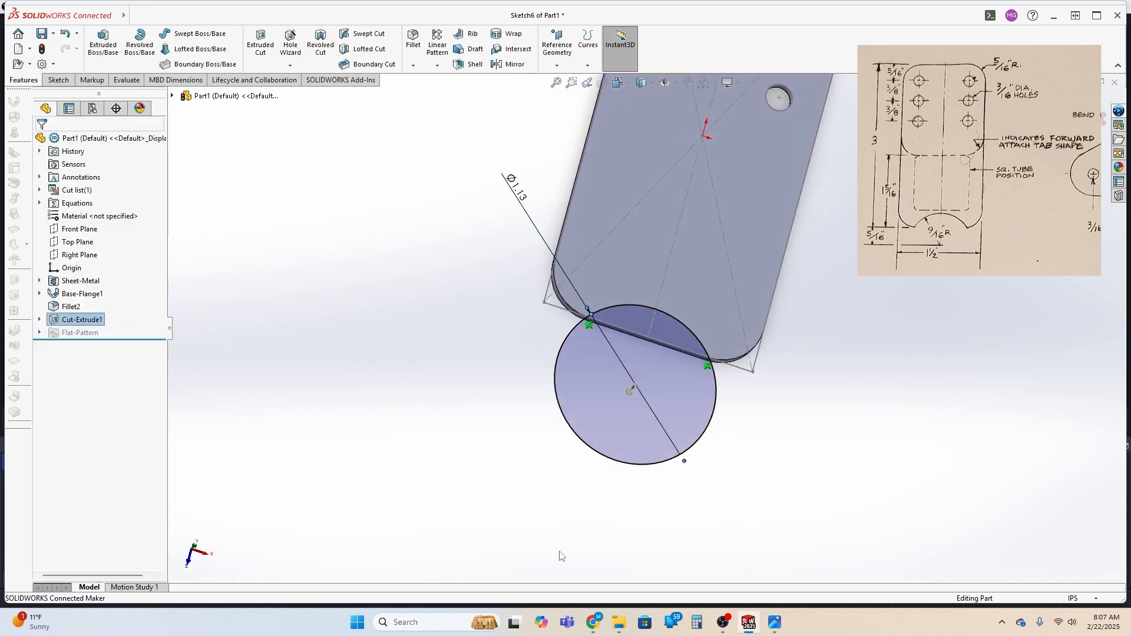
pyautogui.scroll(3, 644, 330)
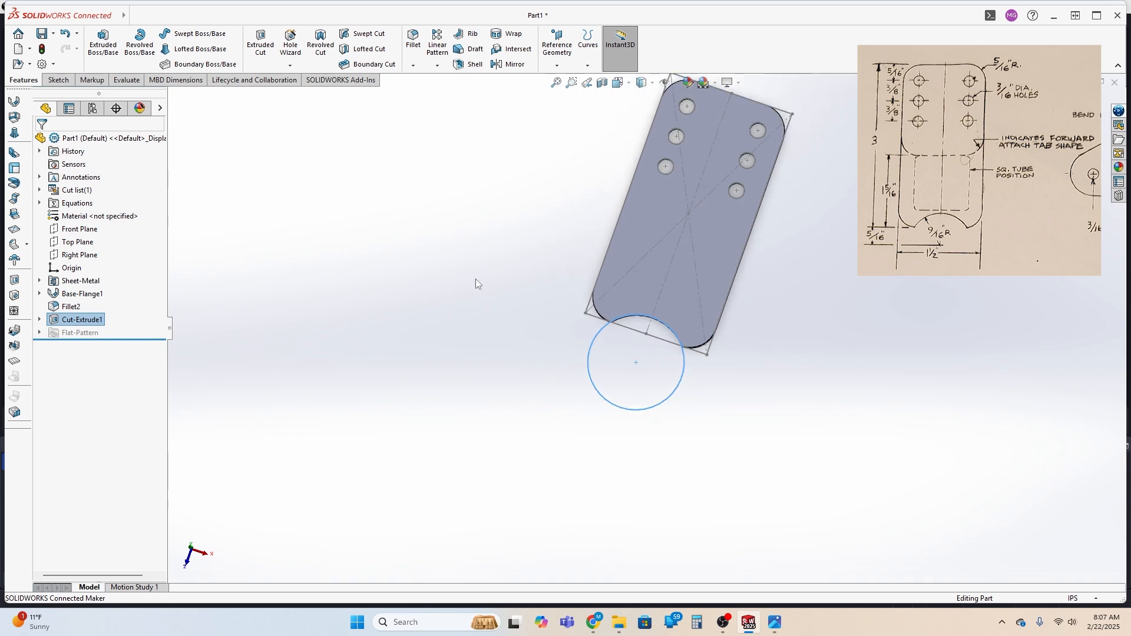
pyautogui.scroll(-3, 774, 83)
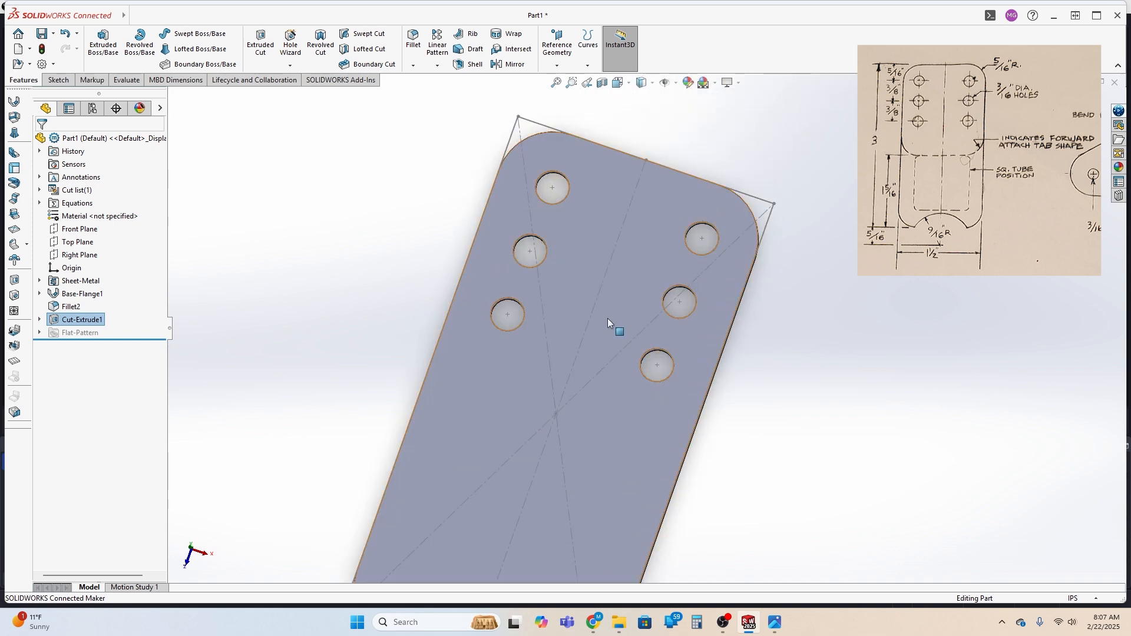
pyautogui.scroll(2, 588, 368)
pyautogui.click(851, 410)
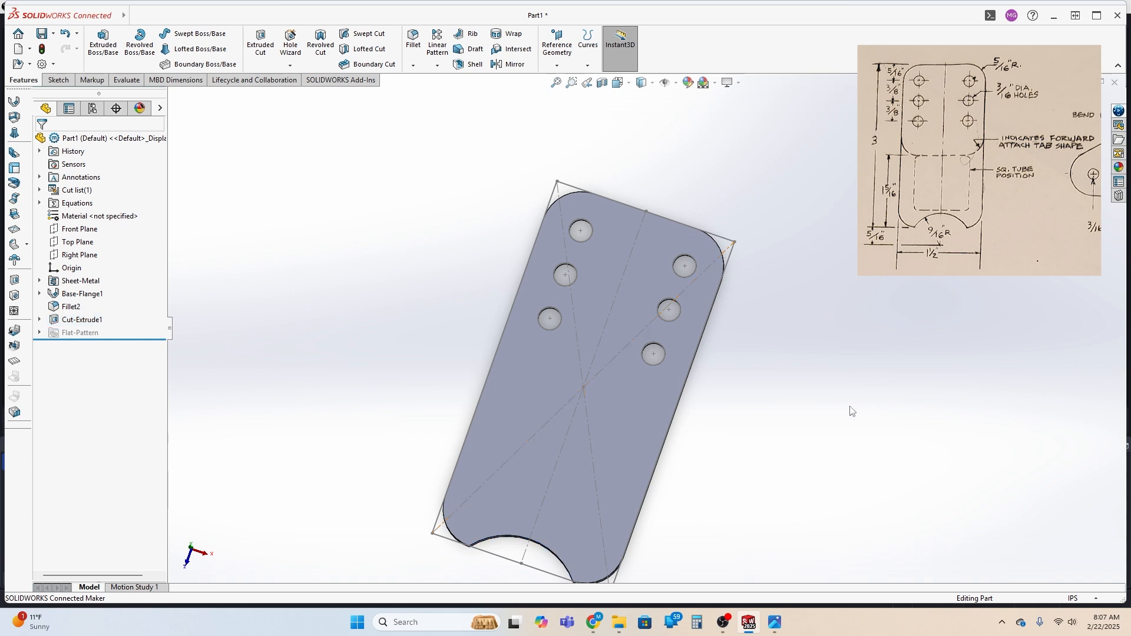
pyautogui.scroll(1, 434, 418)
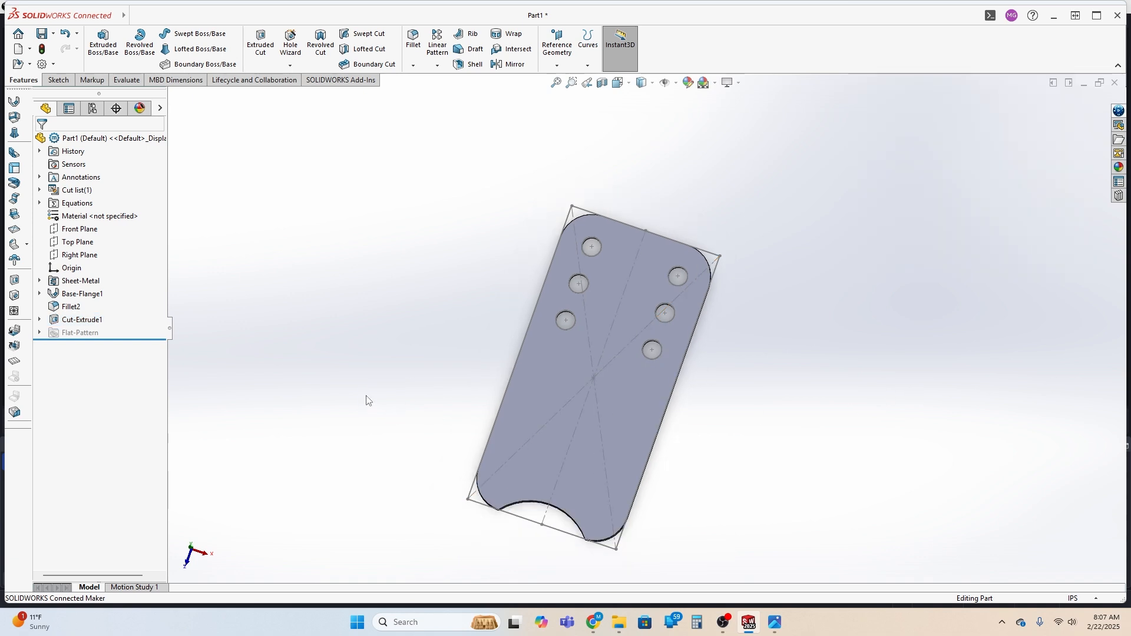
pyautogui.moveTo(367, 401); pyautogui.dragTo(434, 399, button='middle')
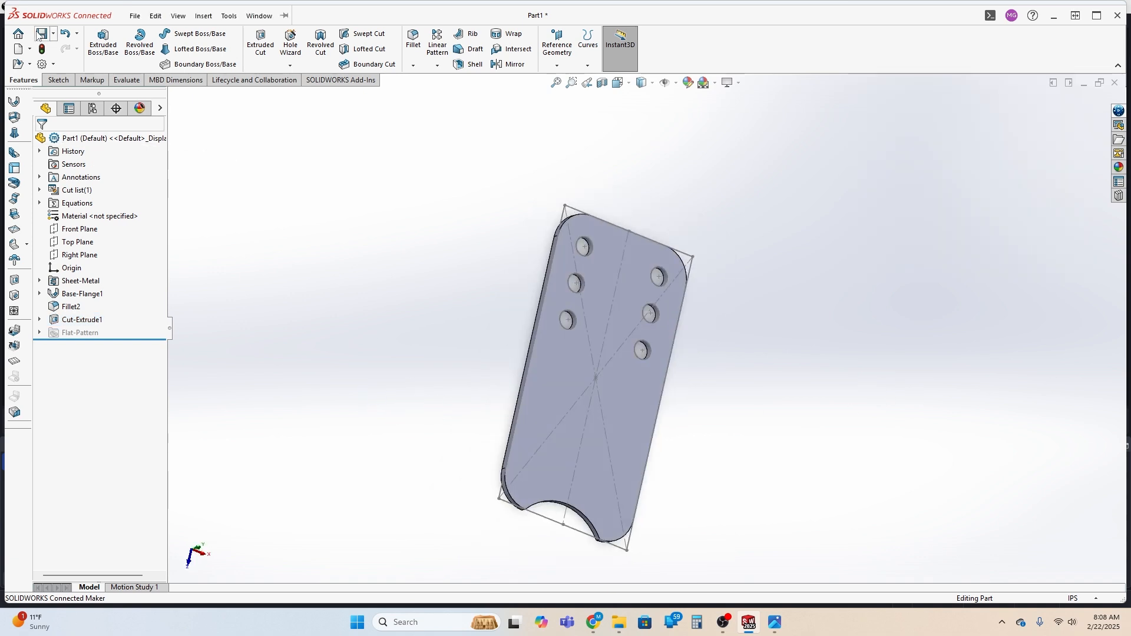